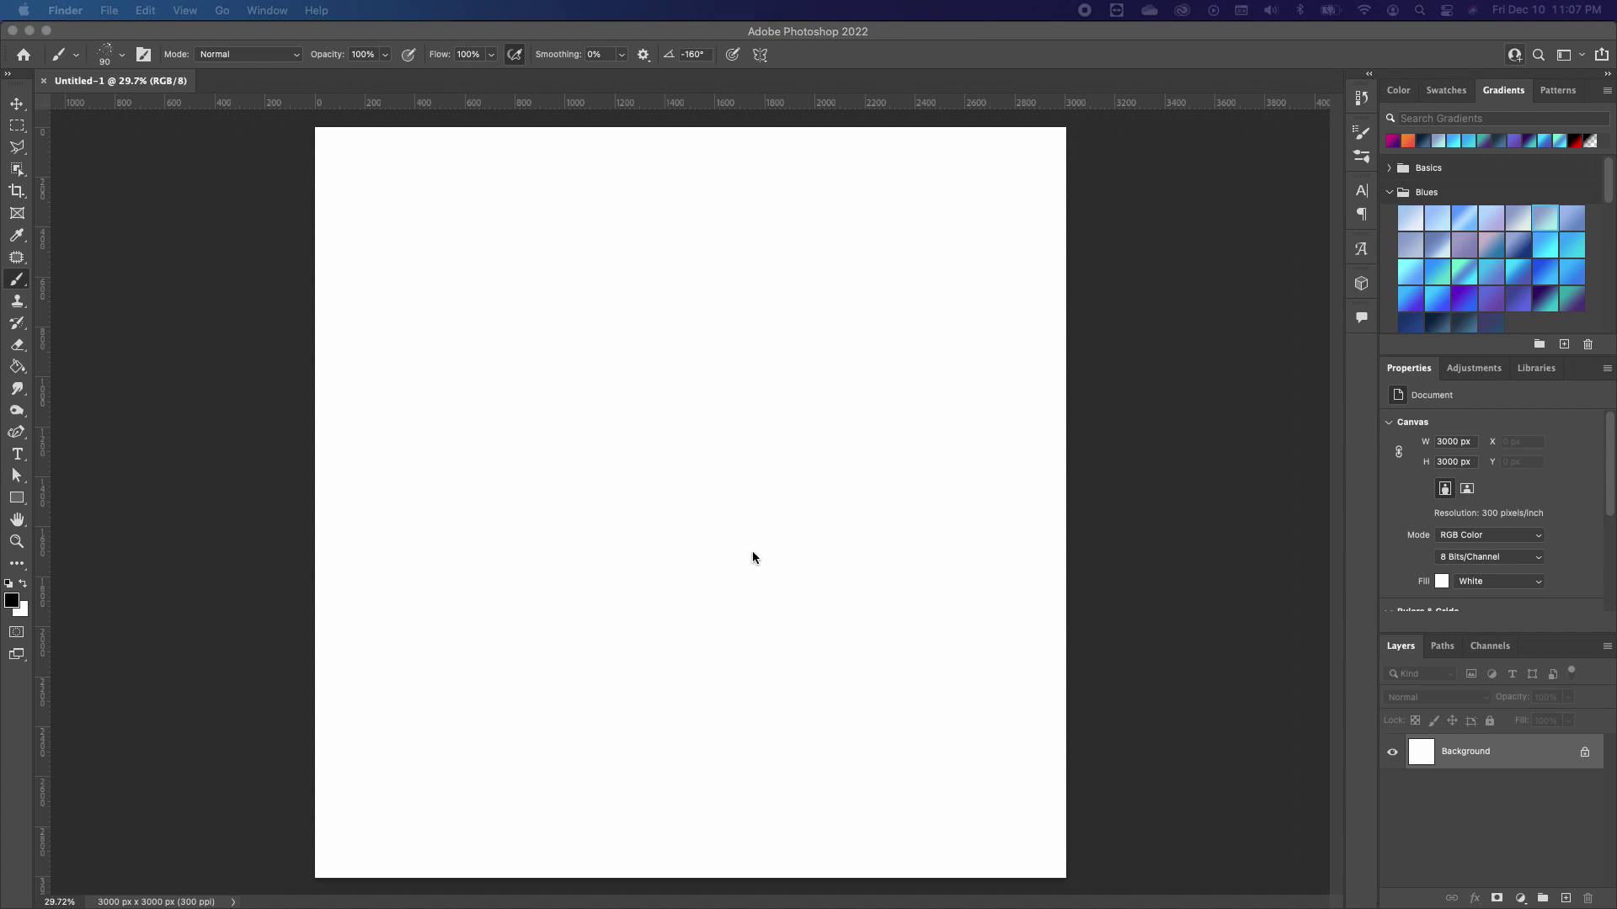
- Add a gradient fill layer above the background using the Foreground to Background preset from the Basics set
click(752, 553)
click(1520, 899)
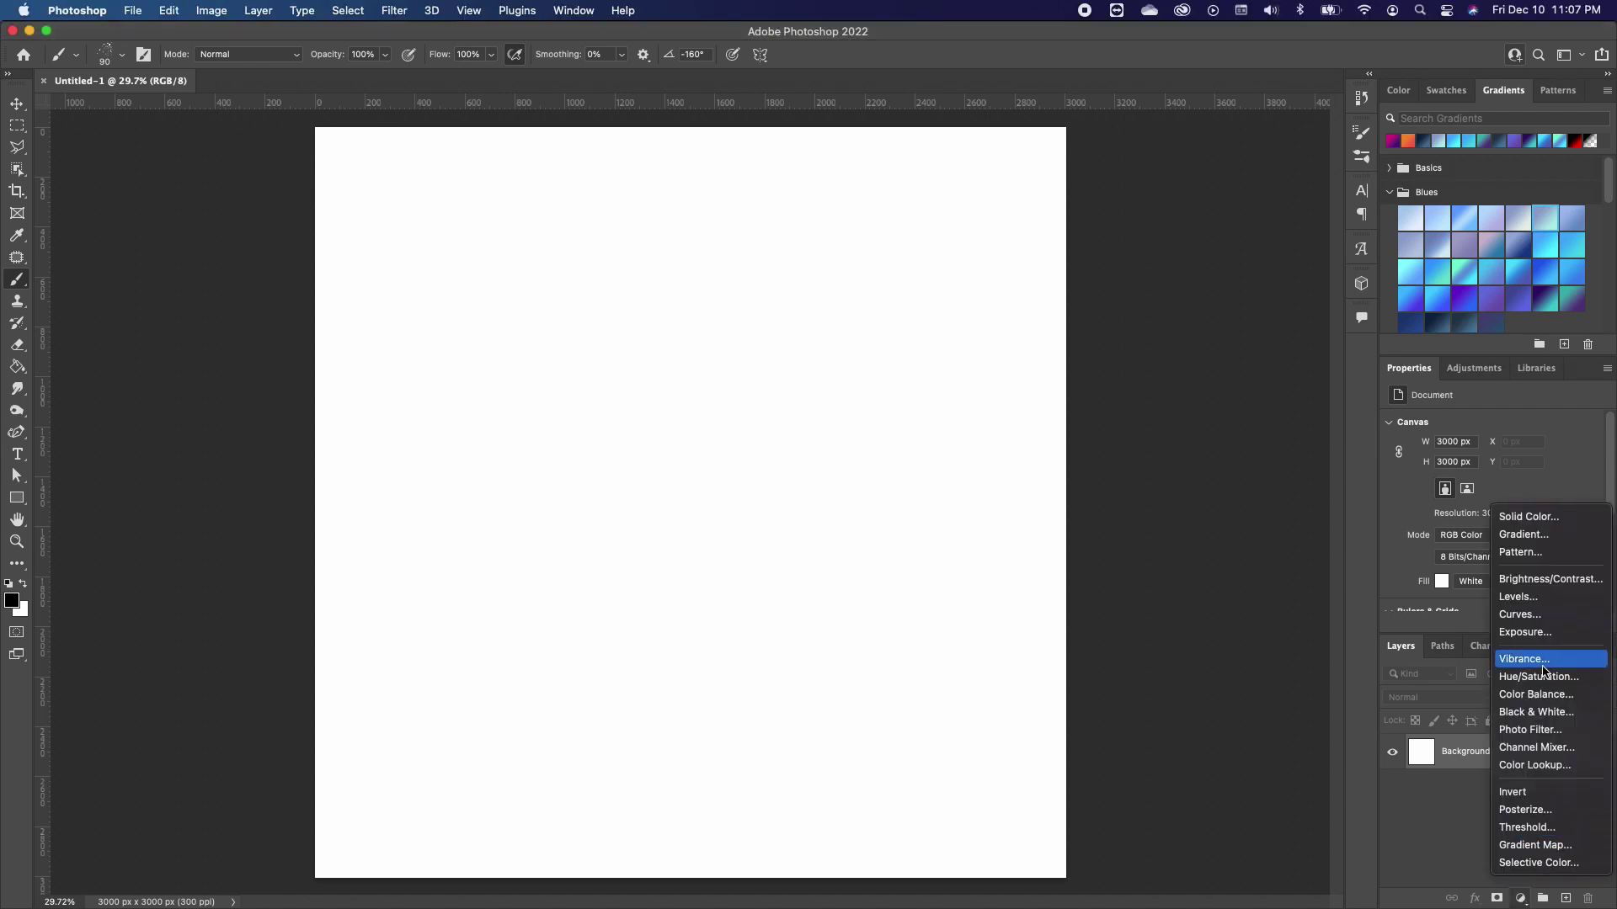
click(1518, 540)
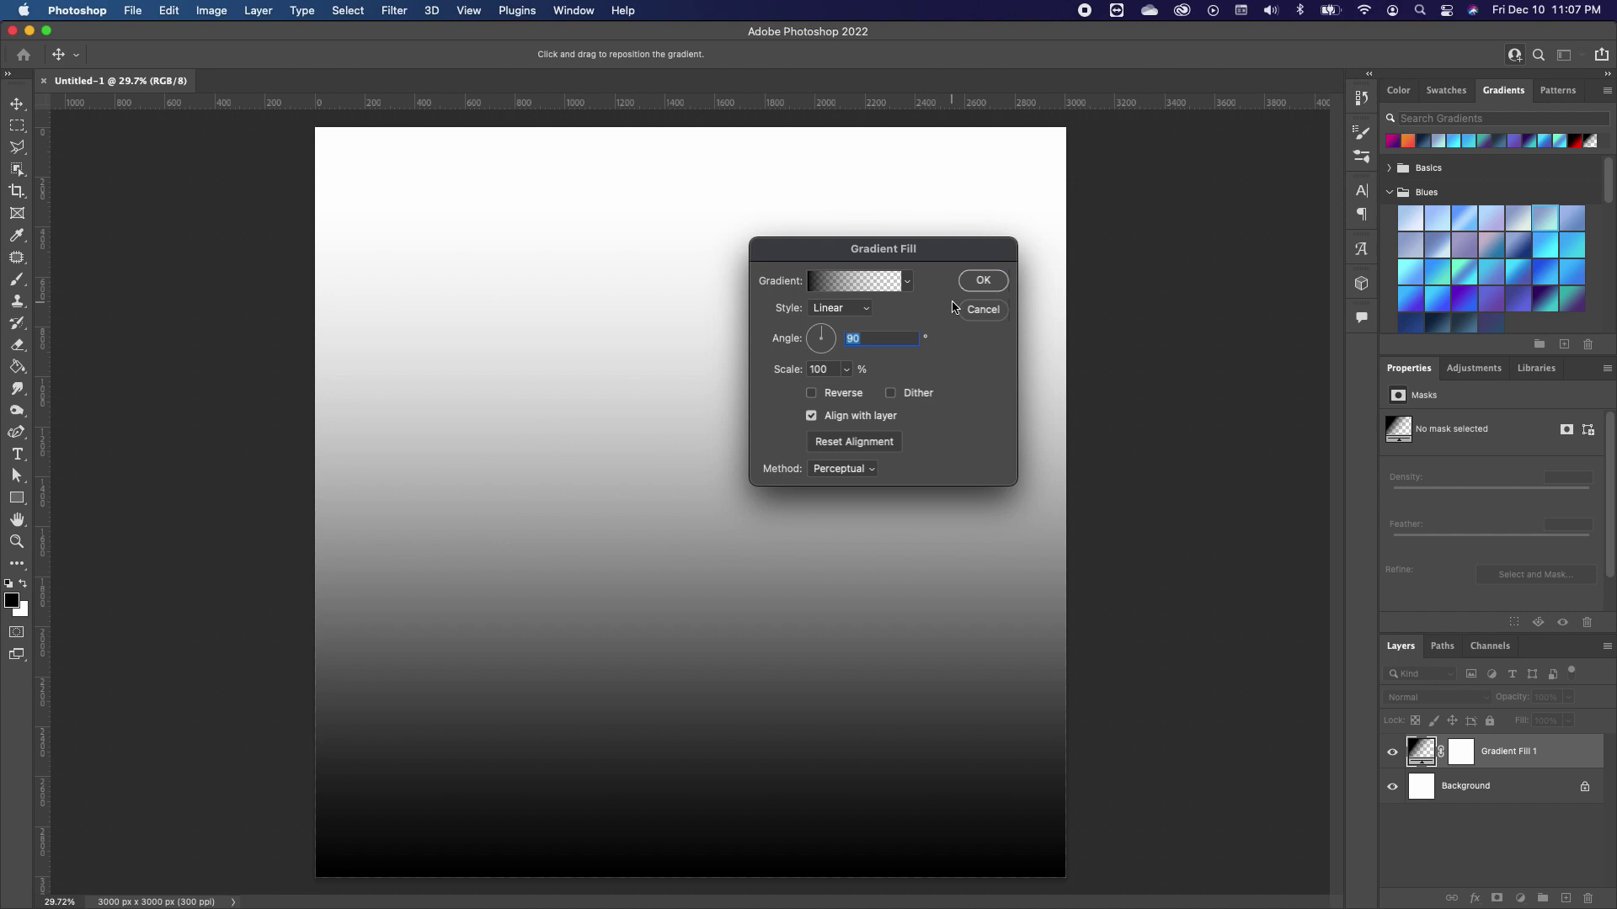
click(859, 283)
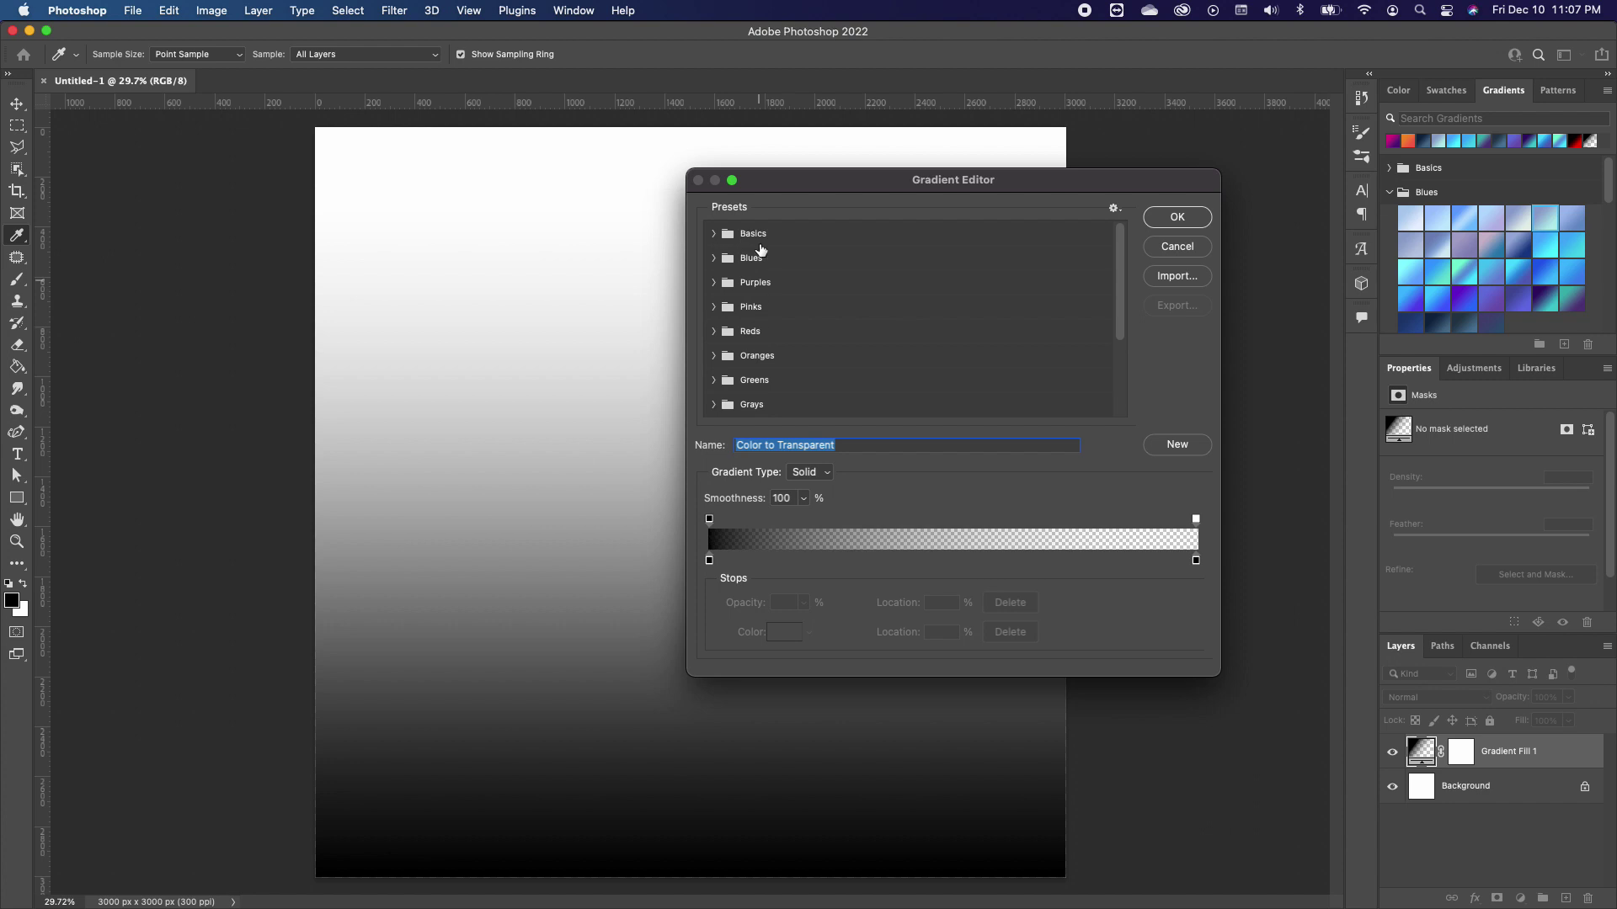
click(713, 236)
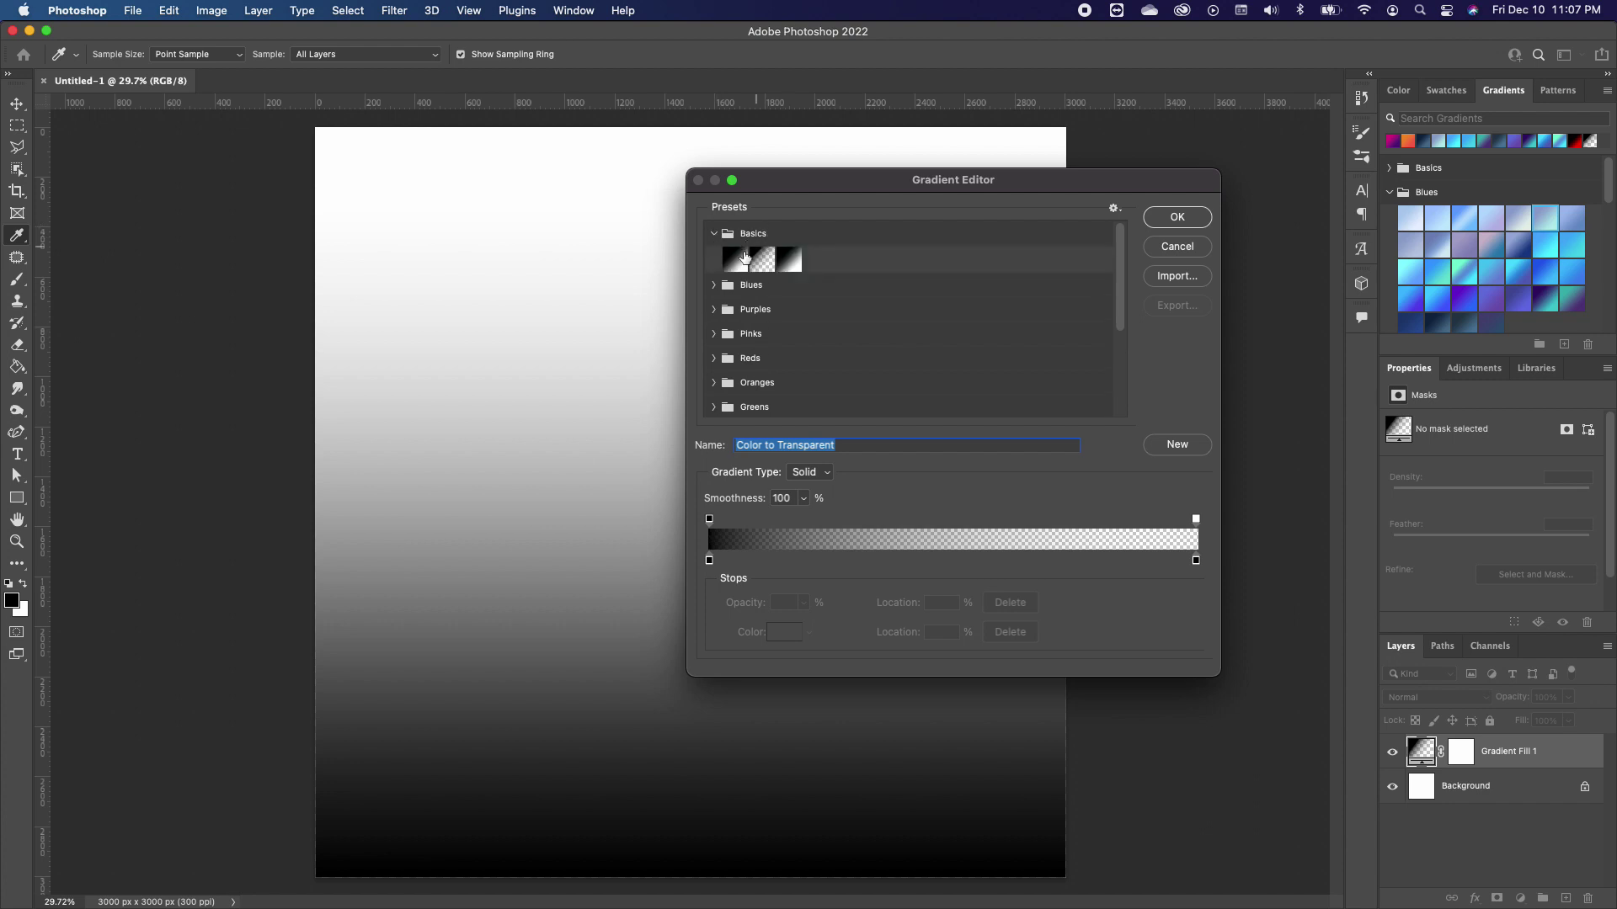
click(734, 261)
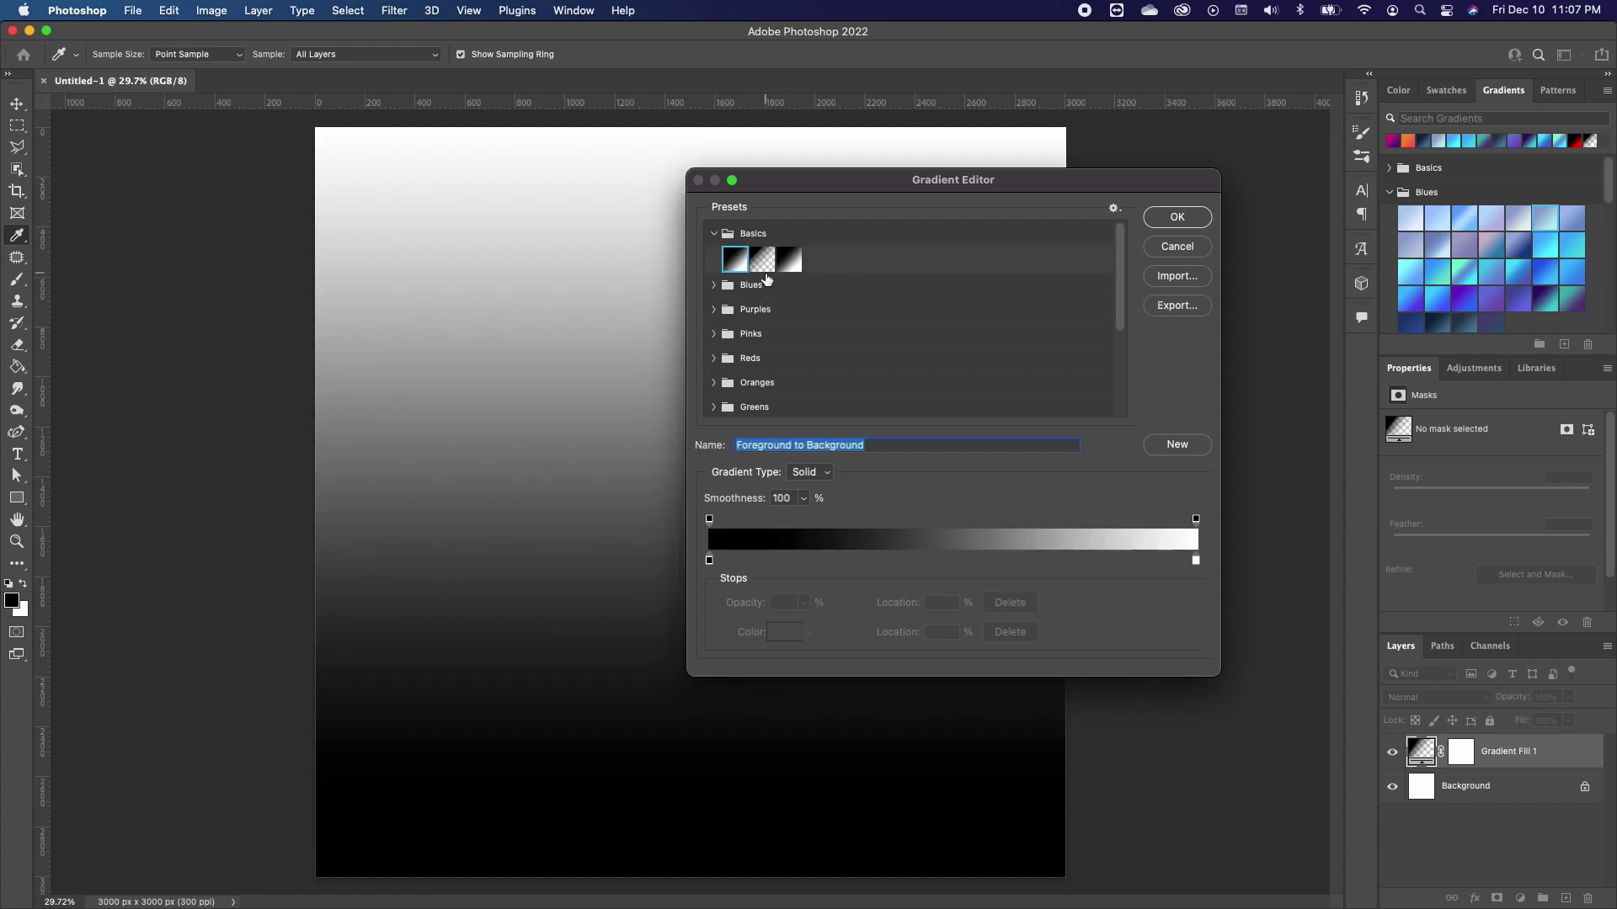
- Recolor the gradient's white end stop to bright red (fc0202) and accept the gradient fill
click(1196, 561)
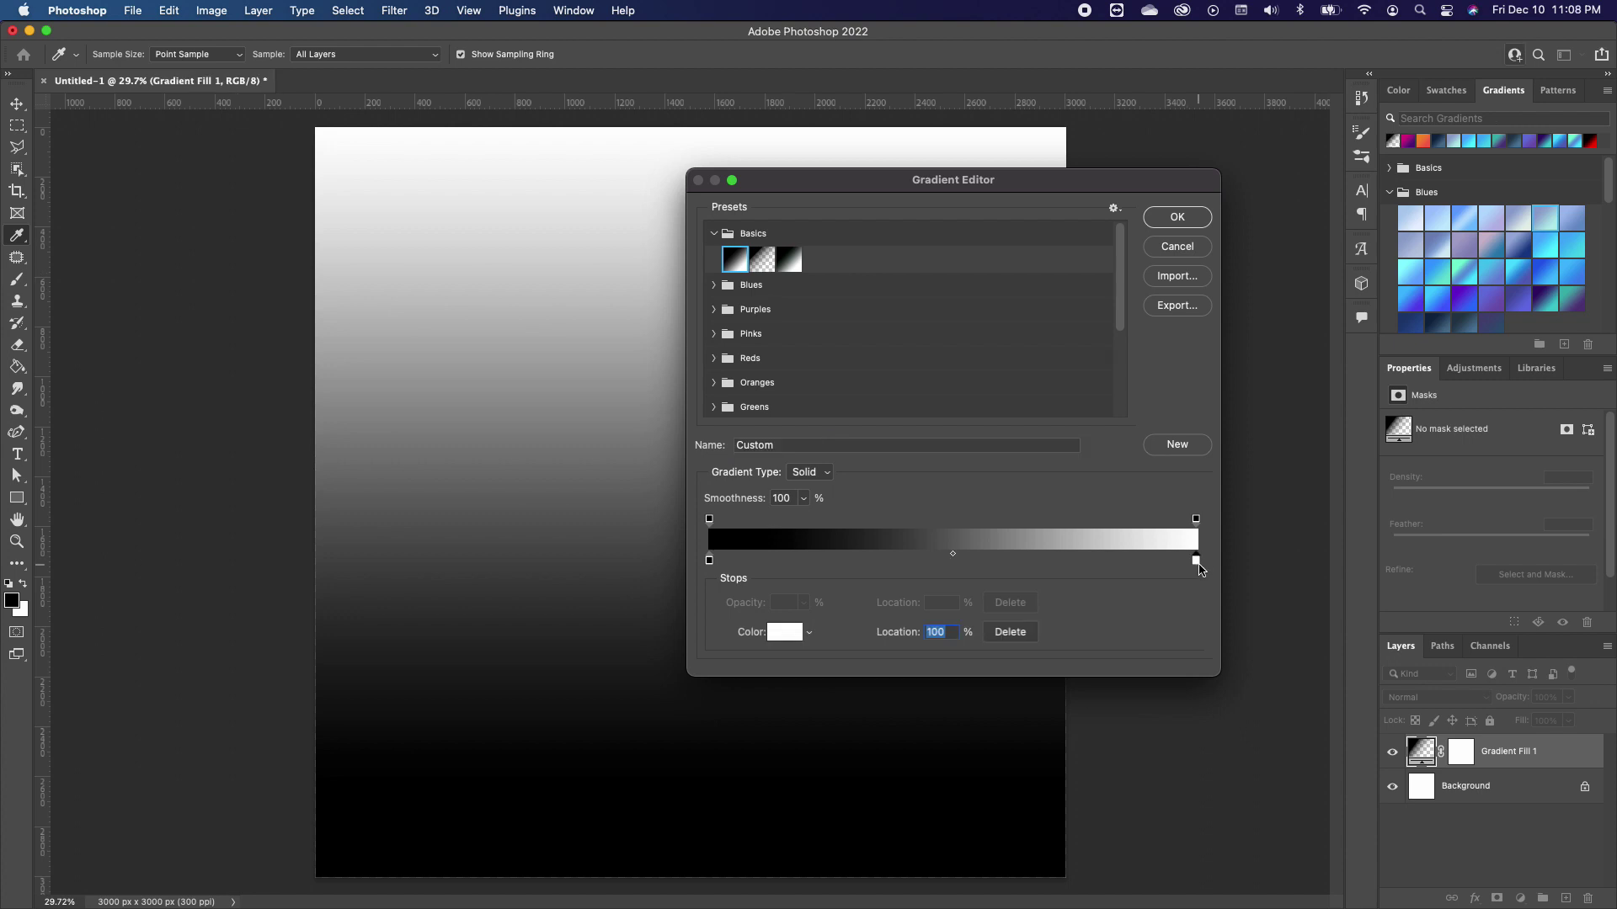
click(791, 638)
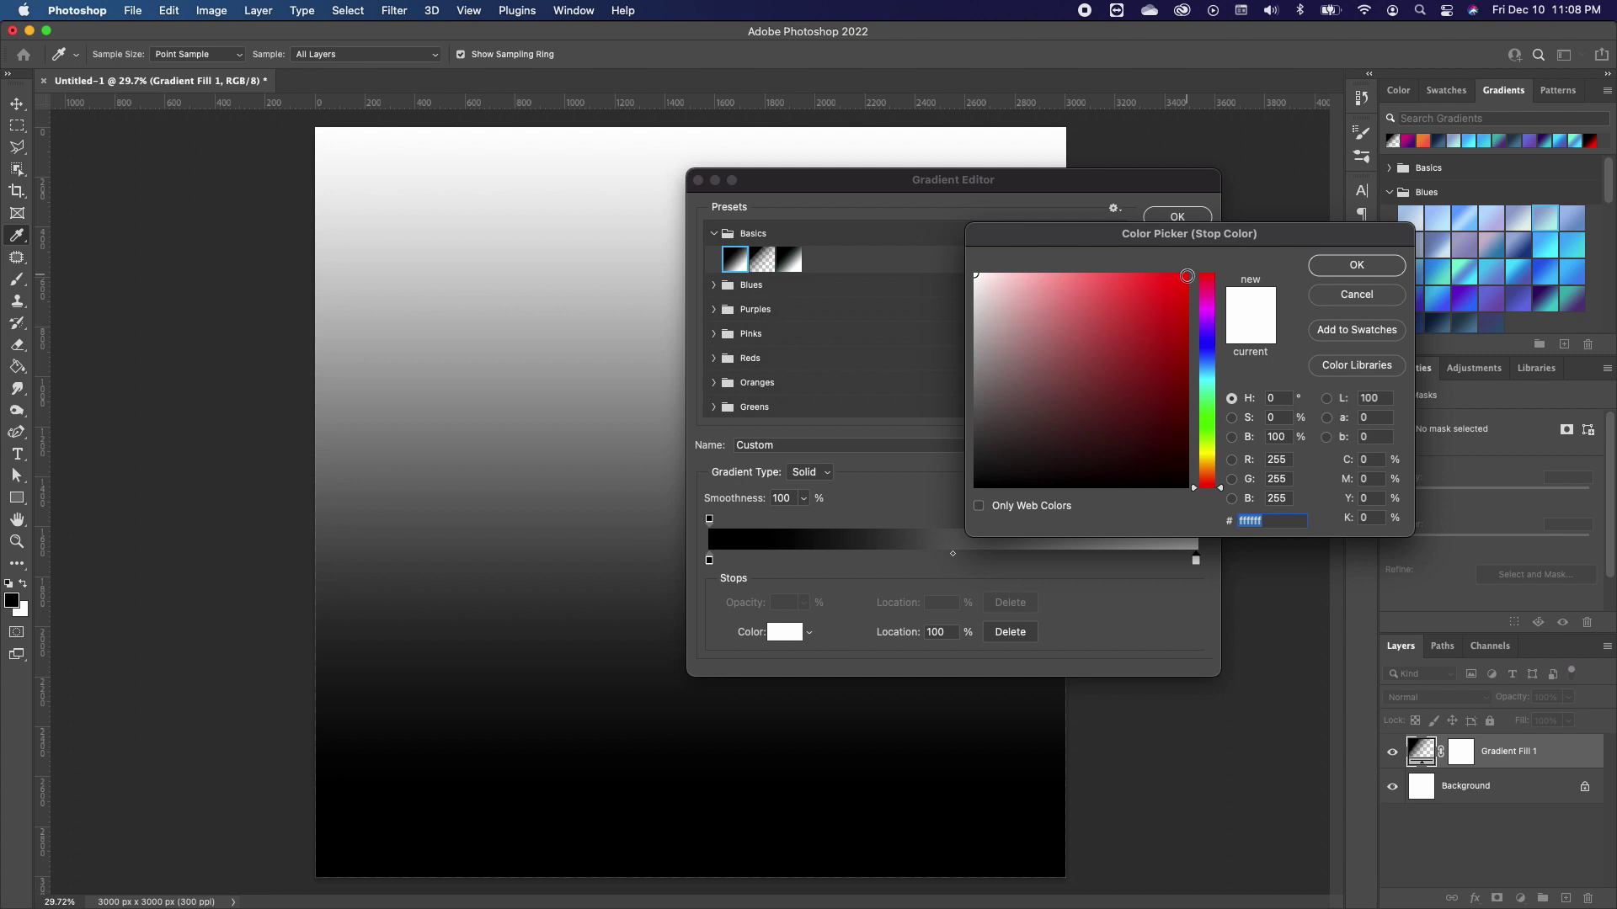
click(1186, 276)
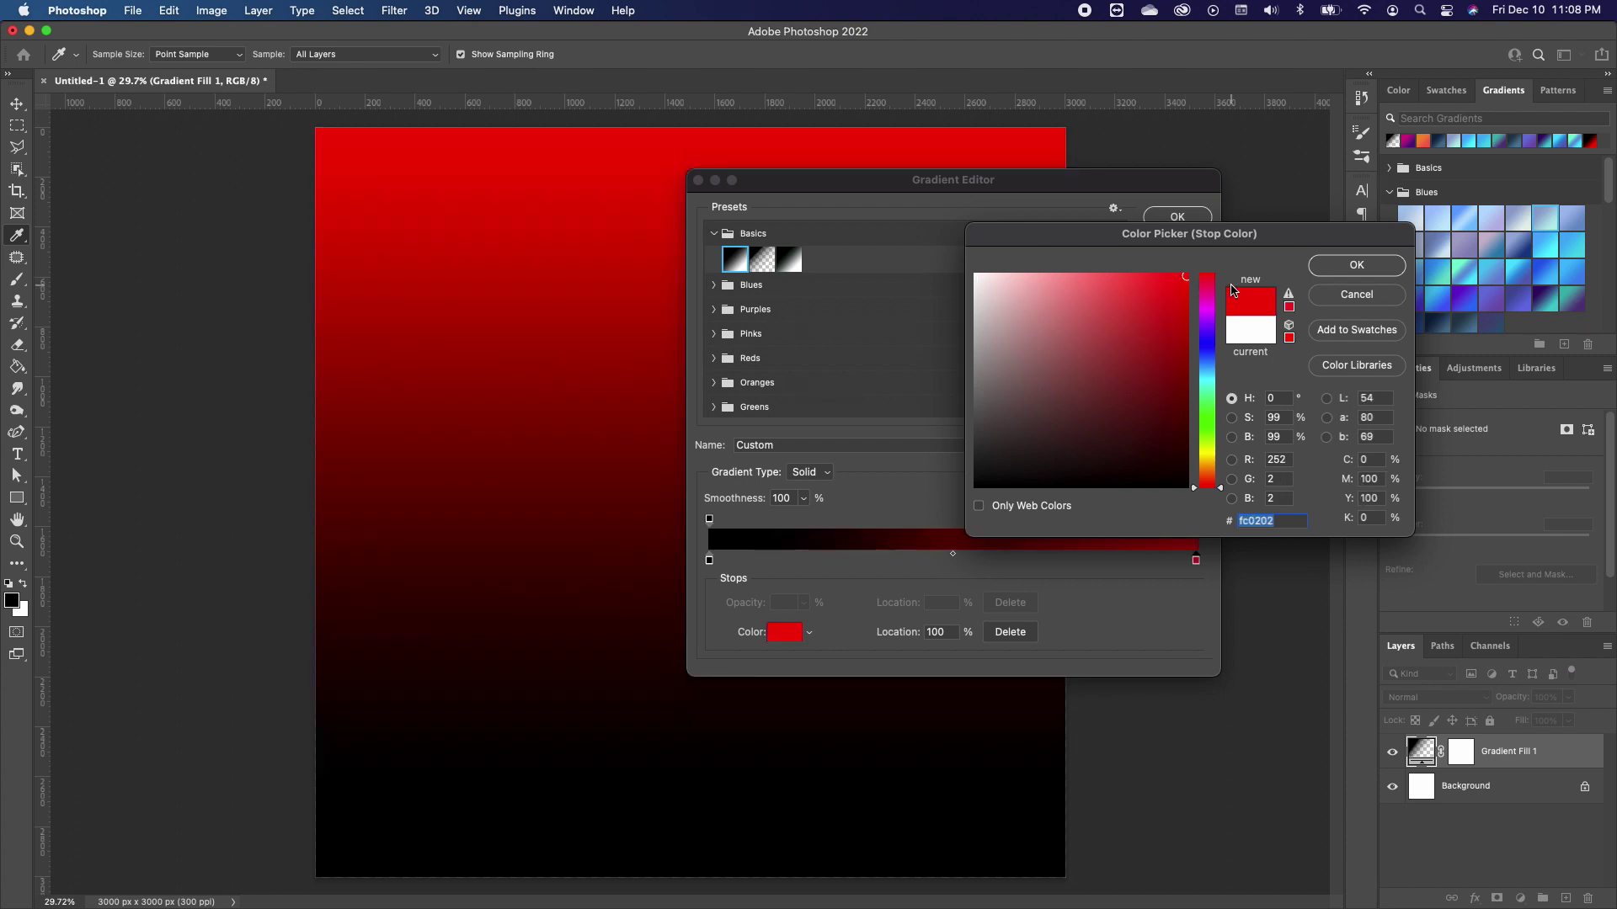
click(1382, 268)
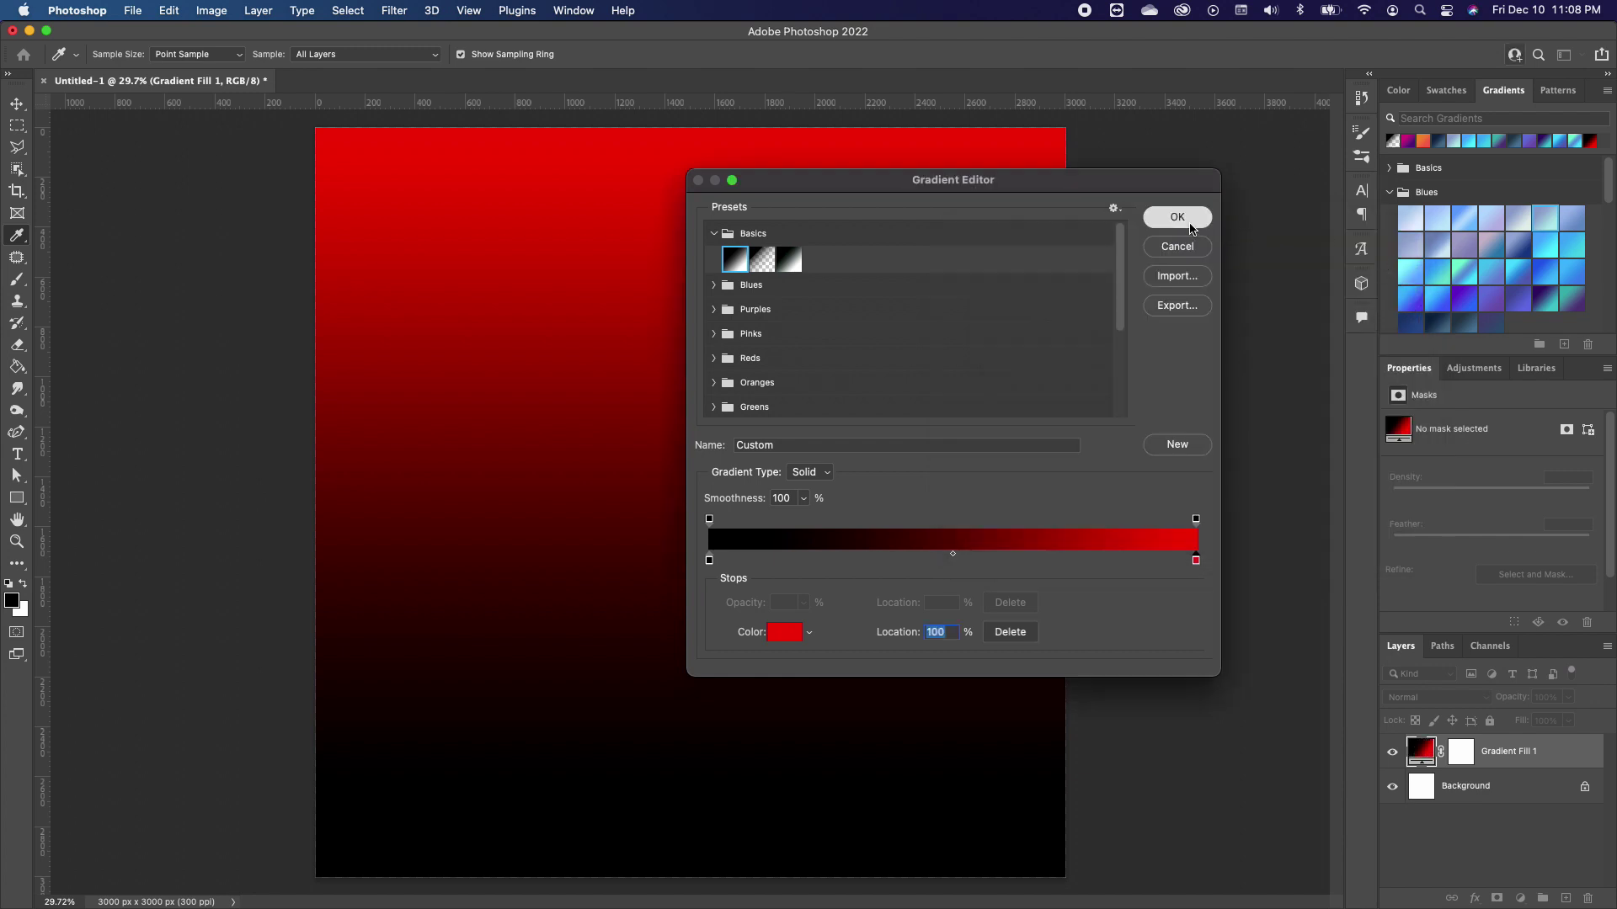
click(1189, 228)
click(984, 282)
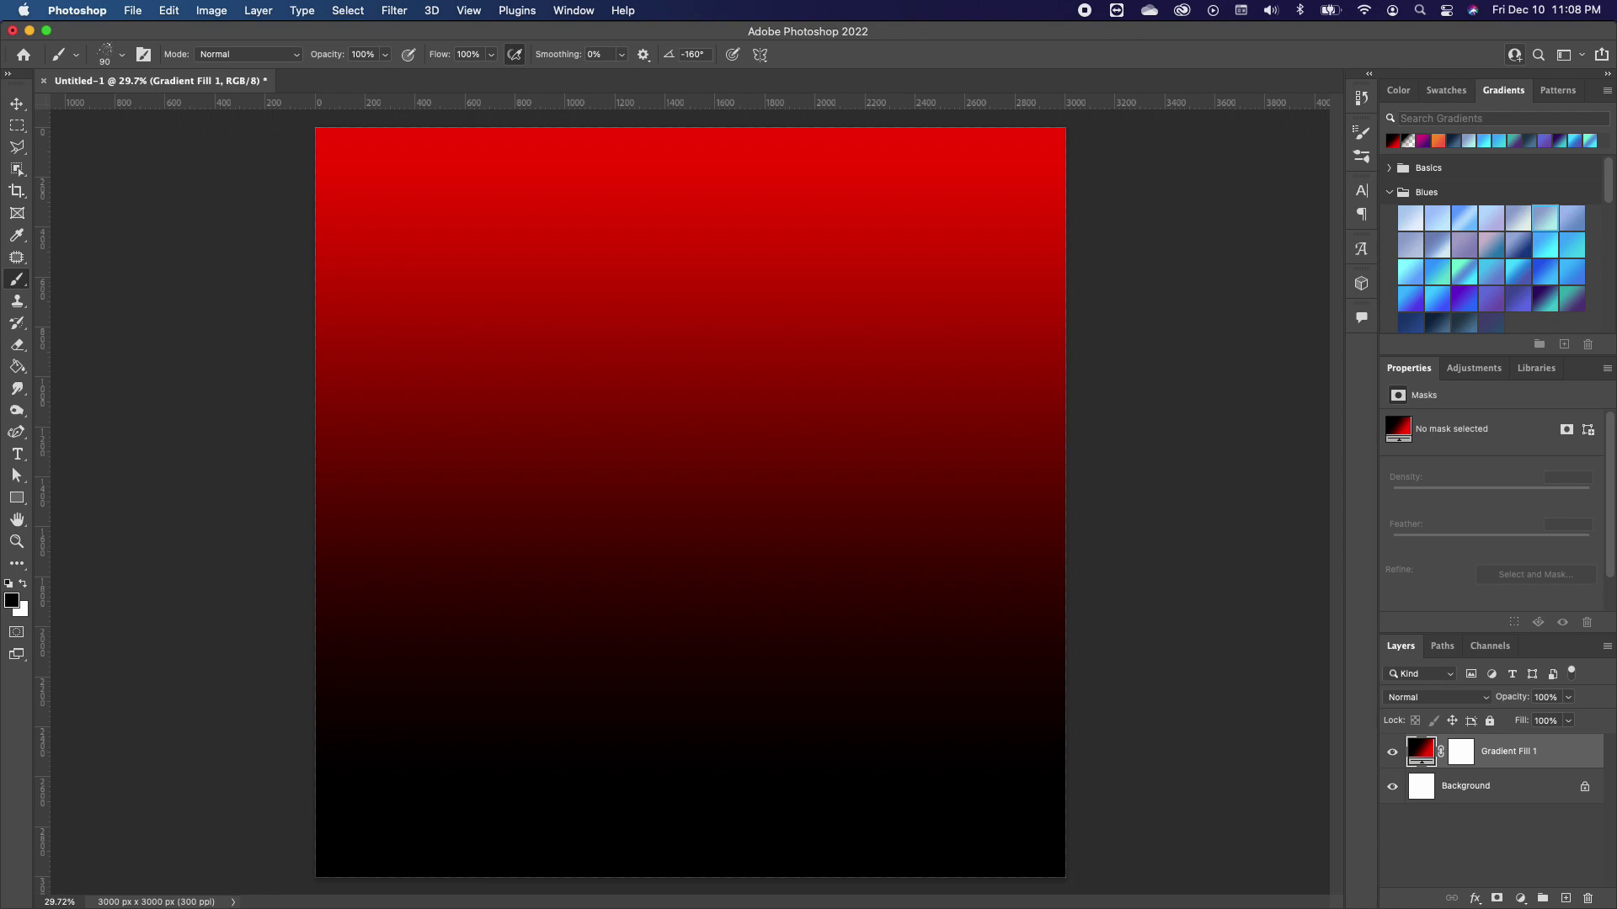
- Place the photo of the man in the suit on the canvas above the gradient
drag(132, 842, 555, 578)
key(Return)
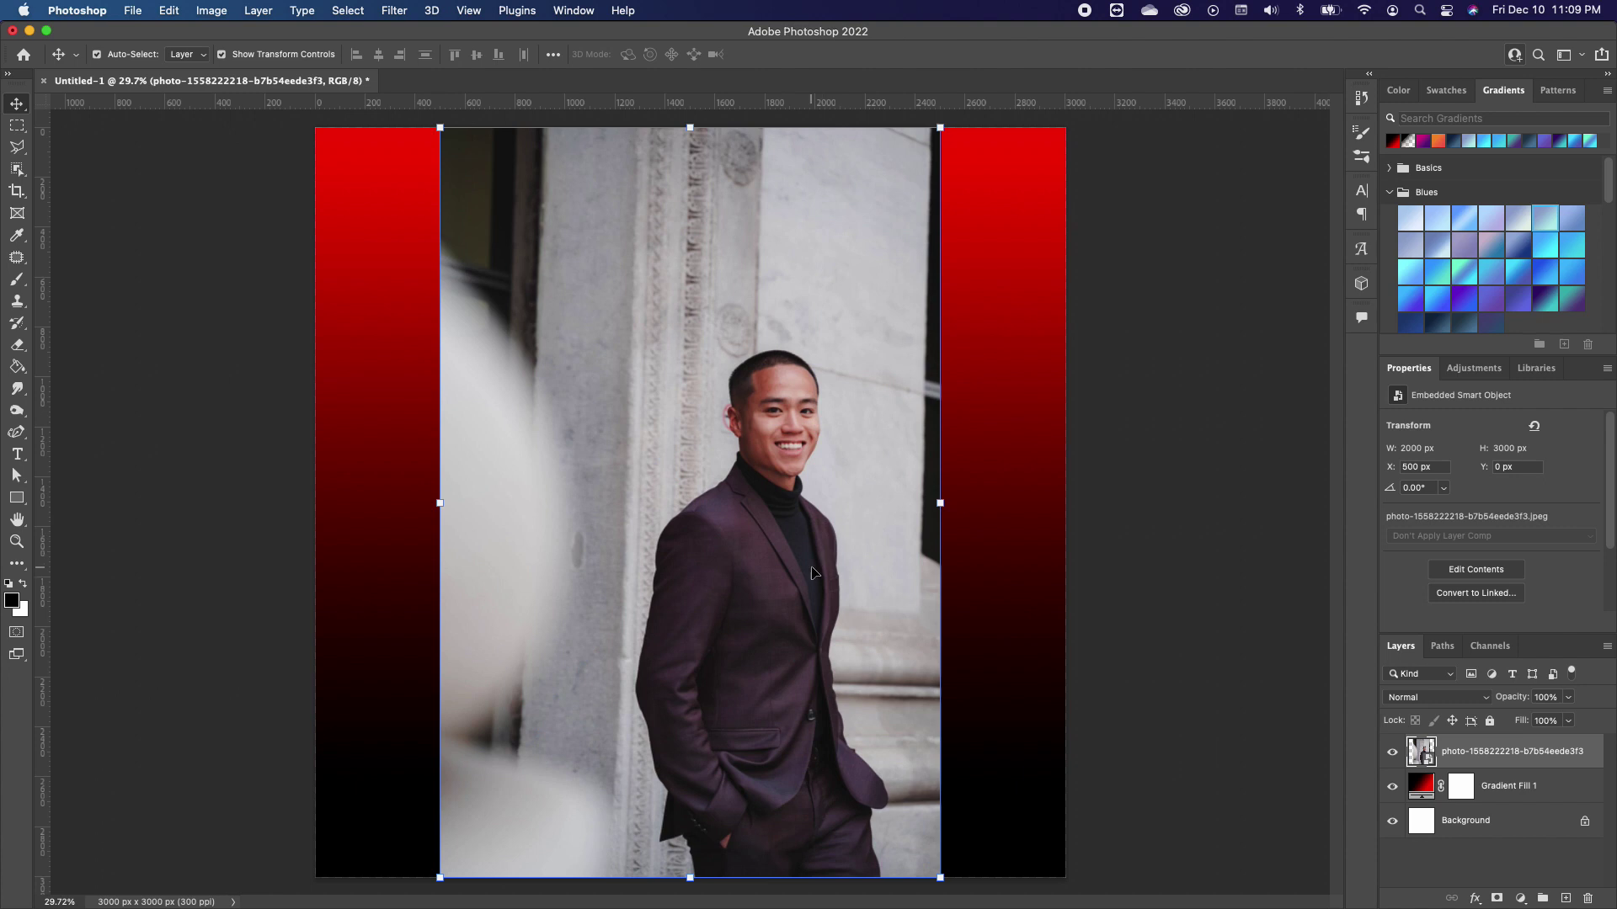
- Convert the photo's smart object to layers with its transforms retained, and remove the background behind the man
scroll(1469, 522, down, 1)
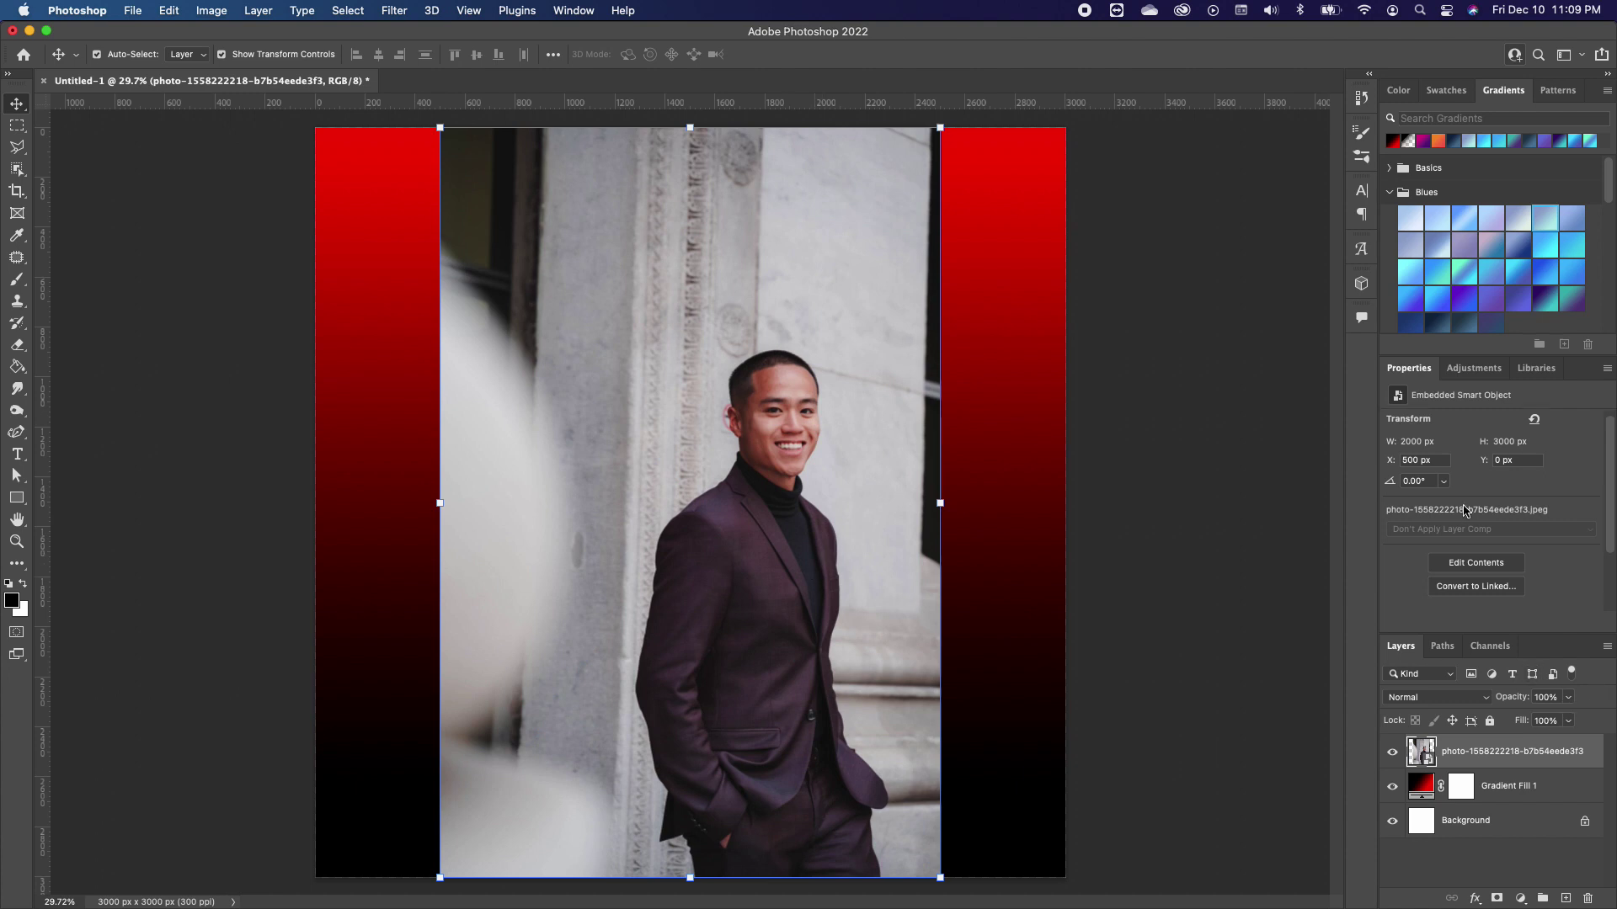
scroll(1497, 597, down, 3)
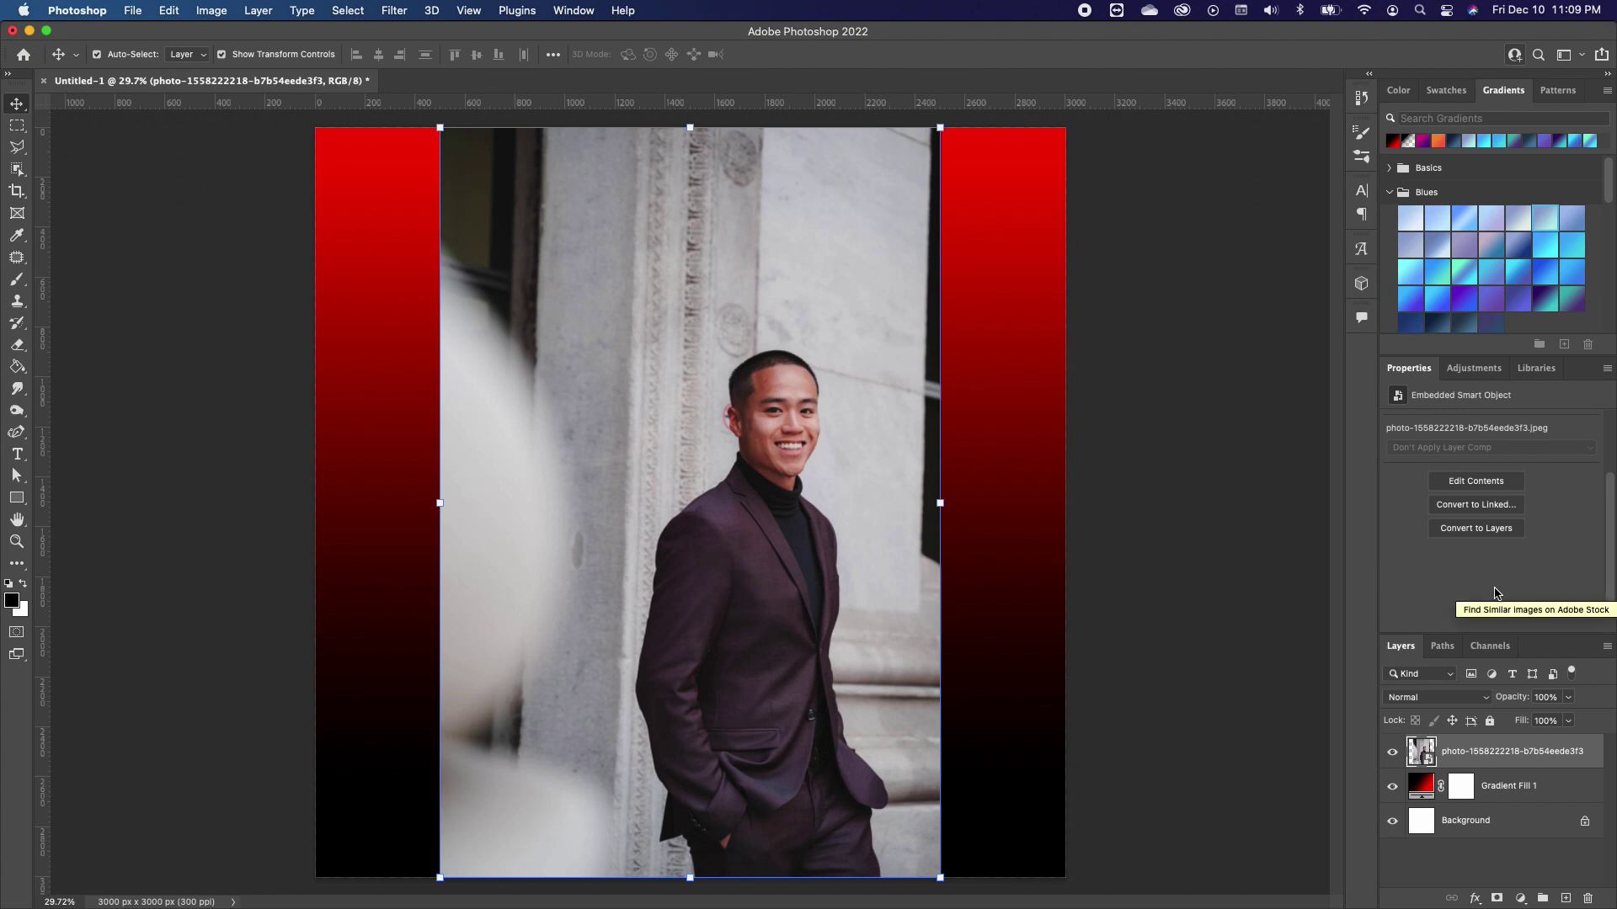
click(1487, 536)
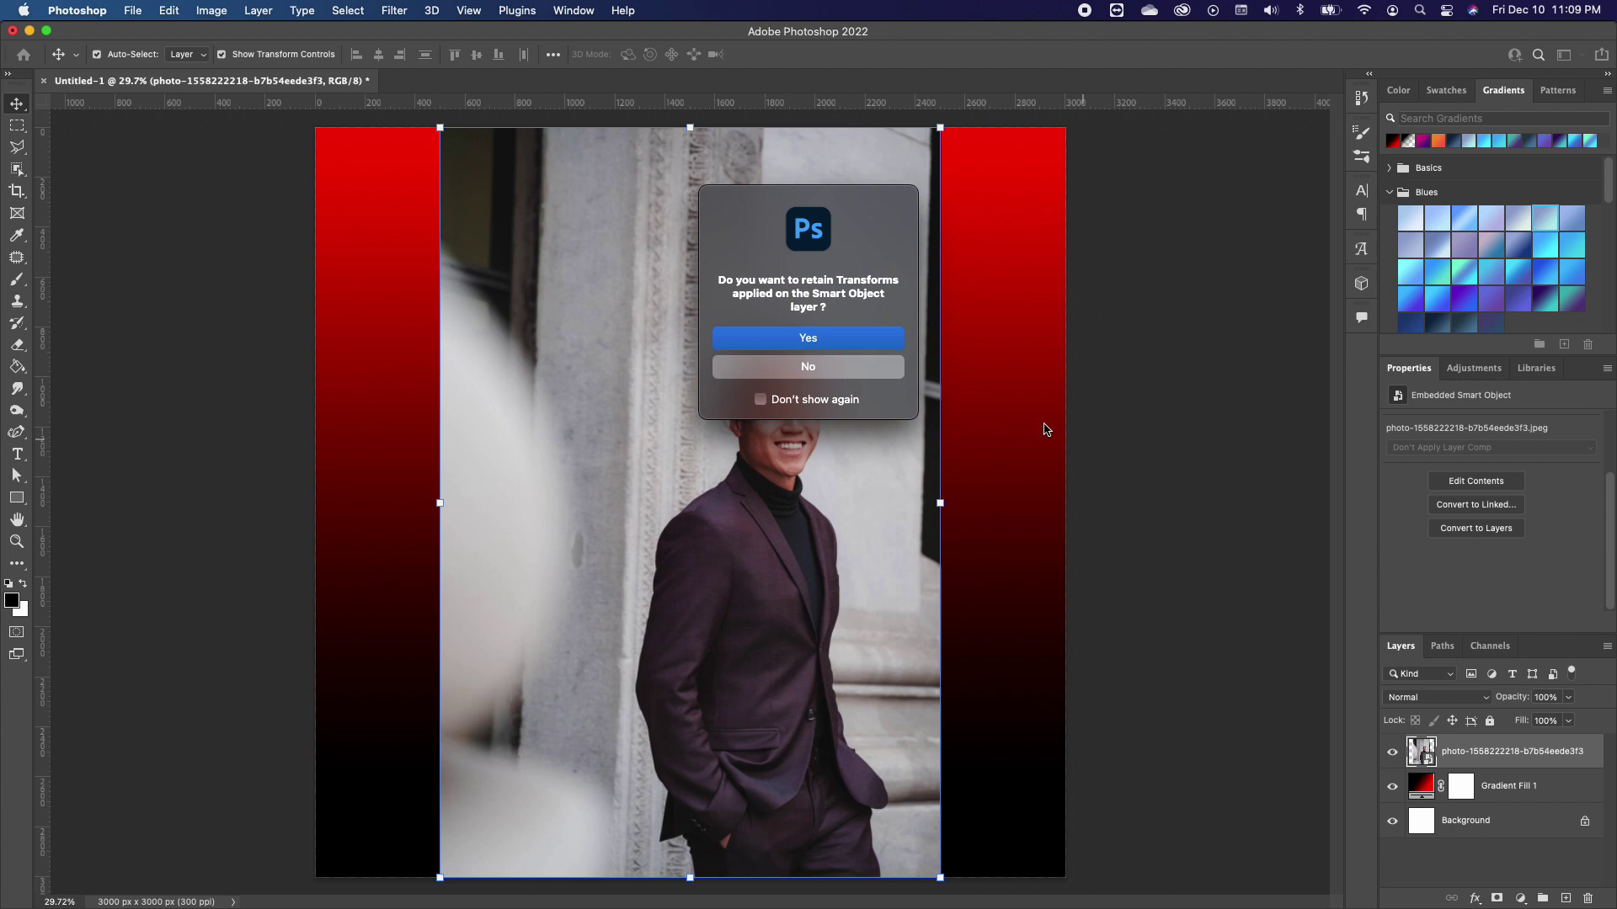
click(846, 344)
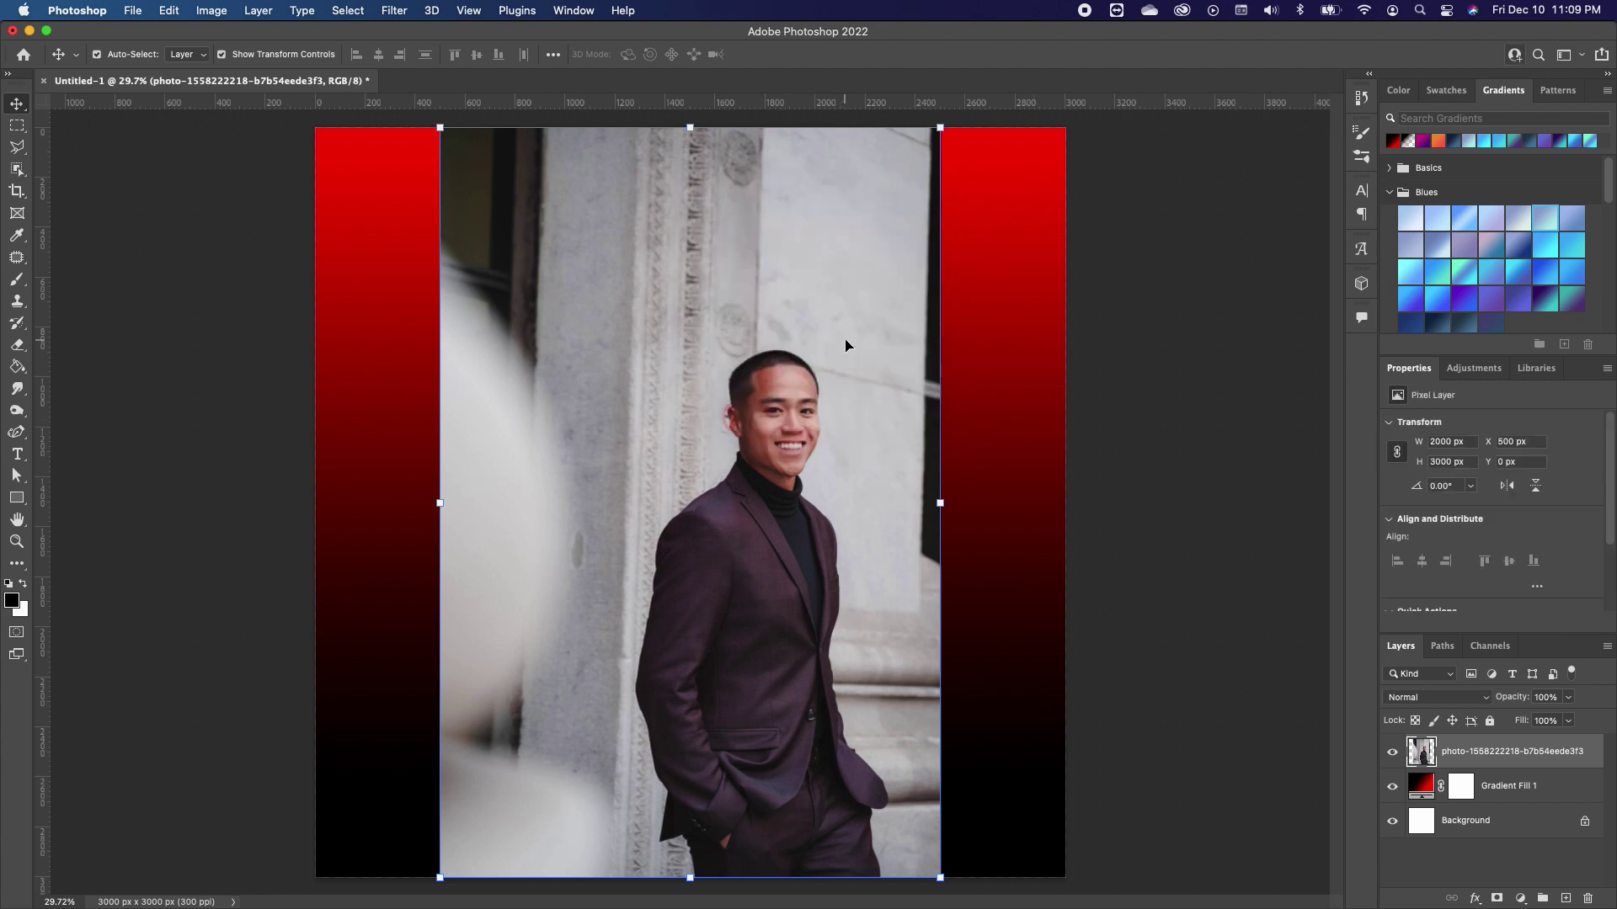
scroll(1539, 497, down, 3)
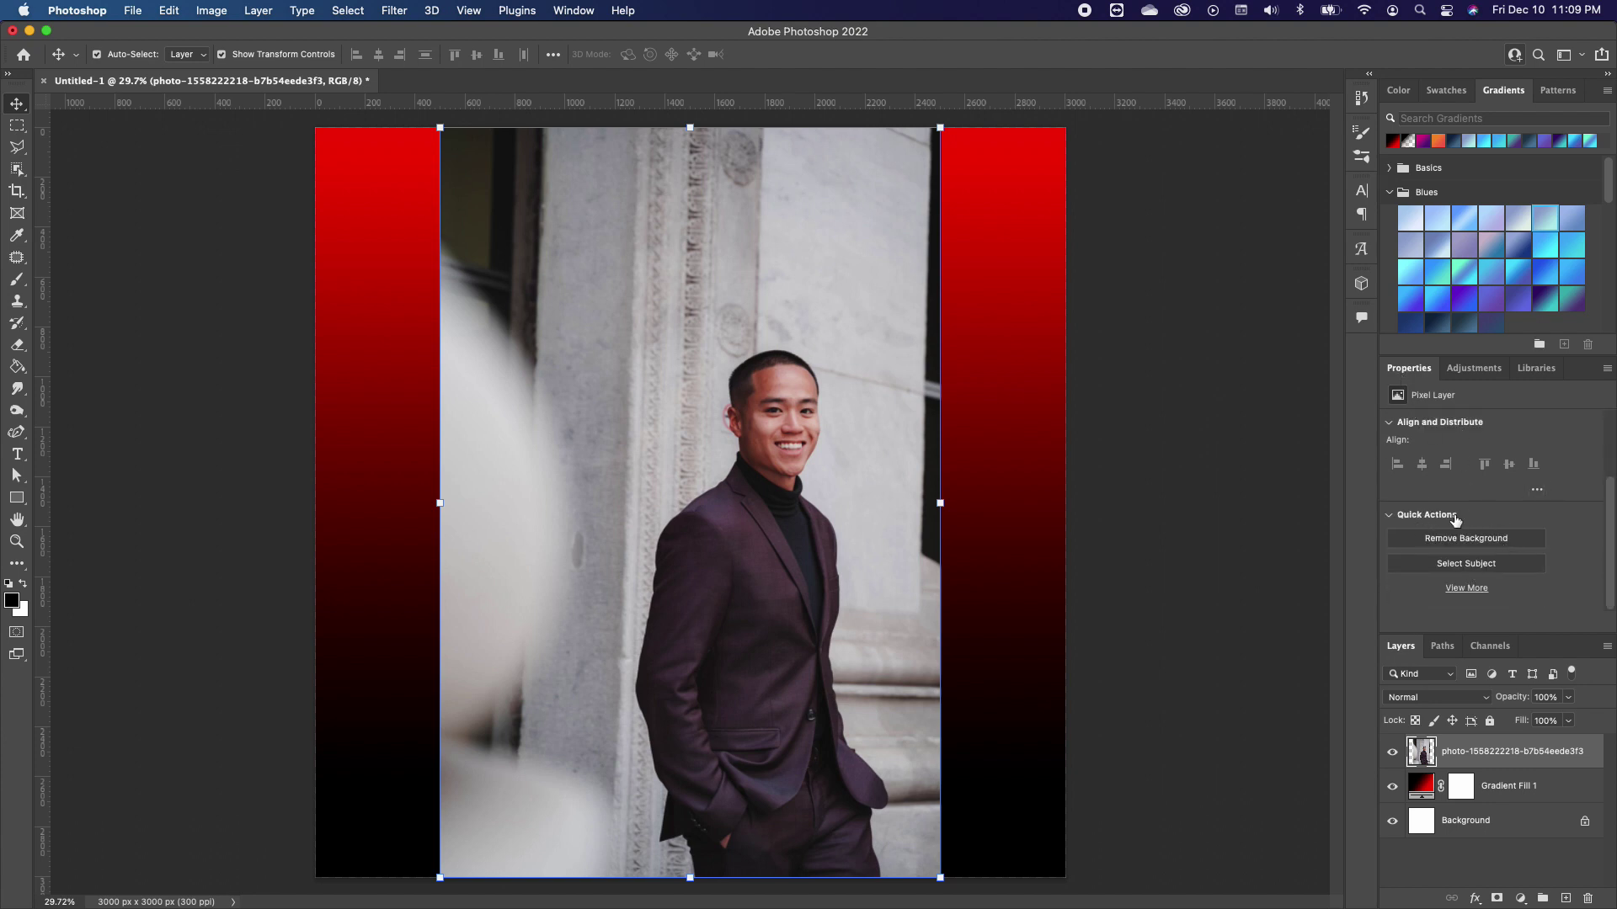
click(1472, 544)
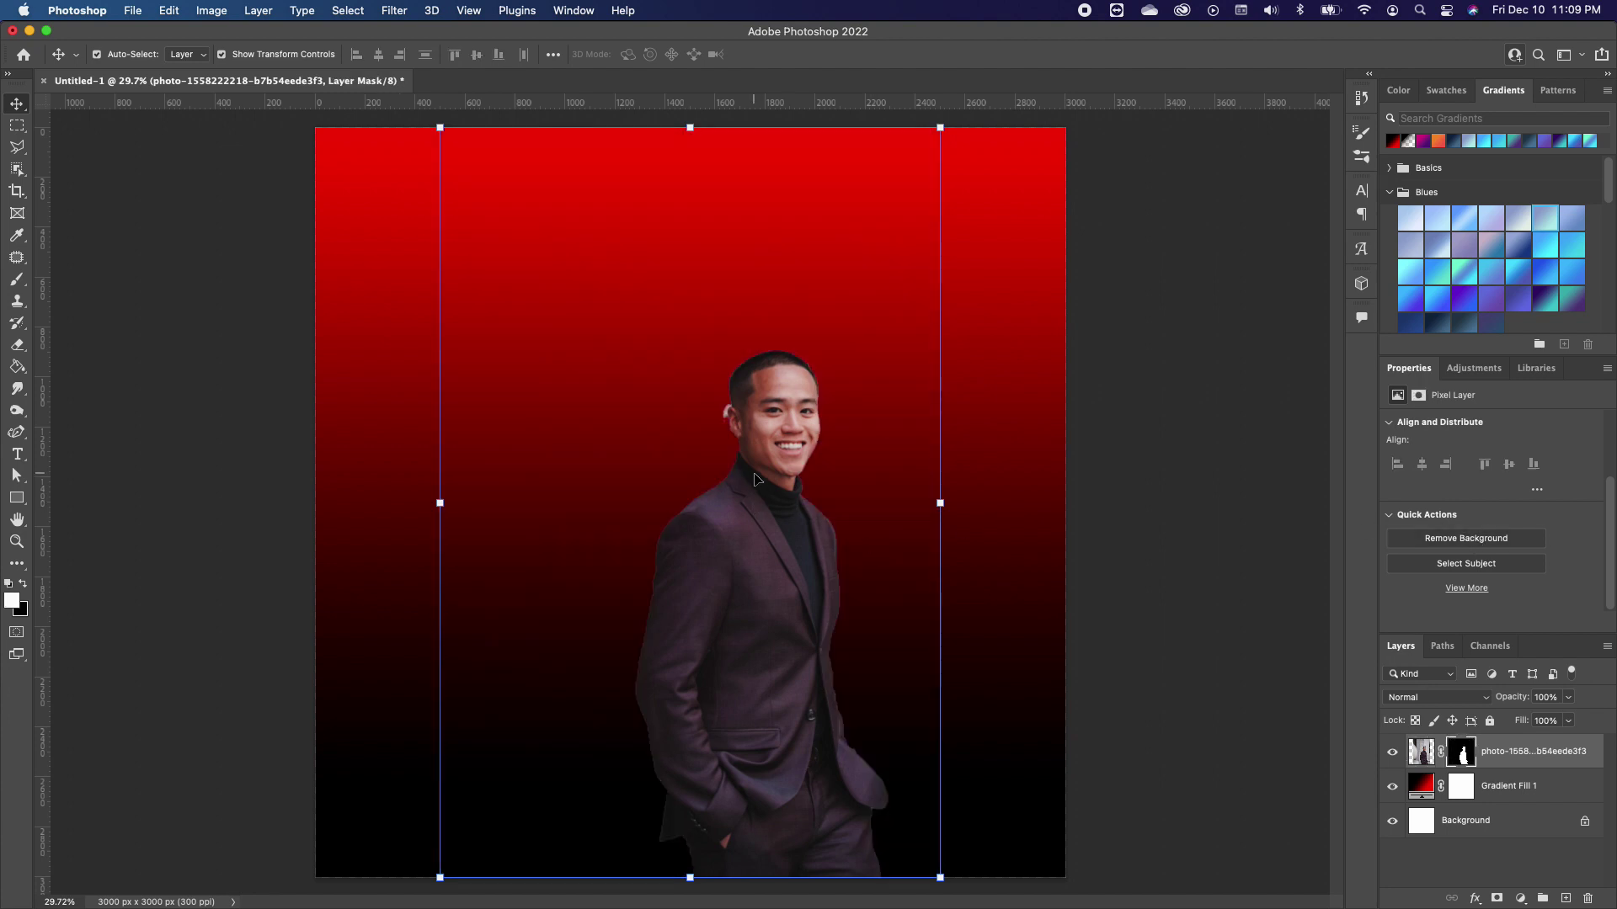
- Outline the light leftover fragment behind the man's ear with a Polygonal Lasso selection that follows the ear's edge
scroll(766, 382, up, 5)
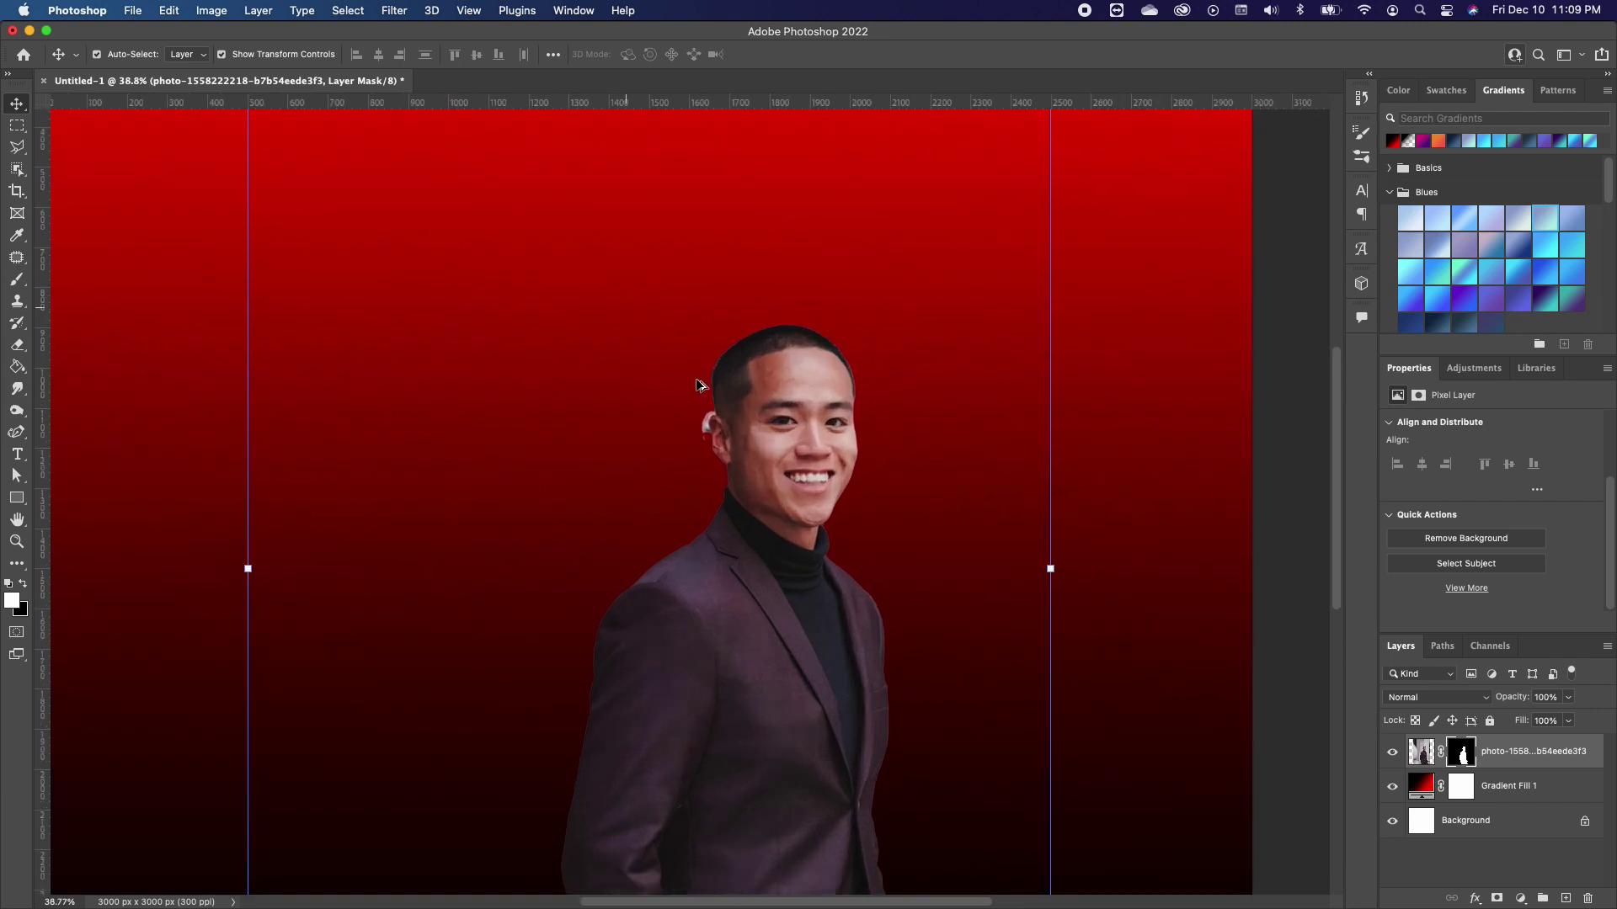
scroll(703, 396, up, 6)
click(17, 168)
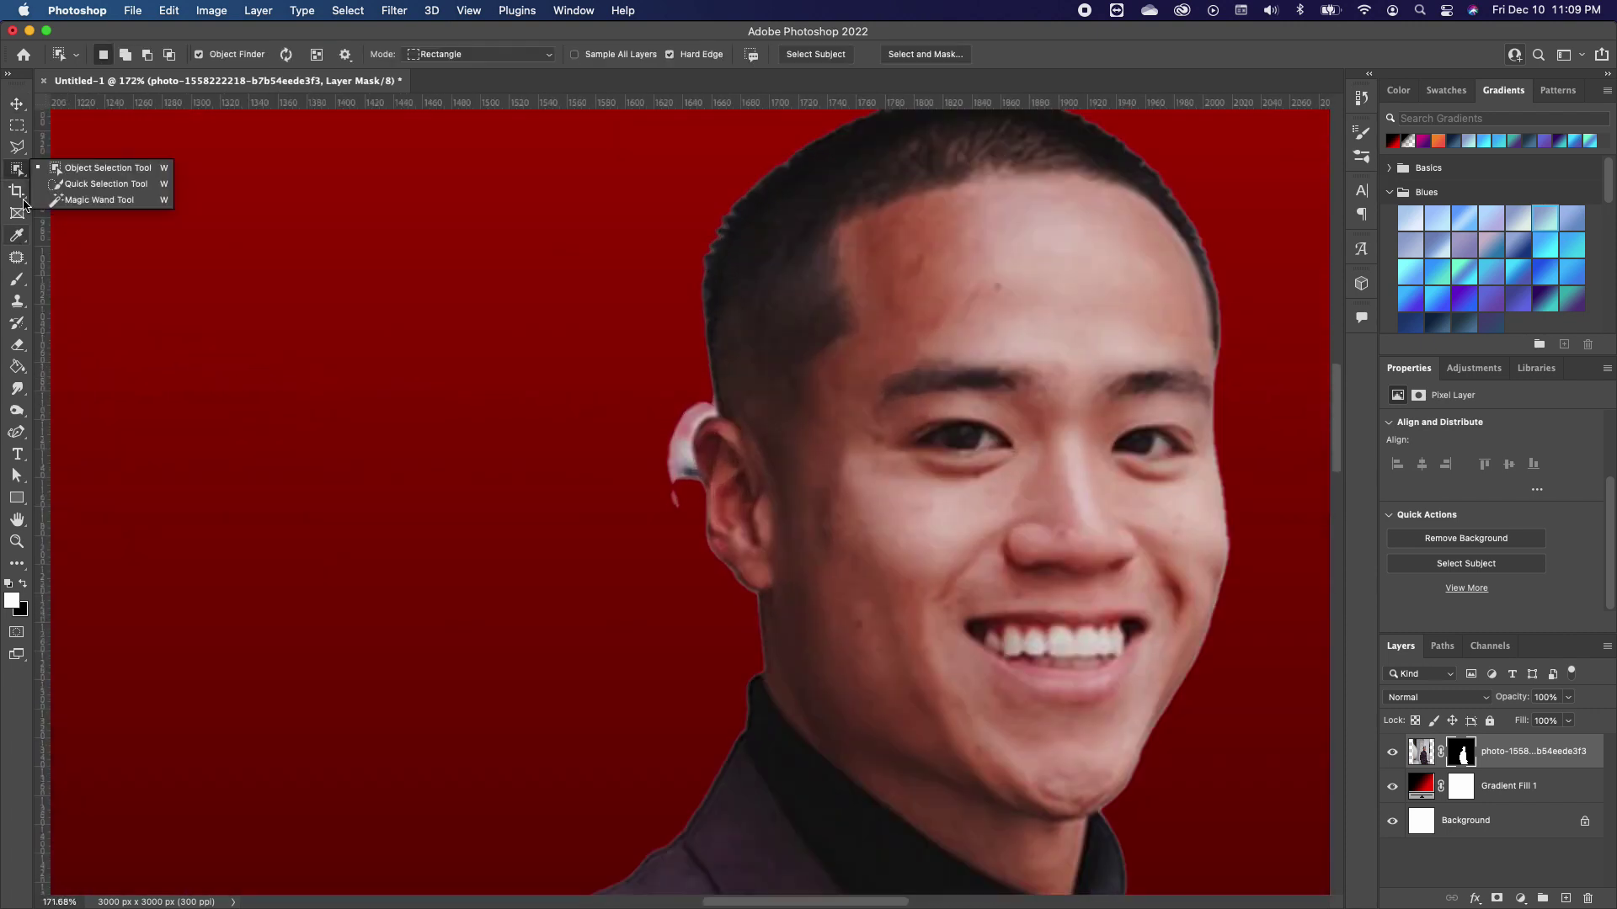
click(16, 148)
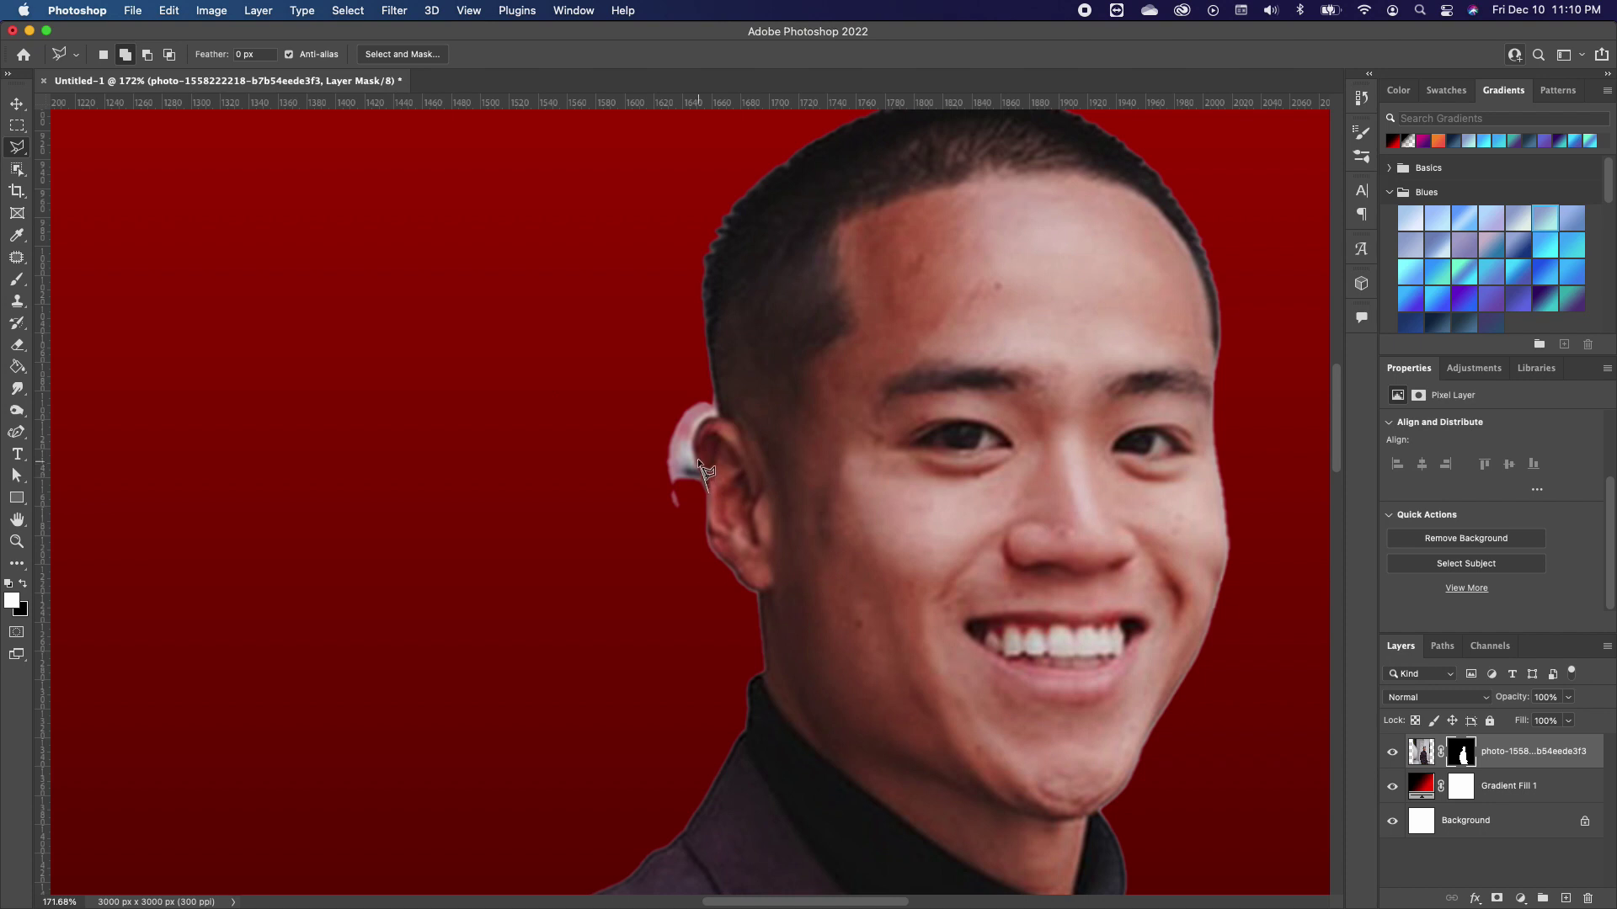
mouse_move(694, 438)
mouse_down()
mouse_move(719, 412)
mouse_move(715, 390)
mouse_move(671, 371)
mouse_move(593, 508)
mouse_move(673, 589)
mouse_move(710, 527)
mouse_move(707, 492)
mouse_up()
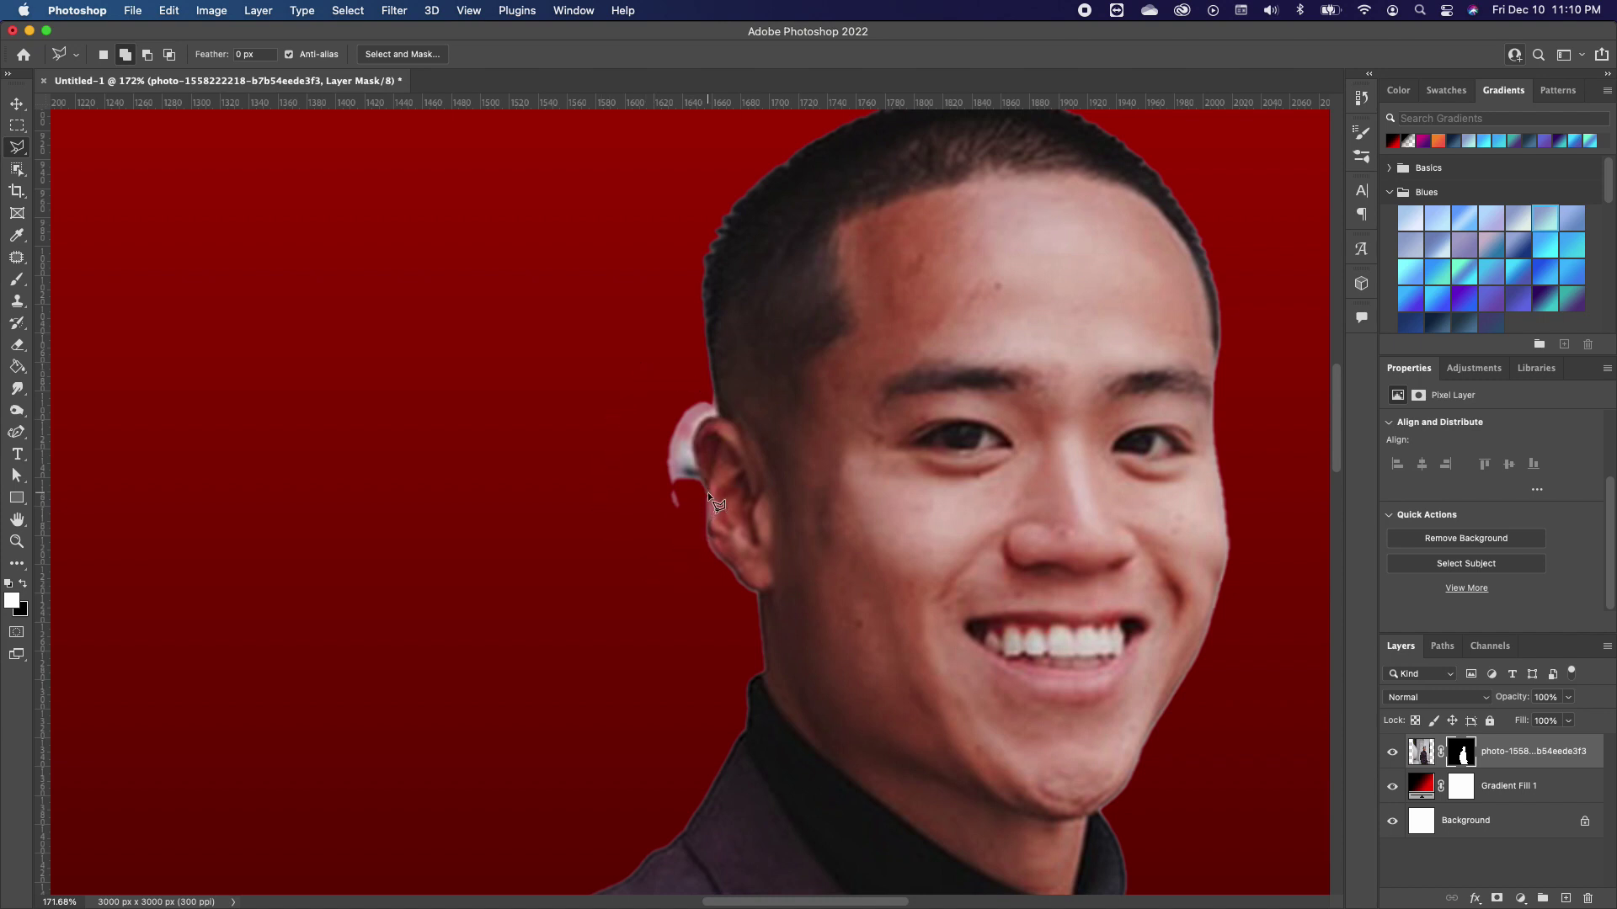
- Paint the selected fragment out on the man's layer mask in black with the Hard Round Pressure Opacity brush, and clear the selection
click(1462, 752)
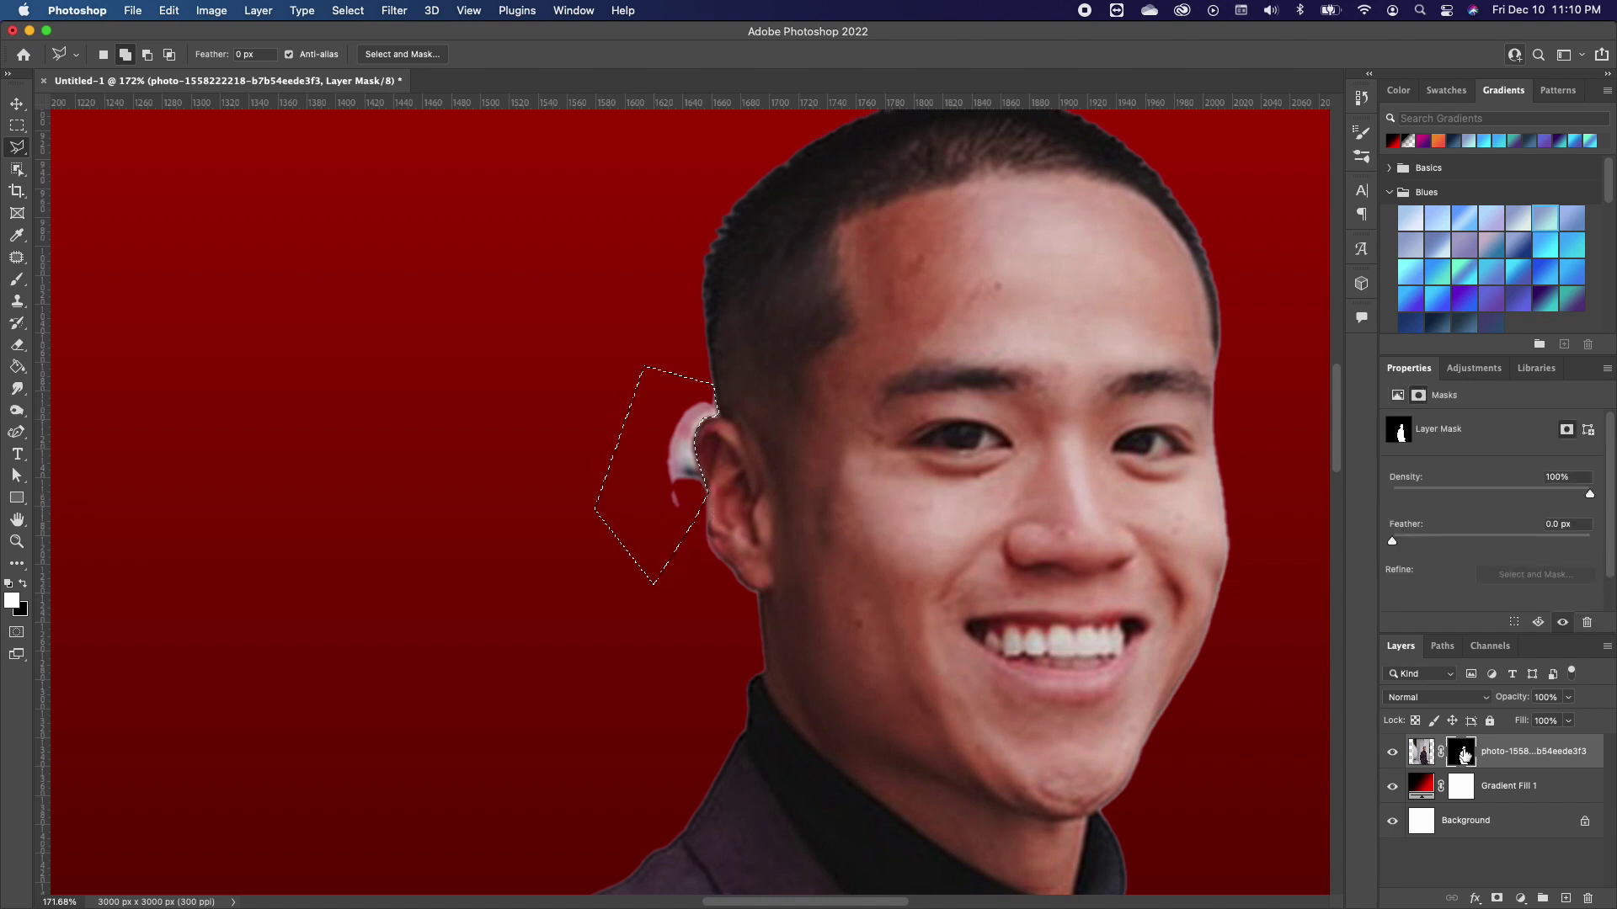
click(17, 279)
key(x)
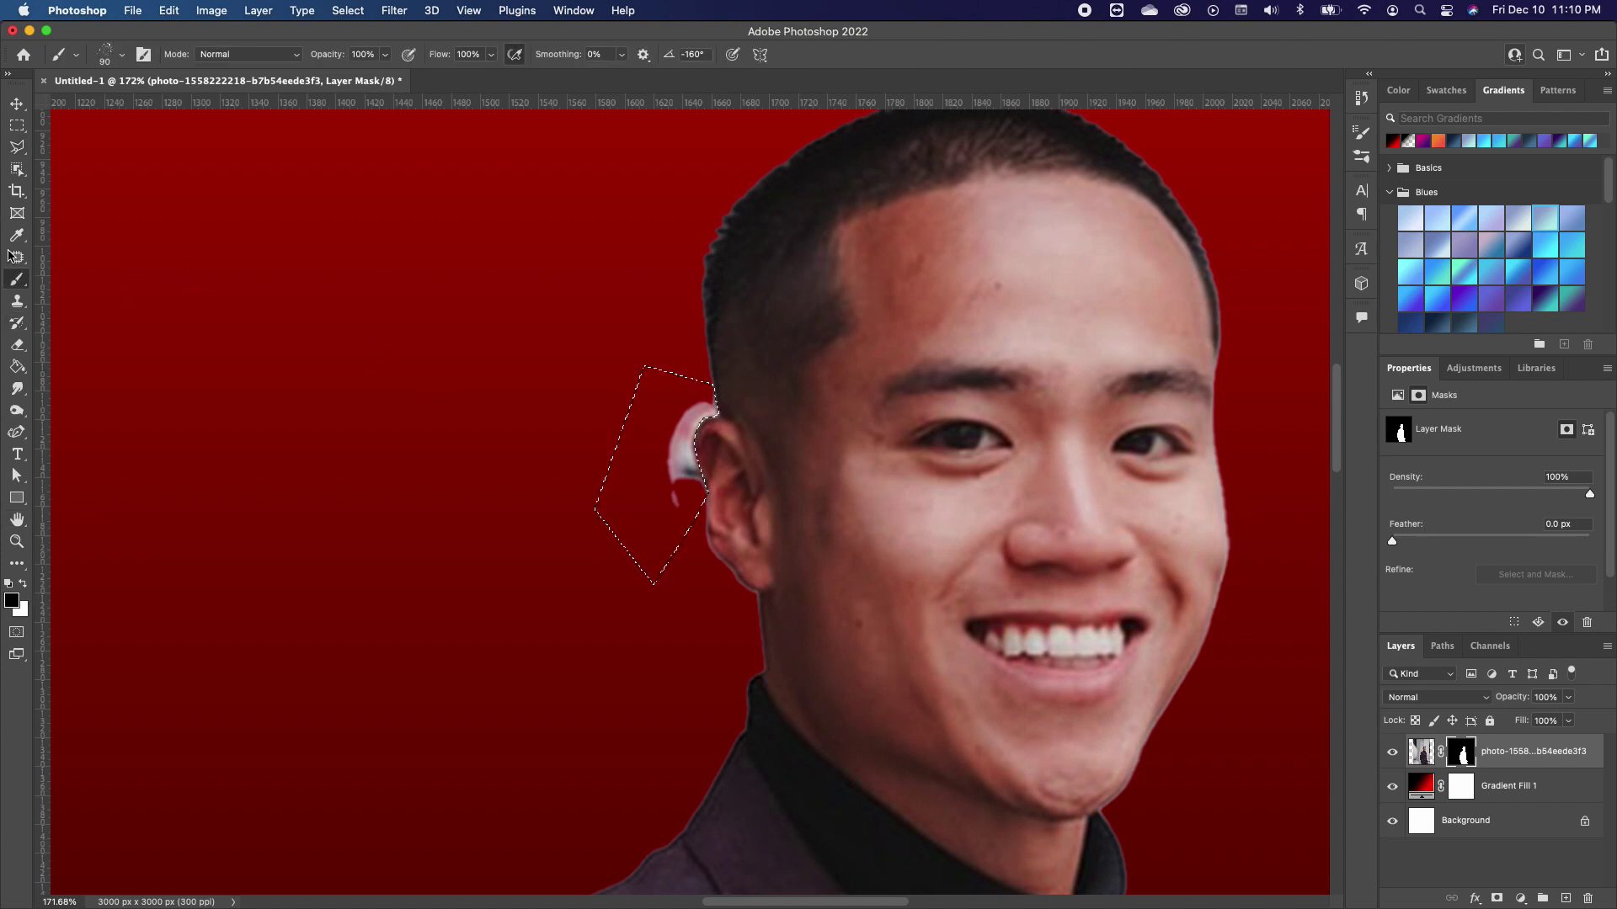
click(122, 55)
click(51, 270)
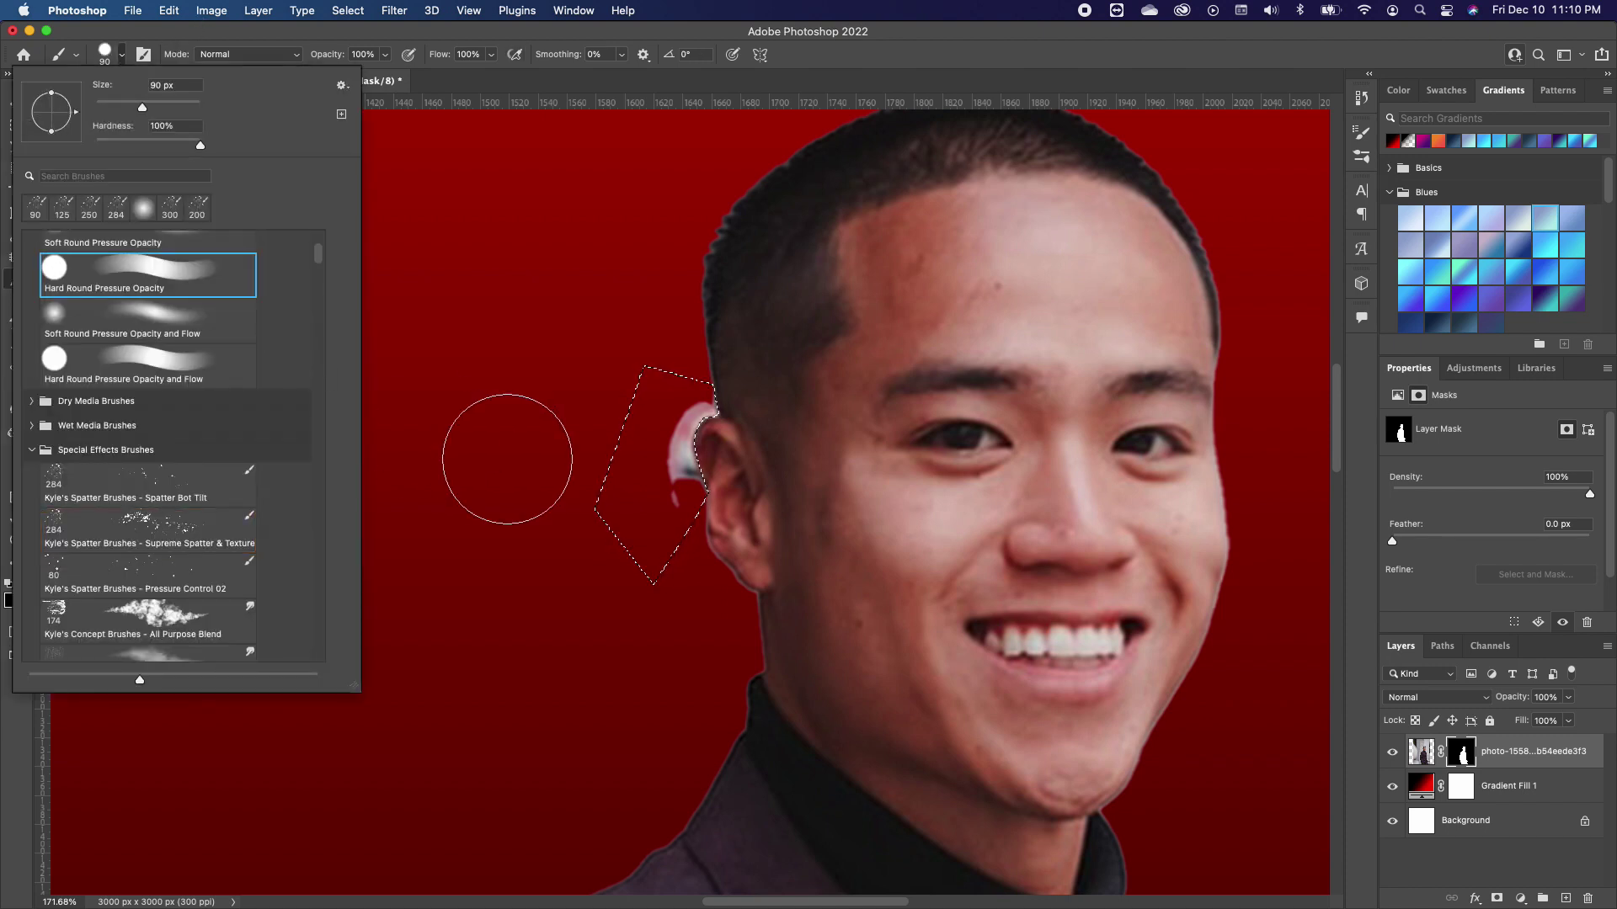
click(618, 442)
mouse_move(618, 442)
mouse_down()
mouse_move(629, 508)
mouse_move(674, 321)
mouse_move(649, 525)
mouse_move(680, 345)
mouse_move(635, 514)
mouse_move(677, 385)
mouse_move(683, 512)
mouse_up()
key(super+d)
- Move the cut-out man over to the left side of the canvas
scroll(738, 556, down, 10)
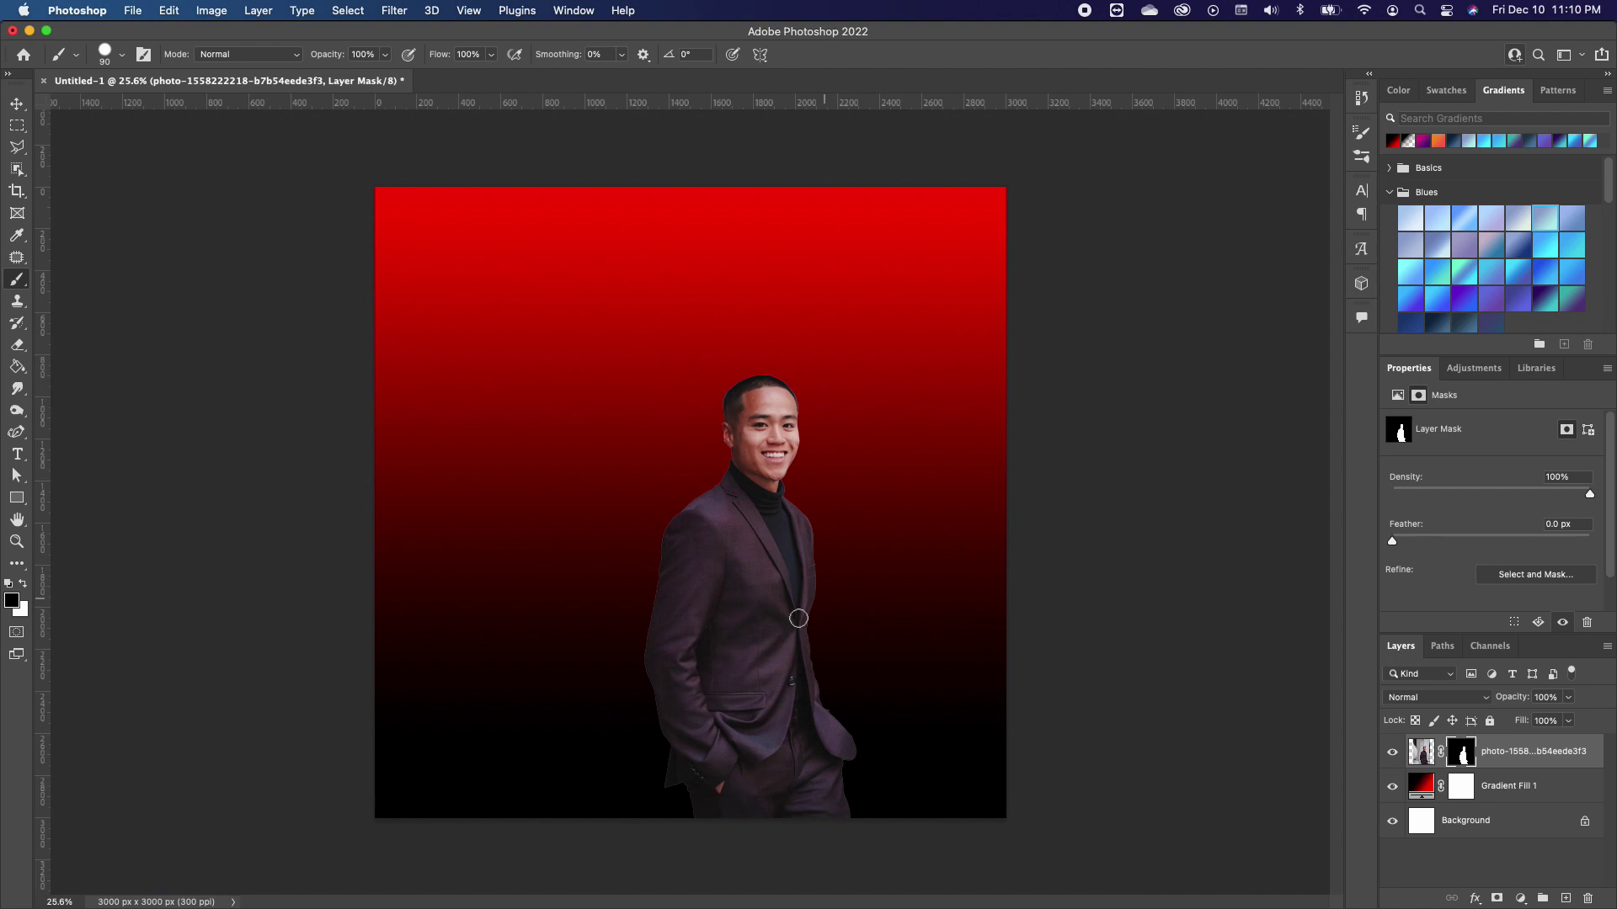
scroll(764, 608, up, 2)
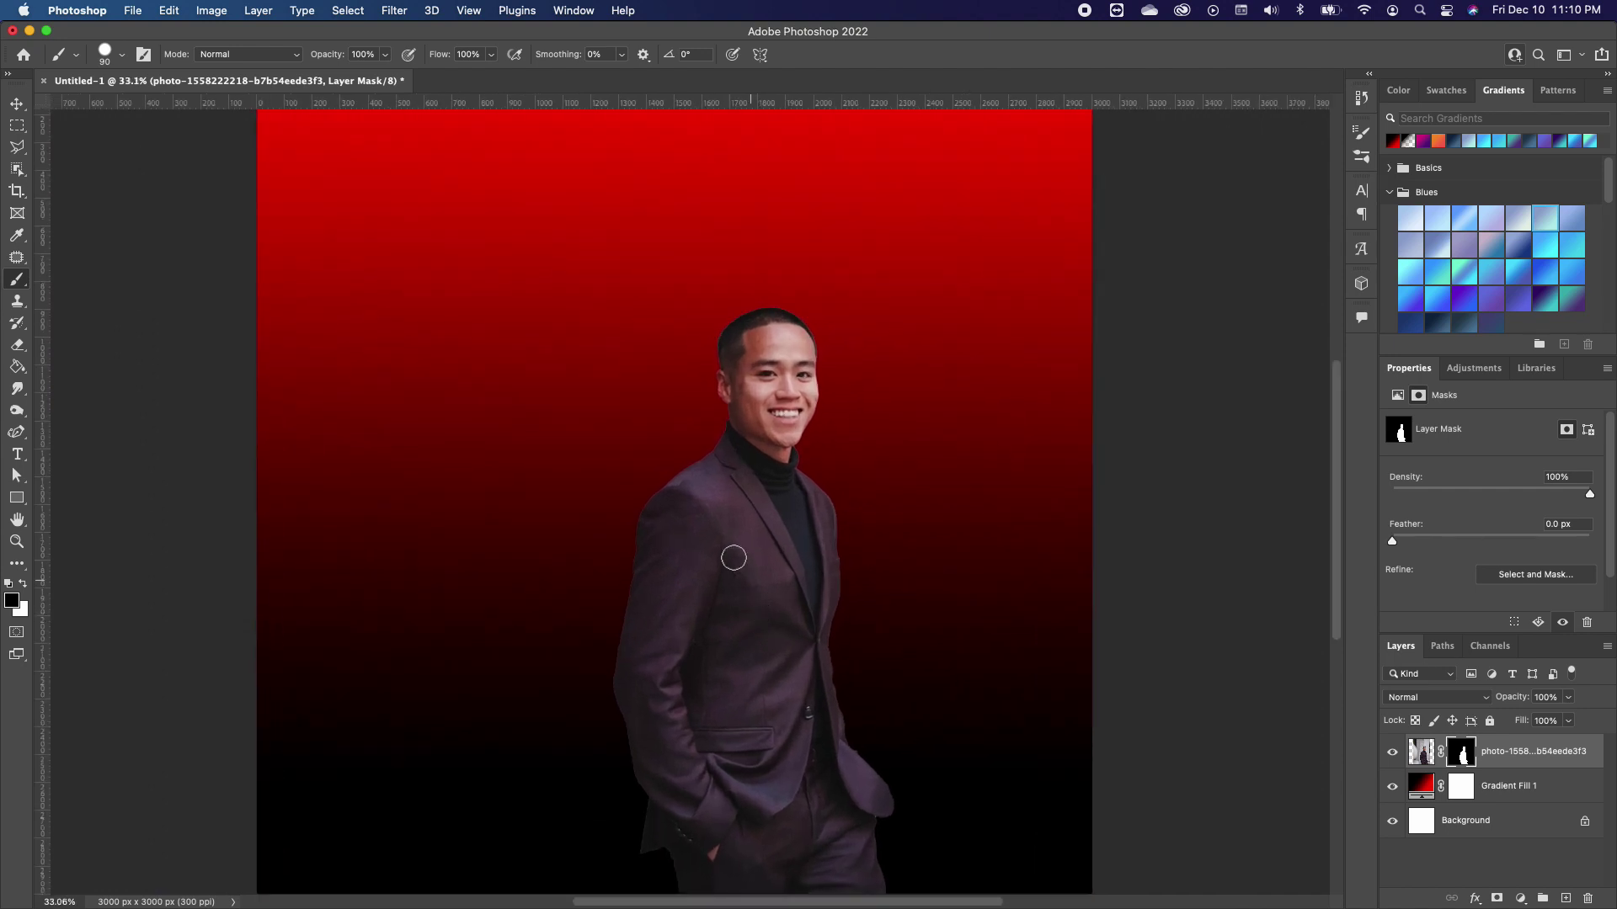
click(17, 107)
drag(782, 433, 524, 452)
- Scale the man up to about 149% and position him on the canvas's left side with his whole head inside the frame
scroll(560, 487, down, 3)
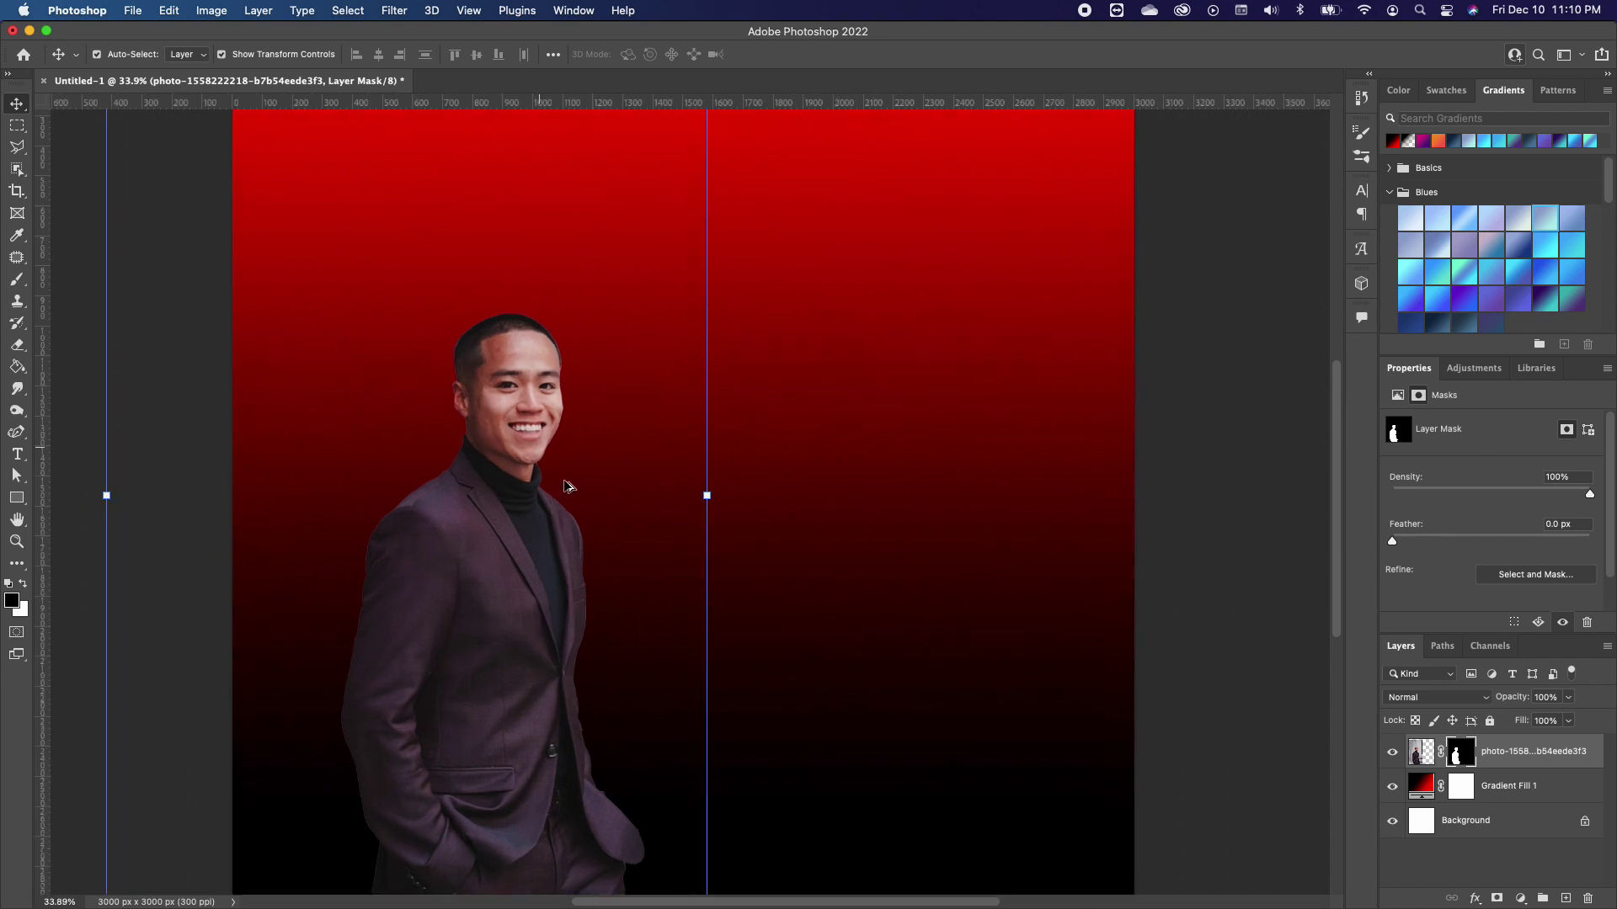
key(super+t)
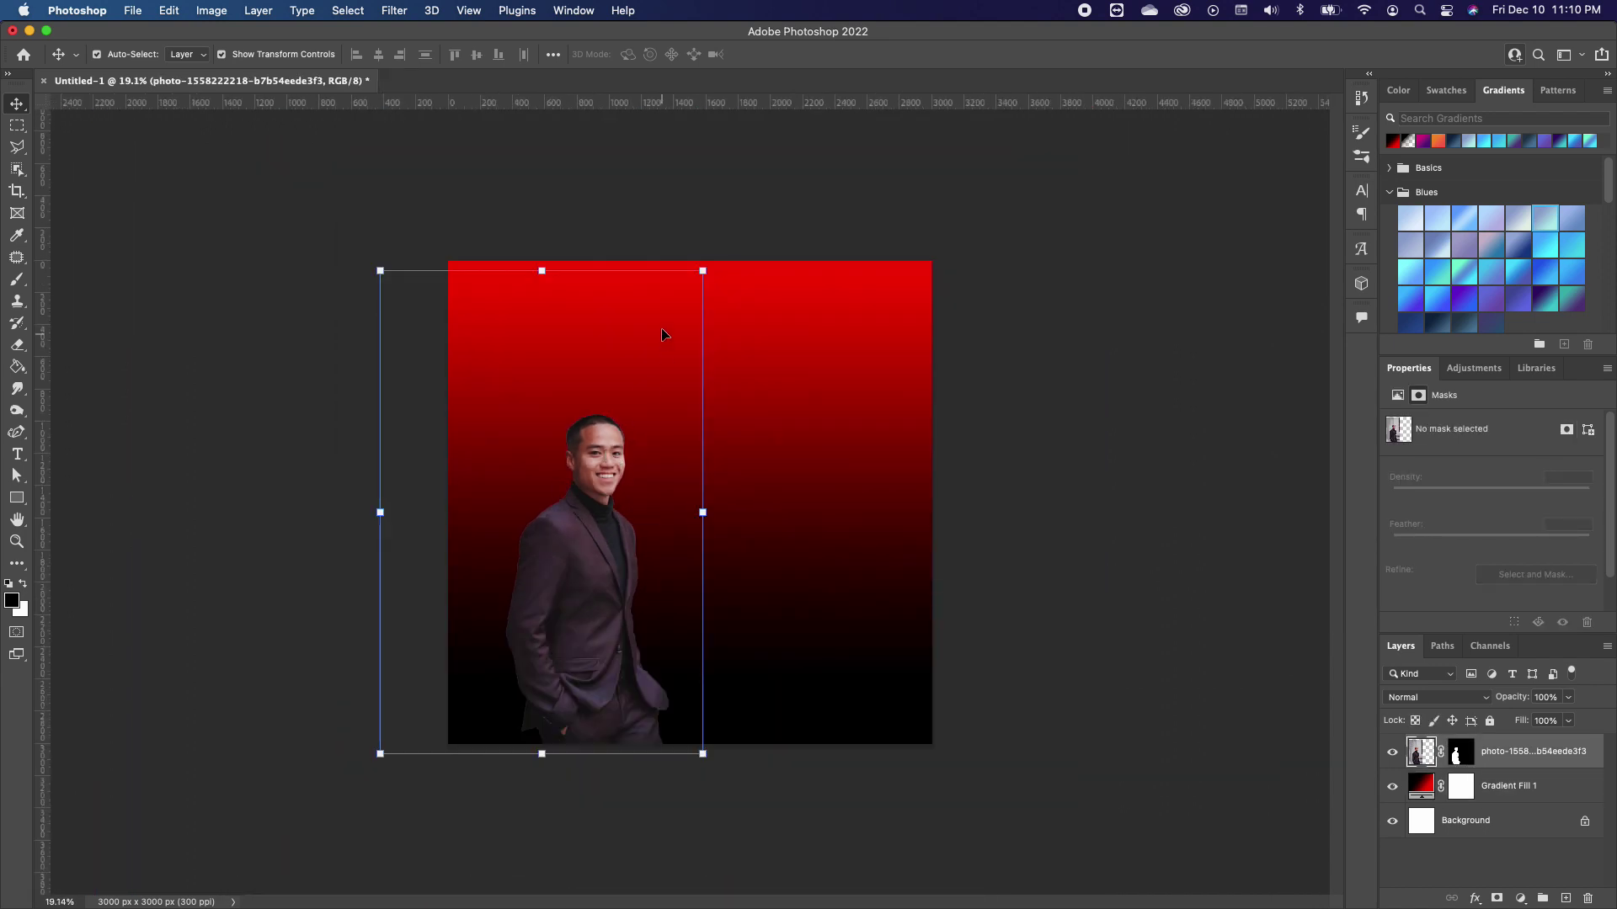
drag(702, 270, 1071, 174)
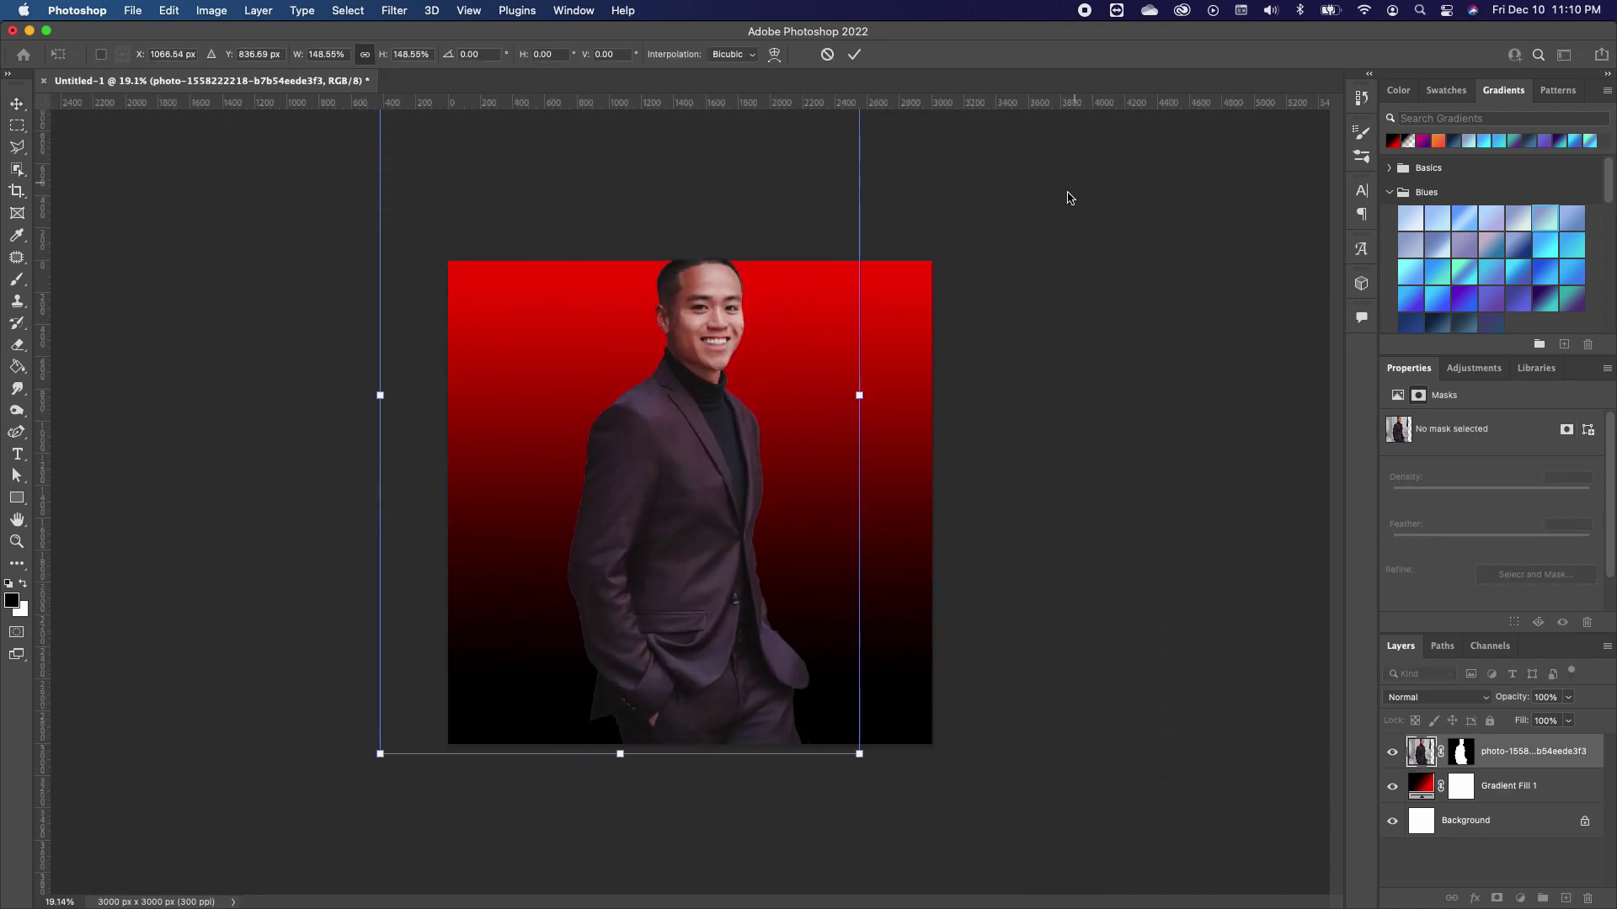
drag(752, 525, 646, 556)
key(Return)
key(super+0)
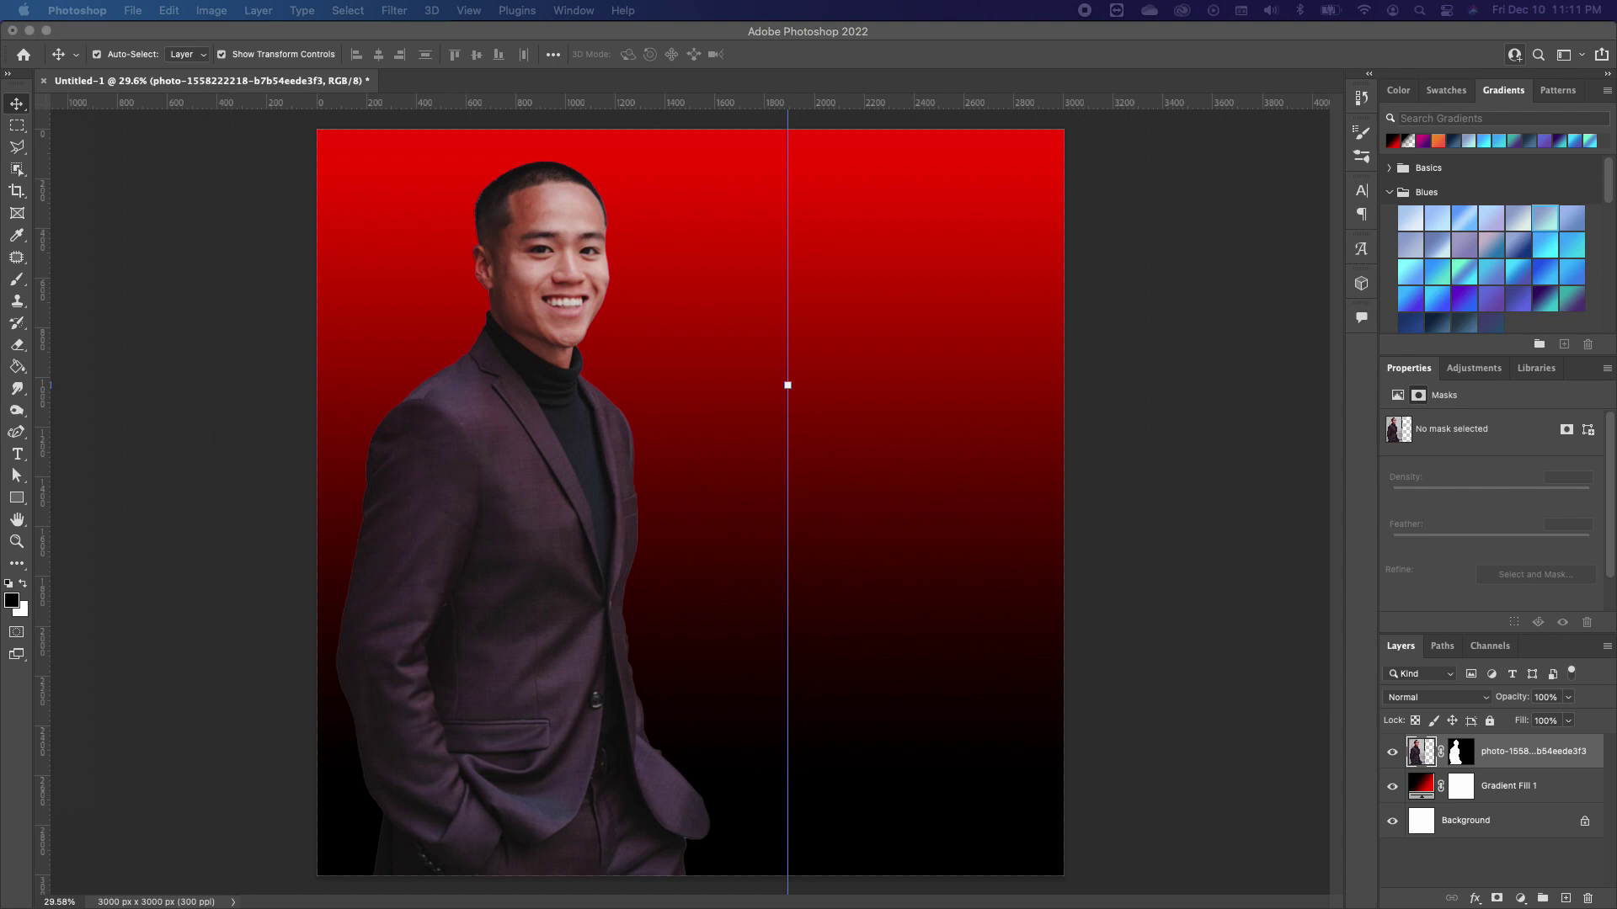
- Place the fir-tree Christmas wallpaper image across the canvas width and align it with the canvas's top edge
drag(4, 480, 753, 286)
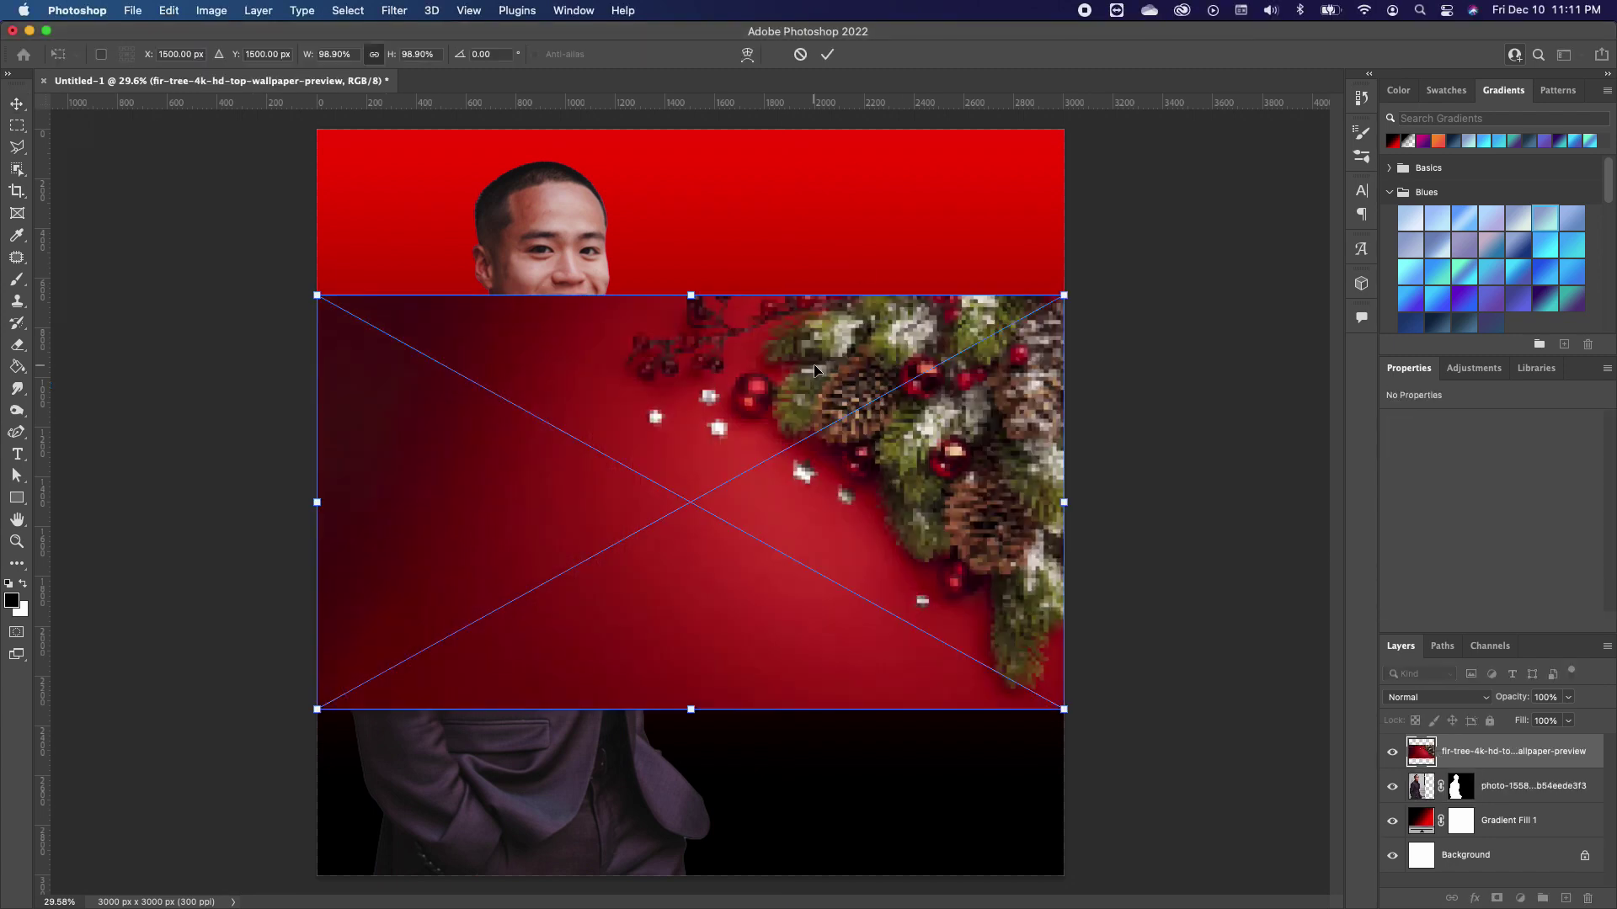
key(Return)
drag(929, 430, 954, 285)
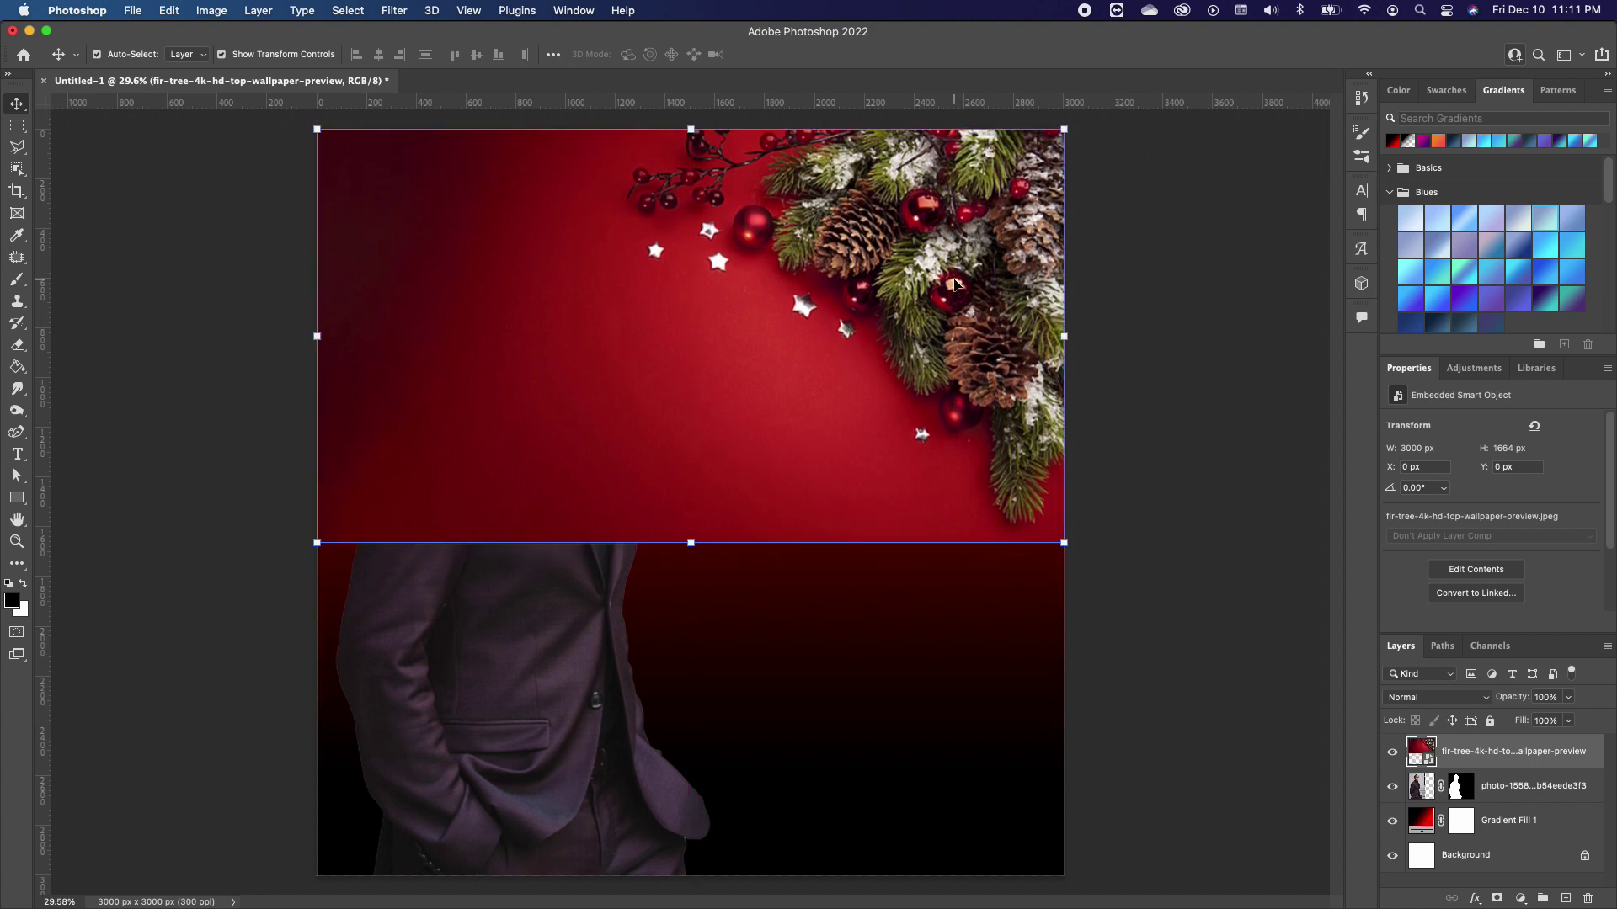
- Reorder the fir-tree layer between the man and the gradient fill, and add a layer mask to it
drag(1481, 756, 1486, 800)
click(1469, 819)
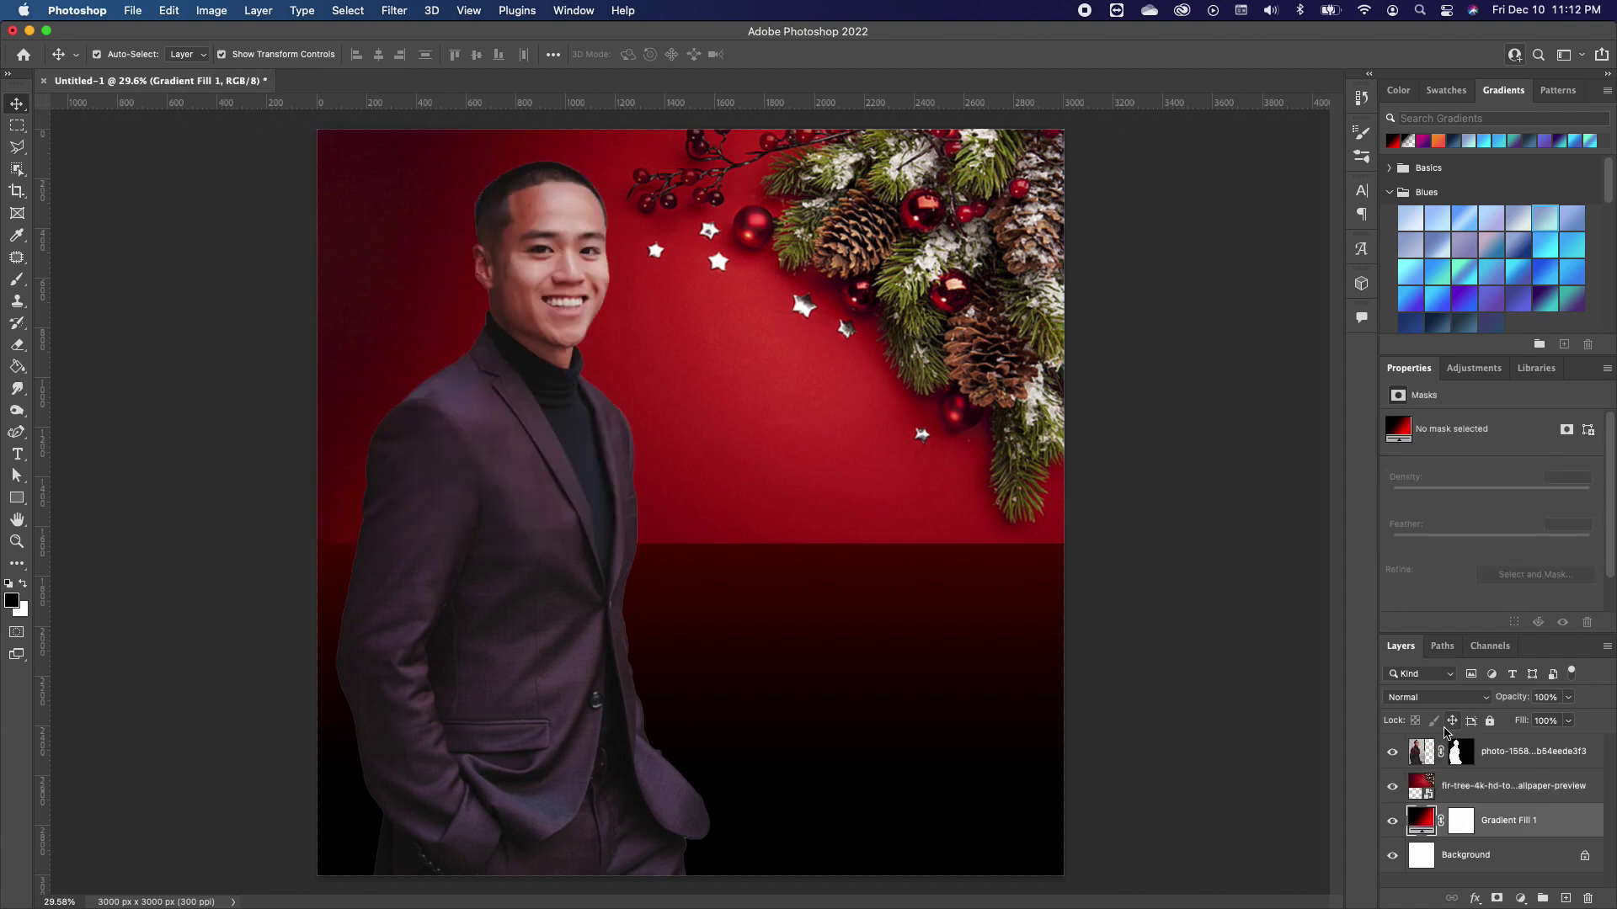
click(1470, 791)
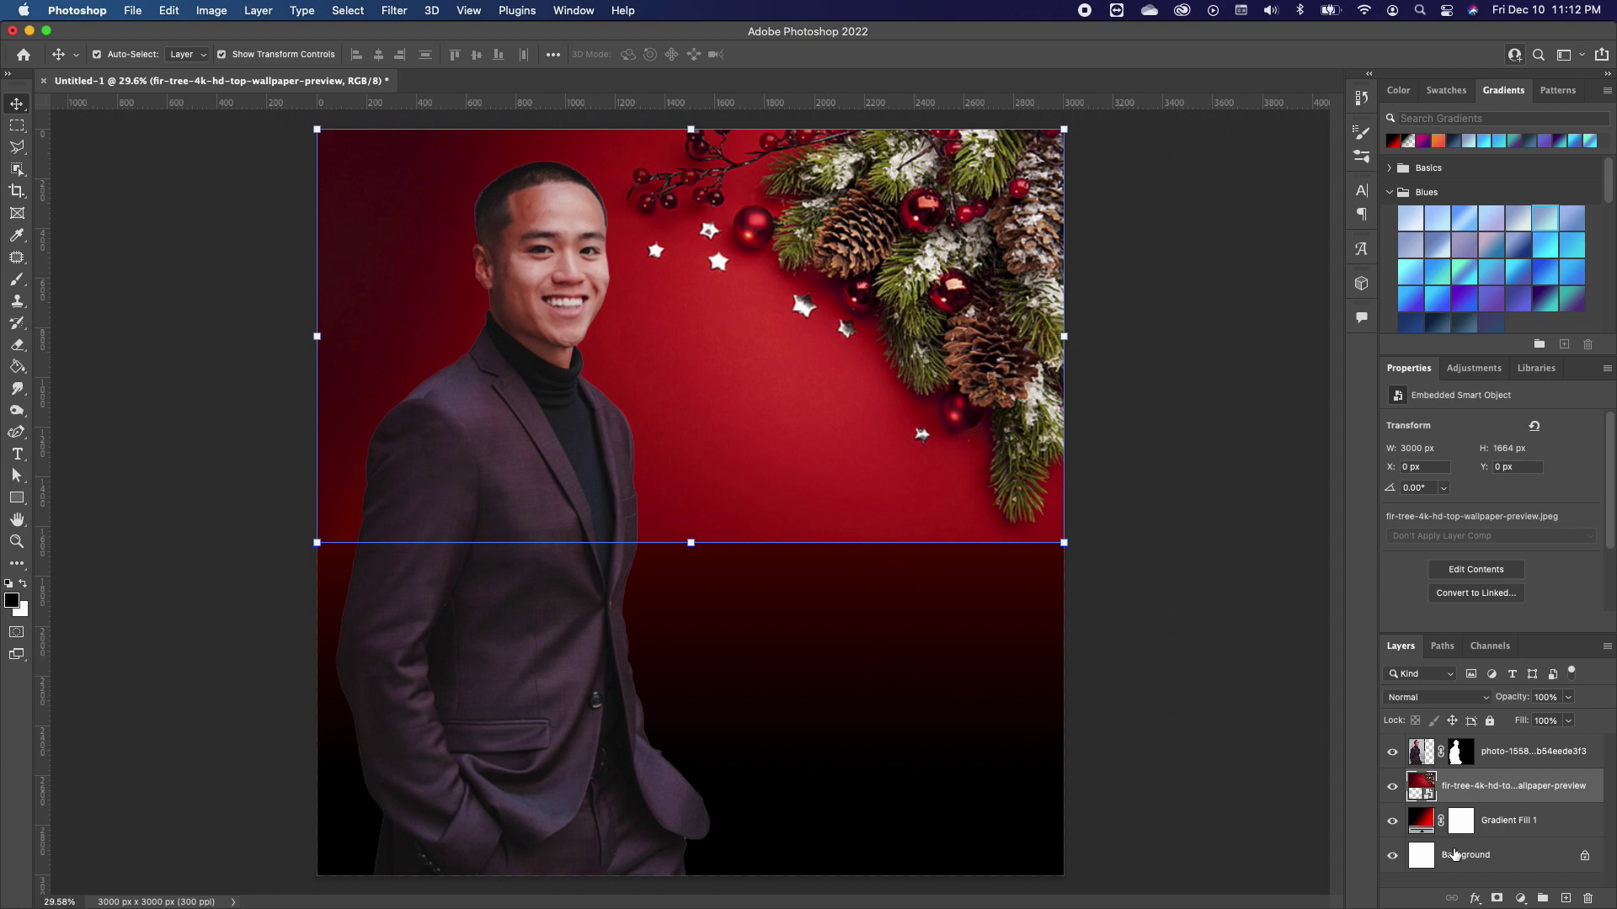
click(1497, 899)
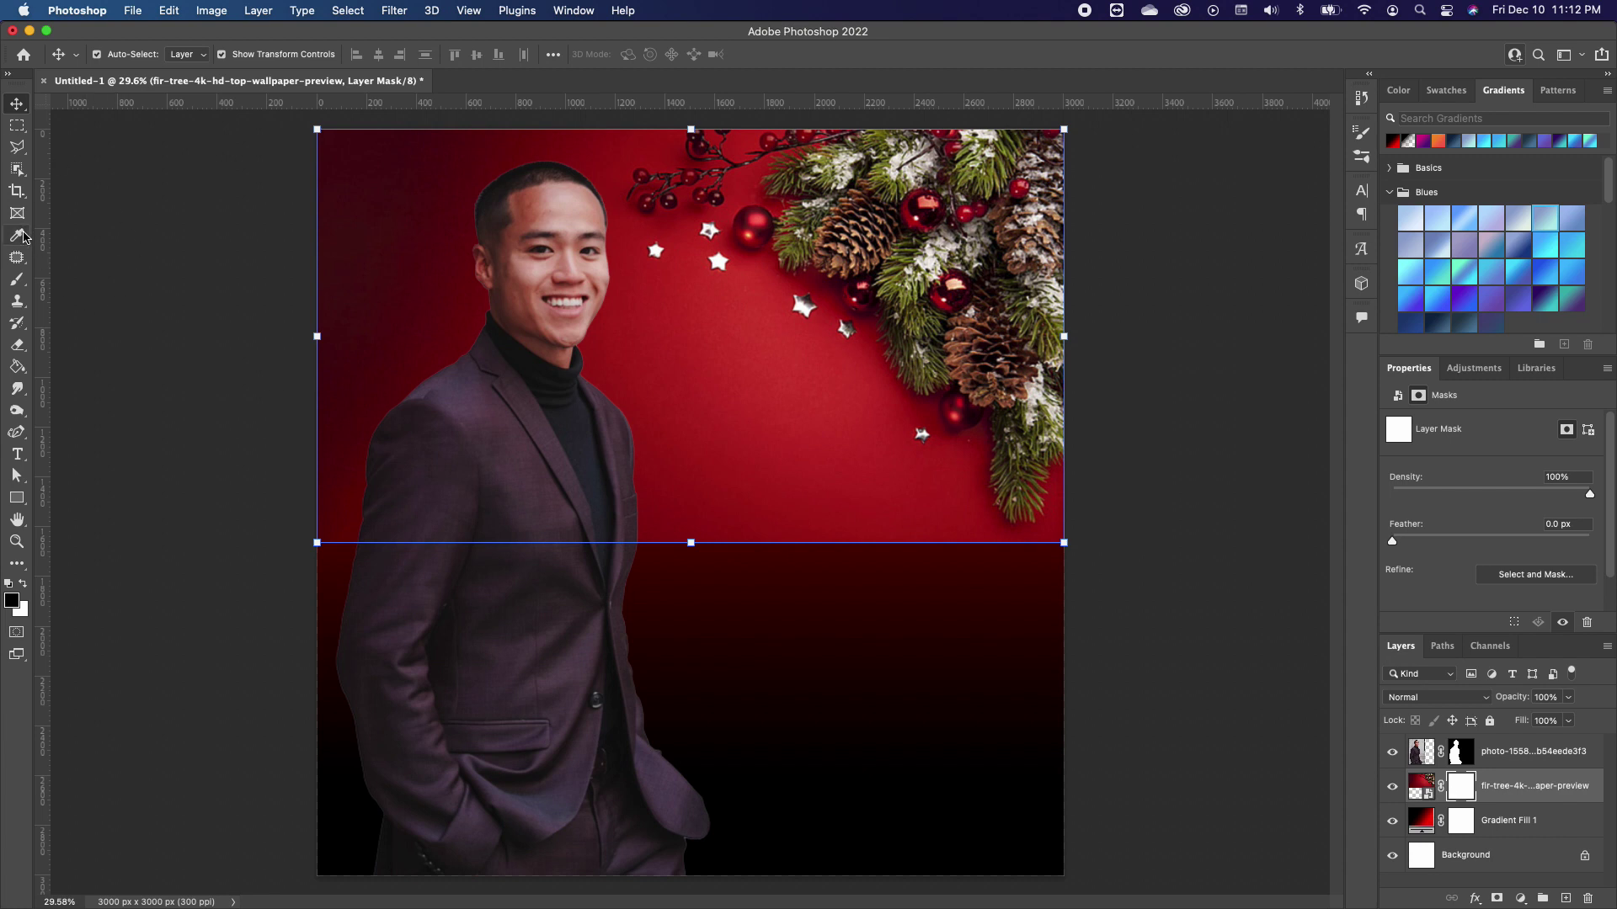
- Enlarge the brush to 900 px, try masking the fir-tree image's lower edge with a hard-edged stroke, and undo that stroke
click(16, 279)
key(bracketright)
key(bracketright)
key(bracketright)
key(bracketright)
key(bracketright)
key(bracketright)
key(bracketright)
key(bracketright)
key(bracketright)
key(bracketright)
key(bracketright)
key(bracketright)
key(bracketright)
mouse_move(329, 570)
mouse_down()
mouse_move(650, 592)
mouse_move(671, 619)
mouse_move(775, 653)
mouse_up()
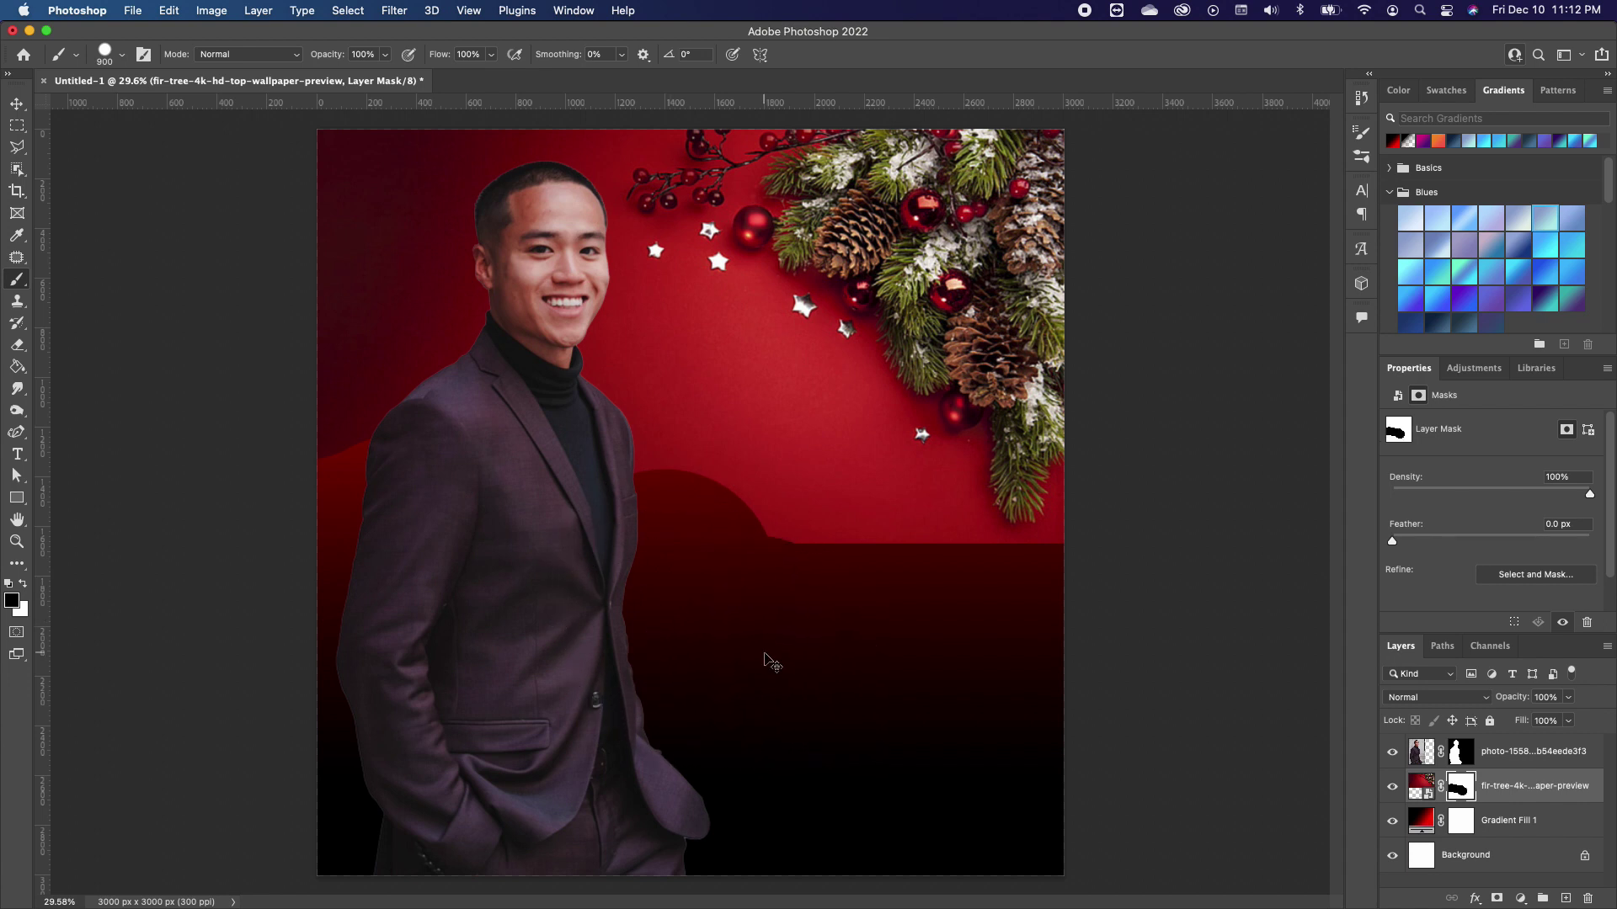
key(super+z)
- Soften the brush, enlarge it to 1200 px, and fade the fir-tree image's lower edge into the gradient on its mask
right_click(571, 480)
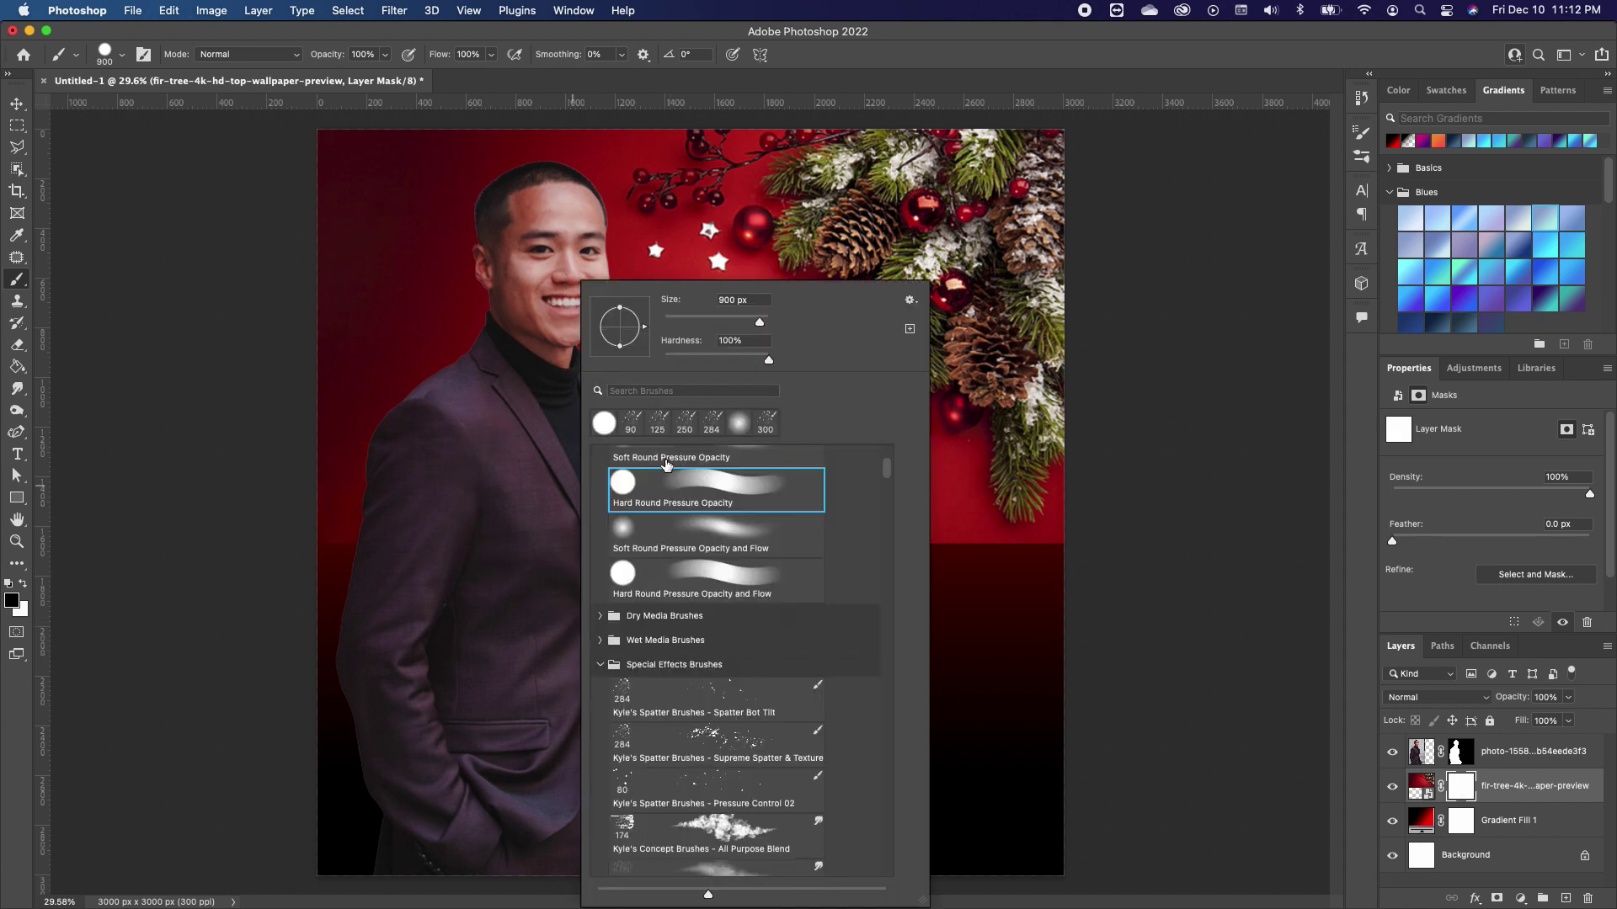
drag(768, 362, 664, 362)
click(1134, 517)
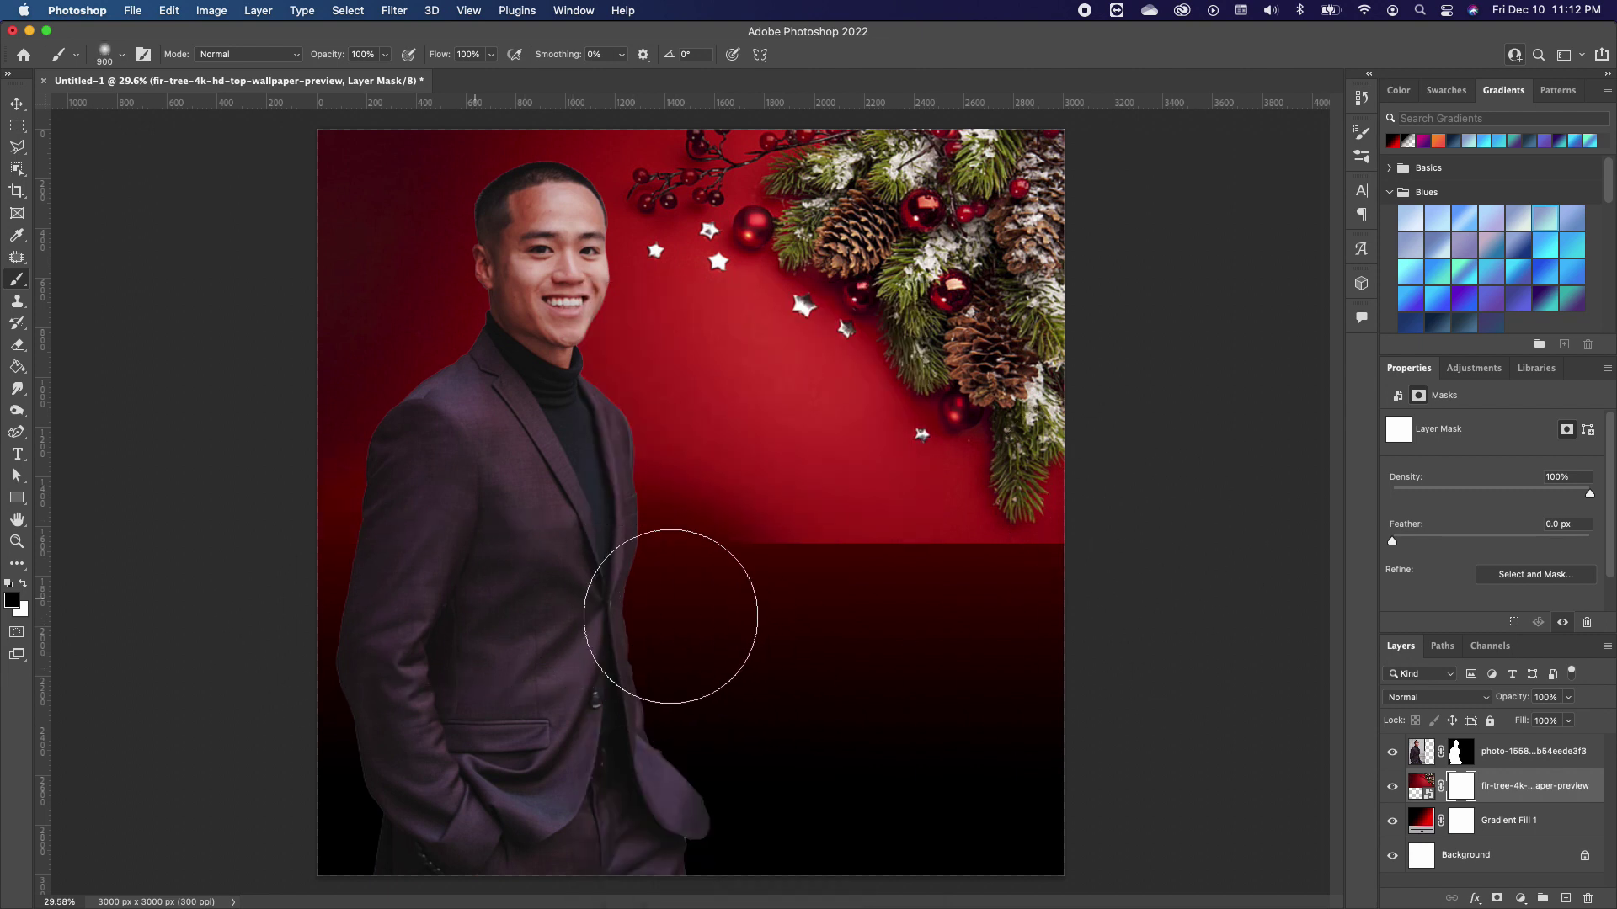
drag(649, 613, 740, 632)
key(bracketright)
key(bracketright)
key(bracketright)
drag(823, 624, 1027, 652)
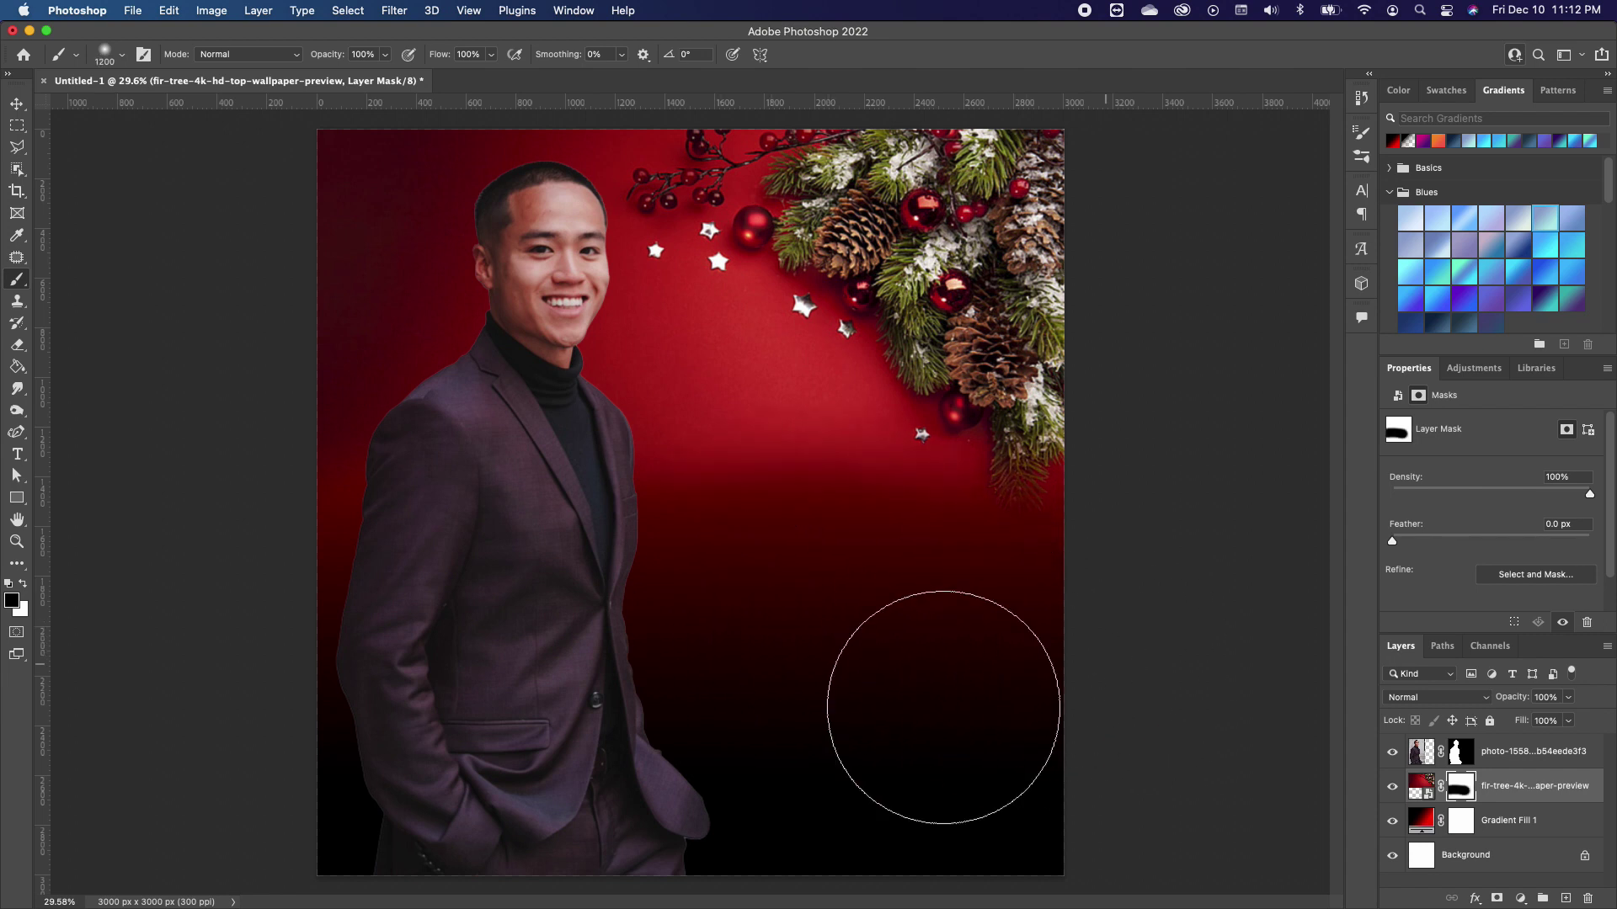
key(super+z)
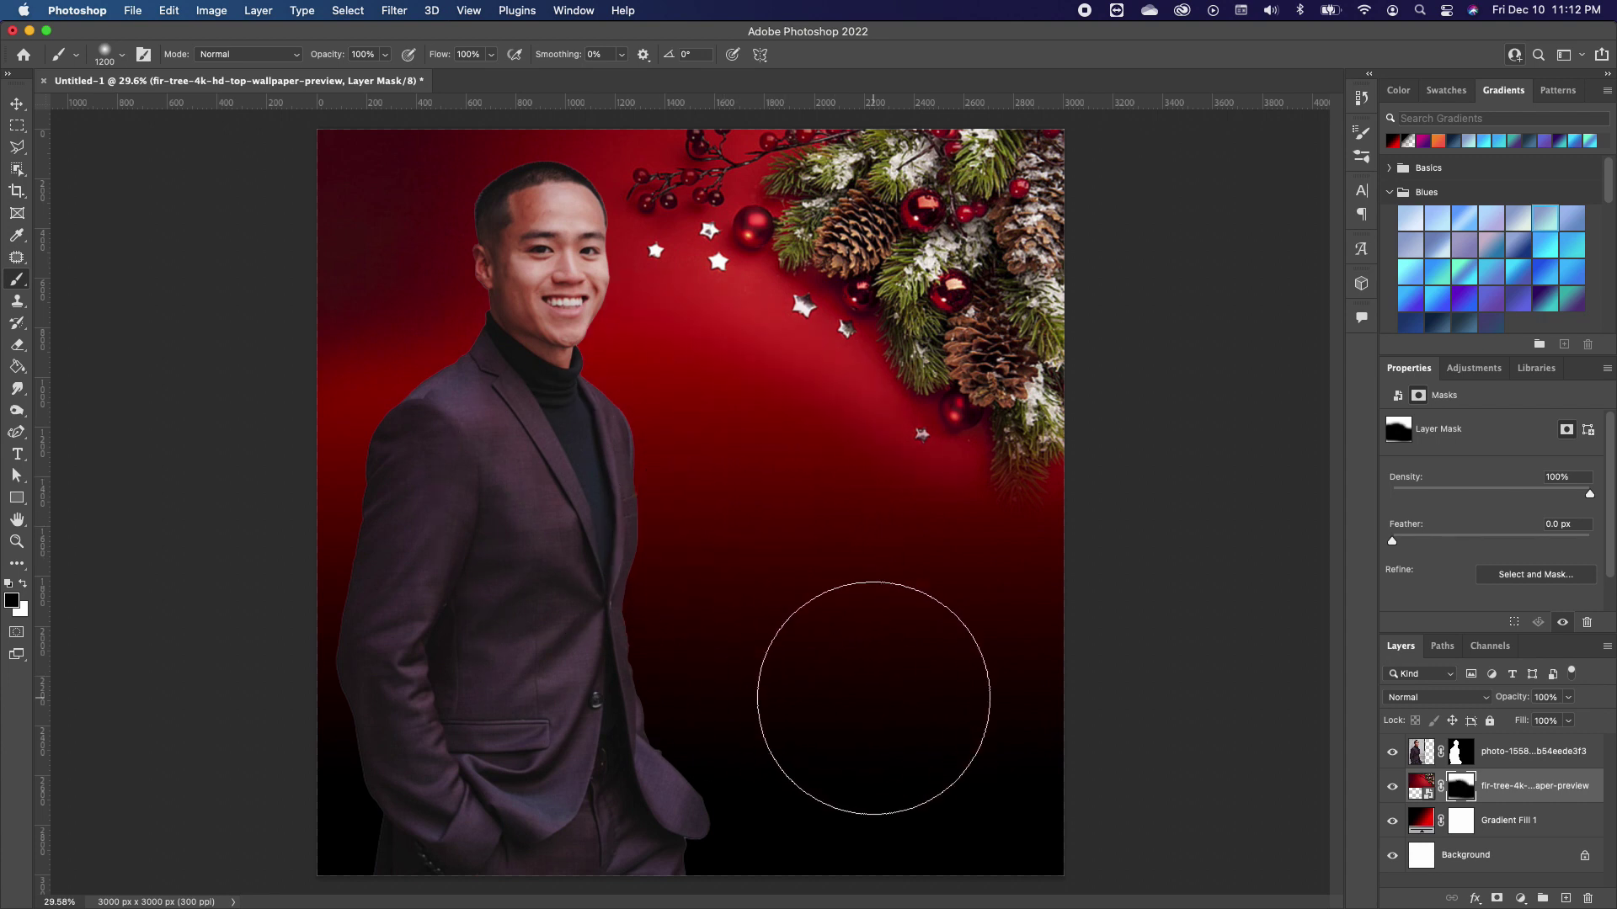
key(v)
click(162, 335)
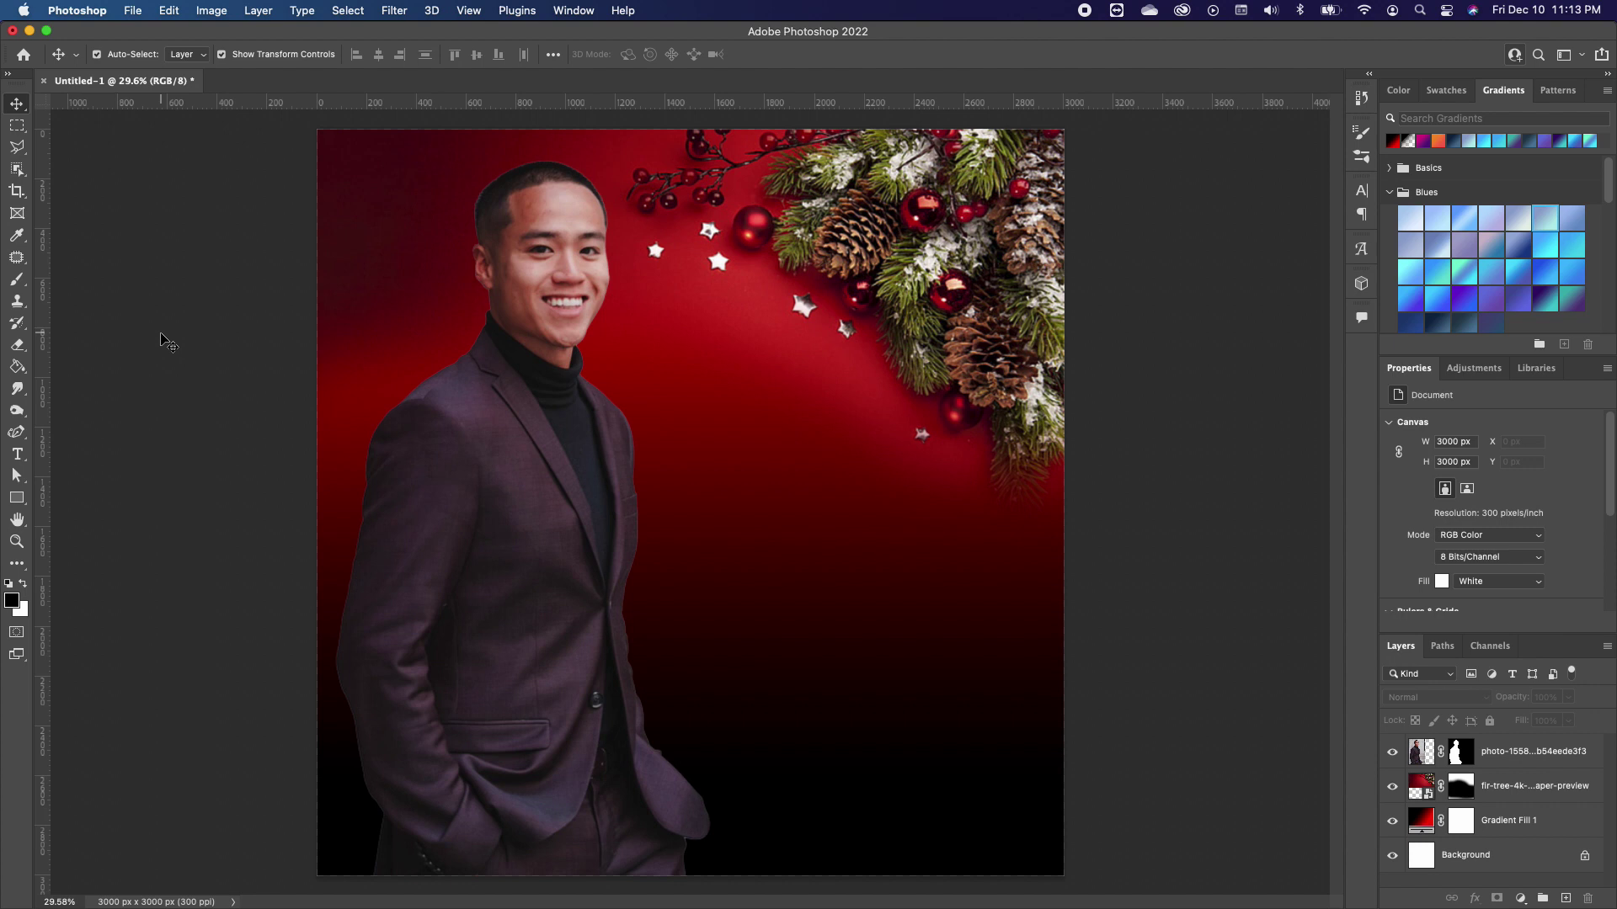
- Add the title "Encounter" in white Amarillo lettering and scale it up to about 99 pt across the man's jacket
click(17, 454)
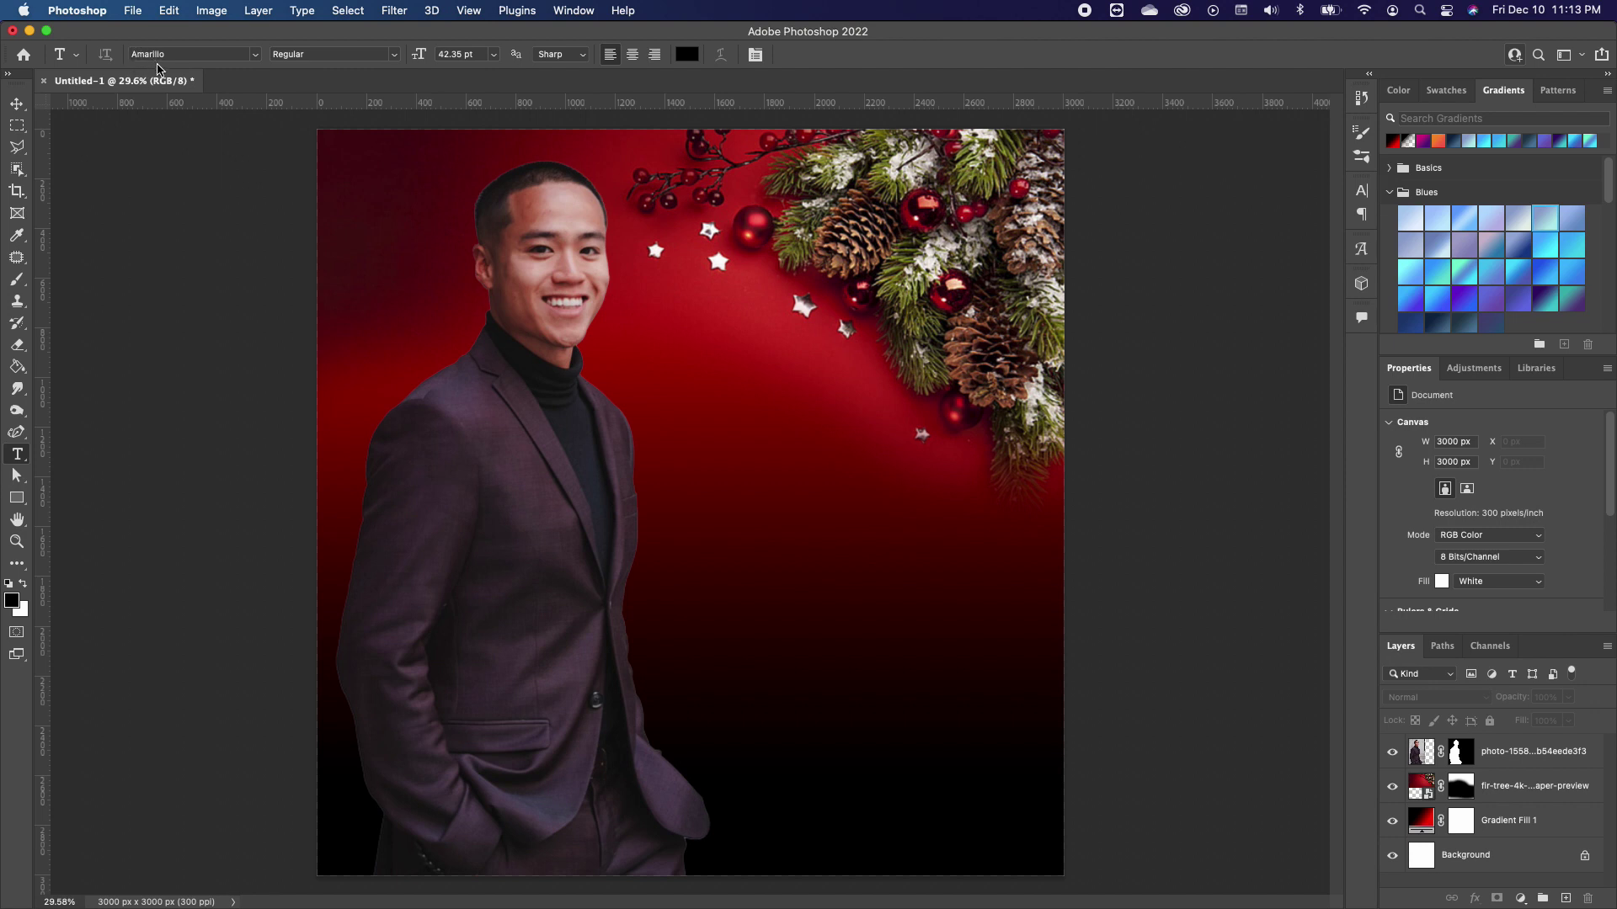
click(500, 604)
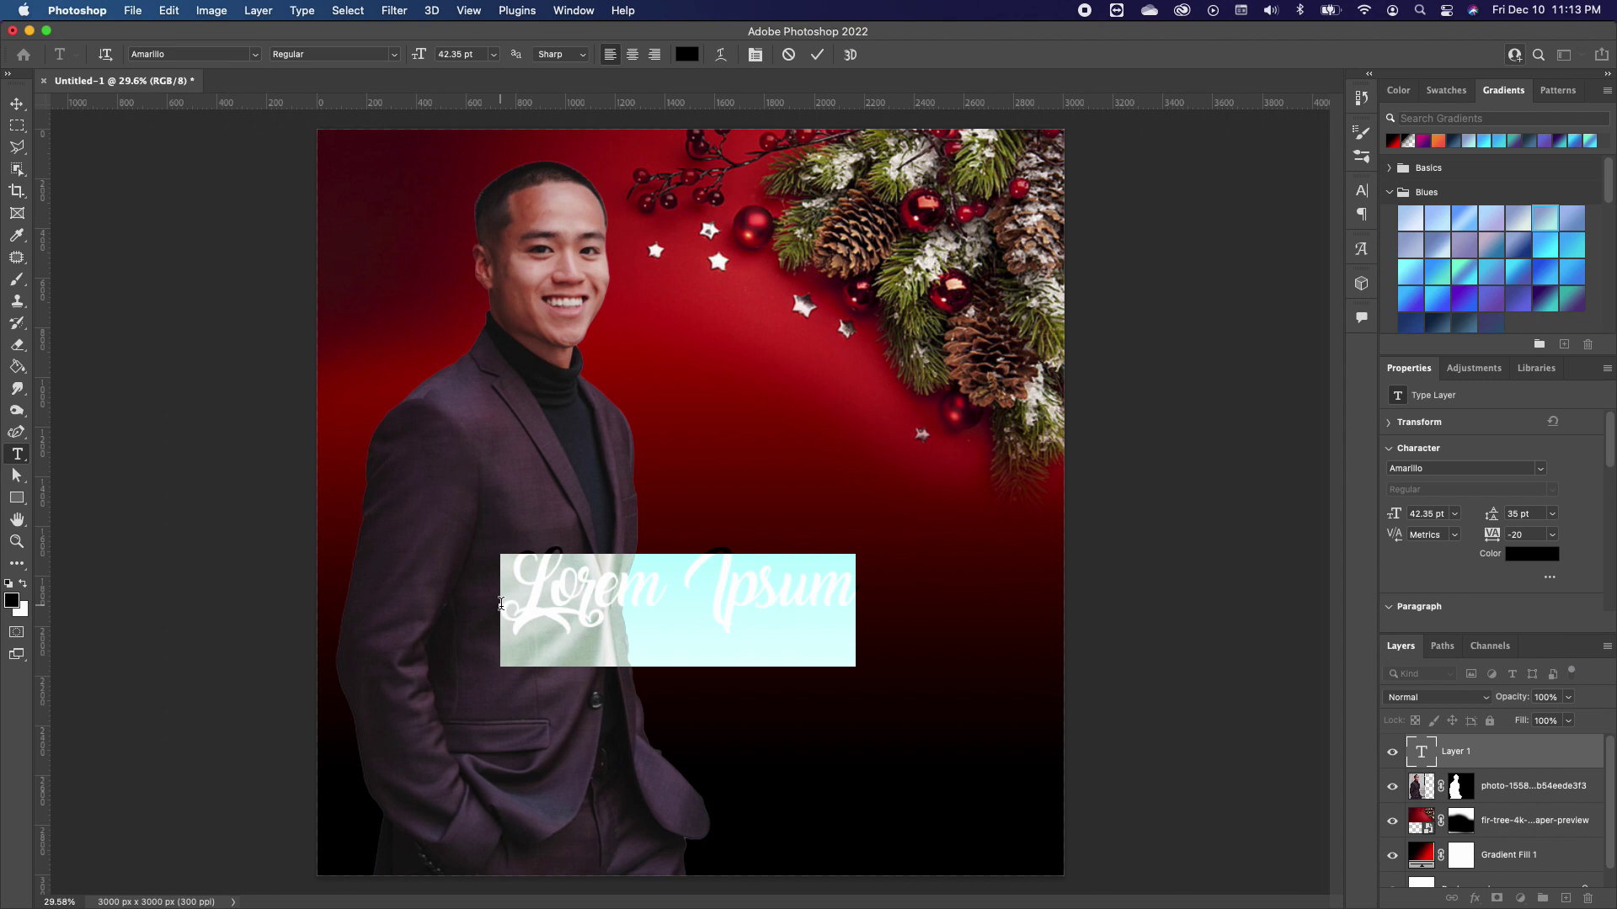
text(En)
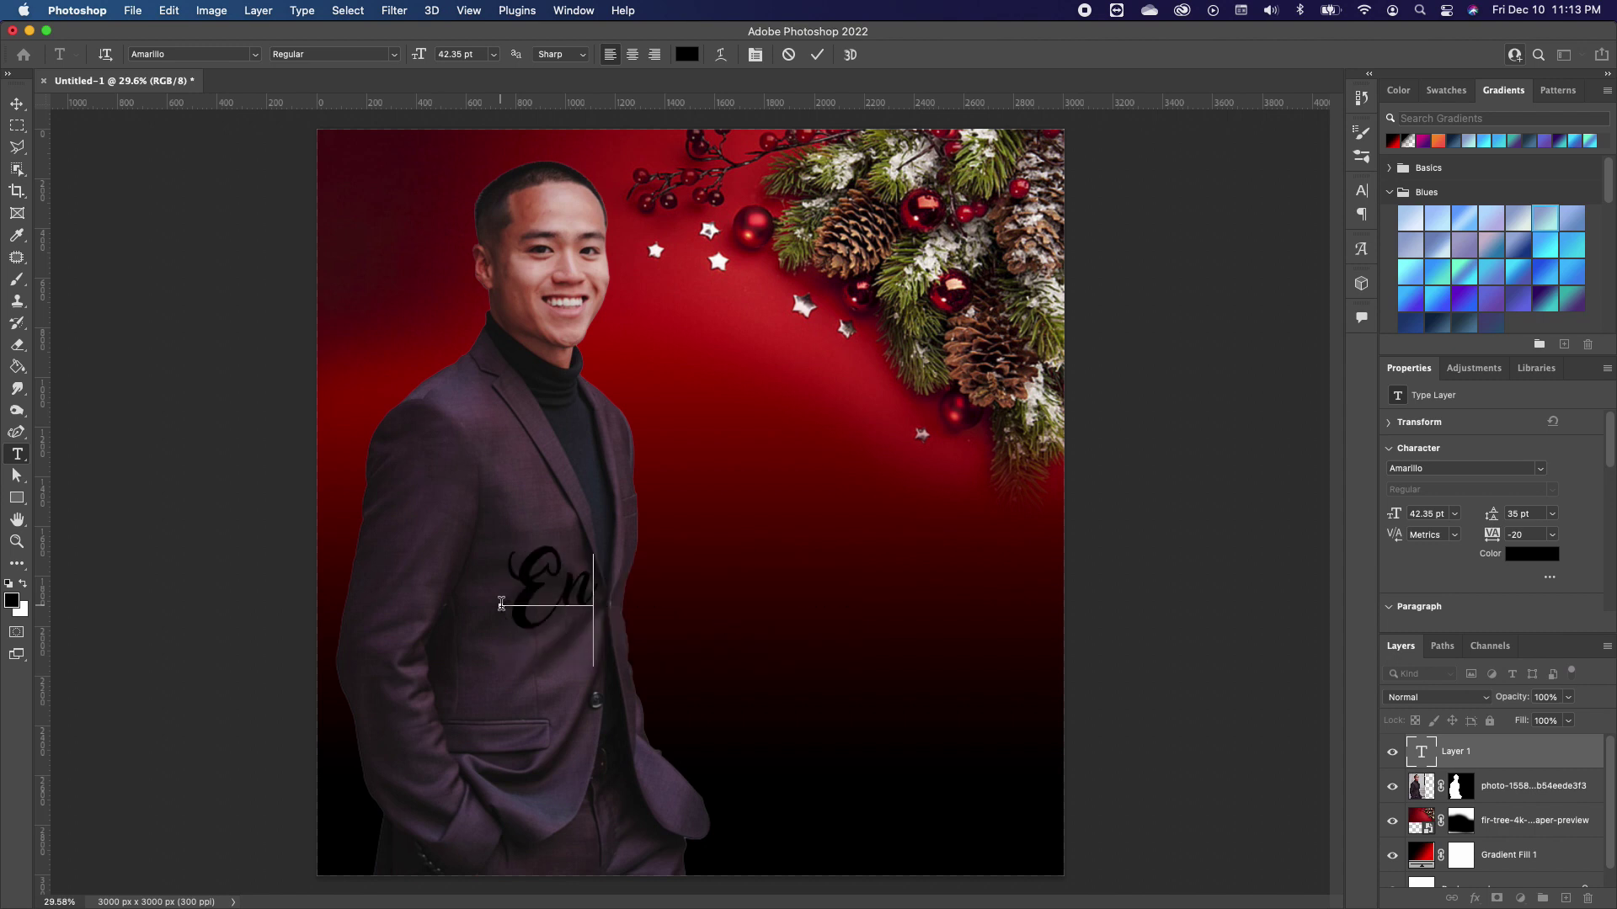
text(counter)
key(ctrl+t)
drag(765, 549, 1002, 462)
key(Return)
double_click(376, 549)
key(x)
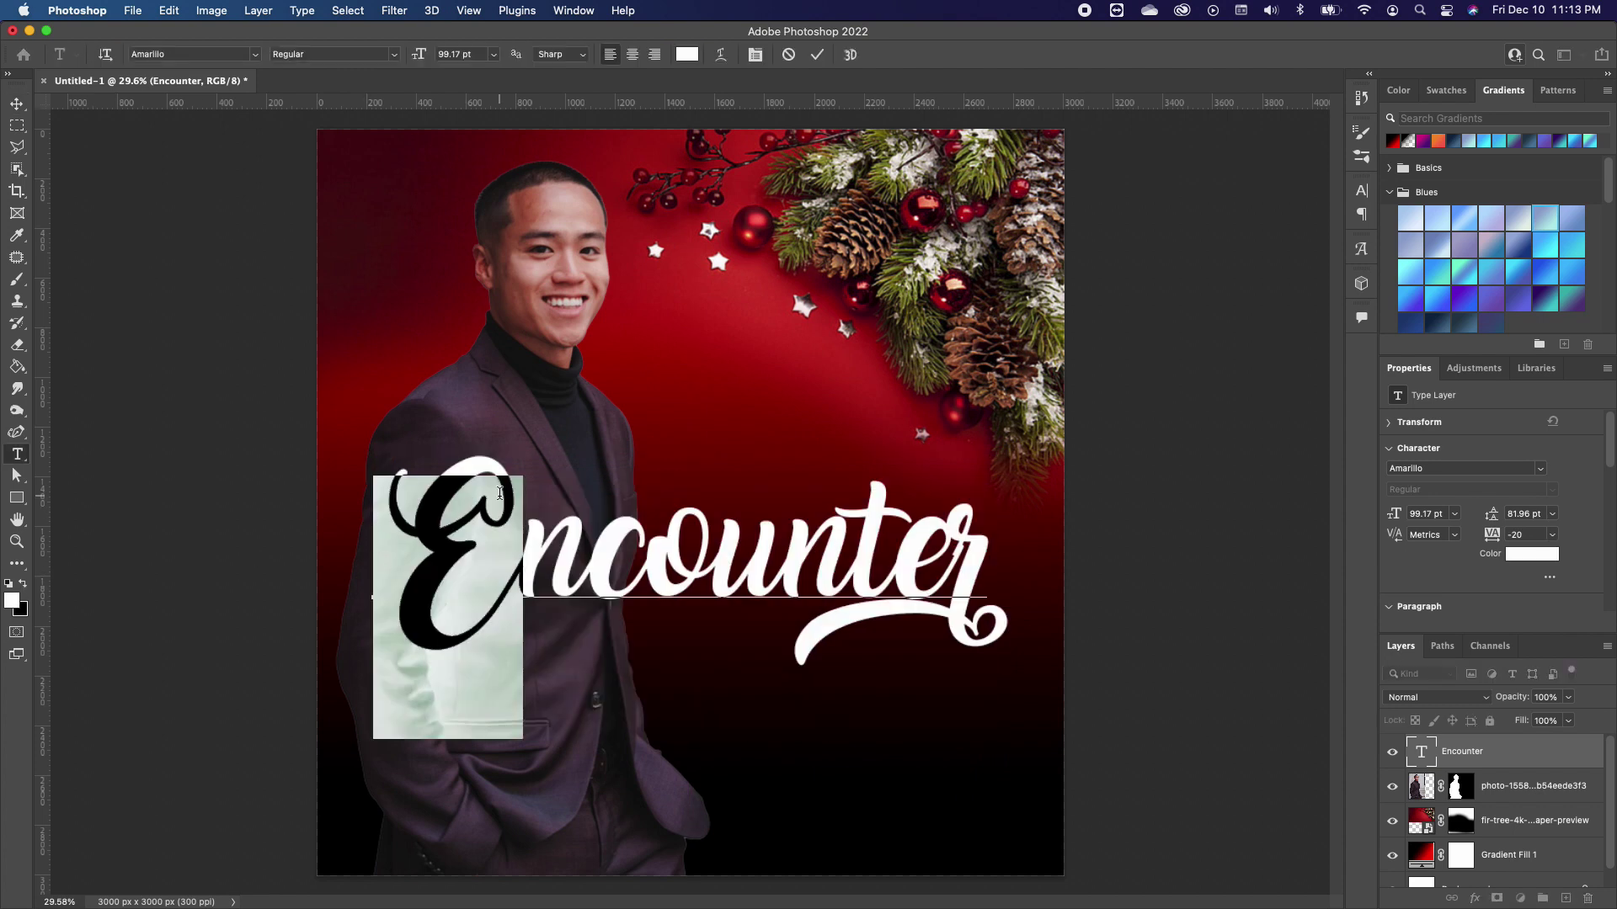
- Set the initial E of "Encounter" to 120 pt
click(474, 57)
text(120)
key(Return)
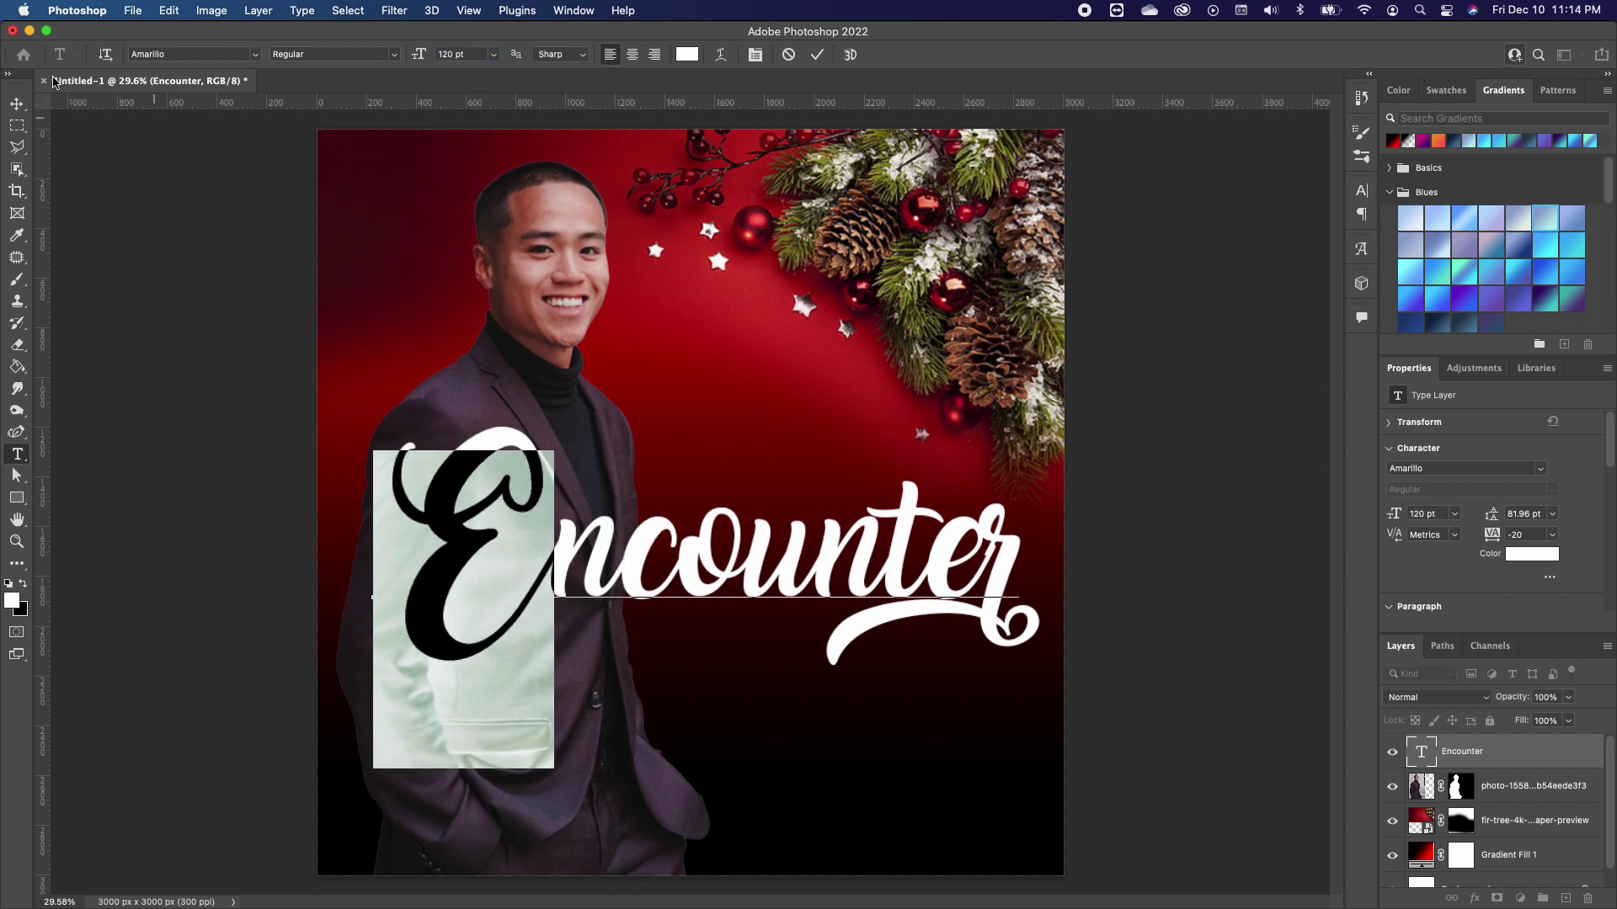
click(17, 103)
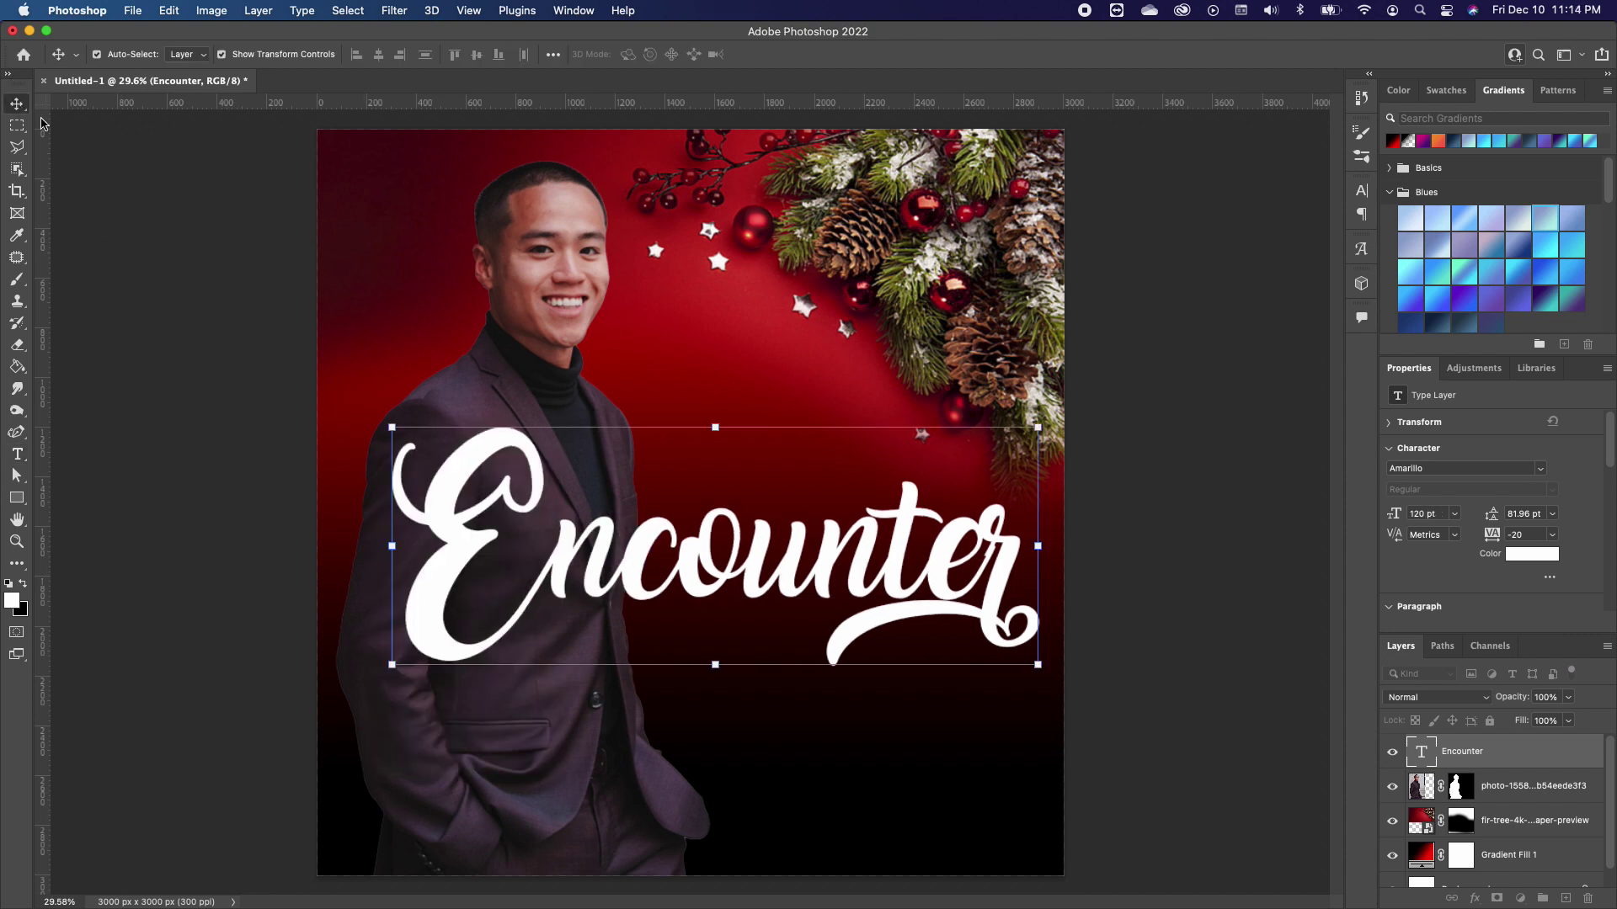
click(211, 392)
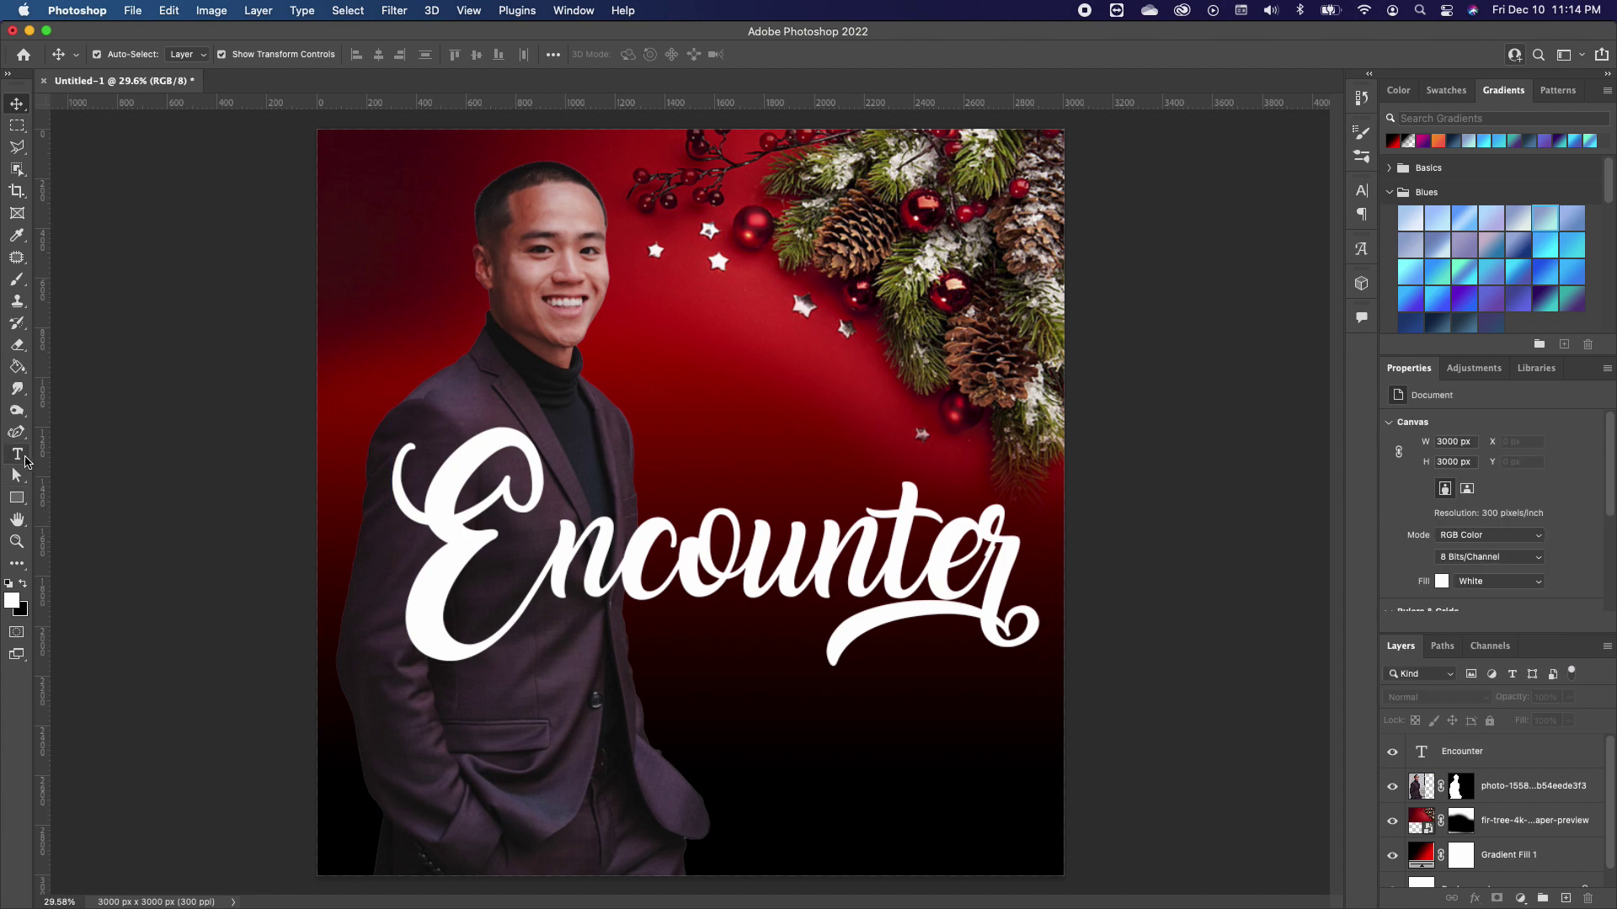
- Add the text "CHRISTMAS" in Dunbar Tall Regular, above the "Encounter" title
click(18, 455)
click(255, 56)
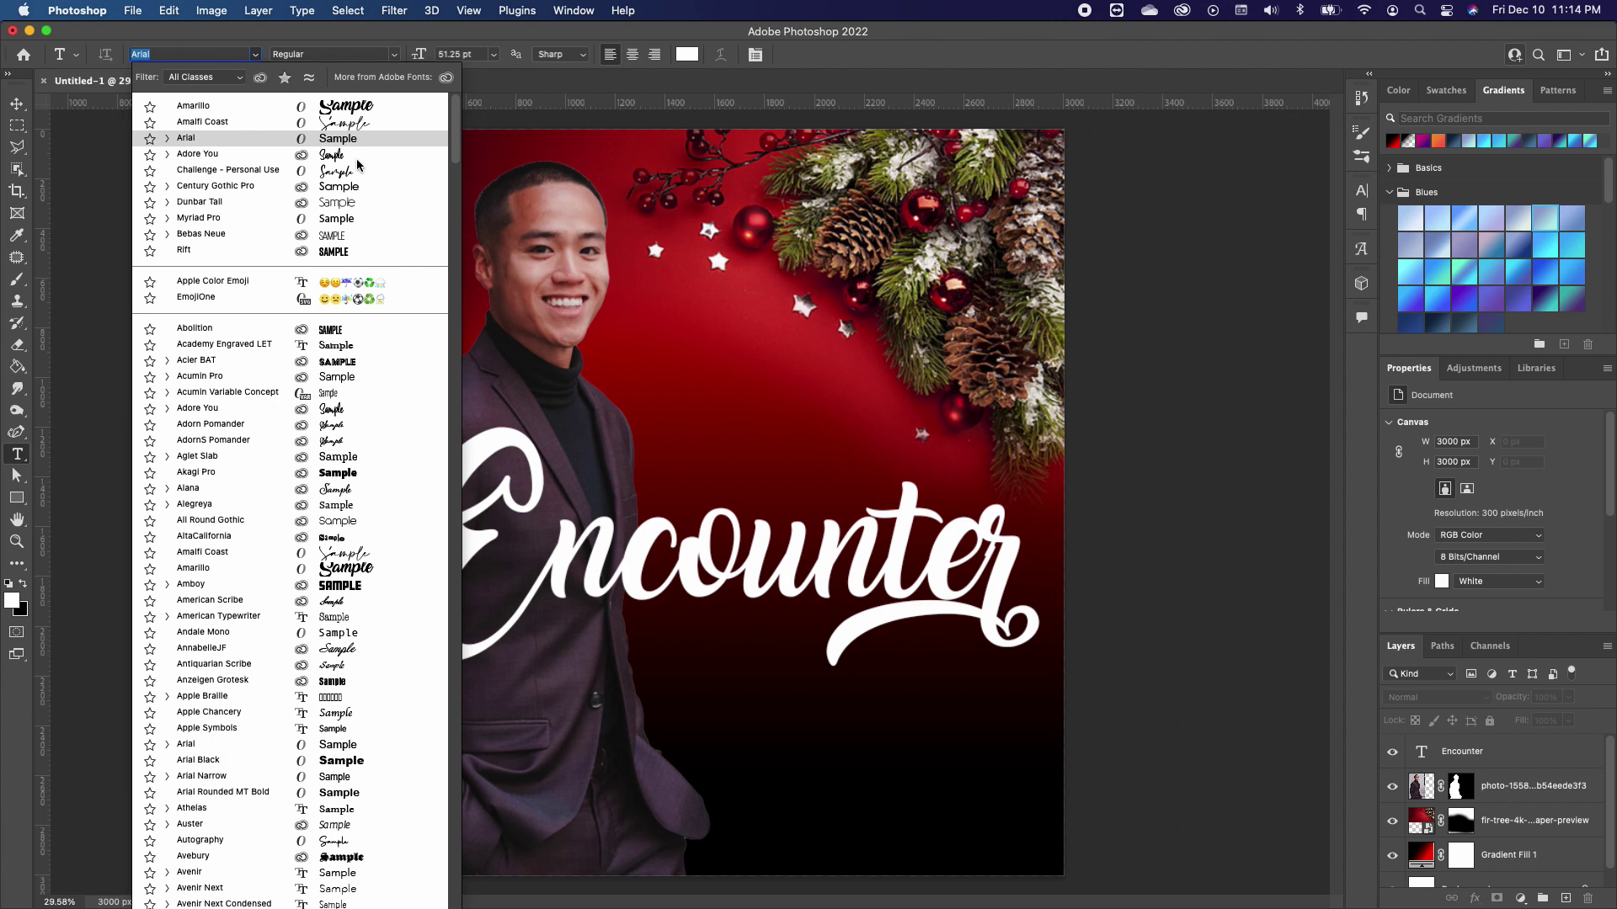
click(353, 208)
click(528, 352)
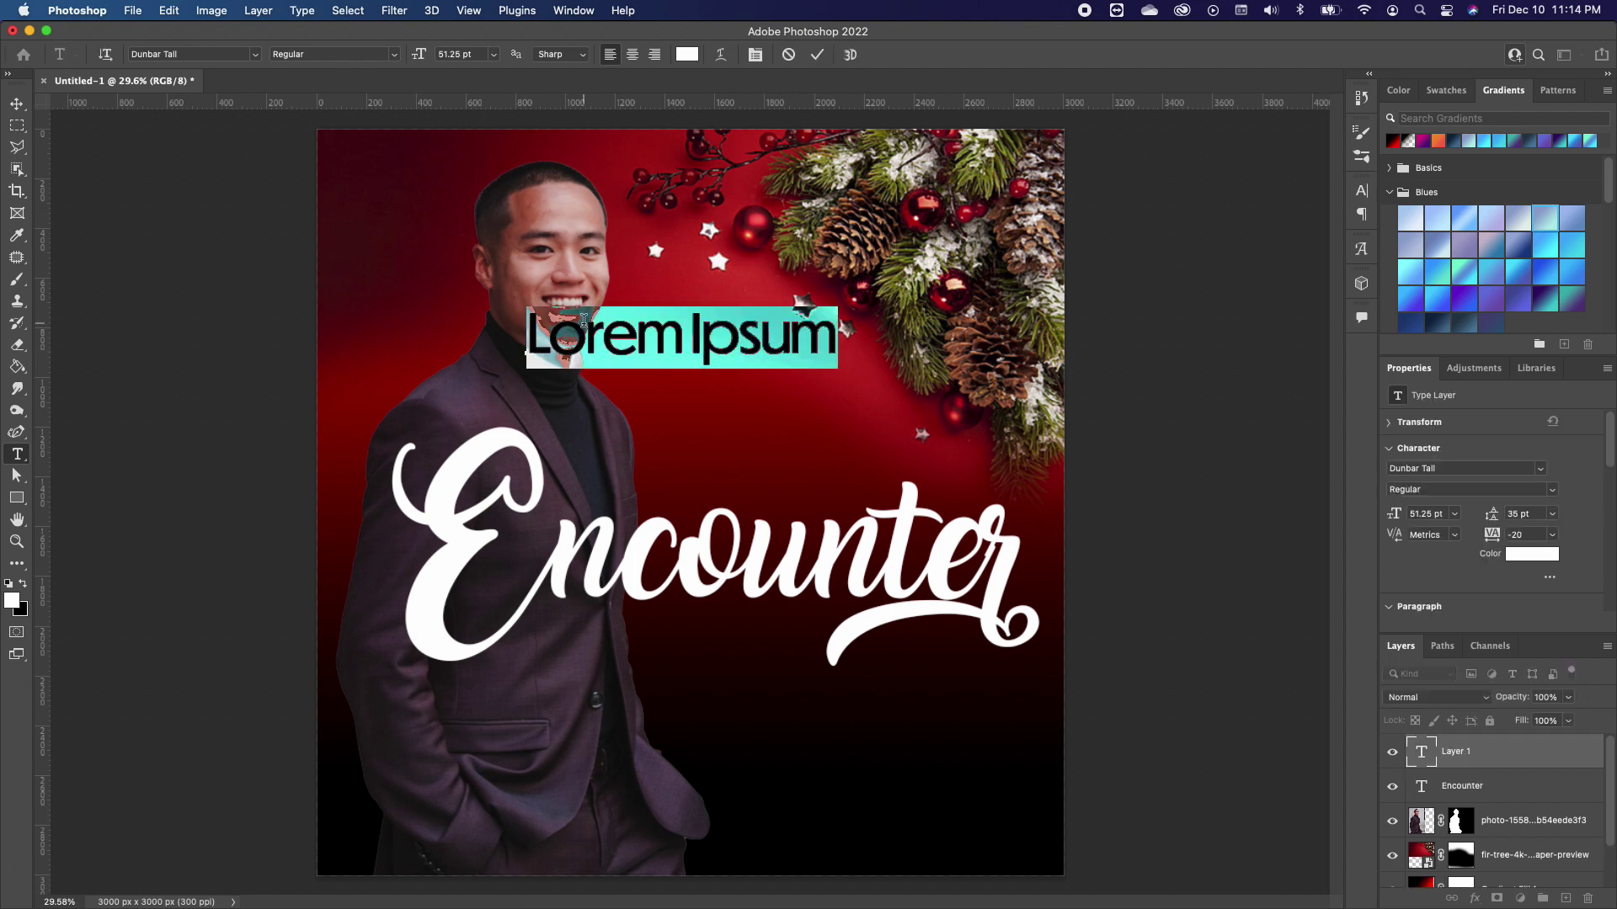
text(CHRISTM)
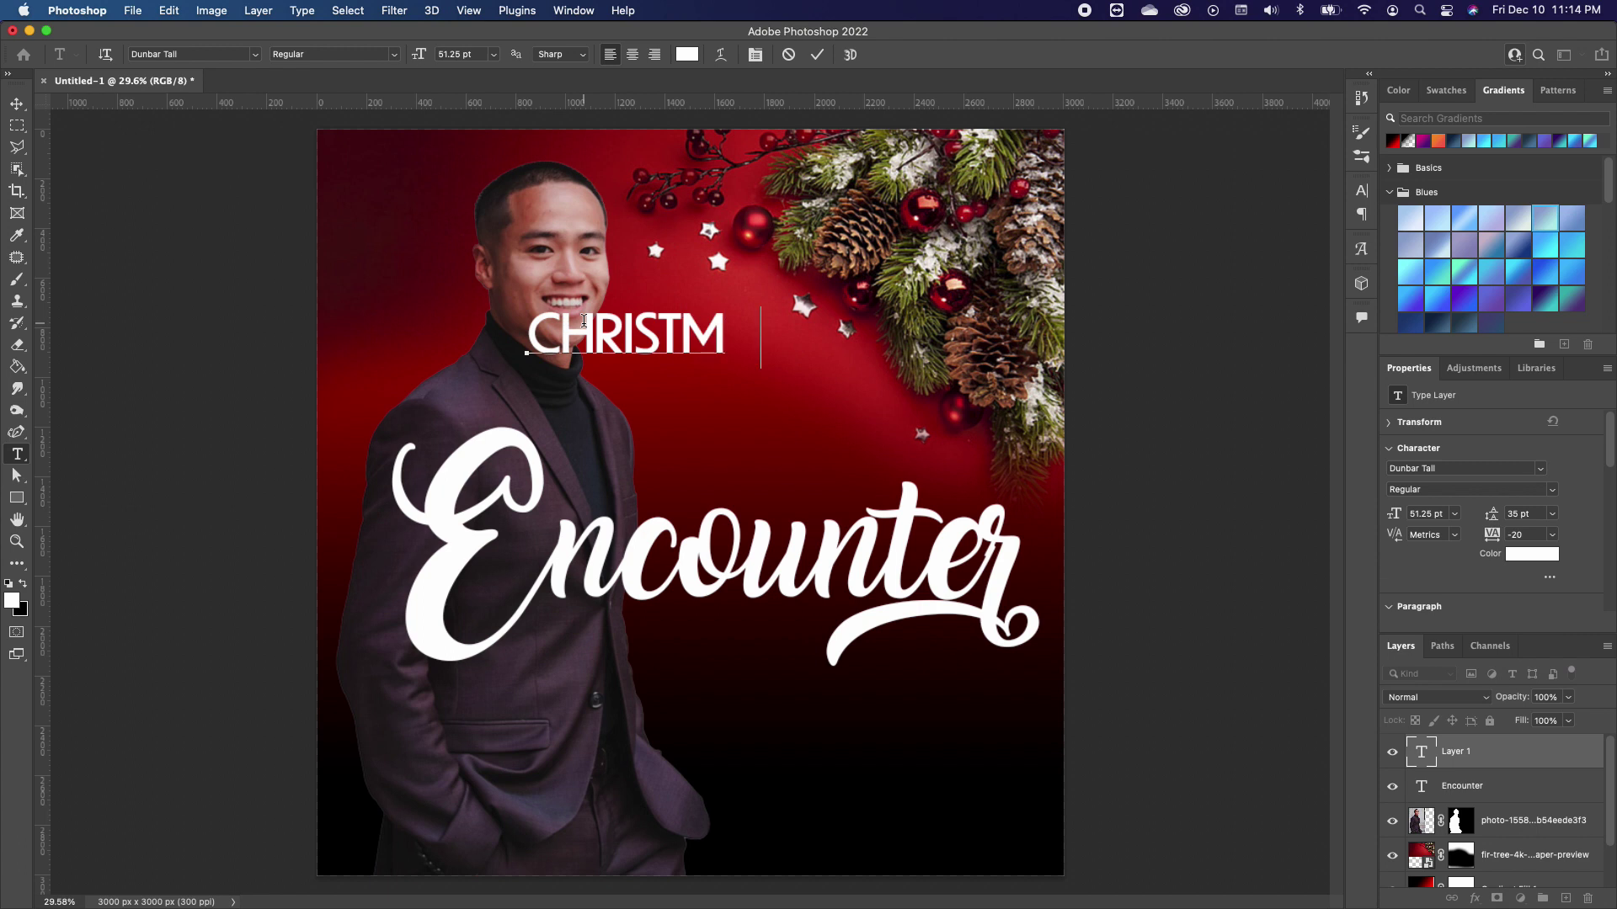
text(AS)
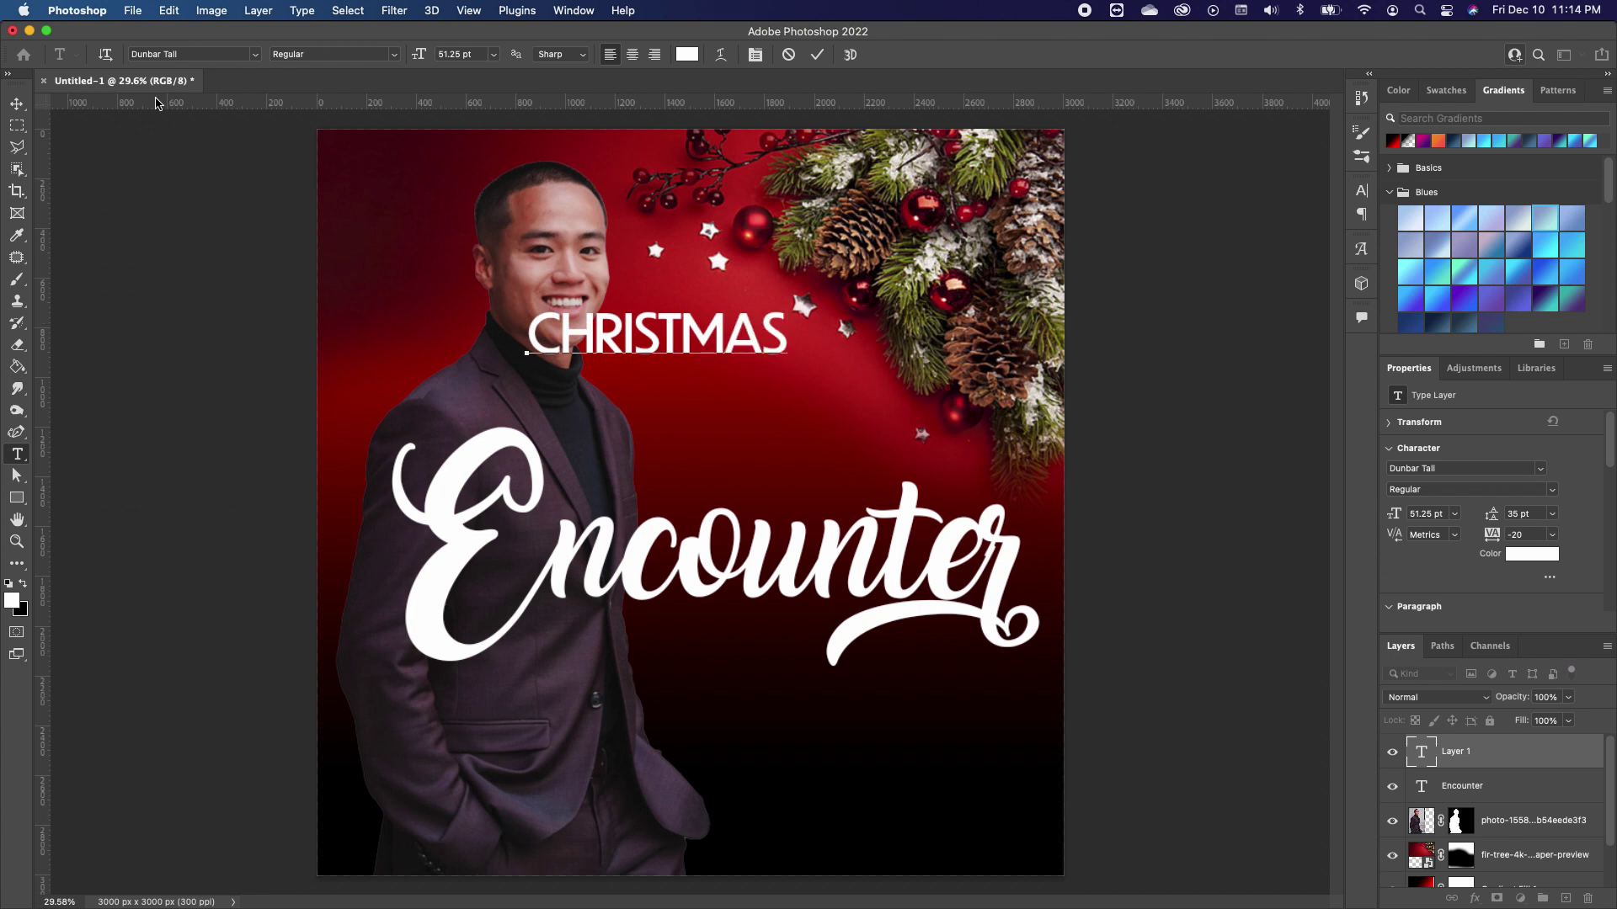
- Position "CHRISTMAS" close above the lowercase letters of "Encounter", beside its large E, and shift "Encounter" slightly left
click(16, 103)
drag(691, 354, 720, 503)
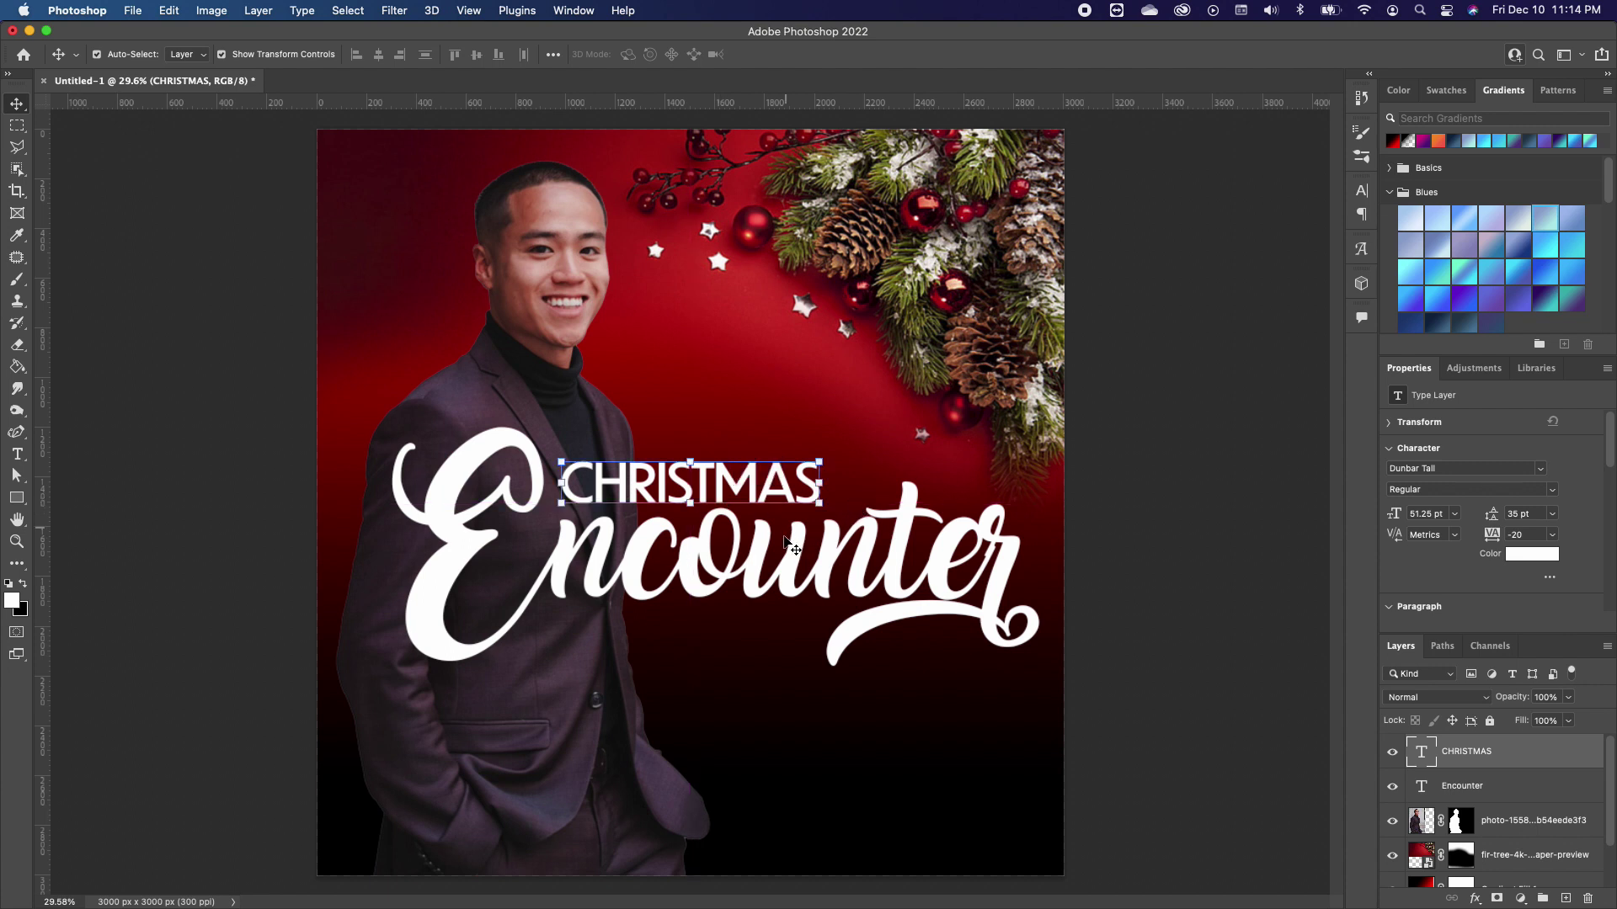
drag(733, 572, 716, 575)
drag(749, 471, 750, 482)
- Scale "CHRISTMAS" and "Encounter" together to about 94% and move them slightly left
shift+click(937, 558)
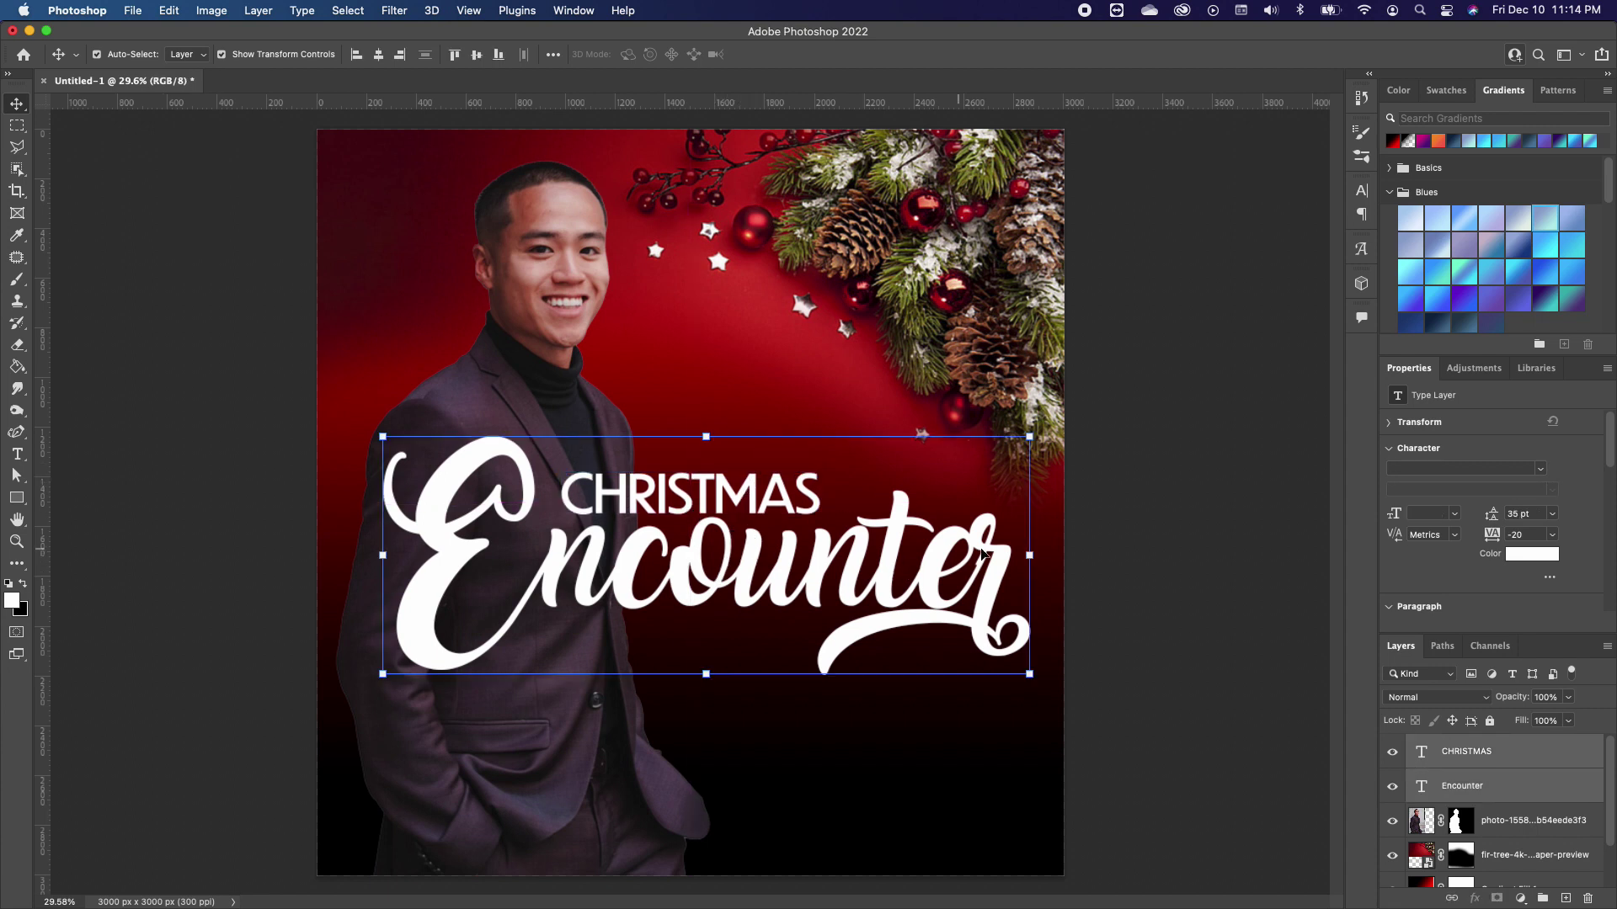
drag(1029, 431, 991, 450)
drag(838, 547, 827, 547)
key(Return)
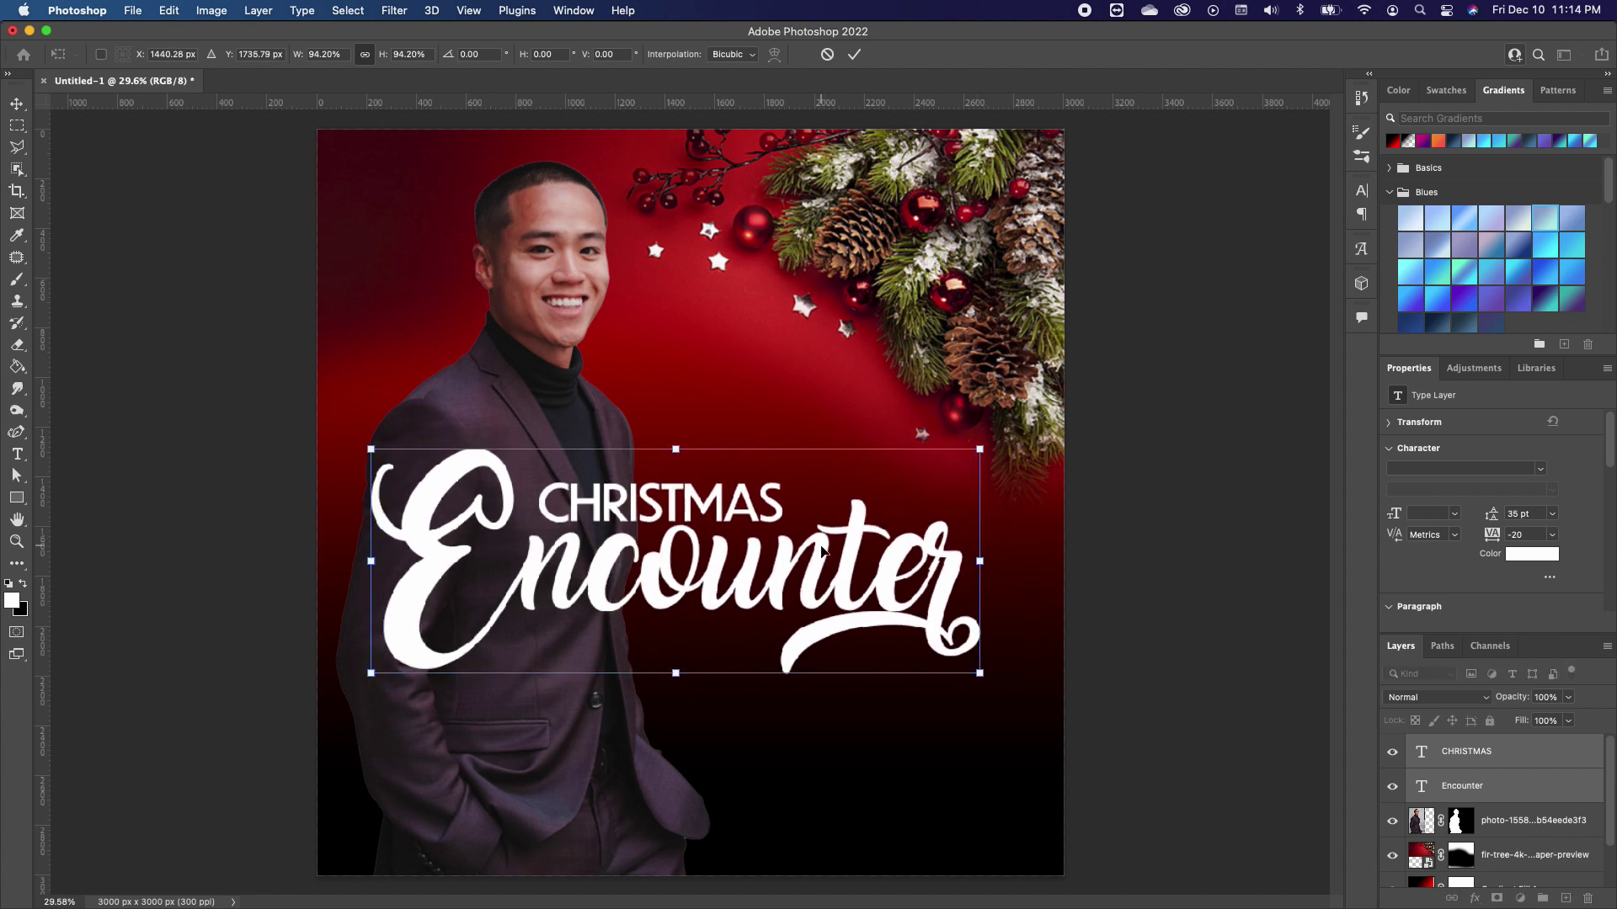
- Add the text line "HILLSIDE BAPTISH CHURCH" in 18 pt Dunbar Tall above the title
click(661, 503)
click(17, 453)
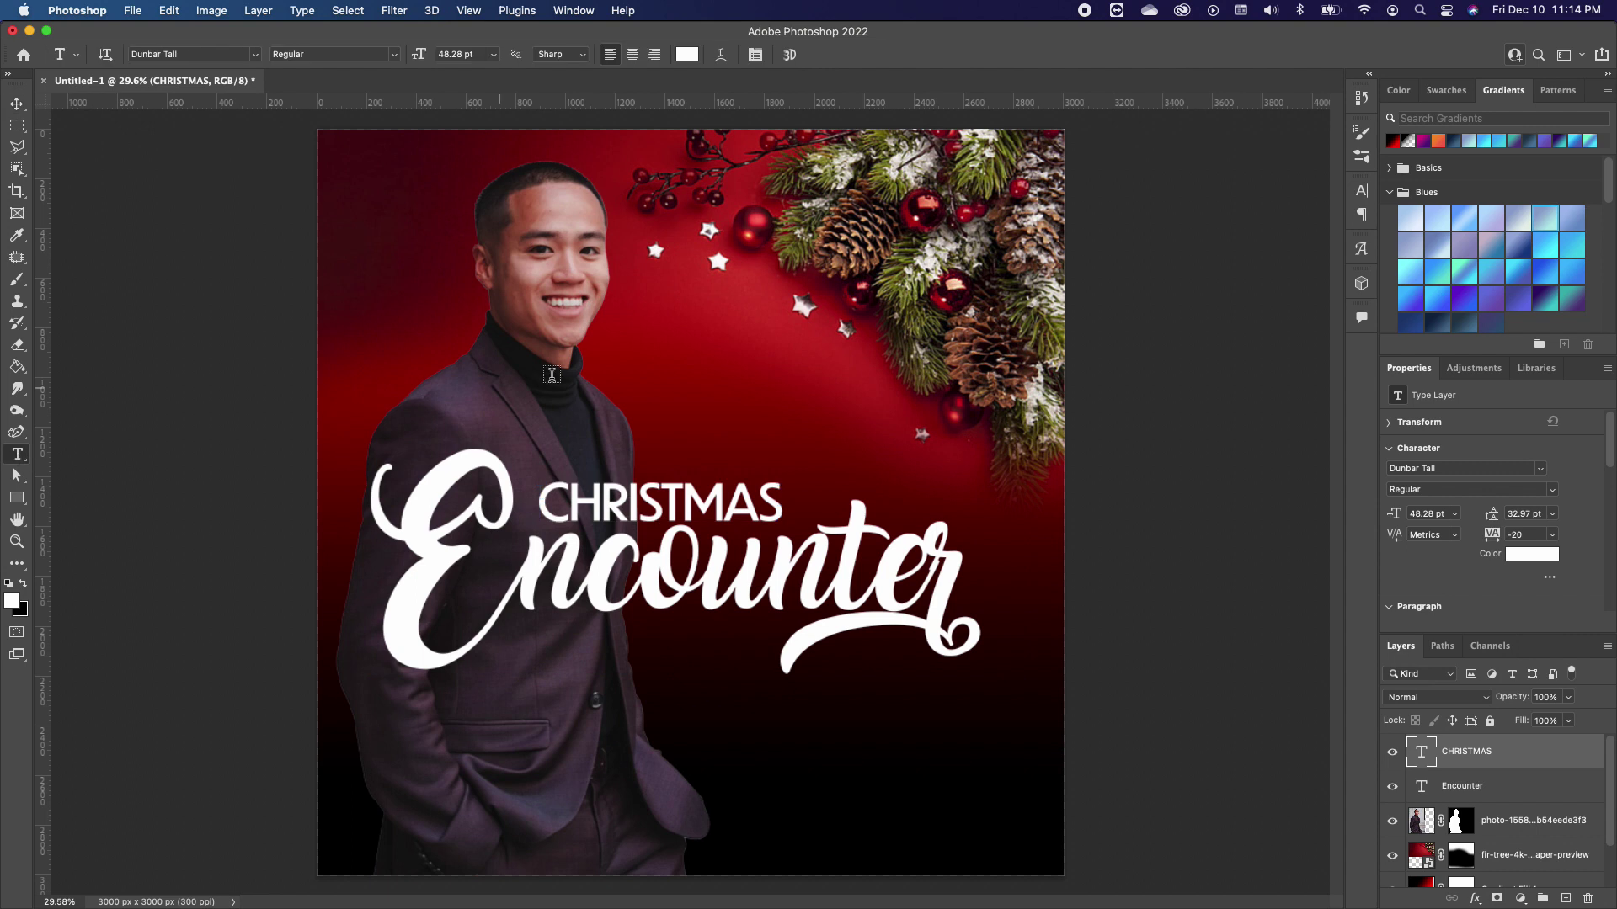
click(457, 368)
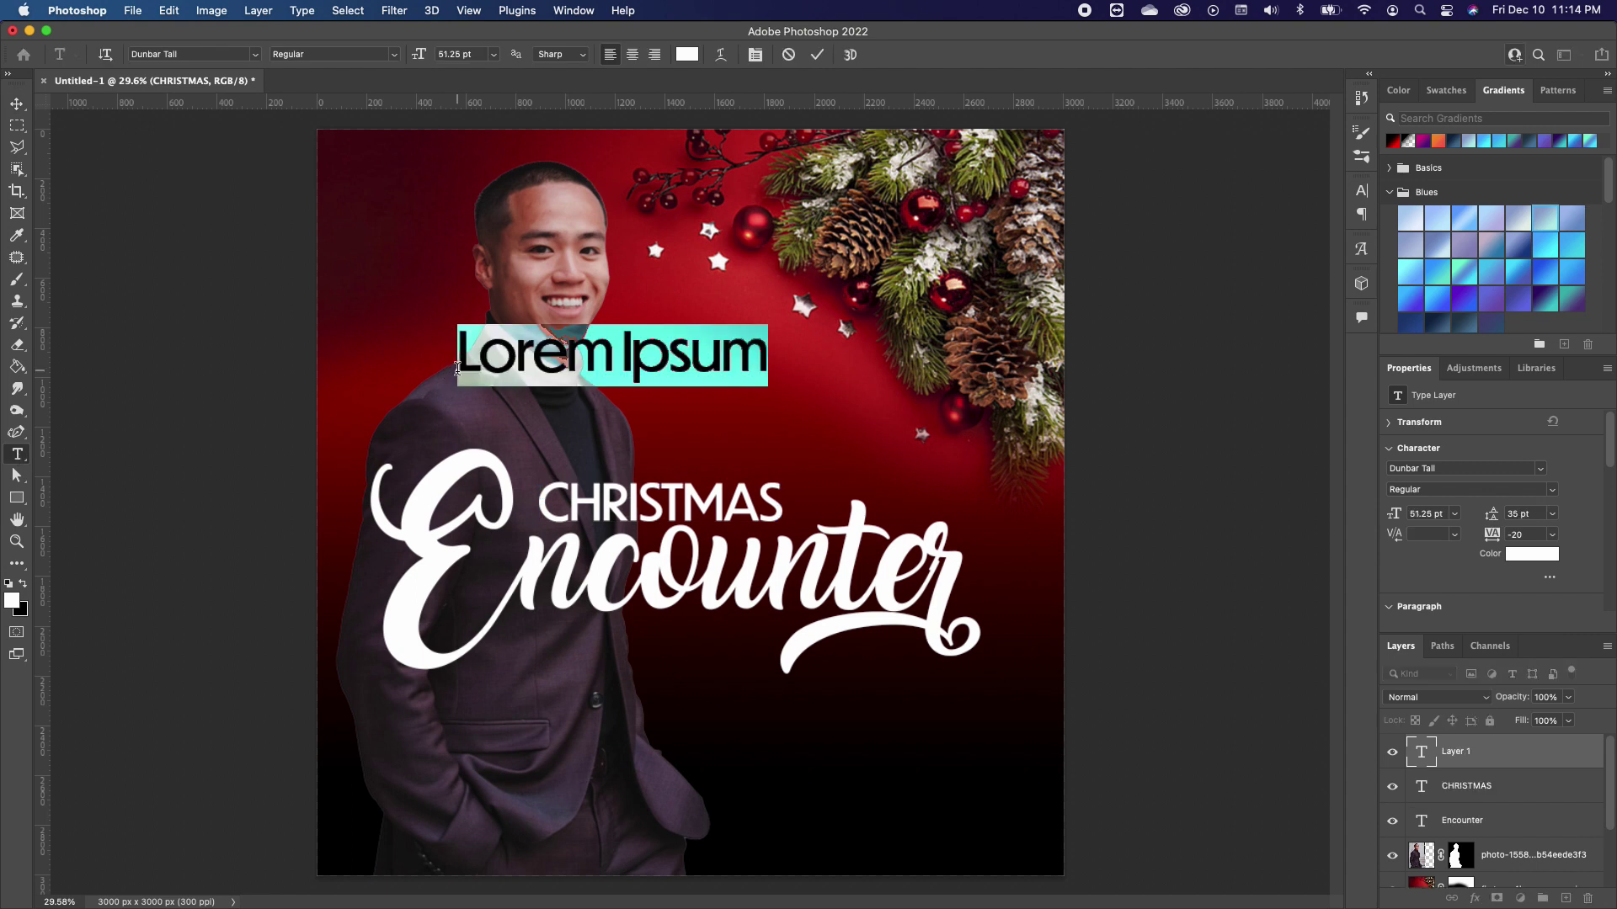
click(494, 54)
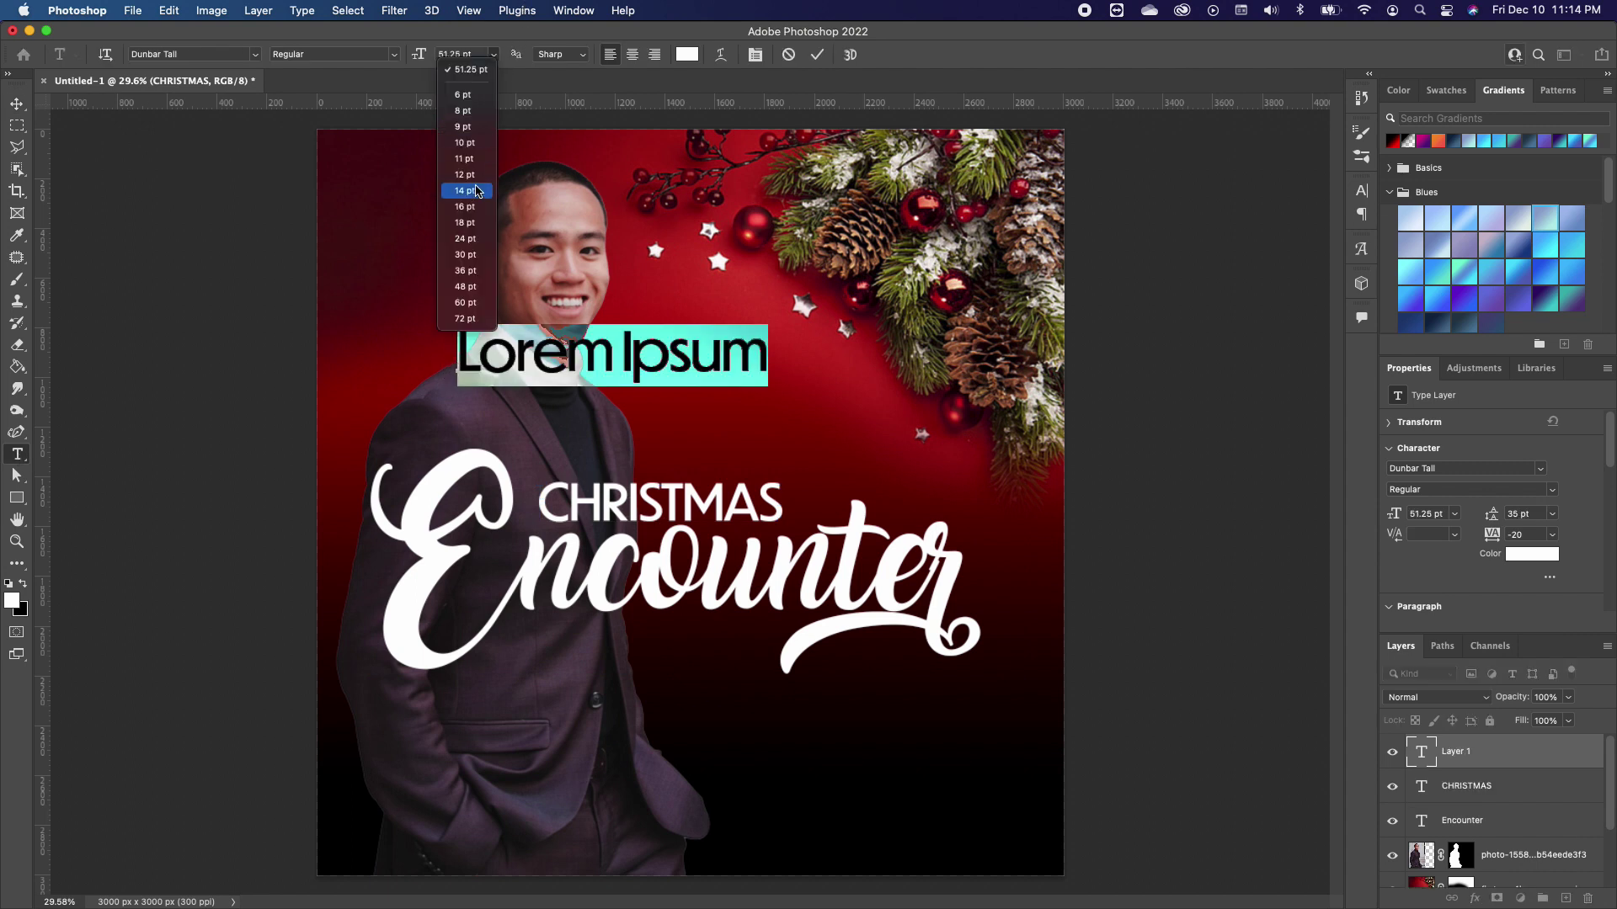
click(465, 221)
text(HIGHSIDE)
key(BackSpace)
key(BackSpace)
key(BackSpace)
key(BackSpace)
key(BackSpace)
key(BackSpace)
text(LLSIDE BAPTISH CHURCH)
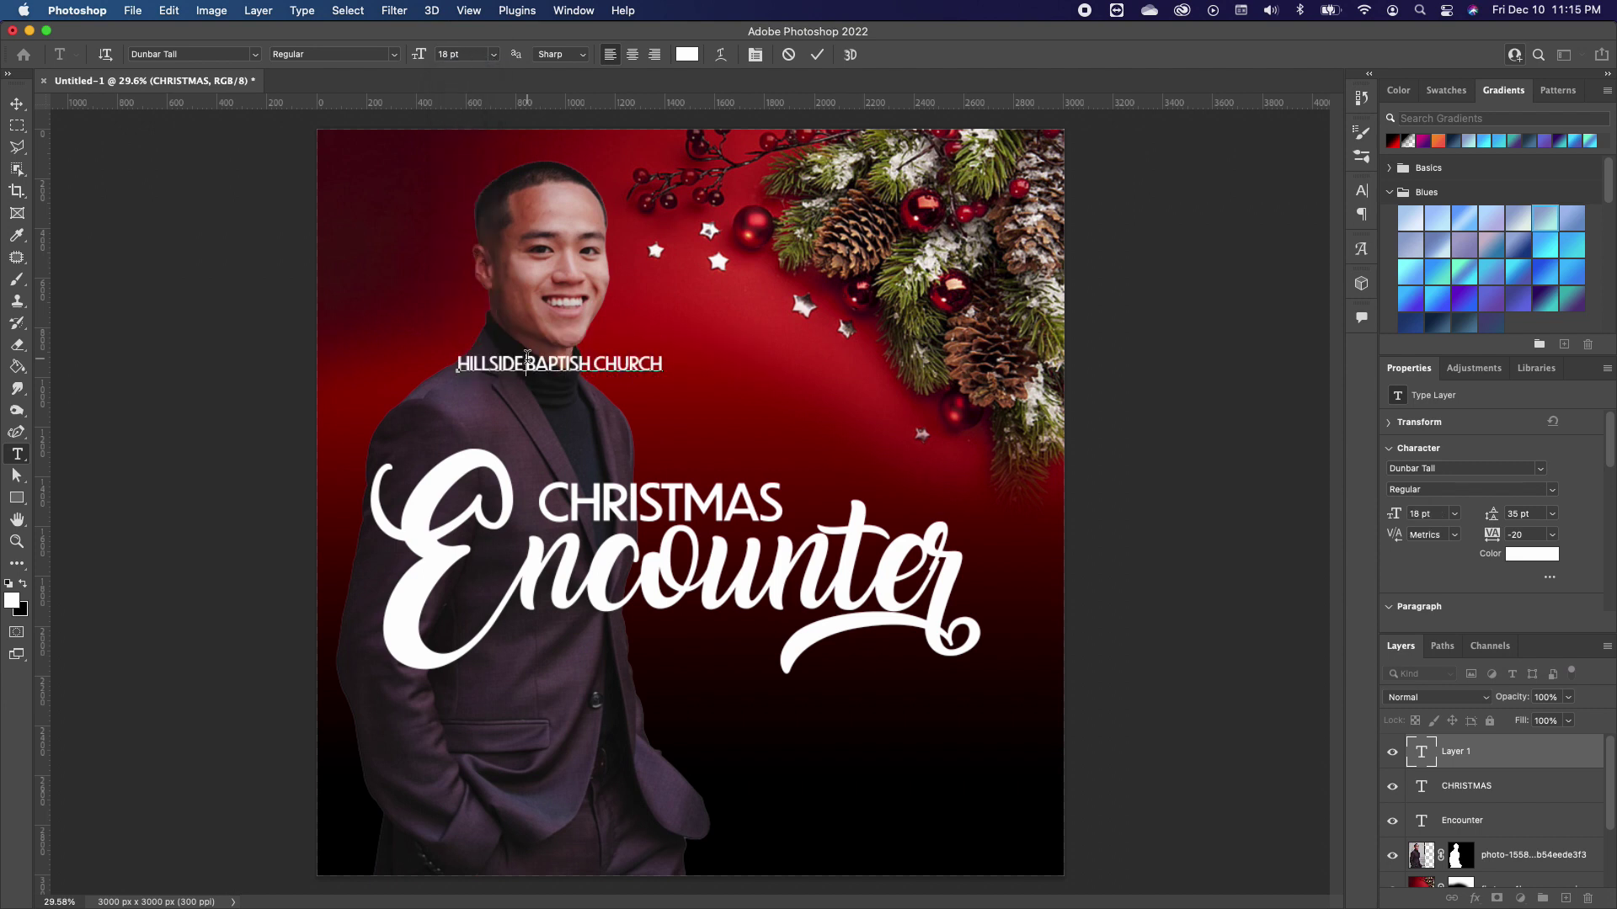
- Scale the church name line to about 70% and place it centred above "CHRISTMAS"
key(super+t)
drag(664, 373, 726, 451)
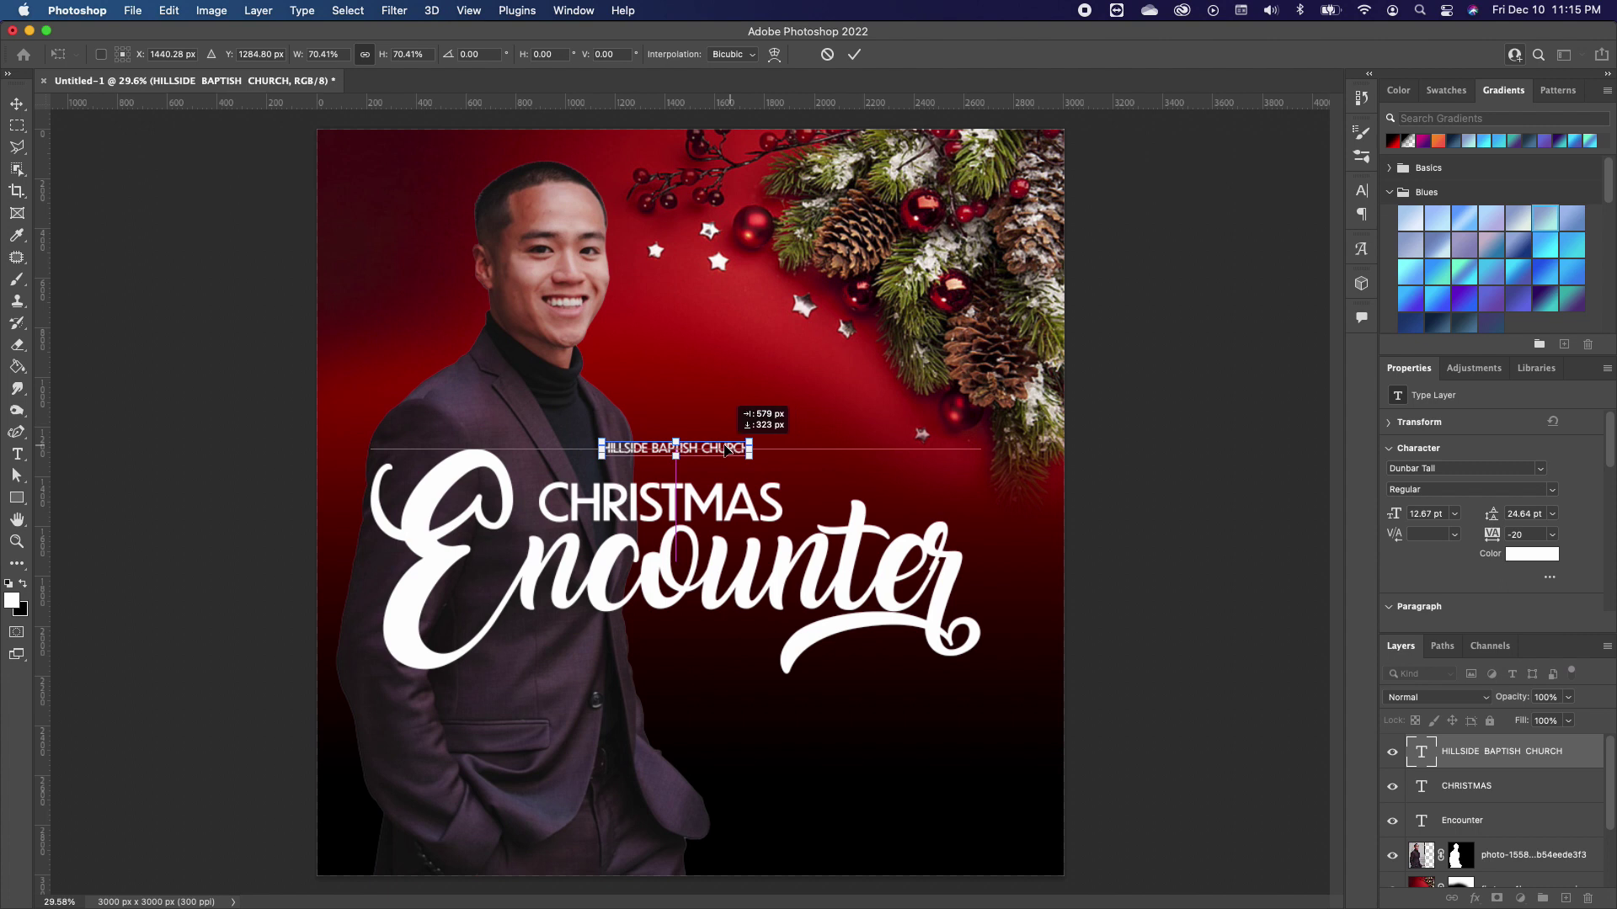
key(Return)
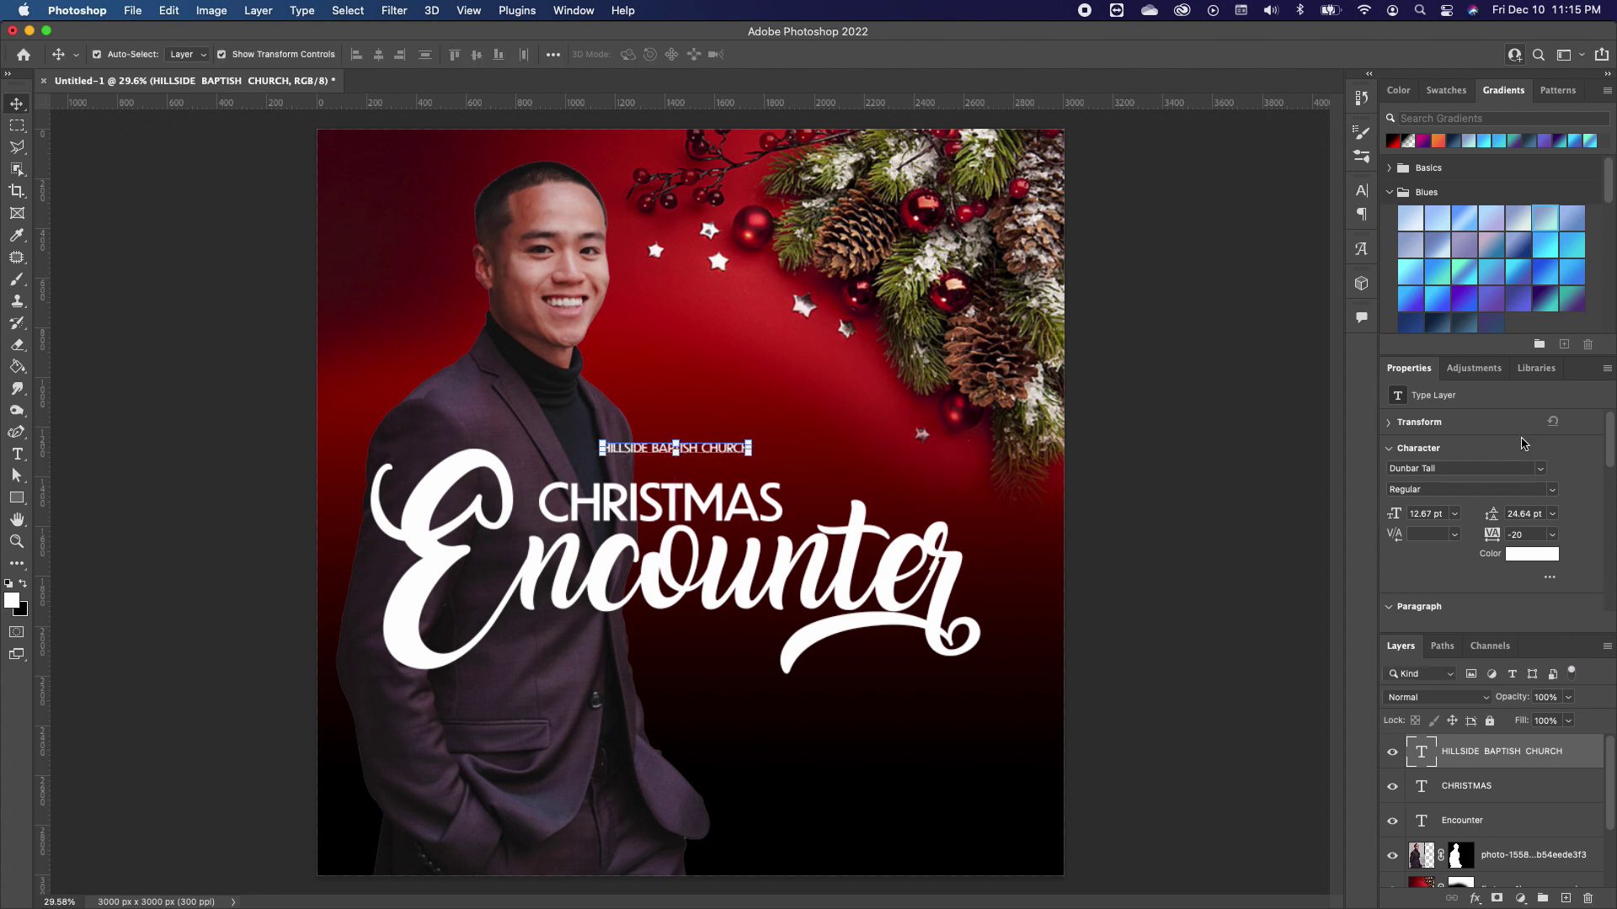
- Widen the church line's letter spacing, bring it down towards "CHRISTMAS", and enlarge "CHRISTMAS" slightly
drag(1495, 544, 1515, 546)
mouse_move(855, 455)
mouse_down()
mouse_move(786, 466)
mouse_move(843, 472)
mouse_up()
click(771, 515)
key(Return)
- Set the church line's tracking to 340 and align it just above "CHRISTMAS"
click(839, 469)
drag(1492, 543, 1487, 543)
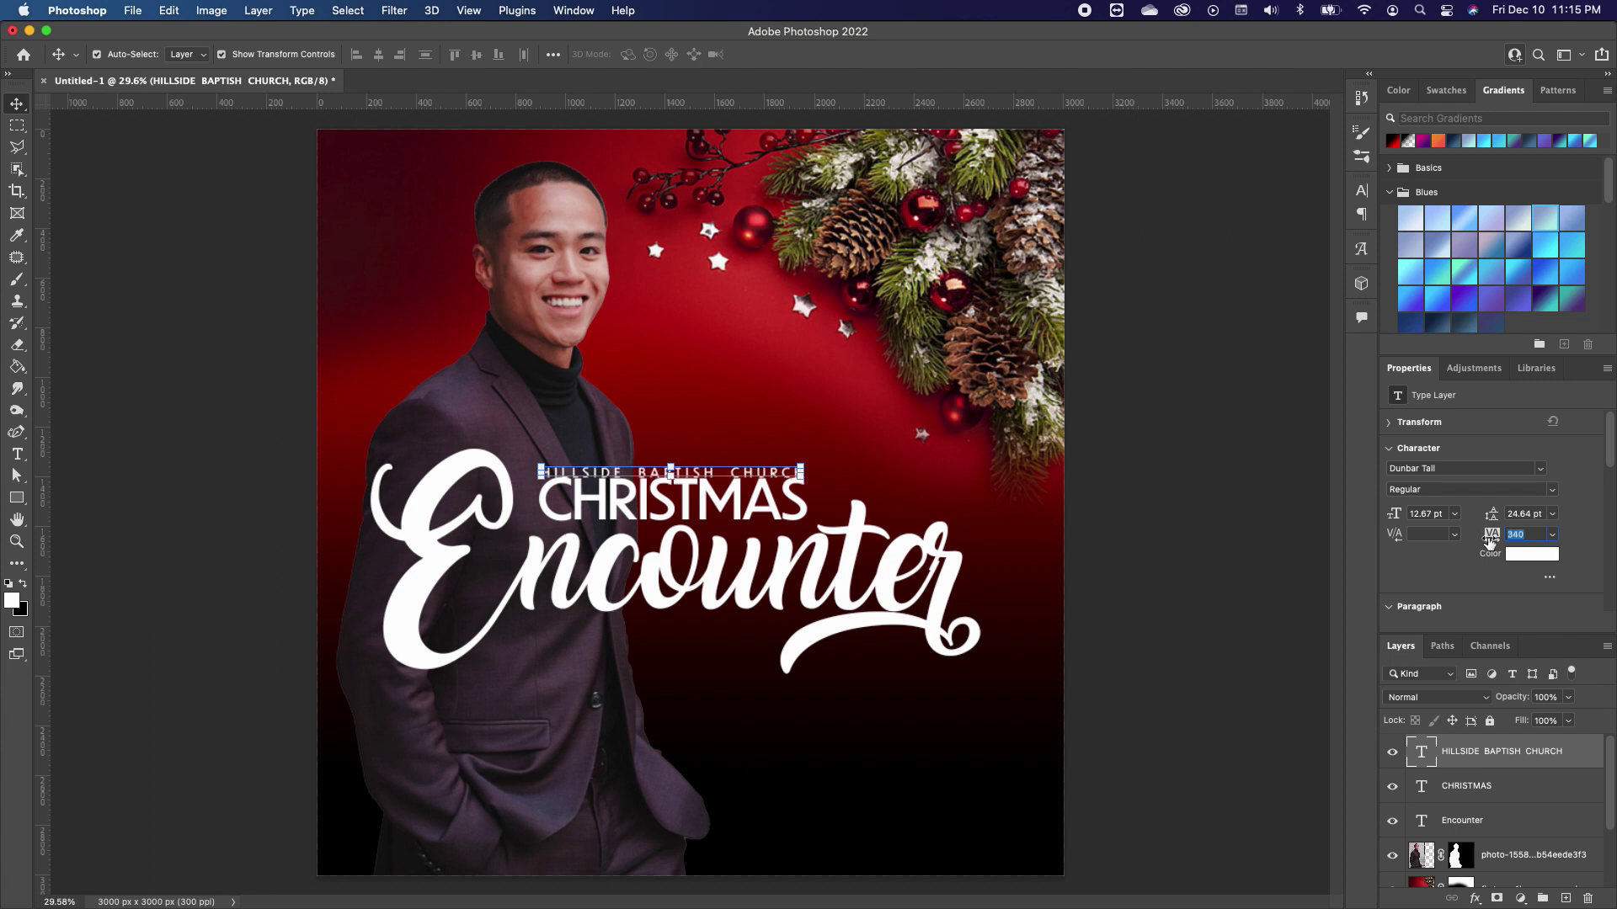
drag(769, 475, 771, 462)
click(802, 507)
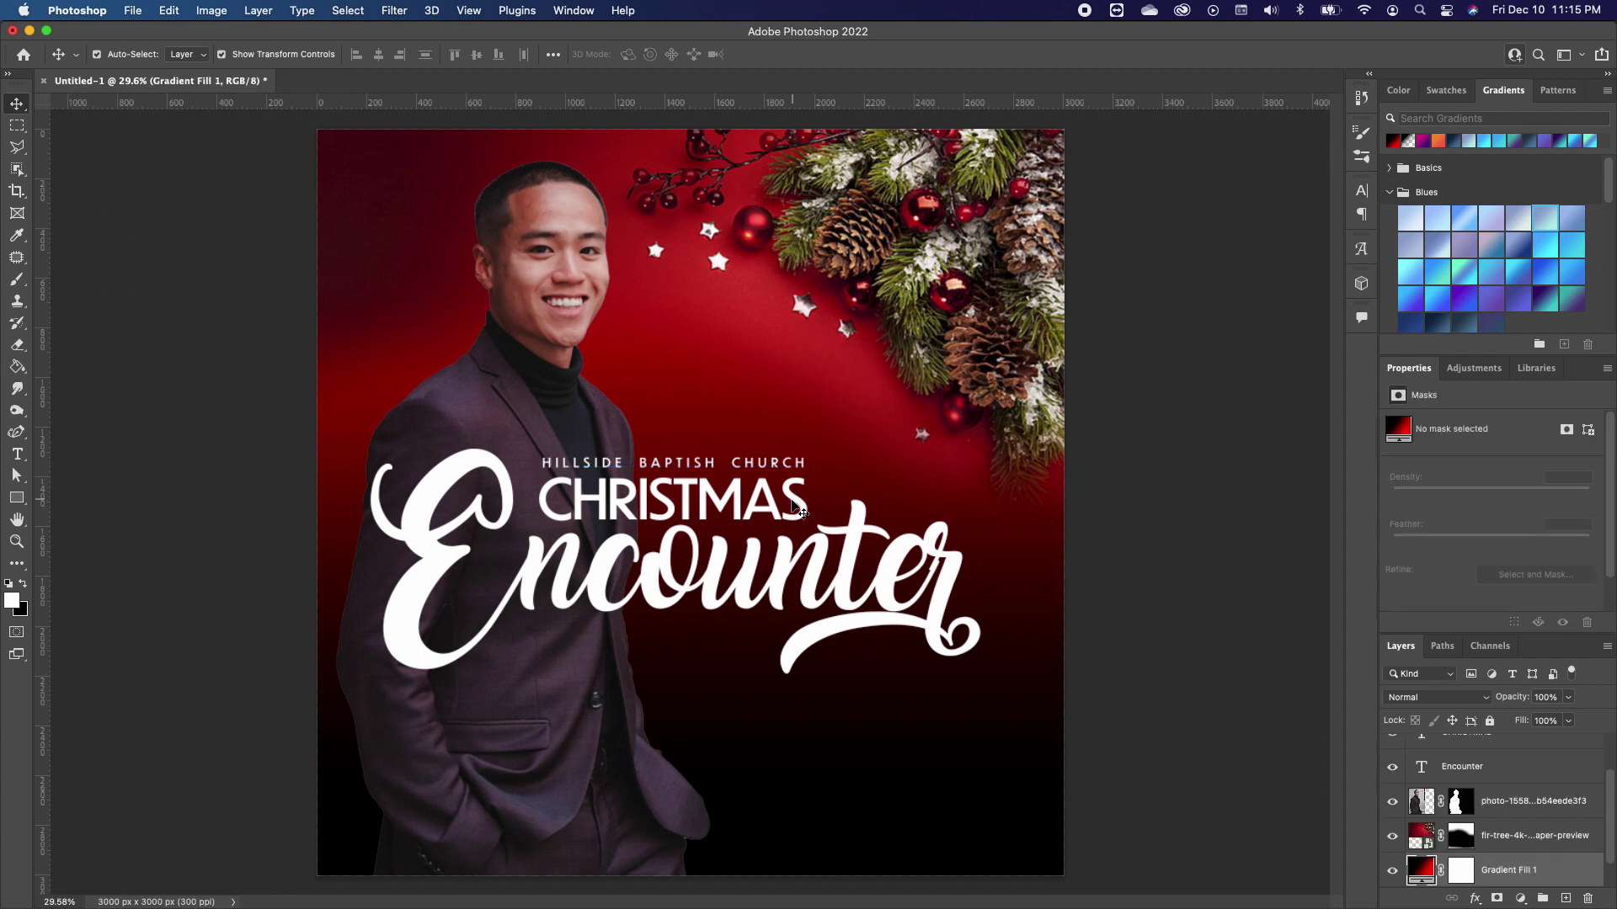
click(1202, 597)
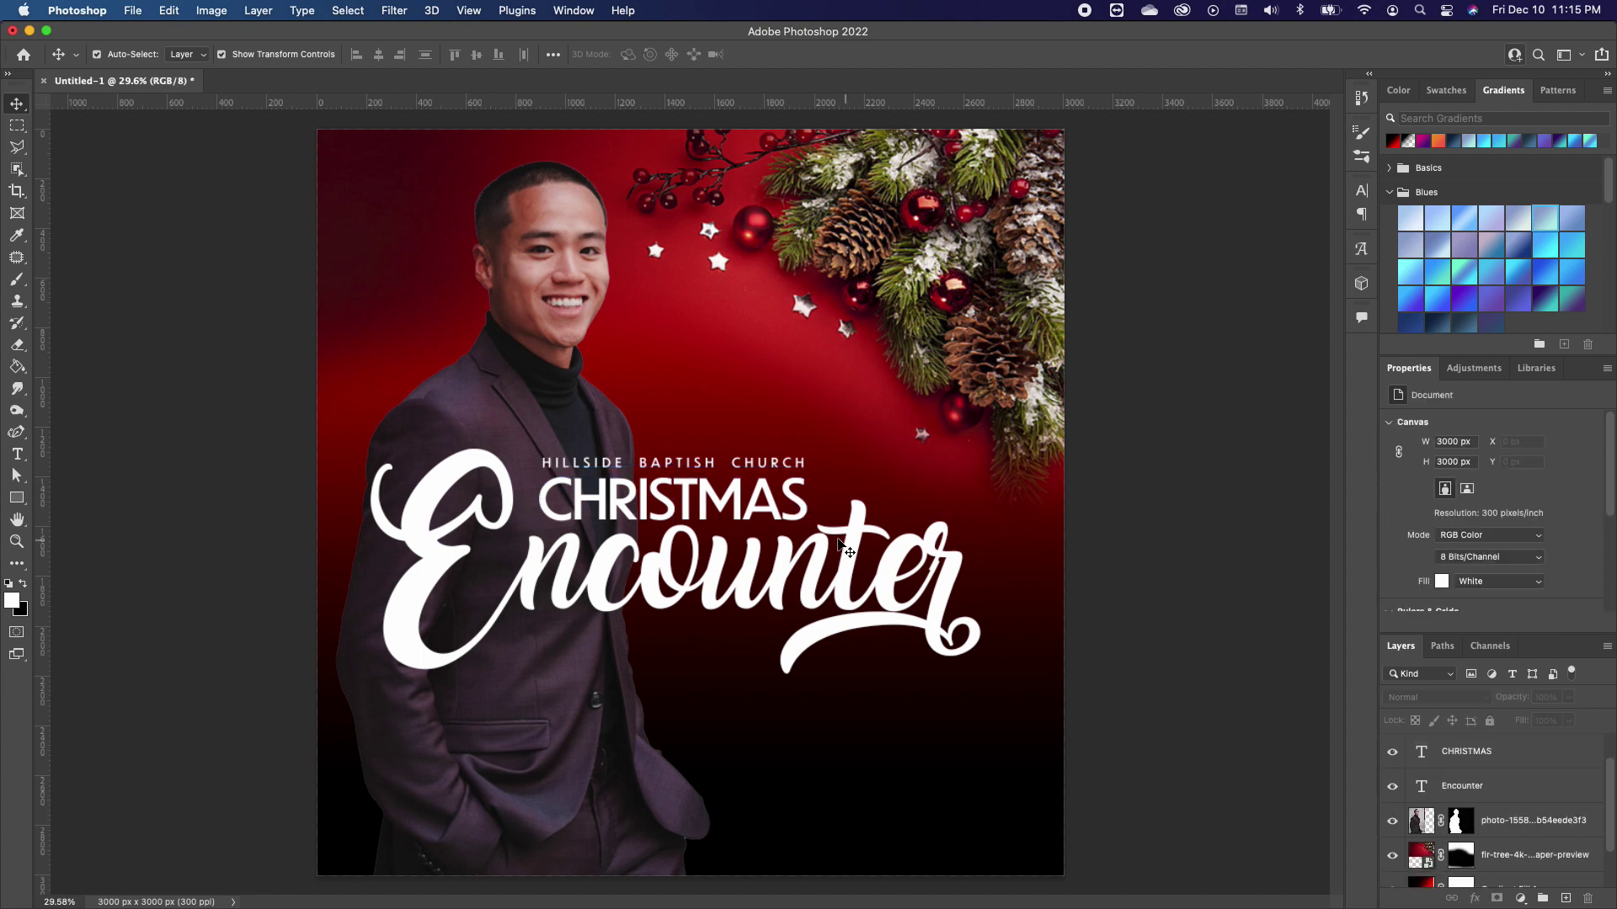
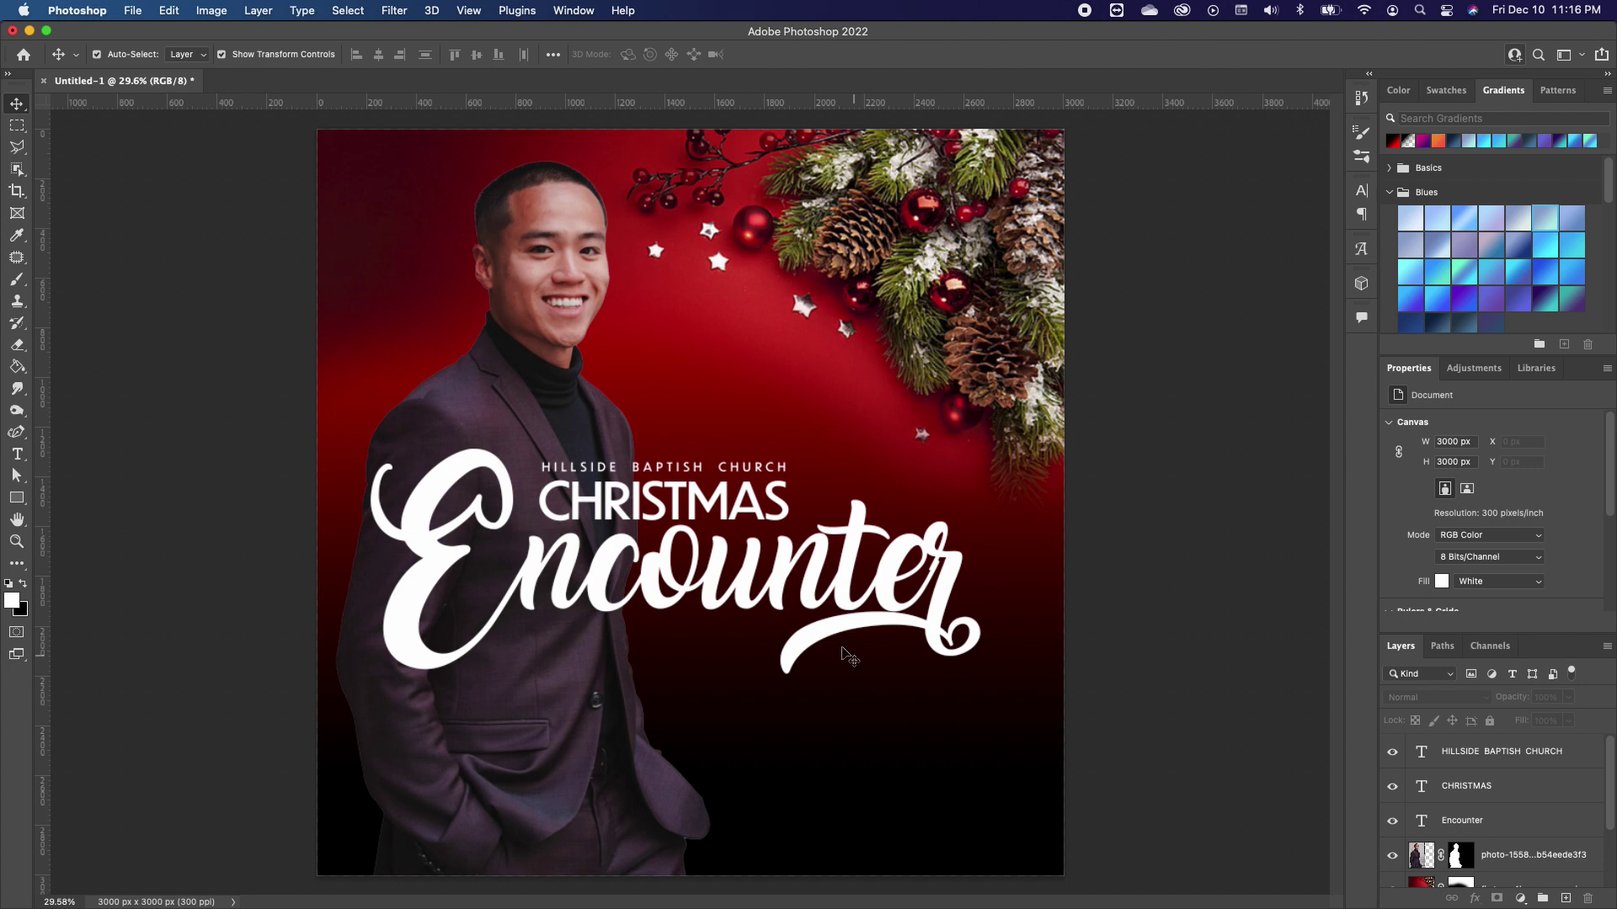
- Style "Encounter" with Bevel & Emboss including Contour and Texture, a gold Color Overlay and a Drop Shadow
click(894, 608)
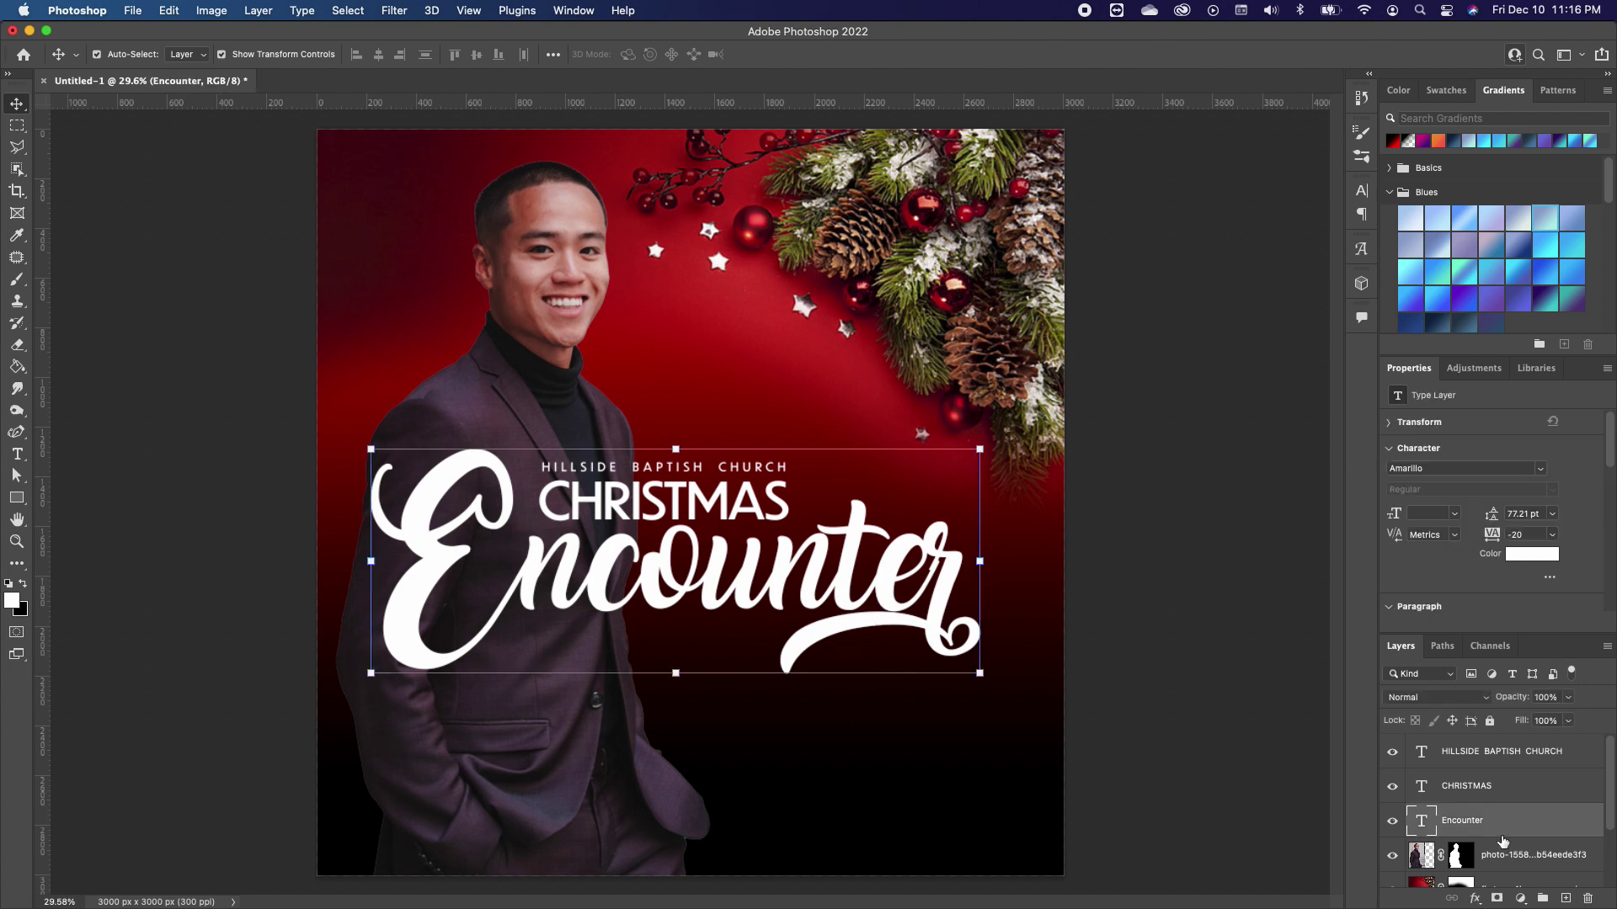
double_click(1565, 821)
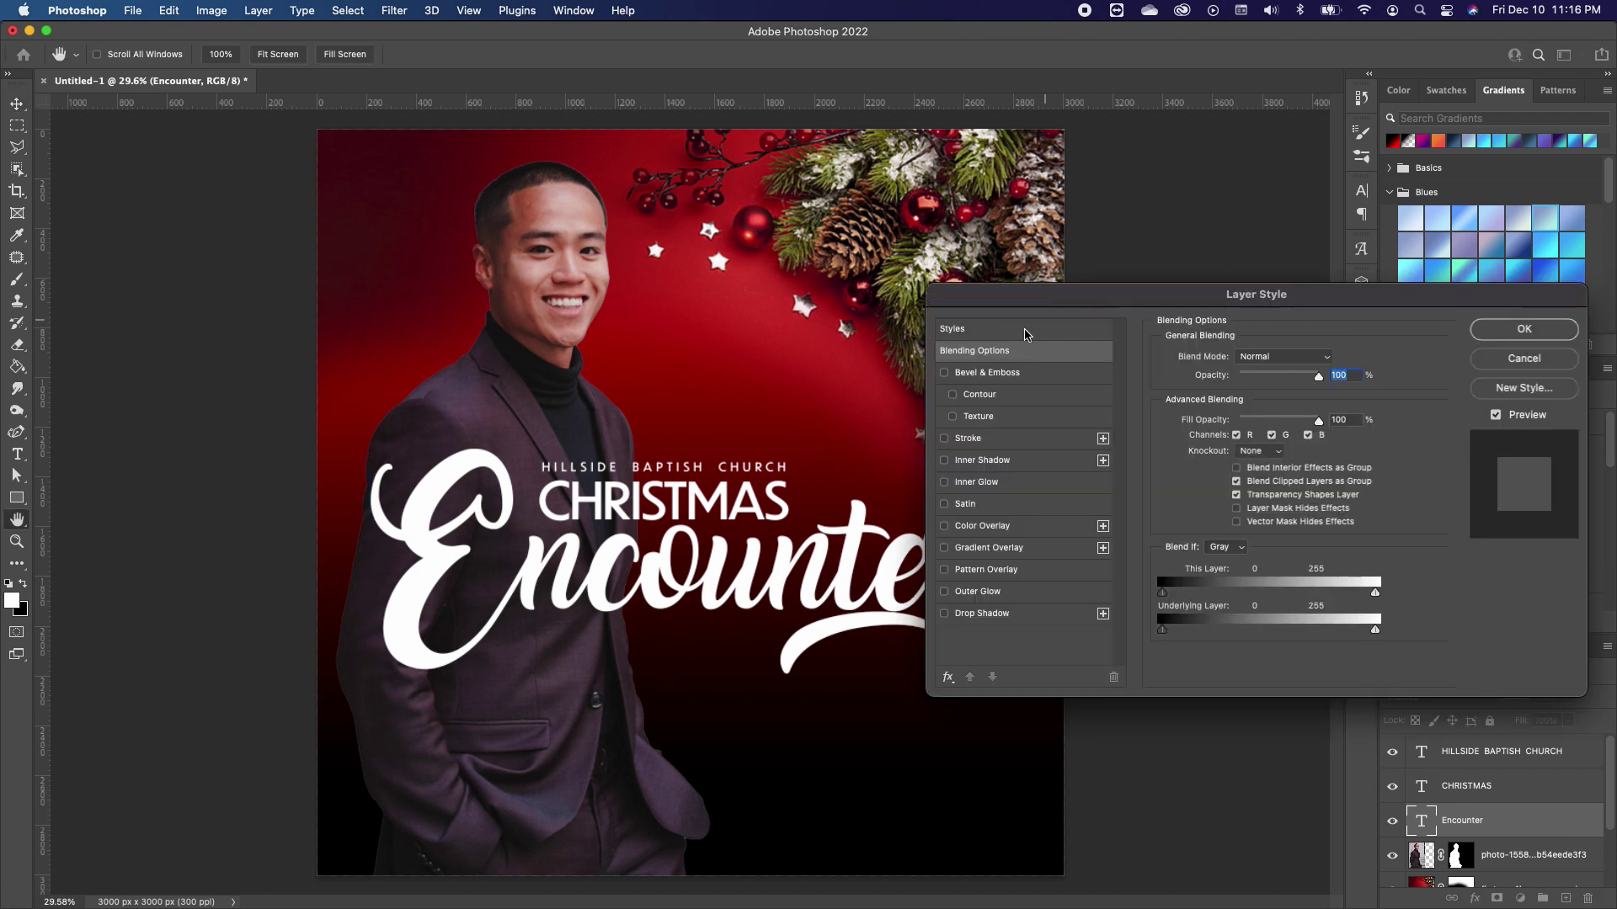
click(945, 373)
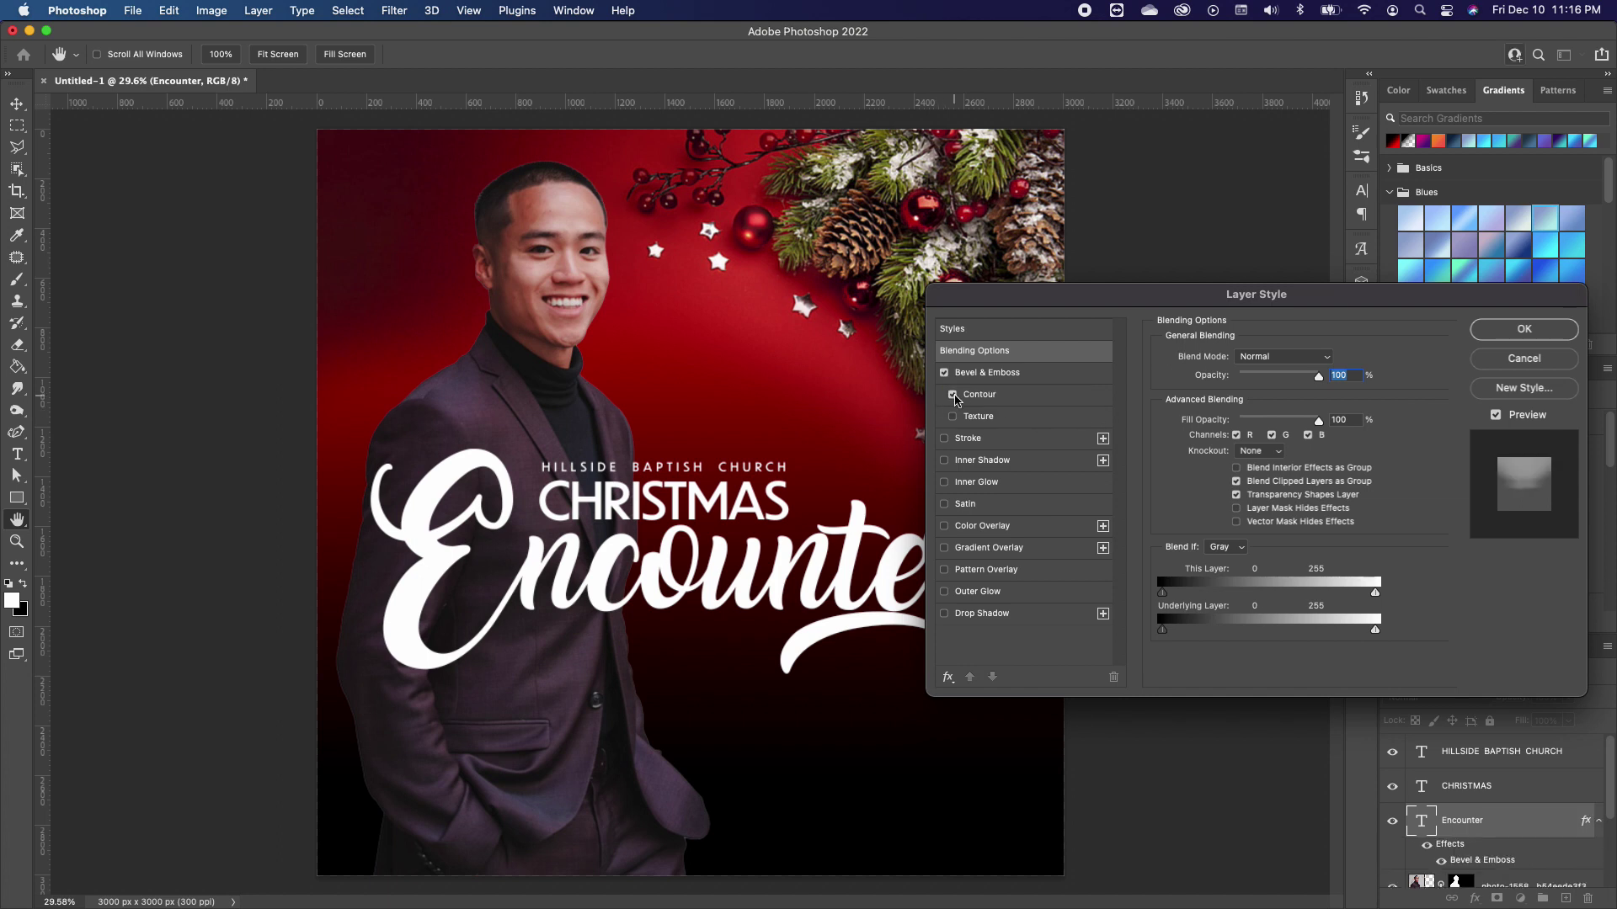
click(945, 528)
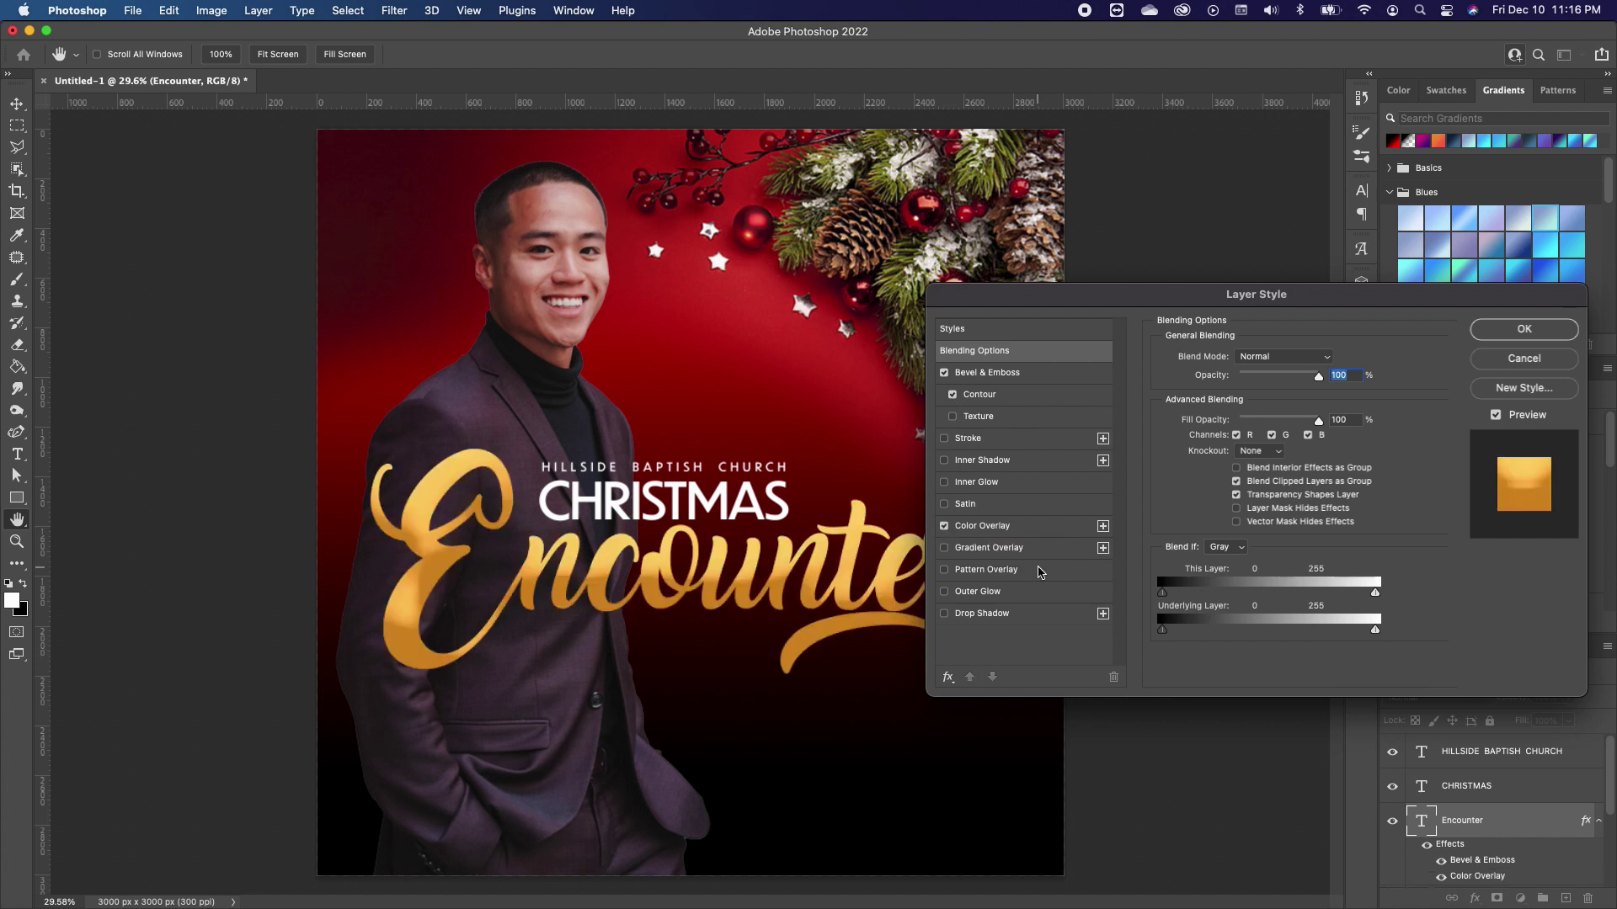
click(944, 616)
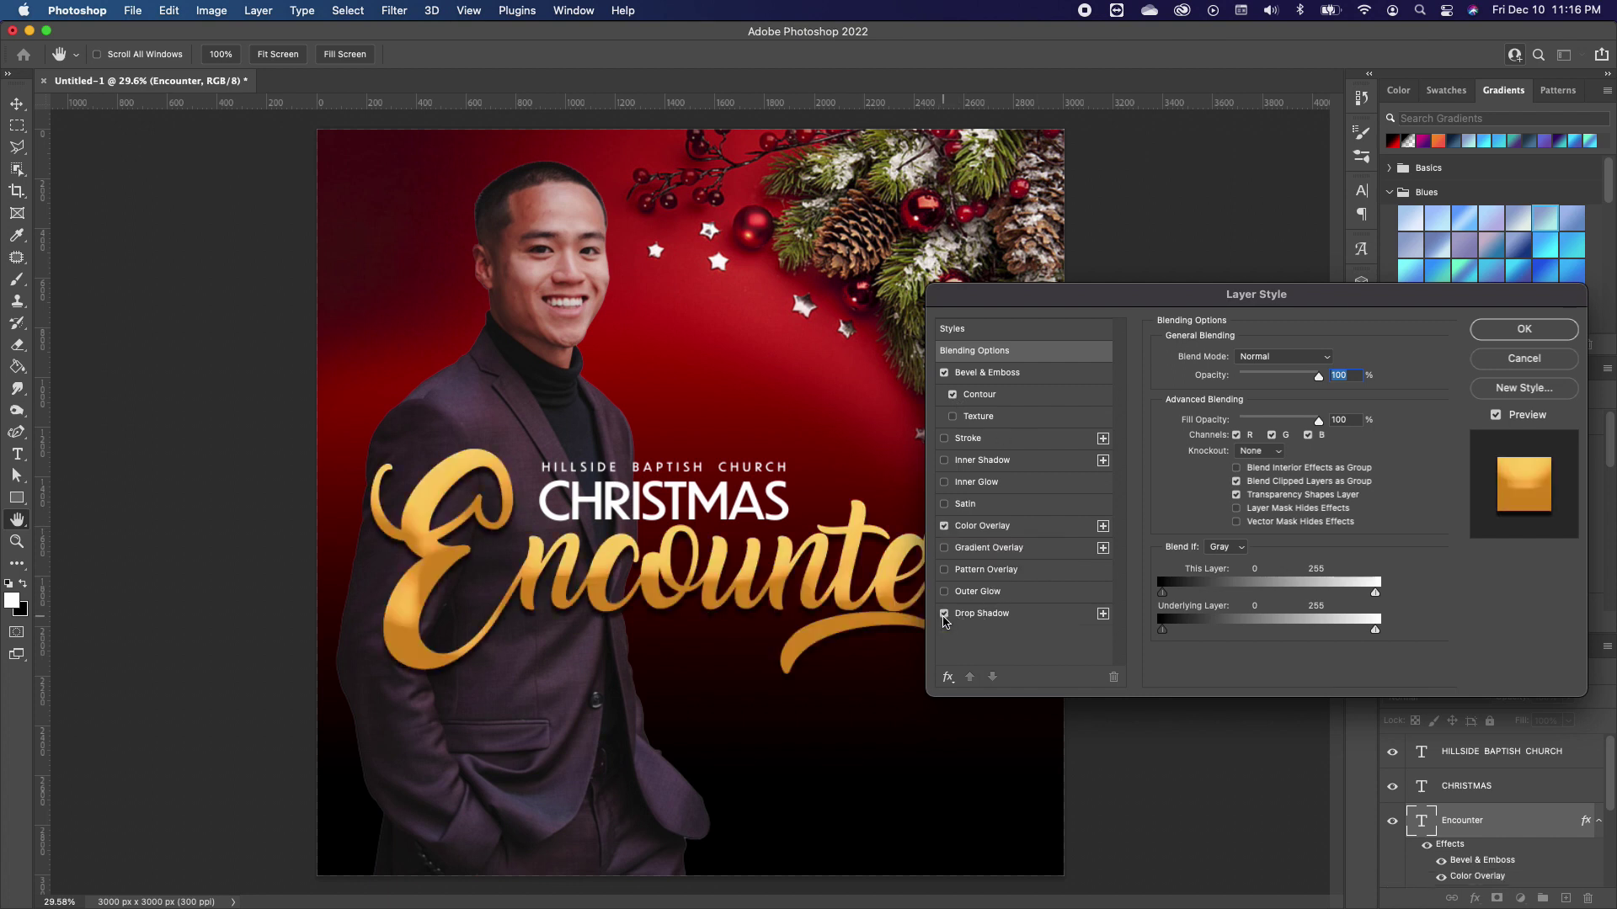
click(947, 571)
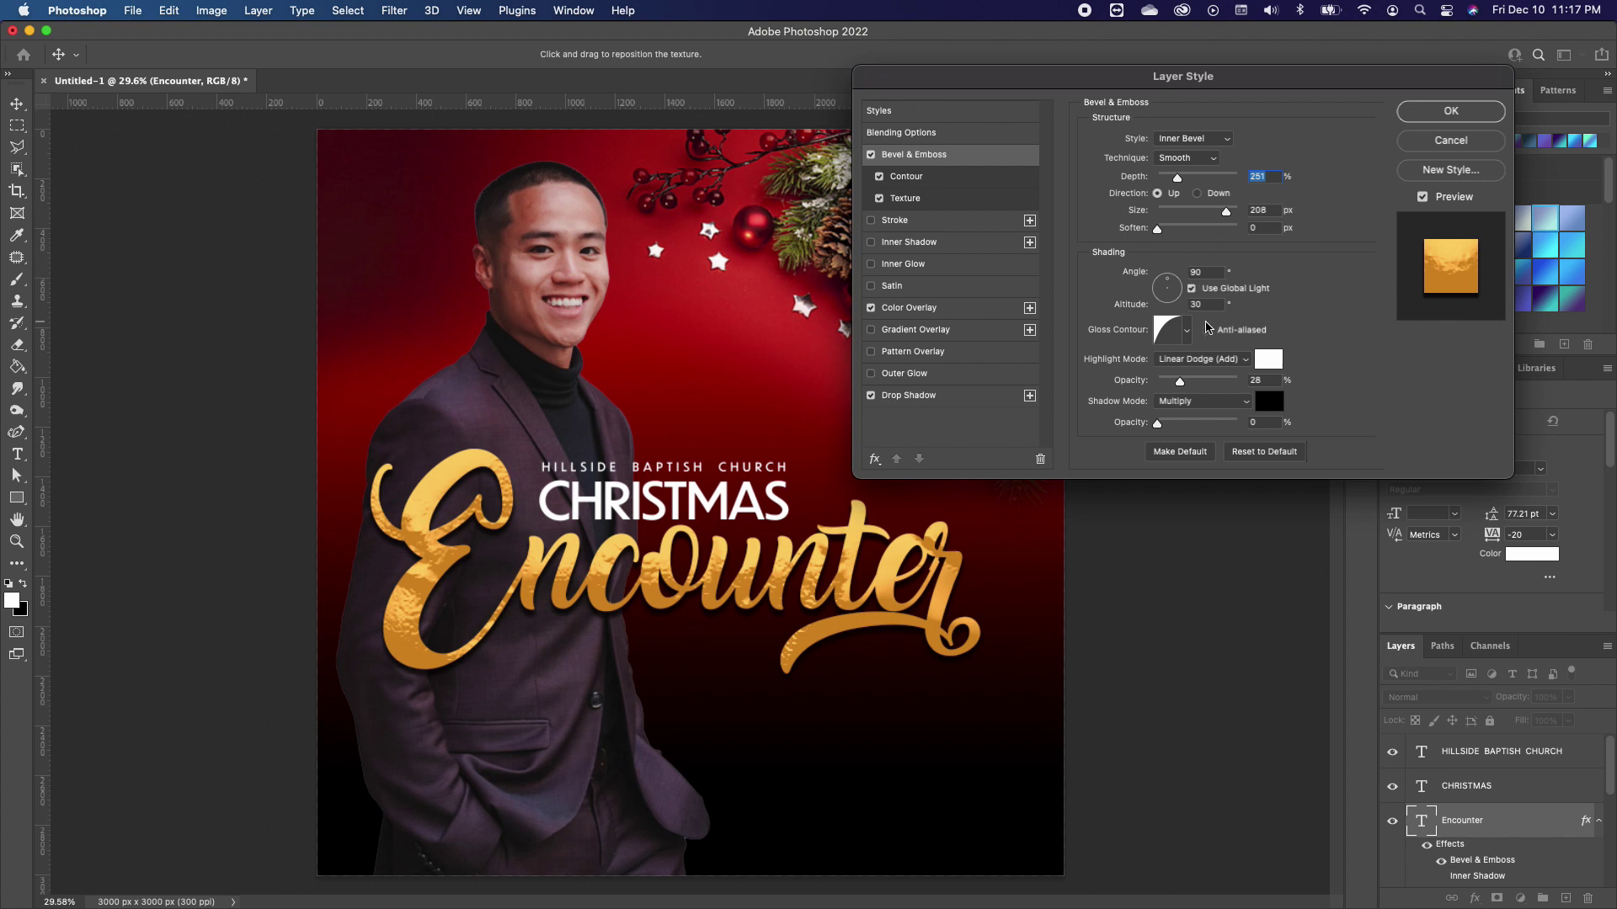
- Check the bevel's contour and reduce the texture pattern's scale to 362% for "Encounter"
click(932, 182)
click(1160, 148)
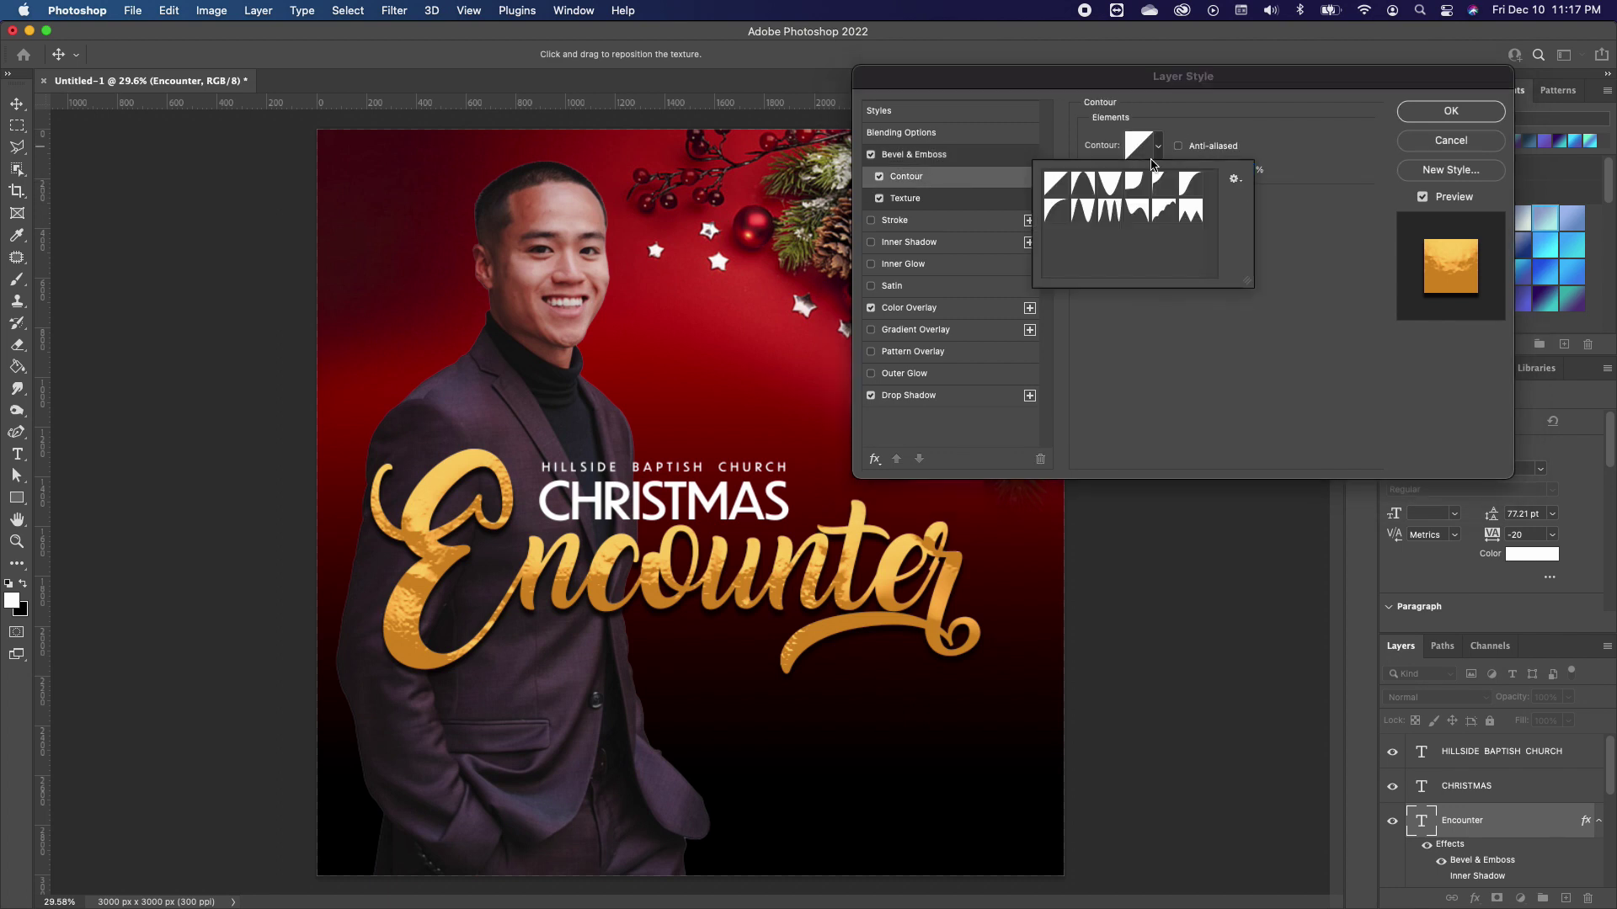
click(1280, 245)
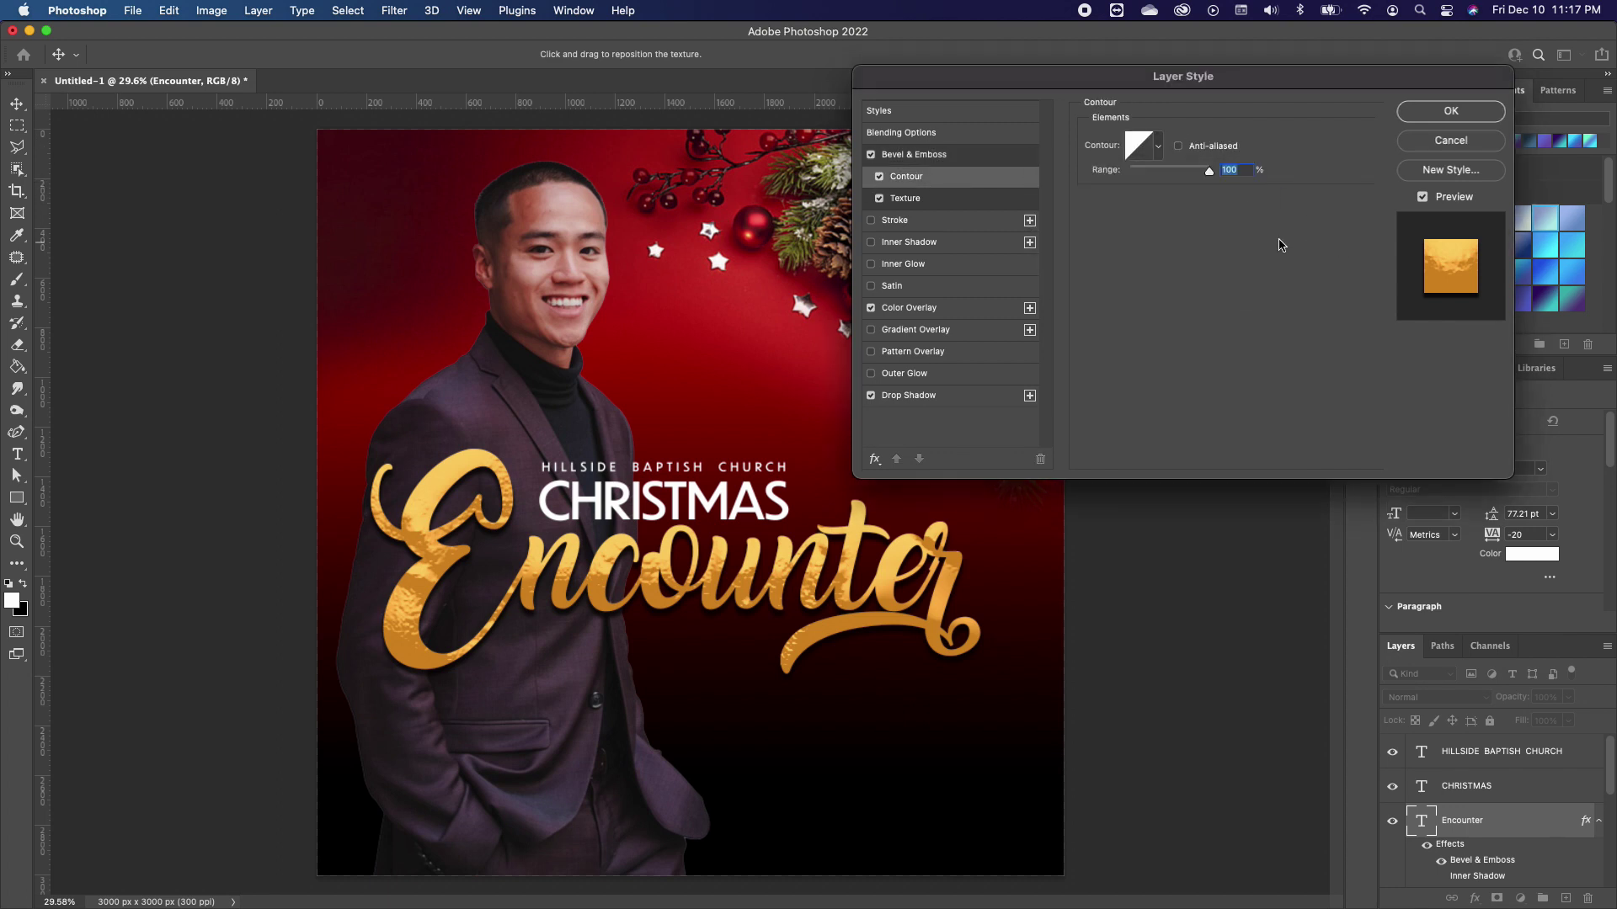
click(930, 200)
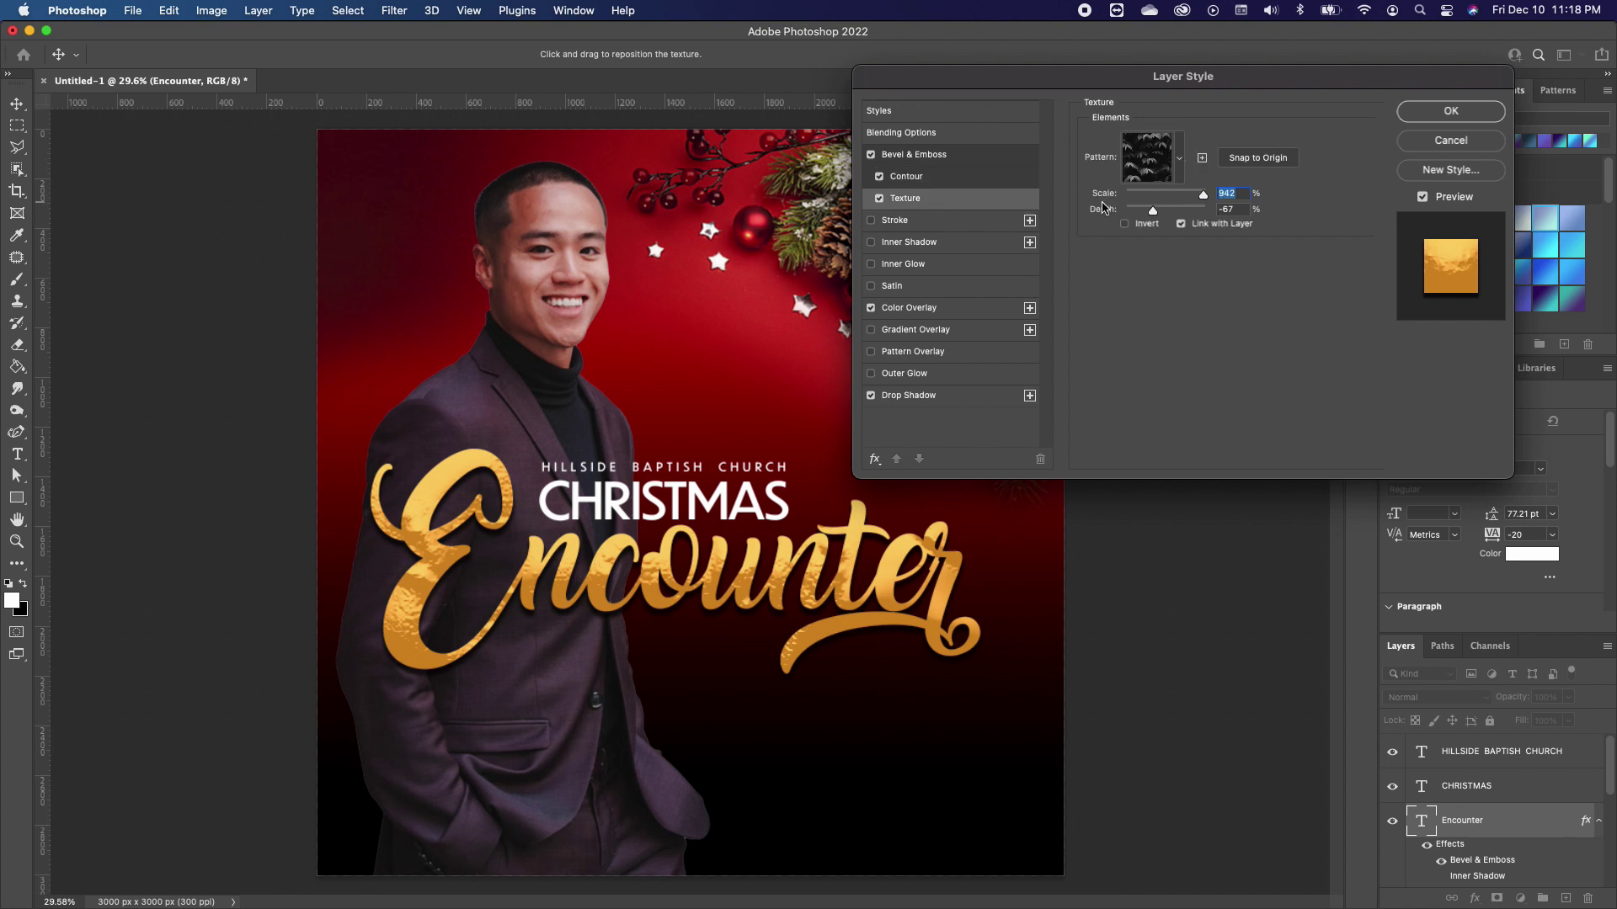
drag(1203, 195, 1180, 203)
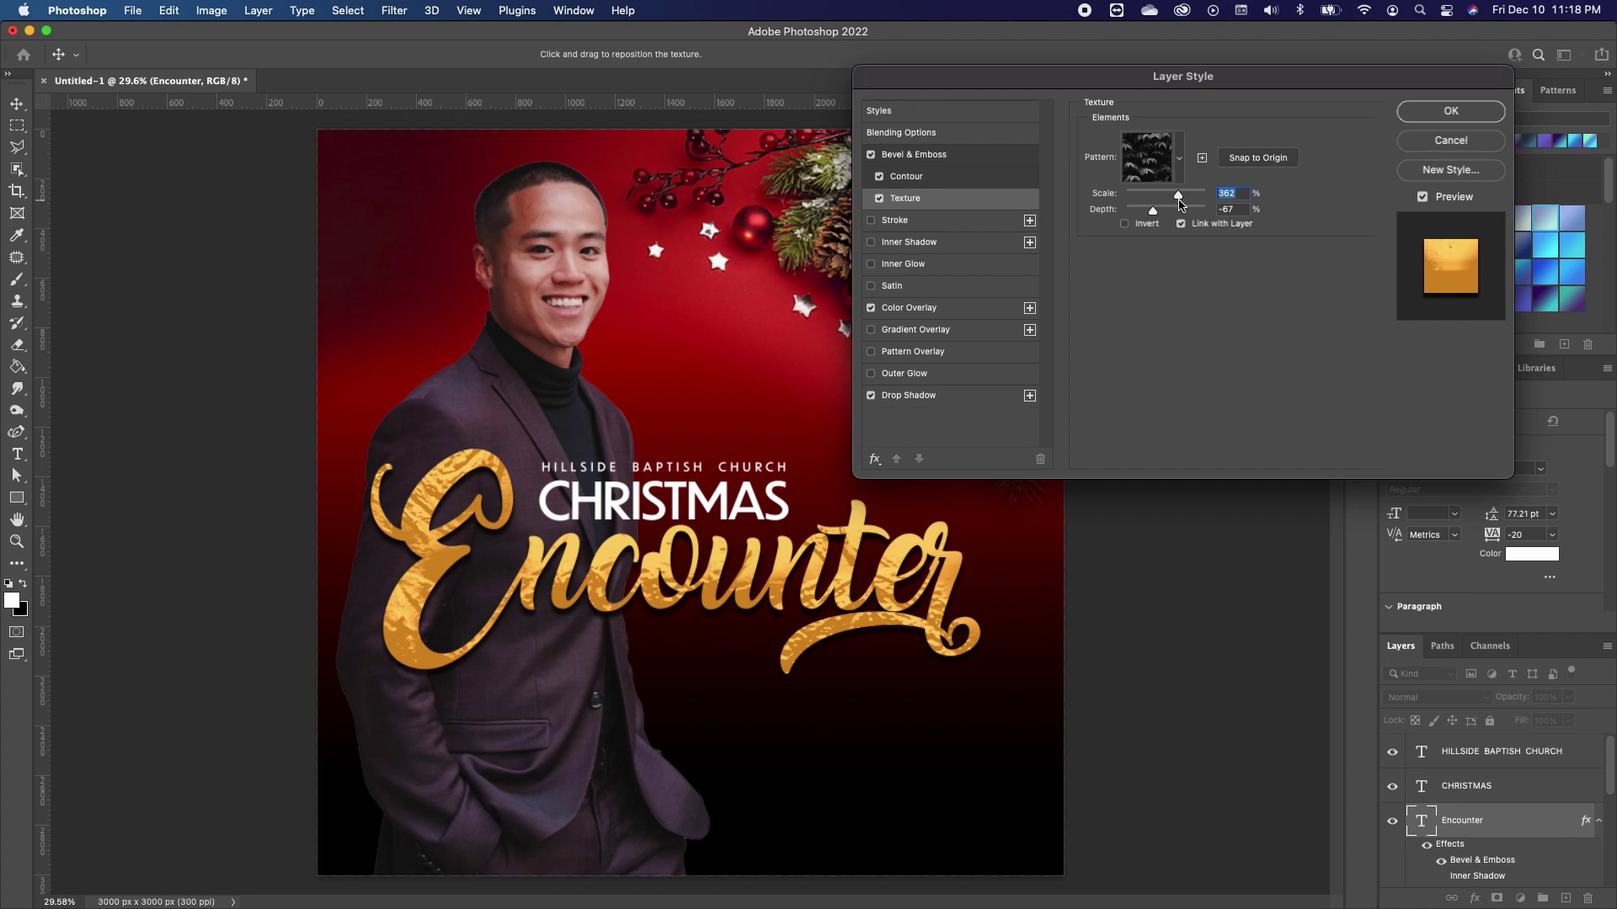
- Review the d28b21 colour overlay and the drop shadow settings, and apply the layer style to "Encounter"
click(908, 308)
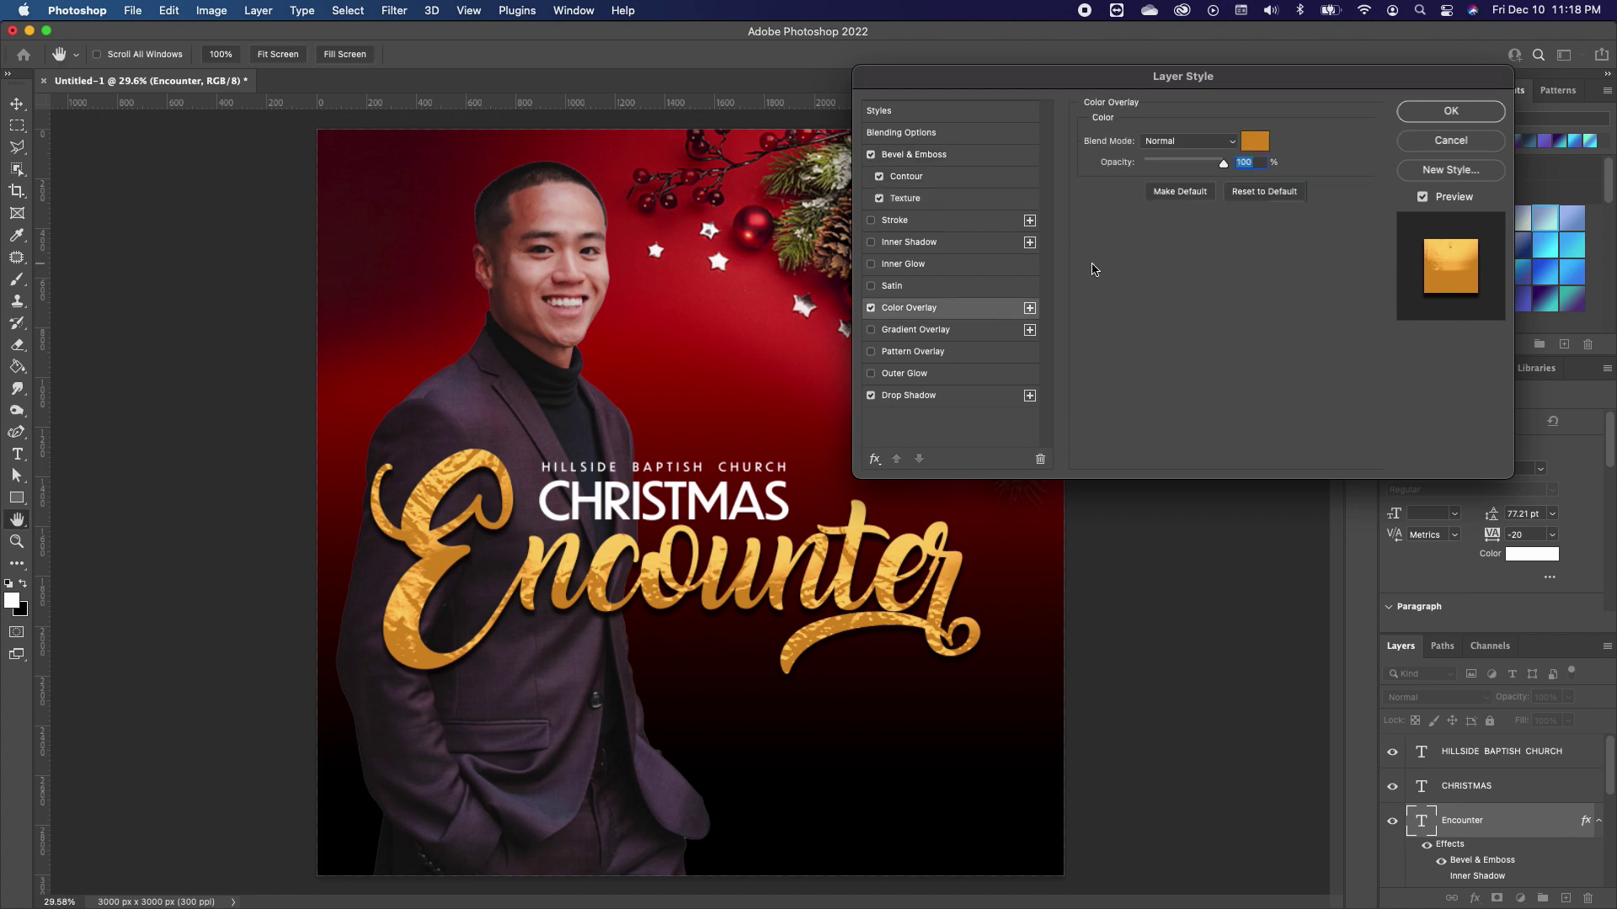
click(1256, 143)
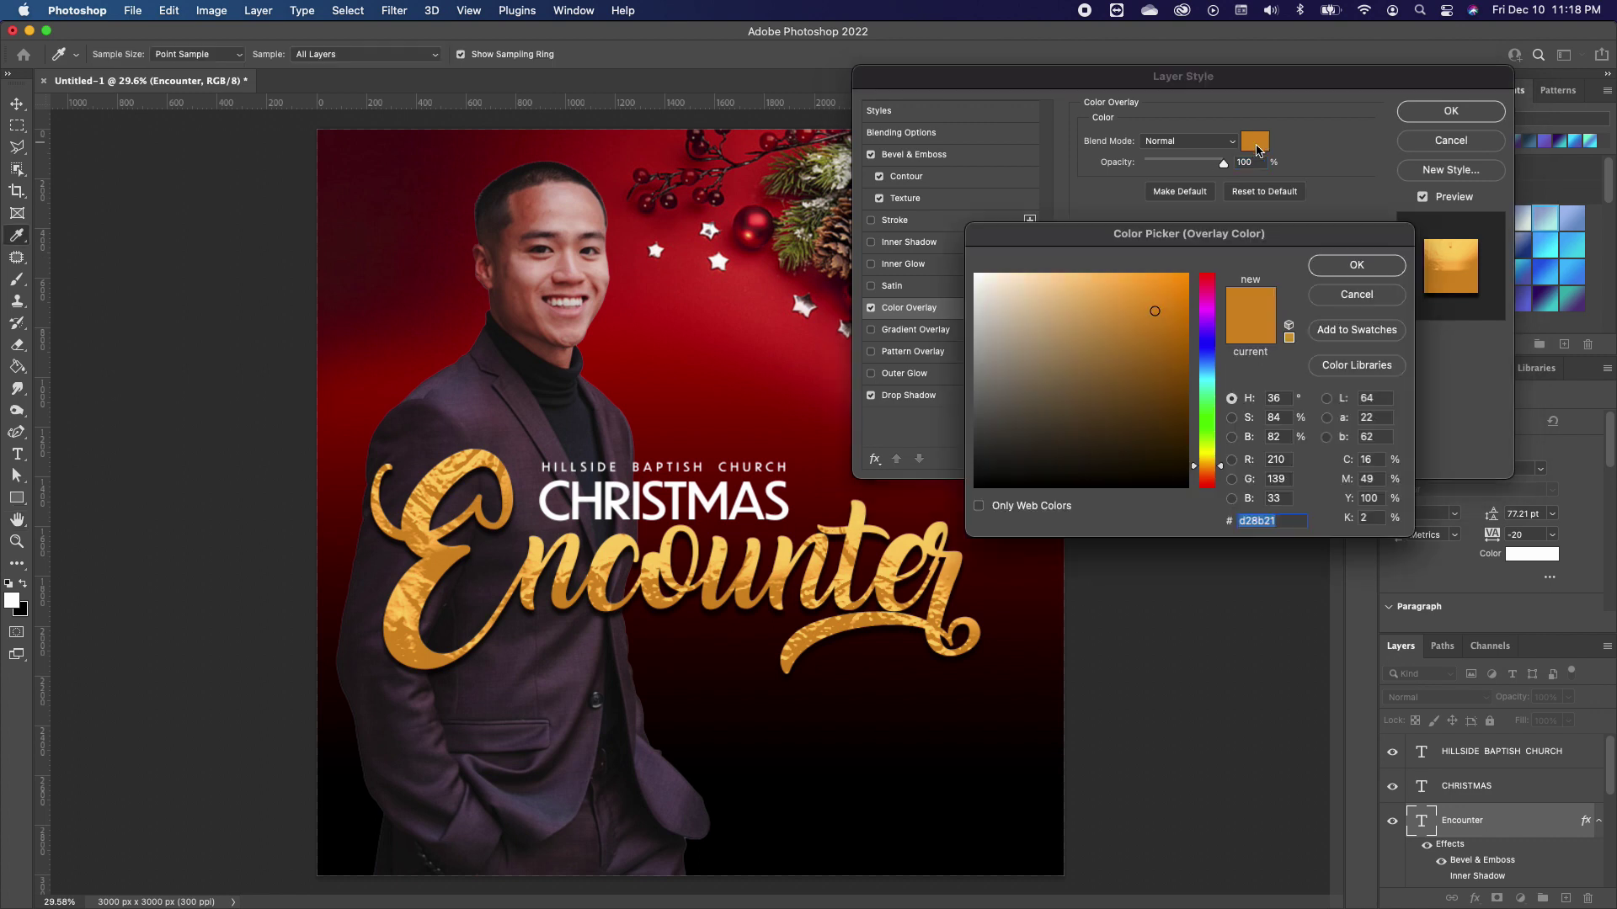
click(1354, 266)
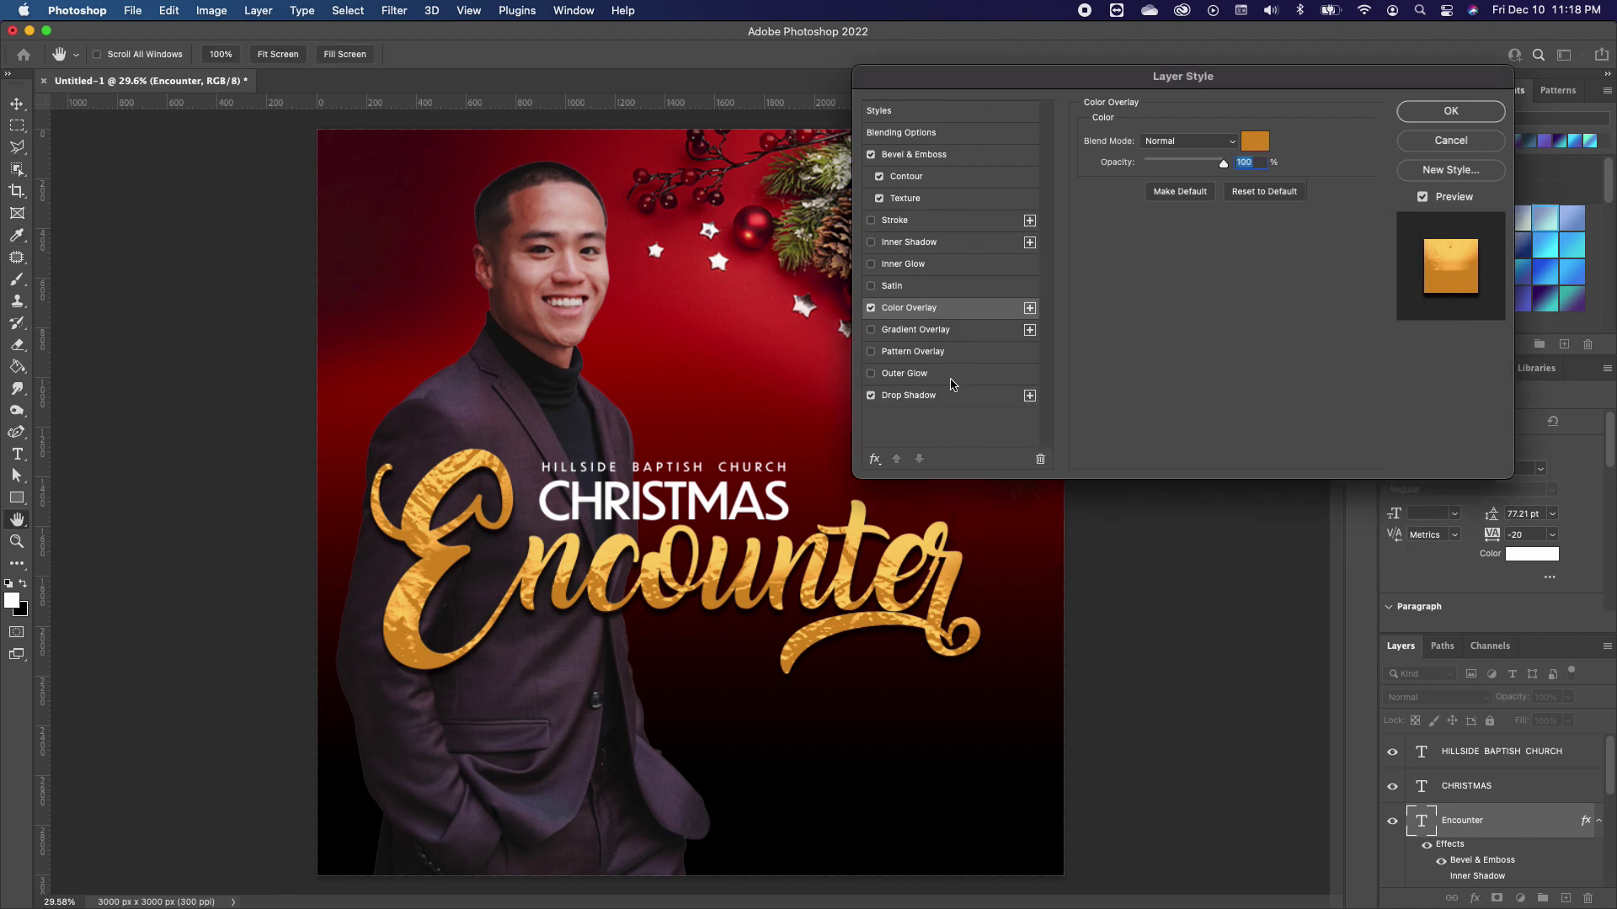
click(952, 395)
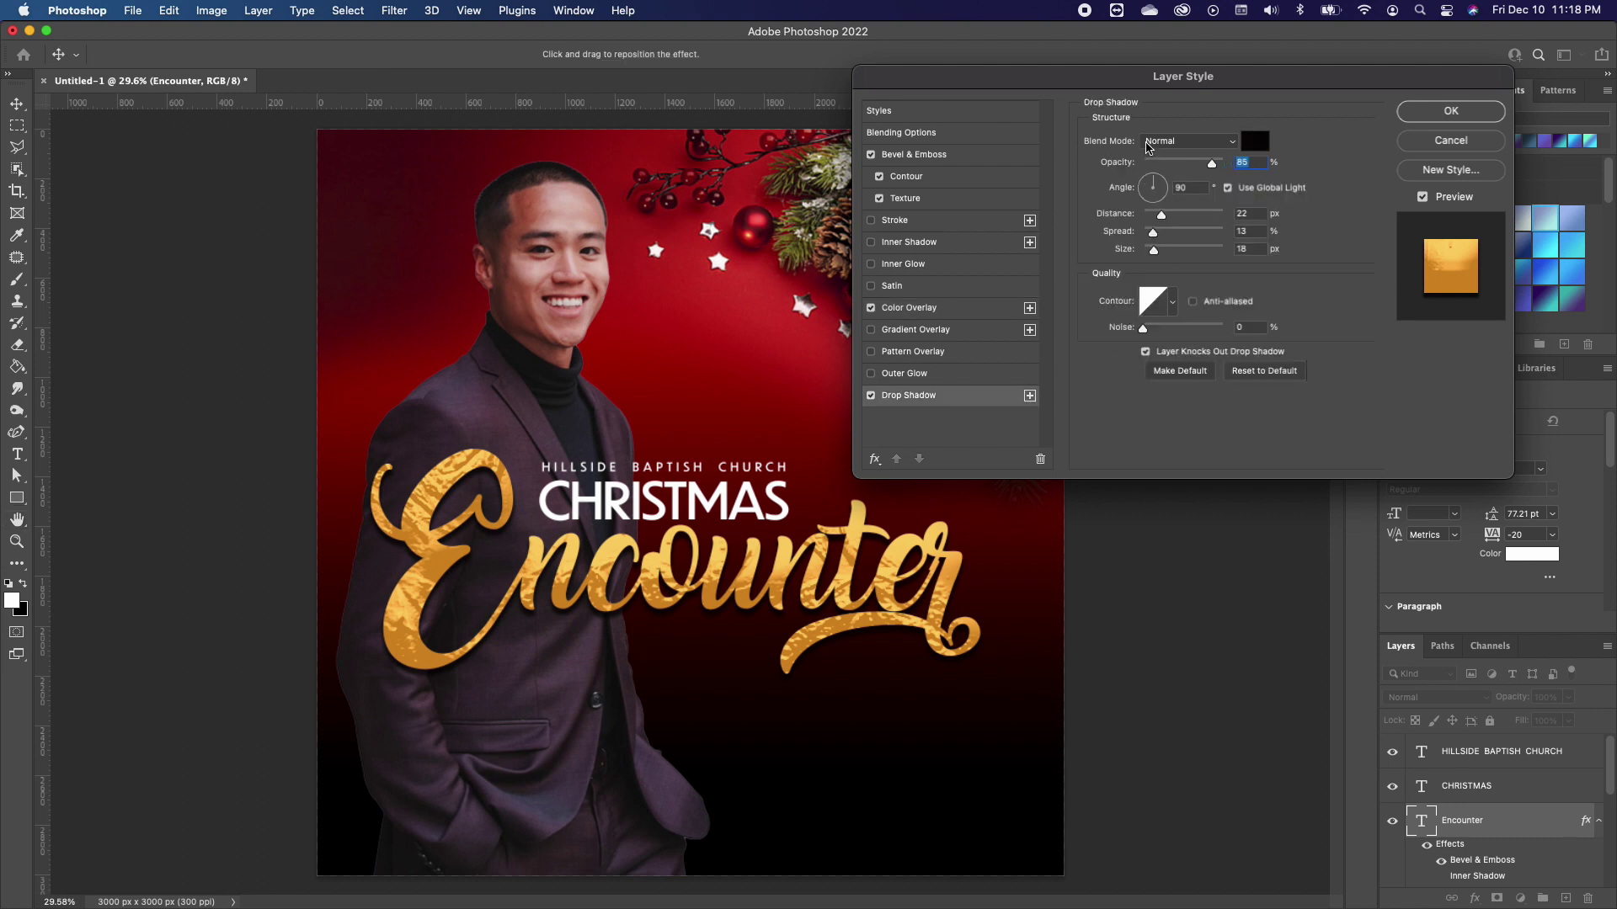
click(1223, 184)
click(1434, 113)
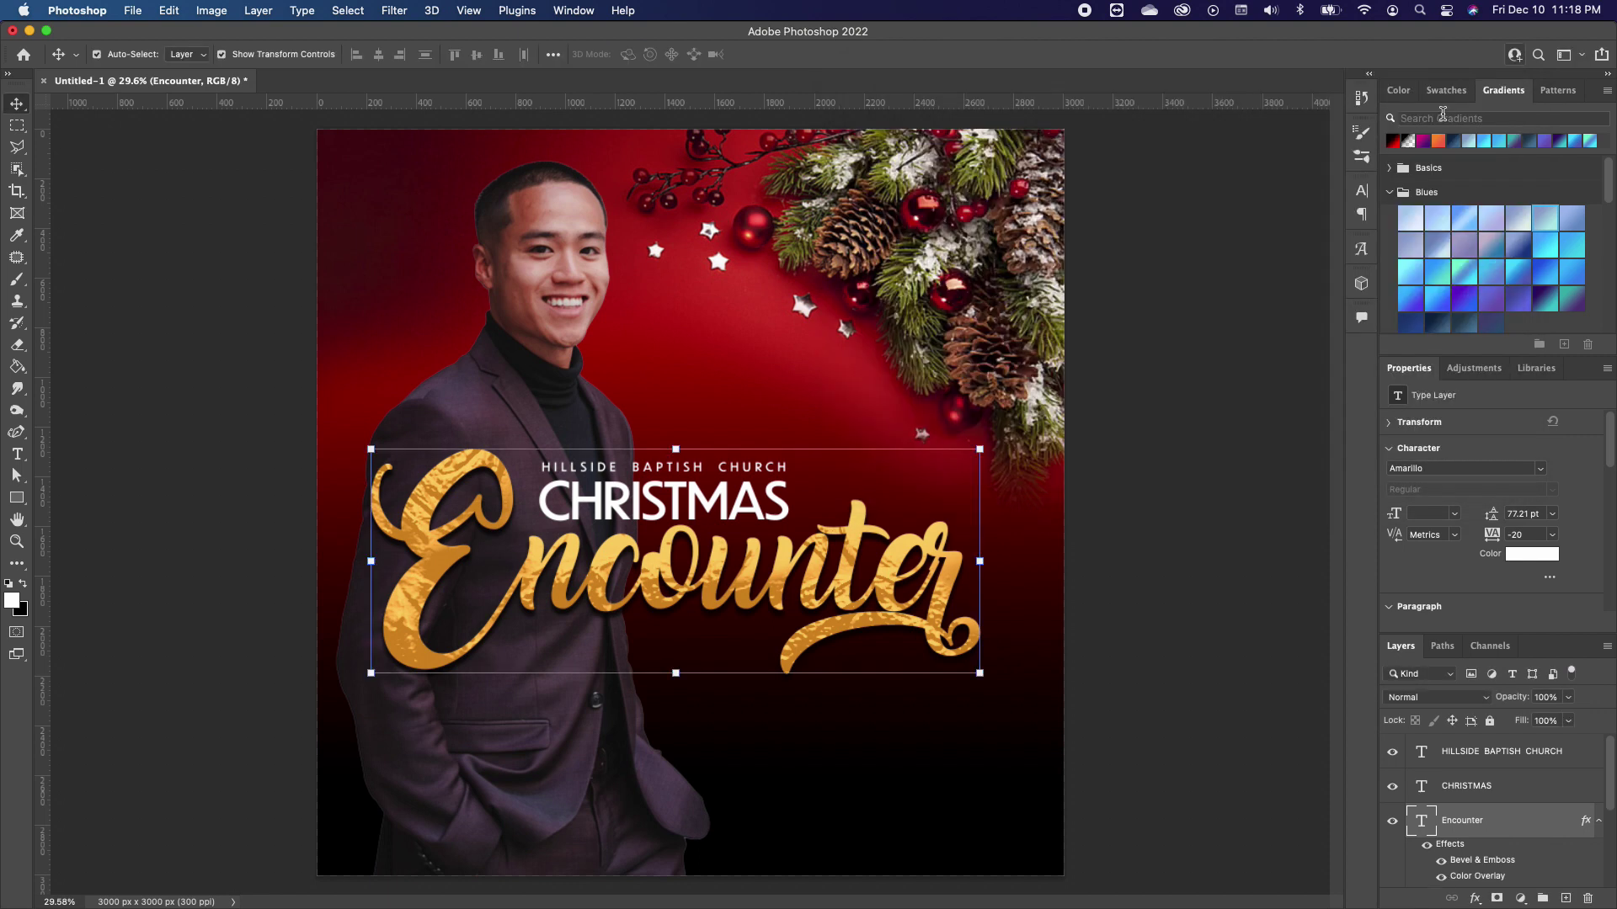
- Apply a Drop Shadow to the "CHRISTMAS" text layer with its preset settings
click(760, 503)
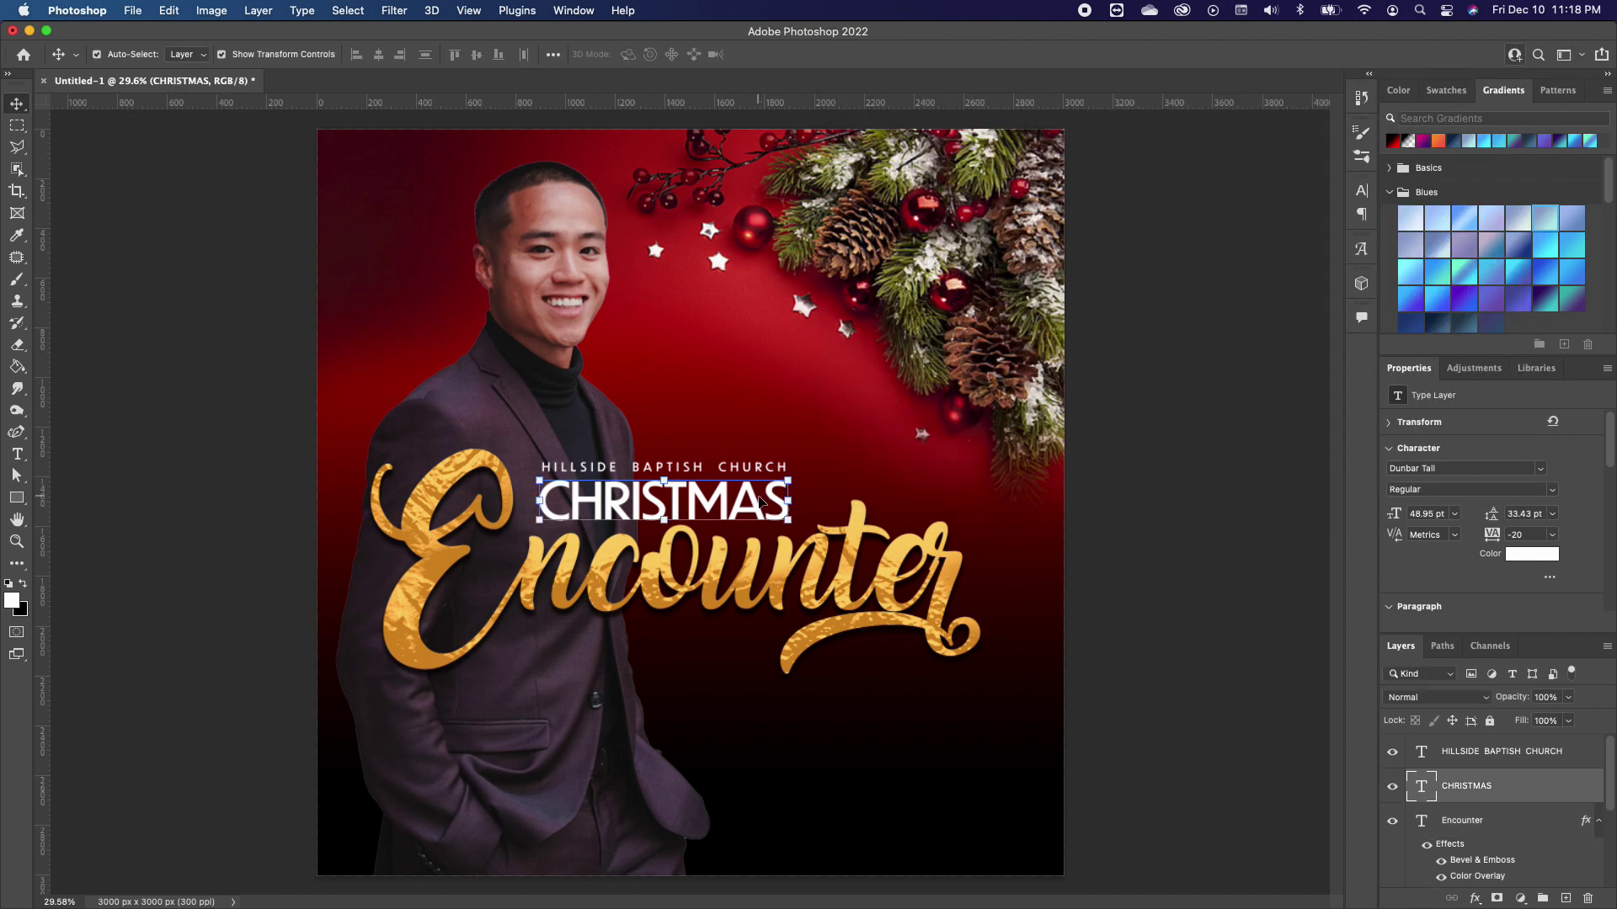
double_click(1588, 791)
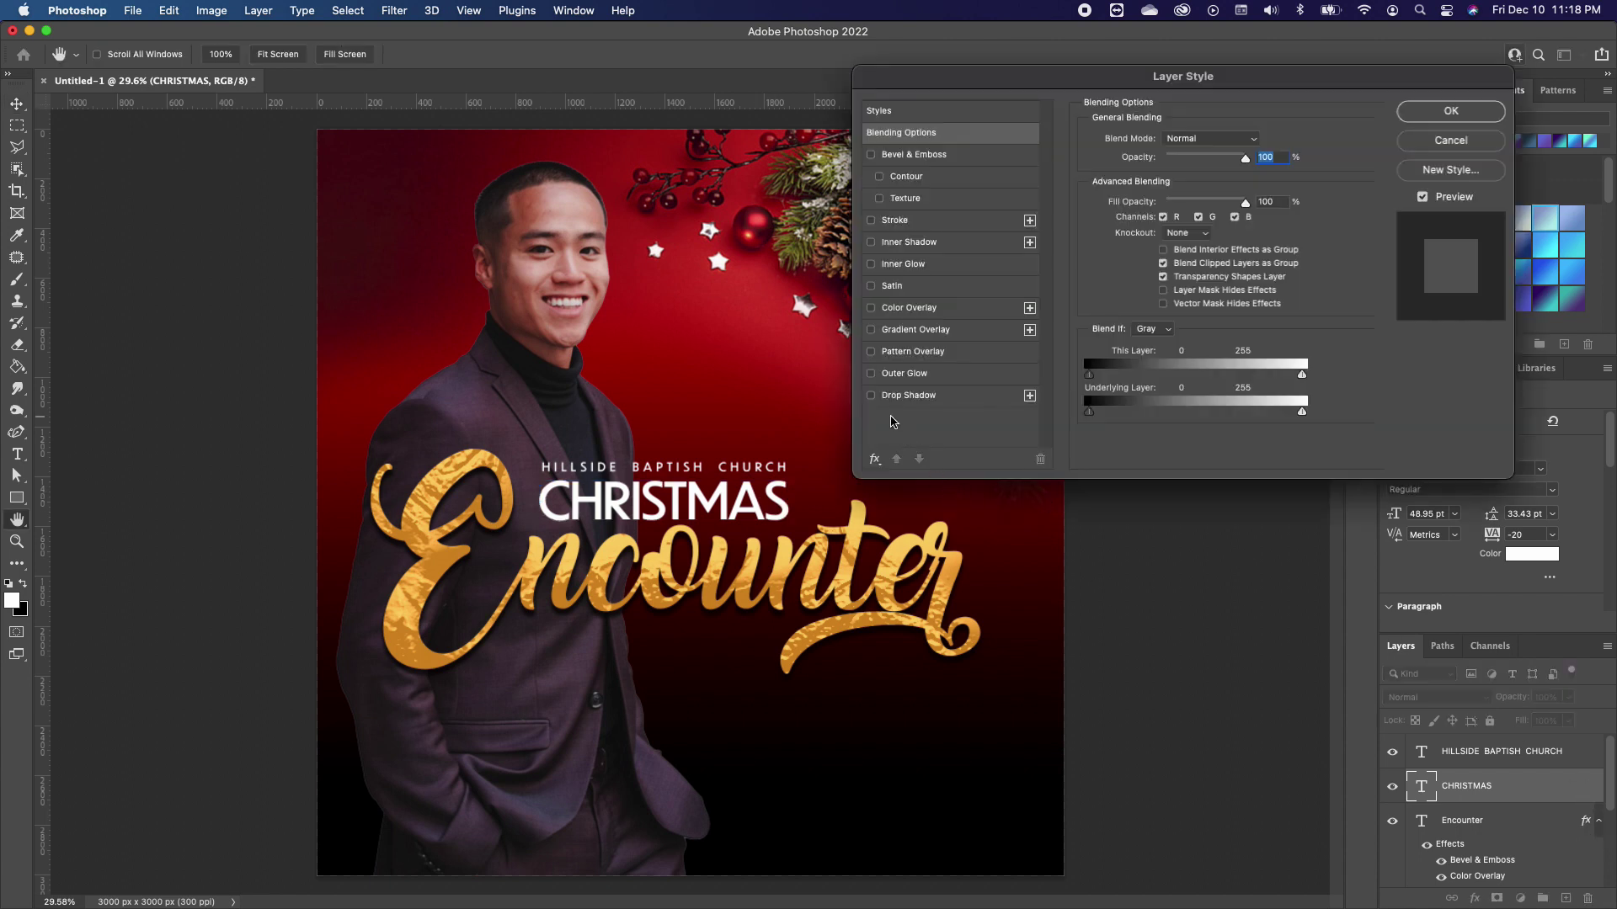
click(872, 396)
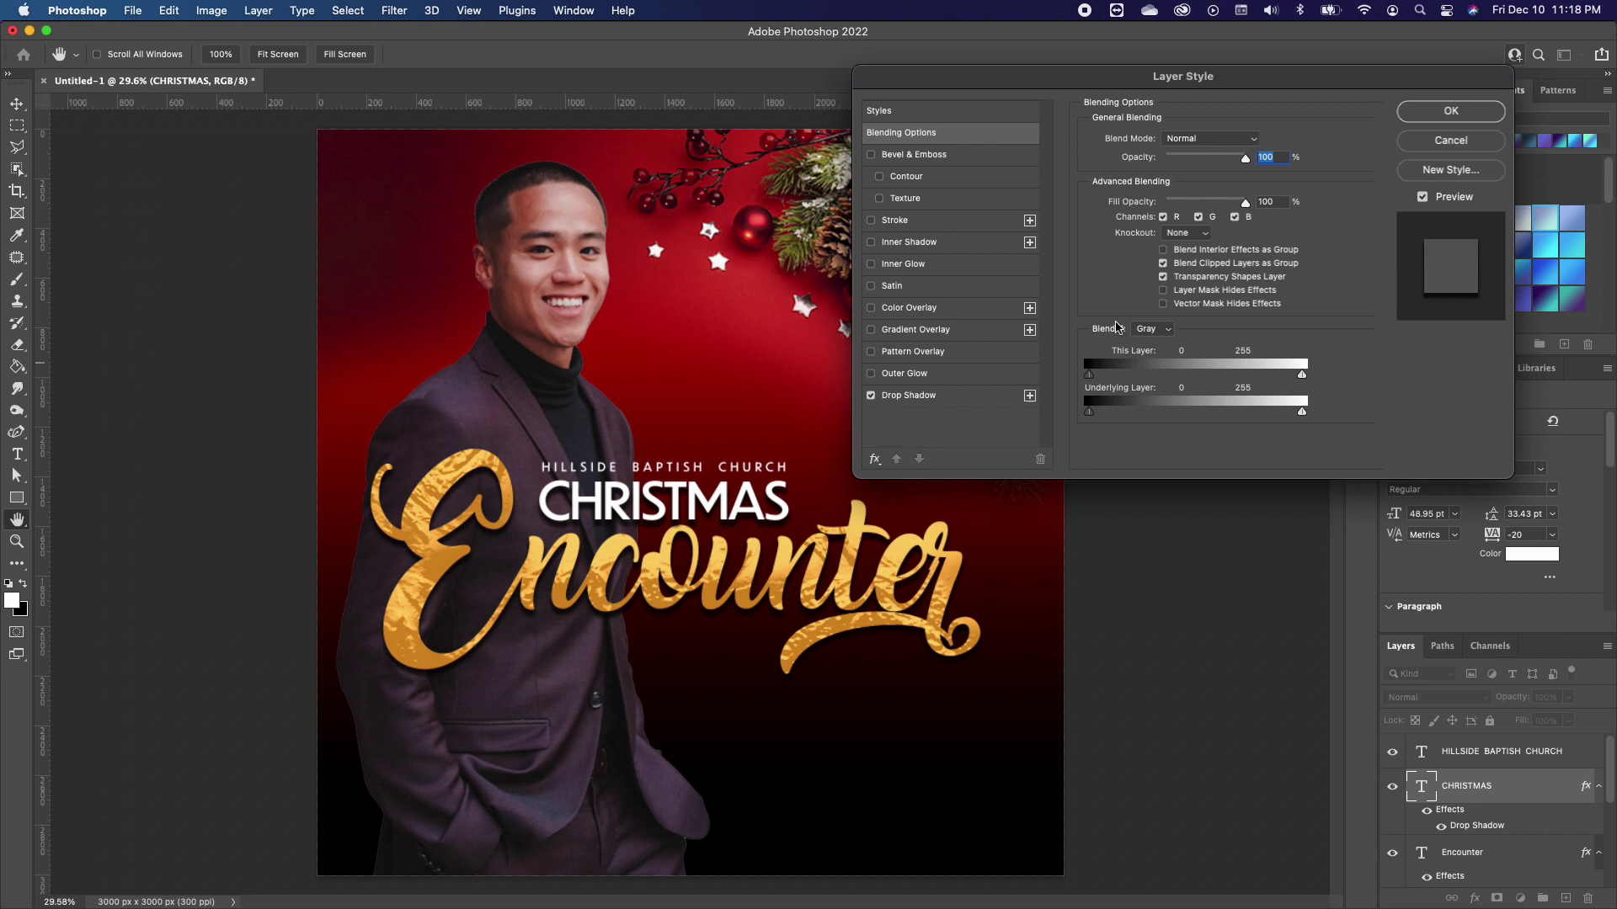
click(1487, 113)
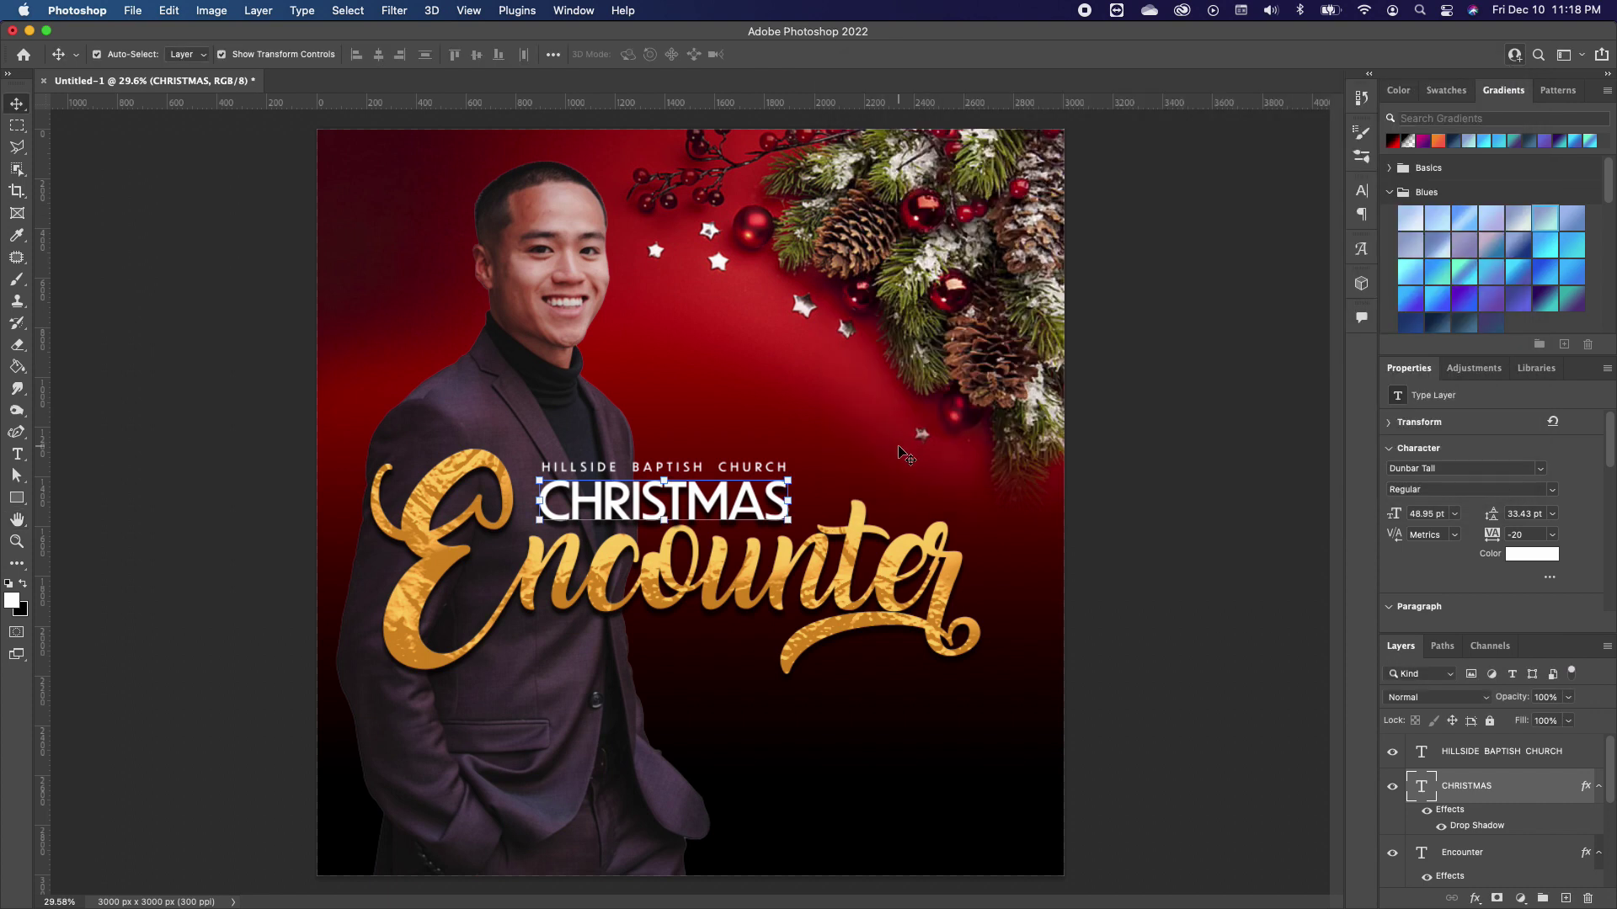
- Add the word "Service" in 51.25 pt Amalfi Coast and place it beneath the end of "Encounter"
key(t)
click(410, 295)
click(193, 54)
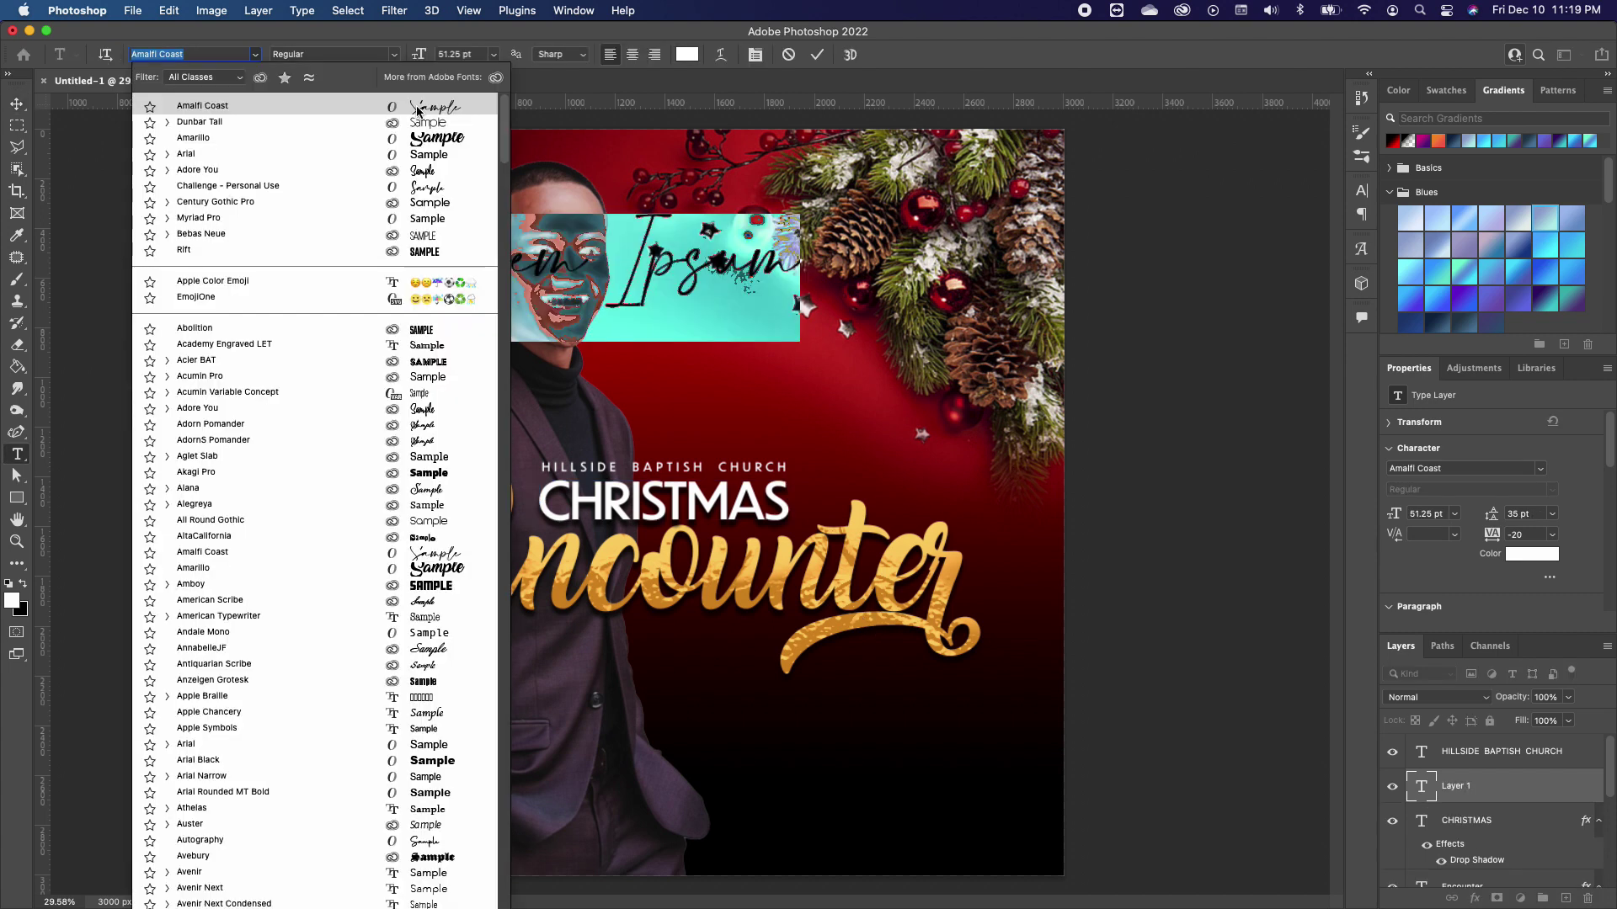
click(425, 115)
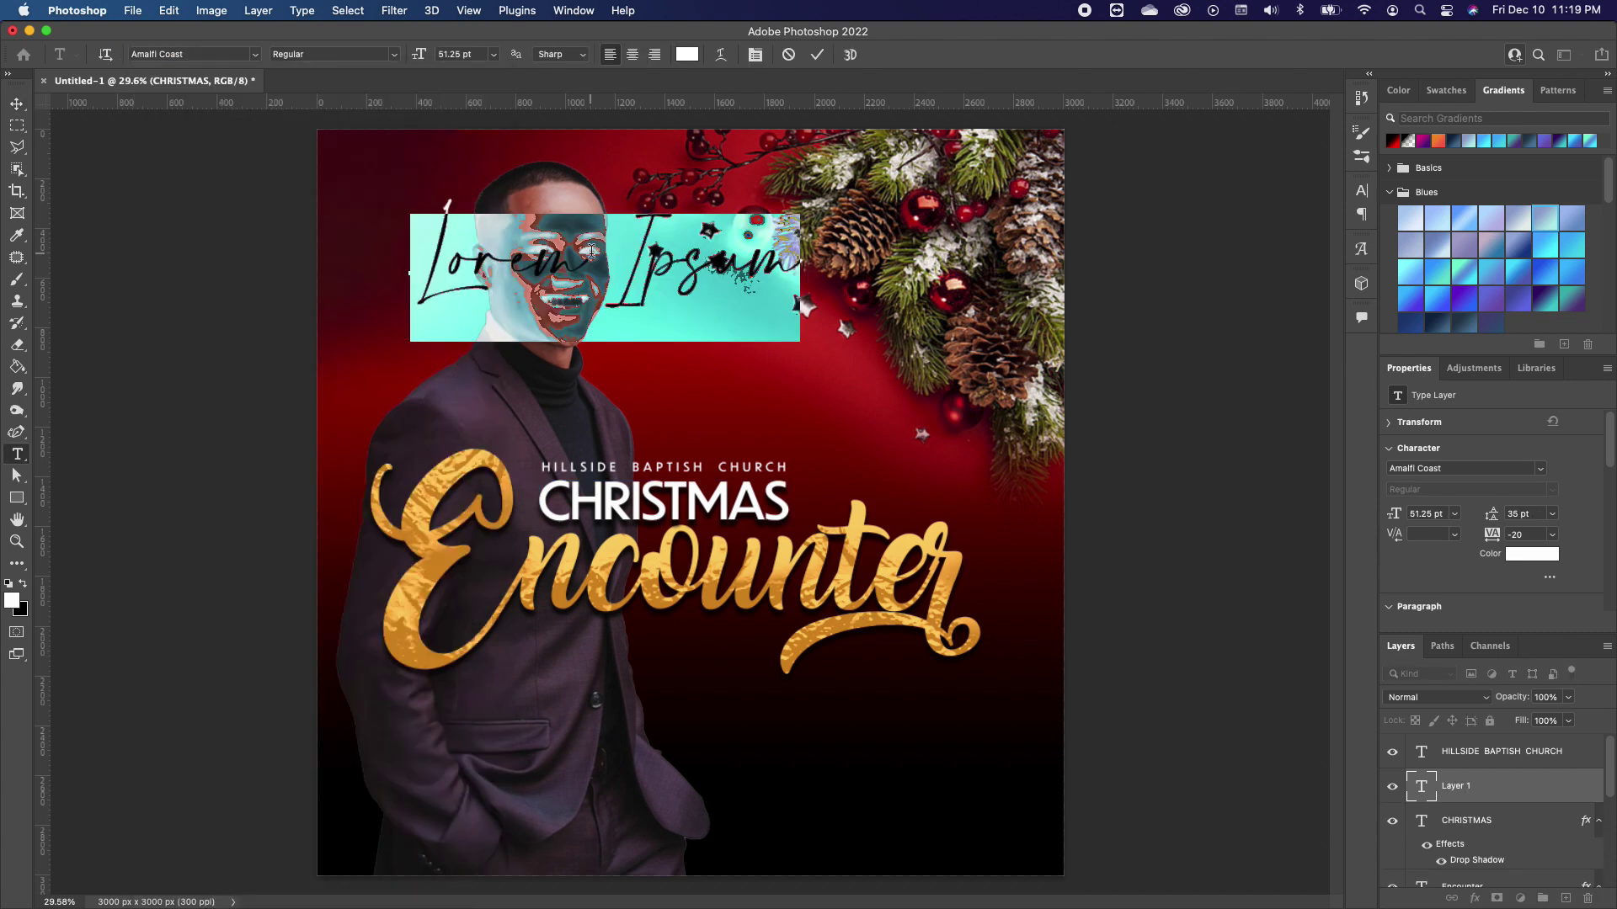
text(Ser)
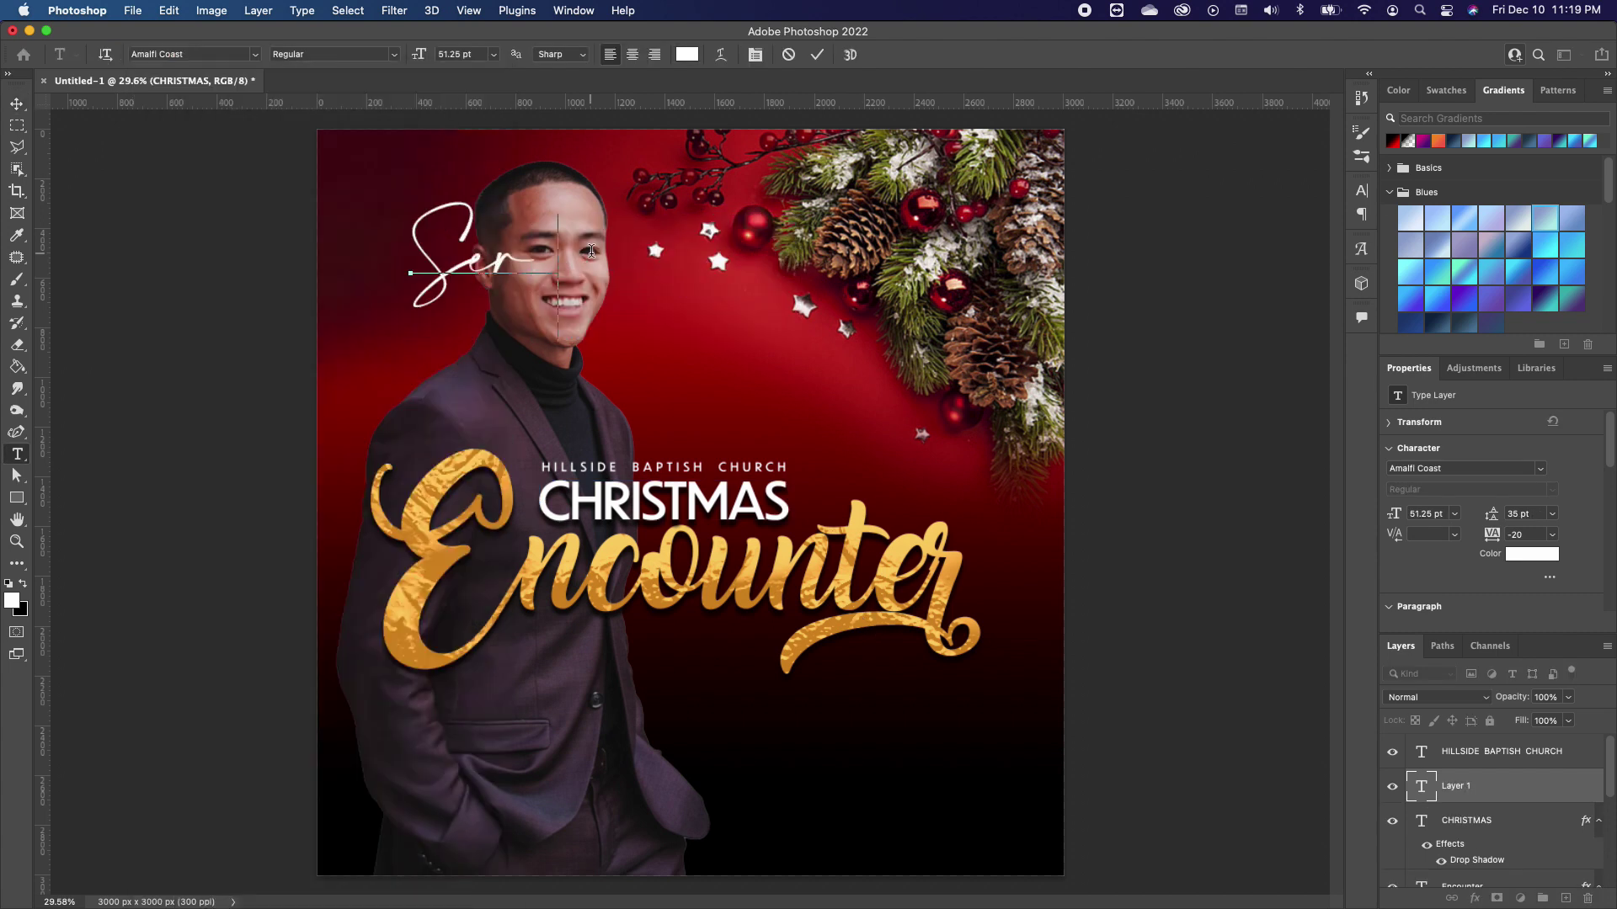
text(vice)
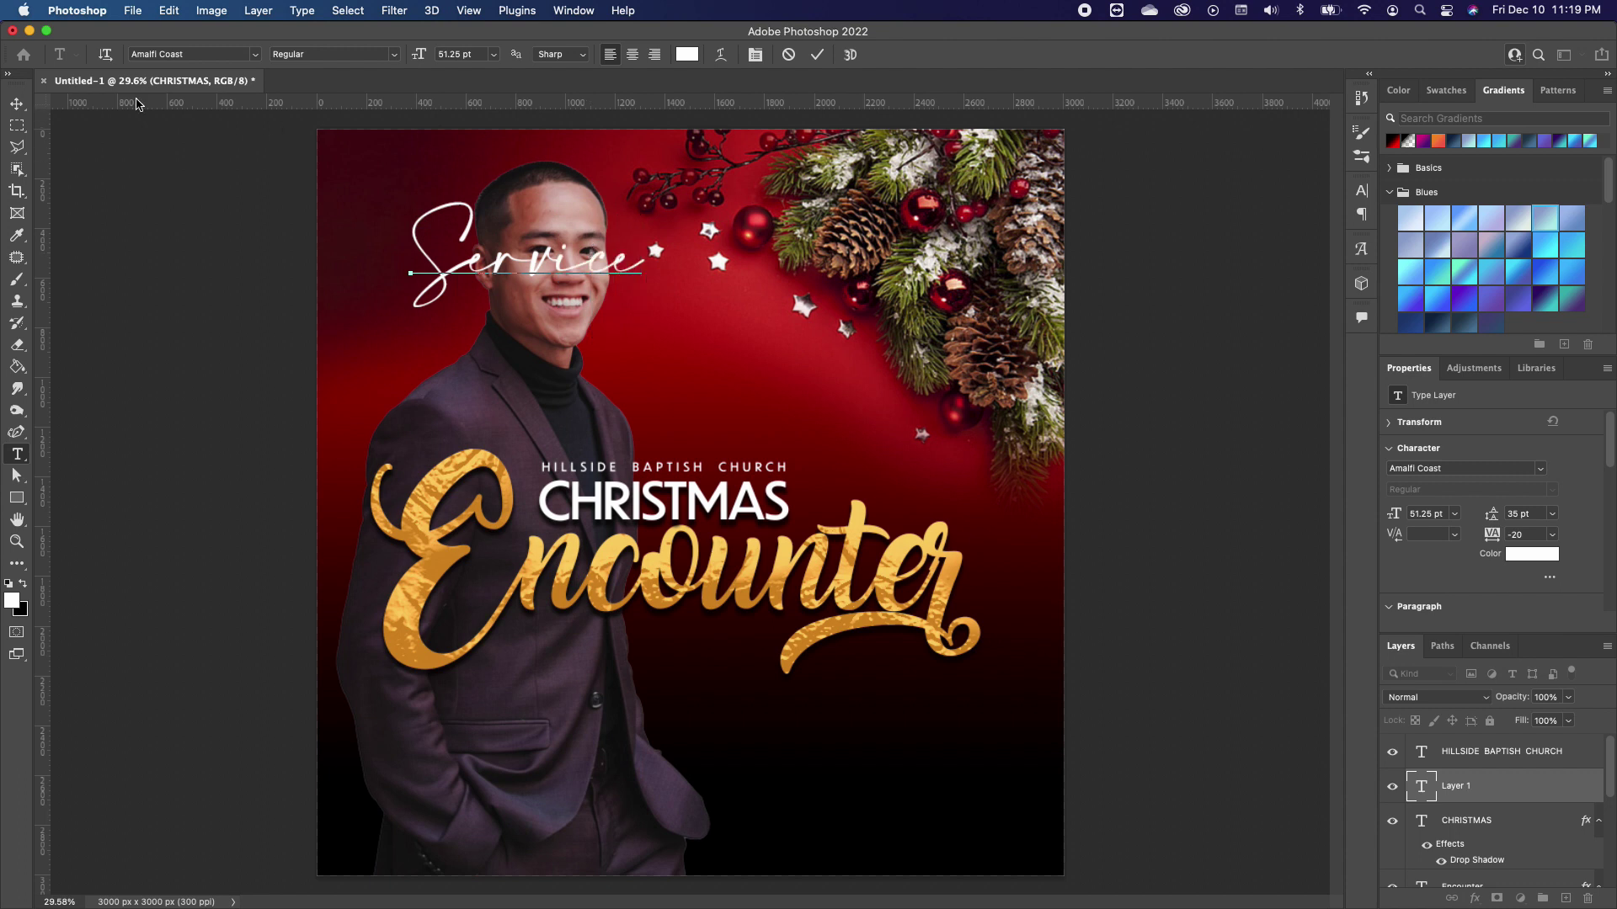
click(17, 103)
drag(618, 295, 901, 704)
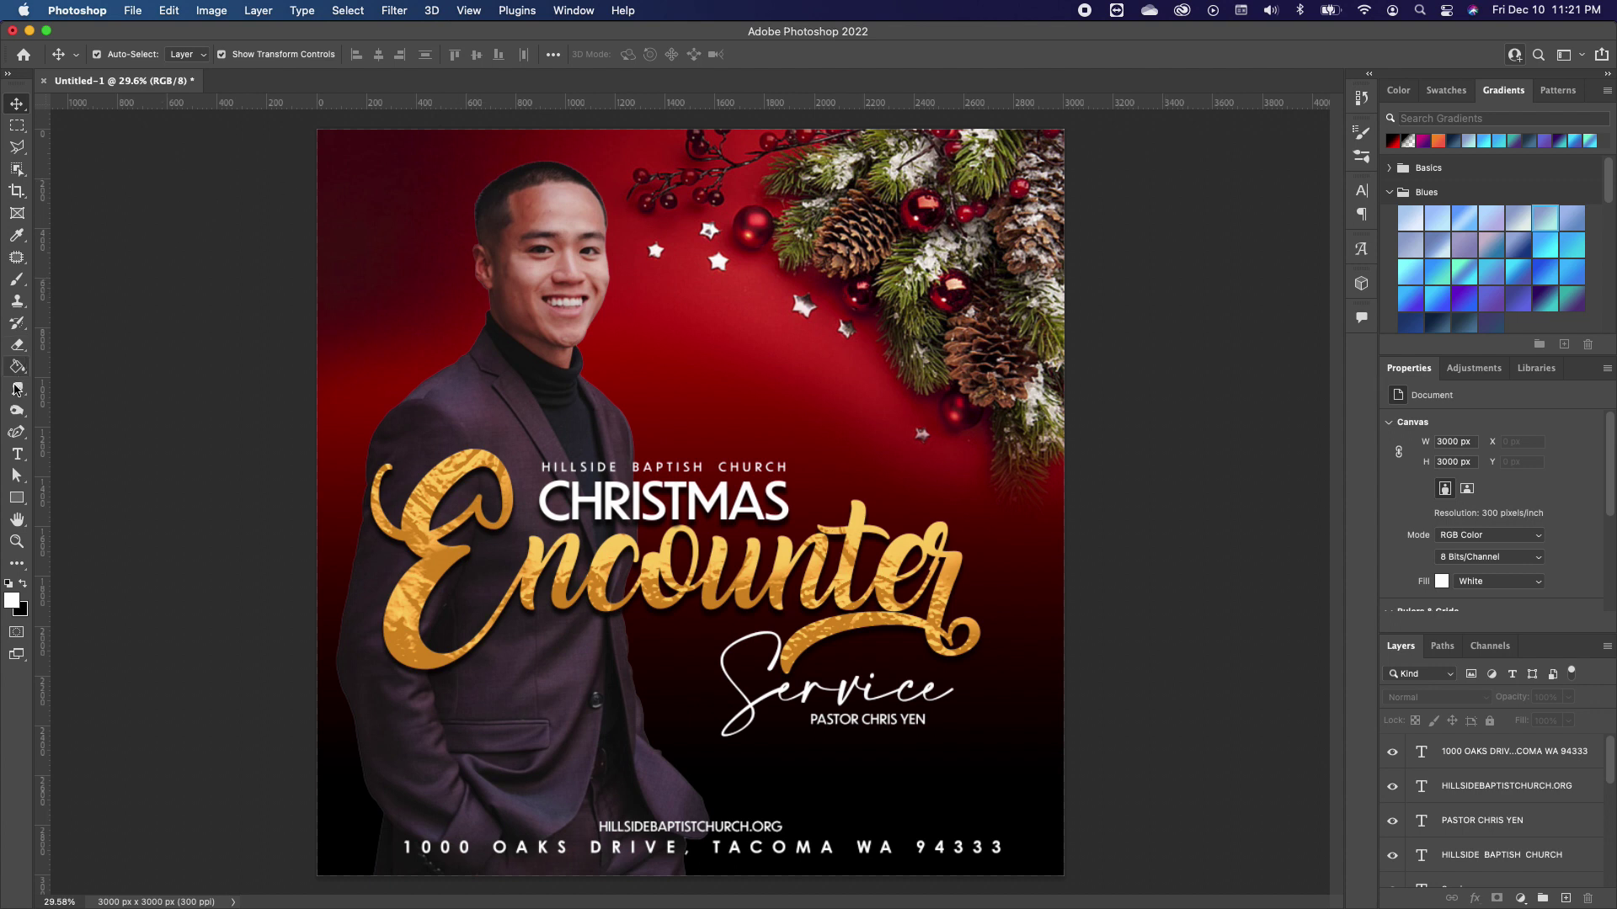
- Add the text "25" beside the man's head in 18 pt Century Gothic Pro Bold
click(17, 455)
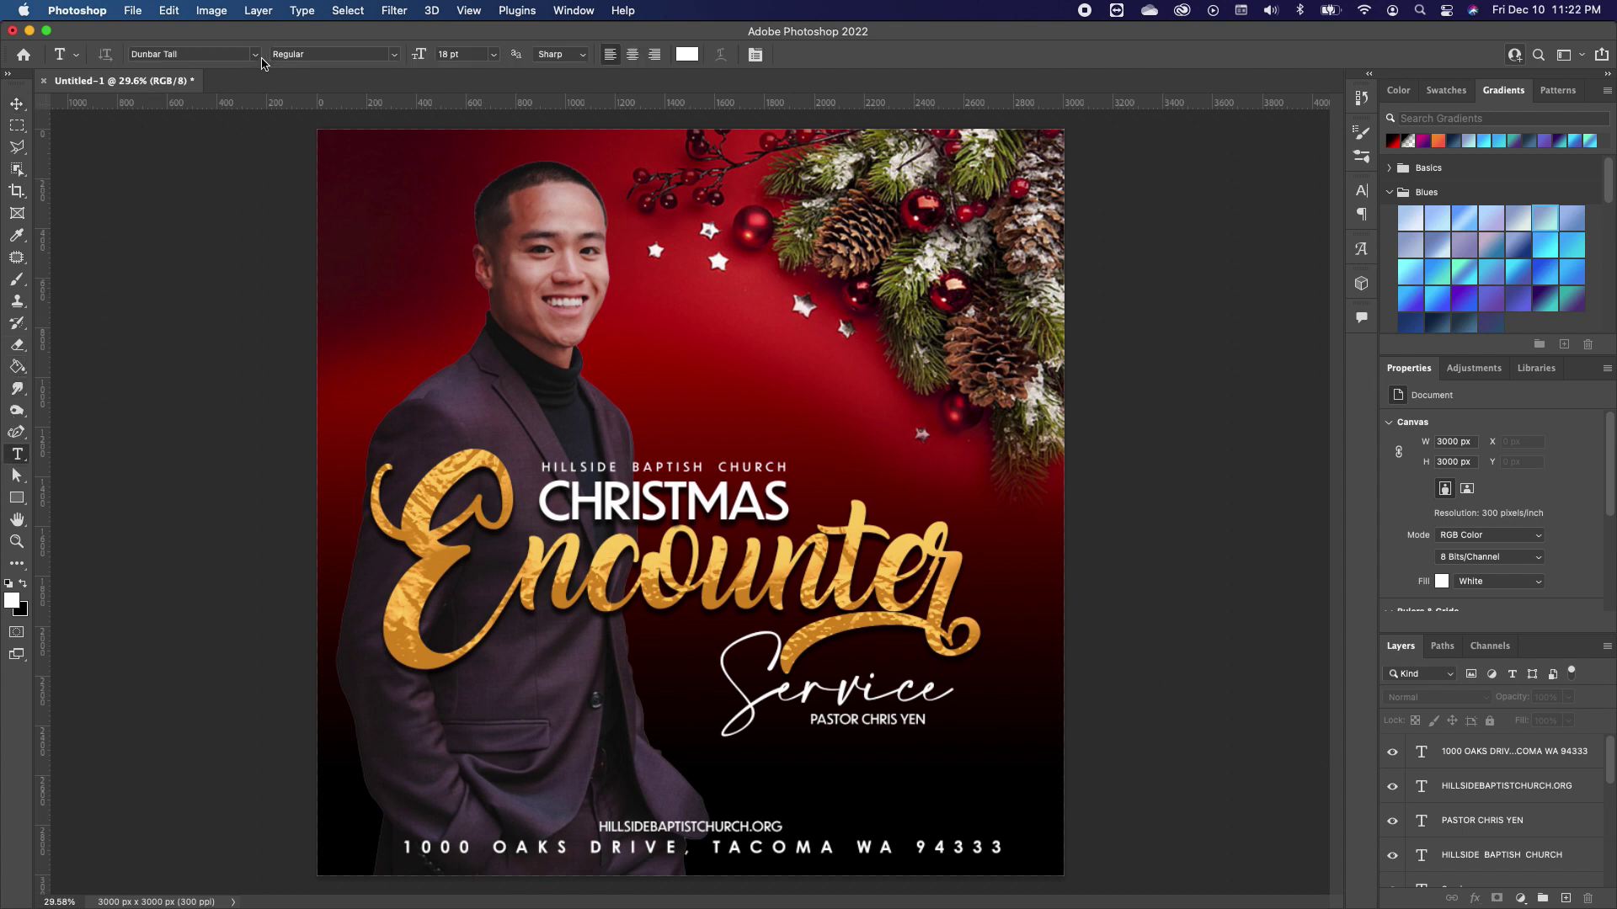
click(390, 228)
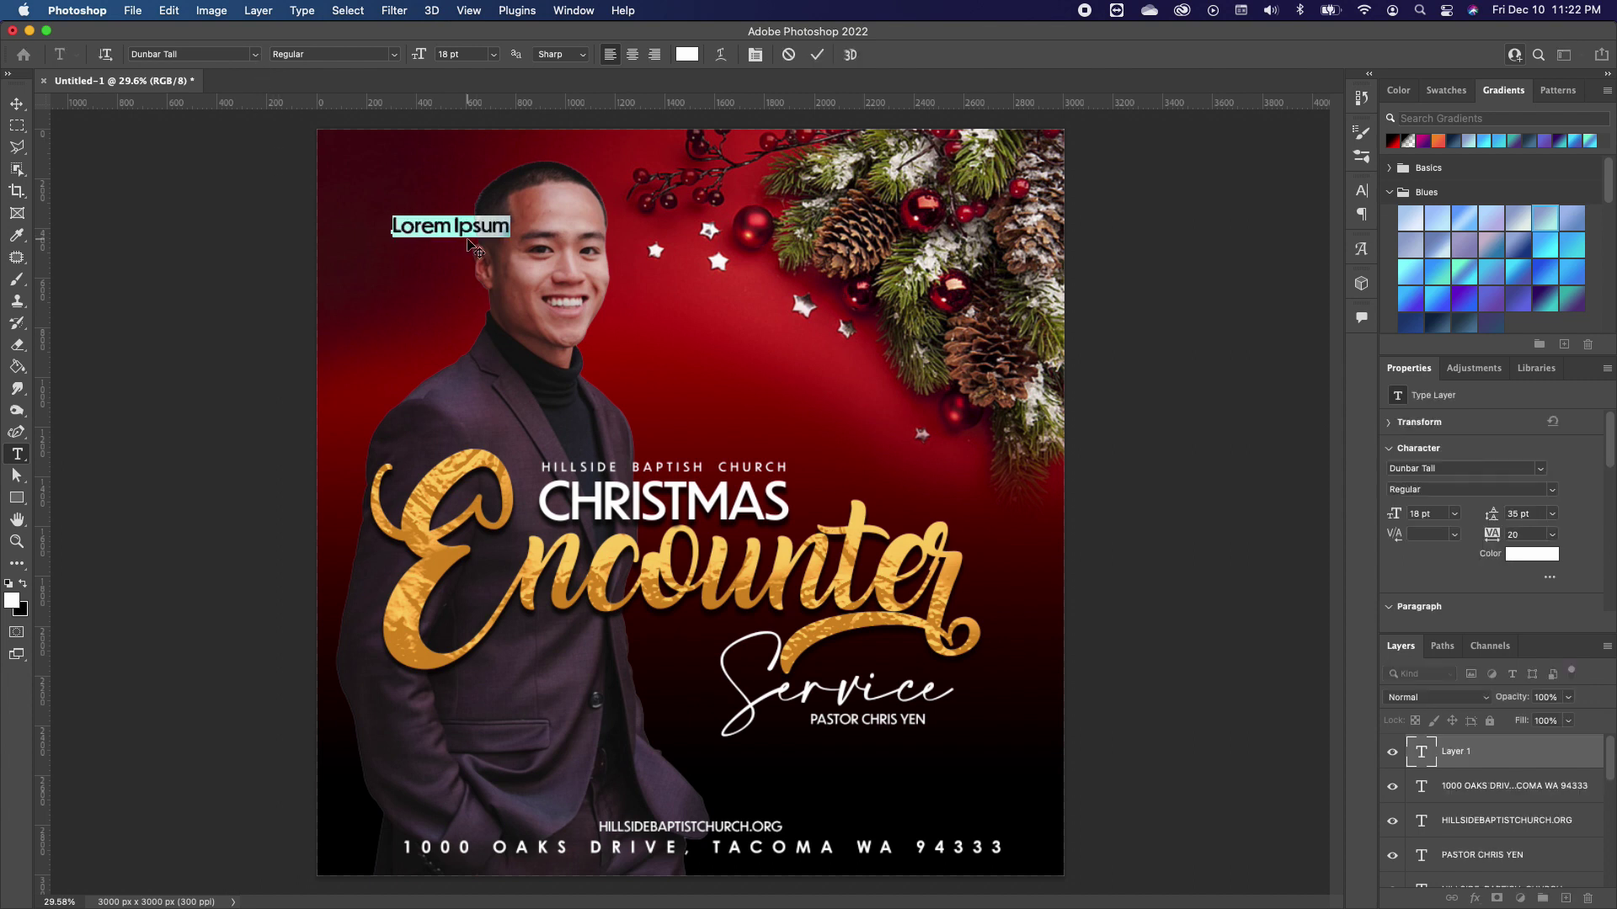
text(25)
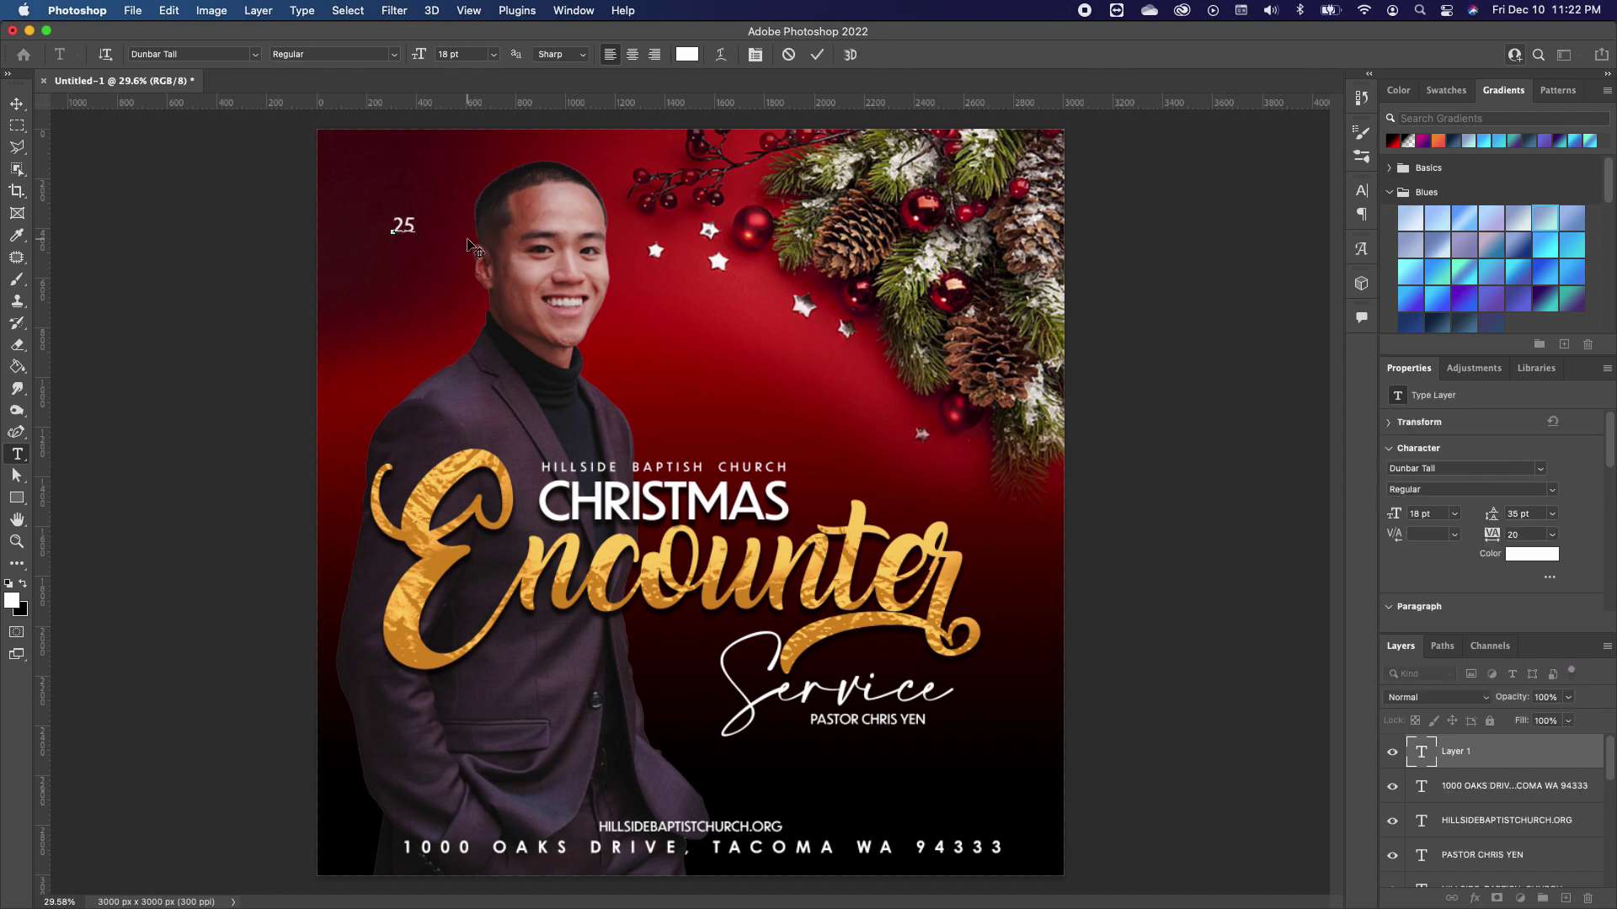
drag(418, 225, 373, 224)
click(395, 56)
click(265, 59)
click(256, 56)
click(235, 122)
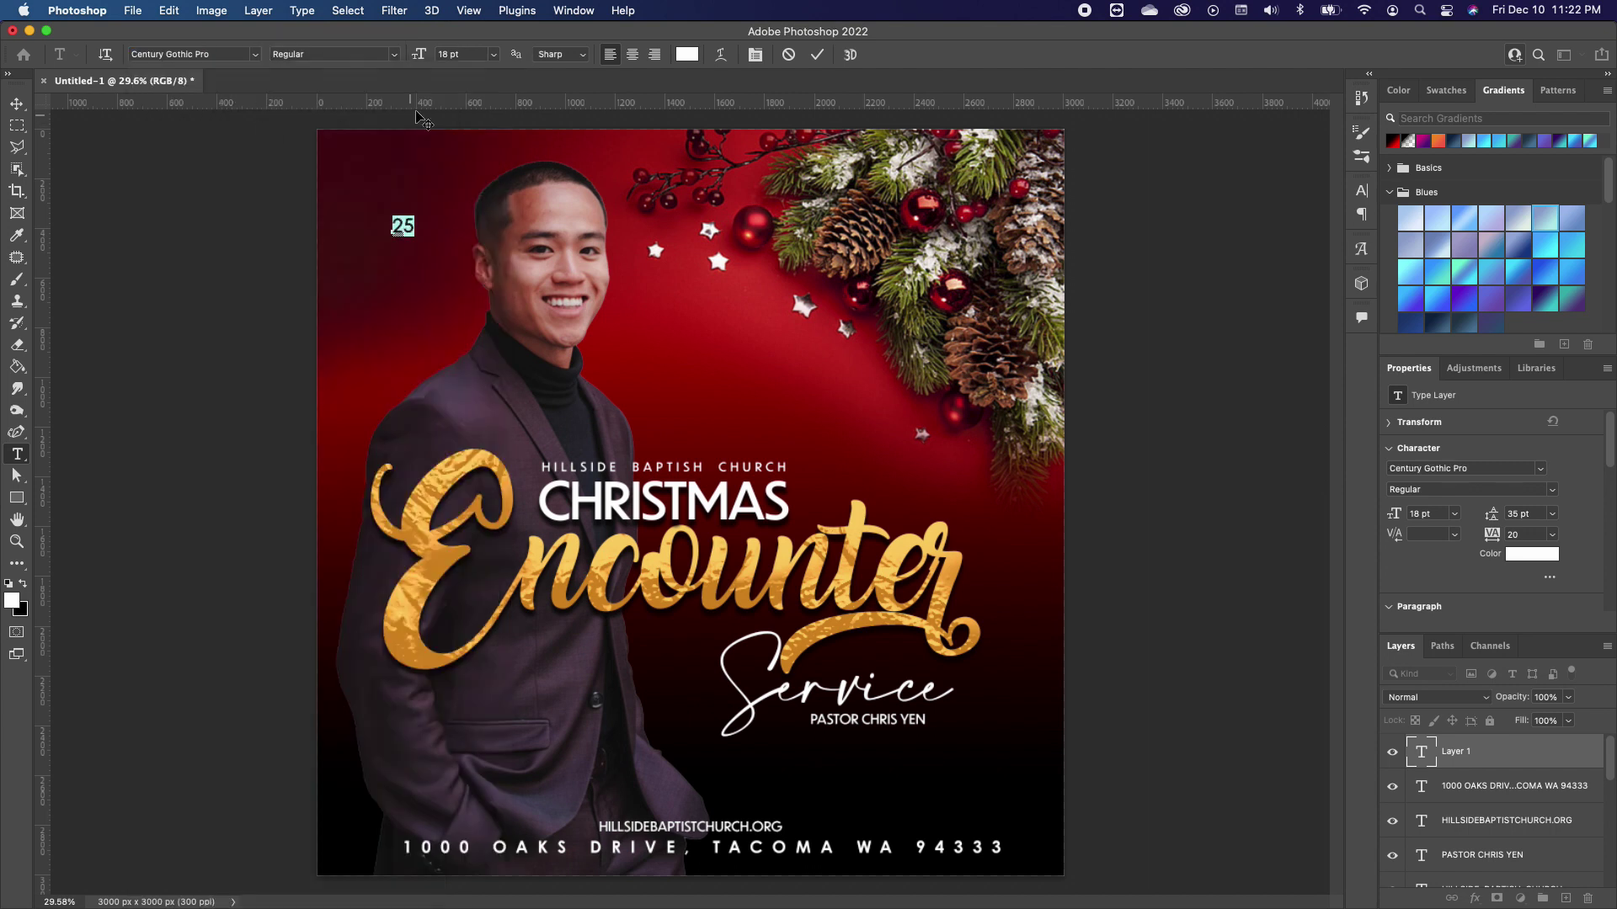
click(395, 56)
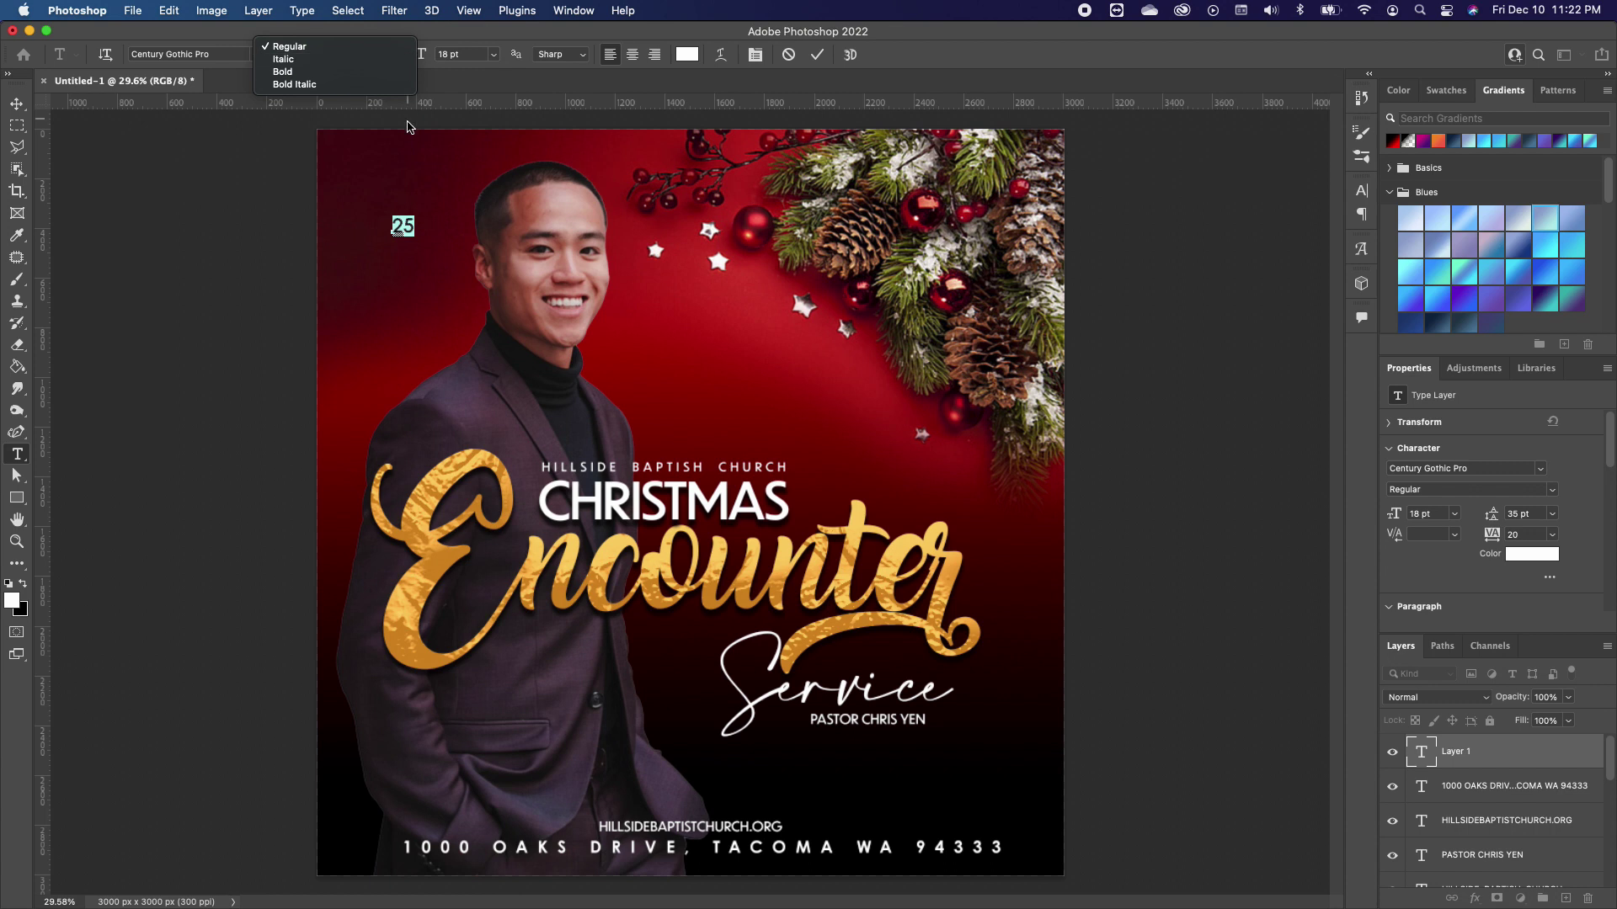
click(286, 79)
- Enlarge the "25" to about 78 pt and move it above the end of "Encounter"
click(25, 101)
key(ctrl+t)
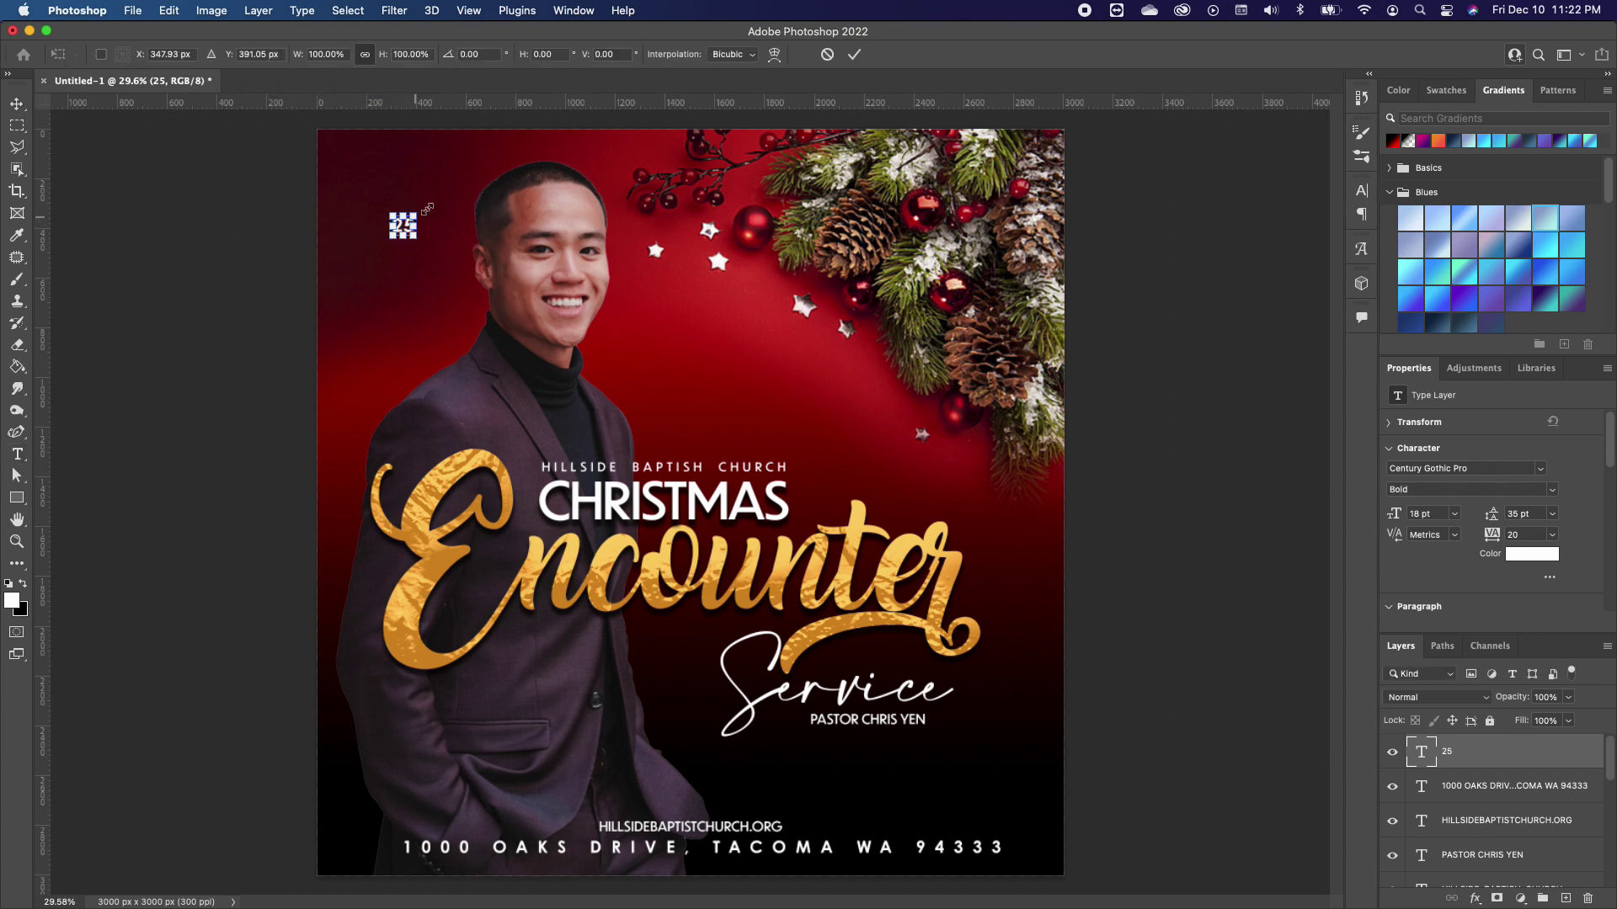
drag(416, 216, 969, 430)
key(Return)
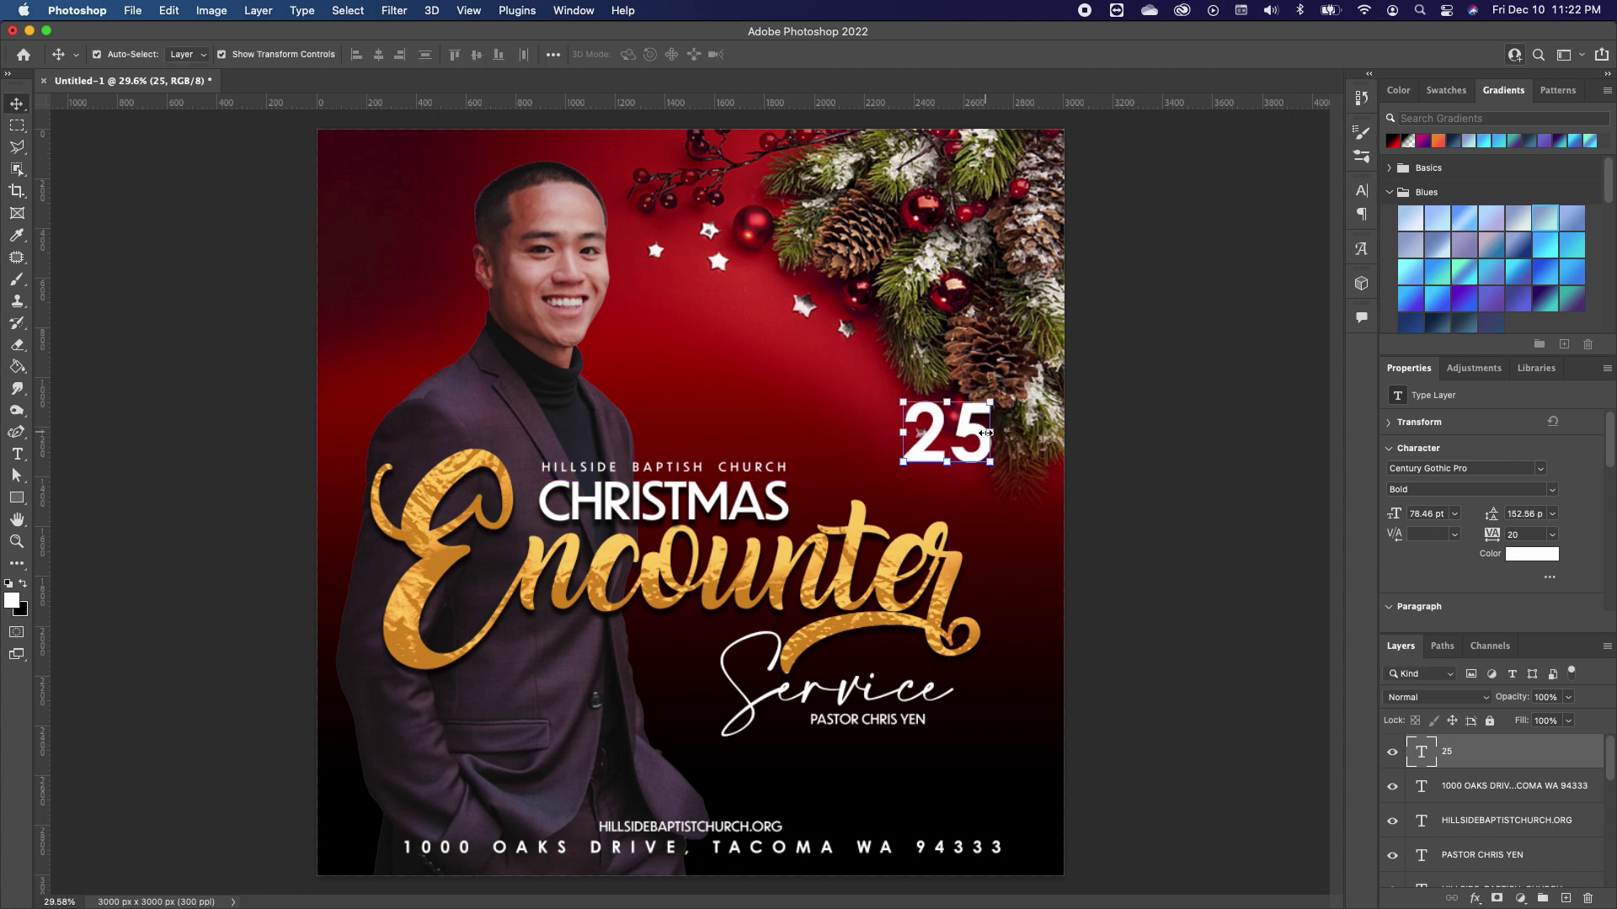
- Shift the "25" under the lowest pine cone and tighten its tracking to -80
drag(977, 432, 1010, 432)
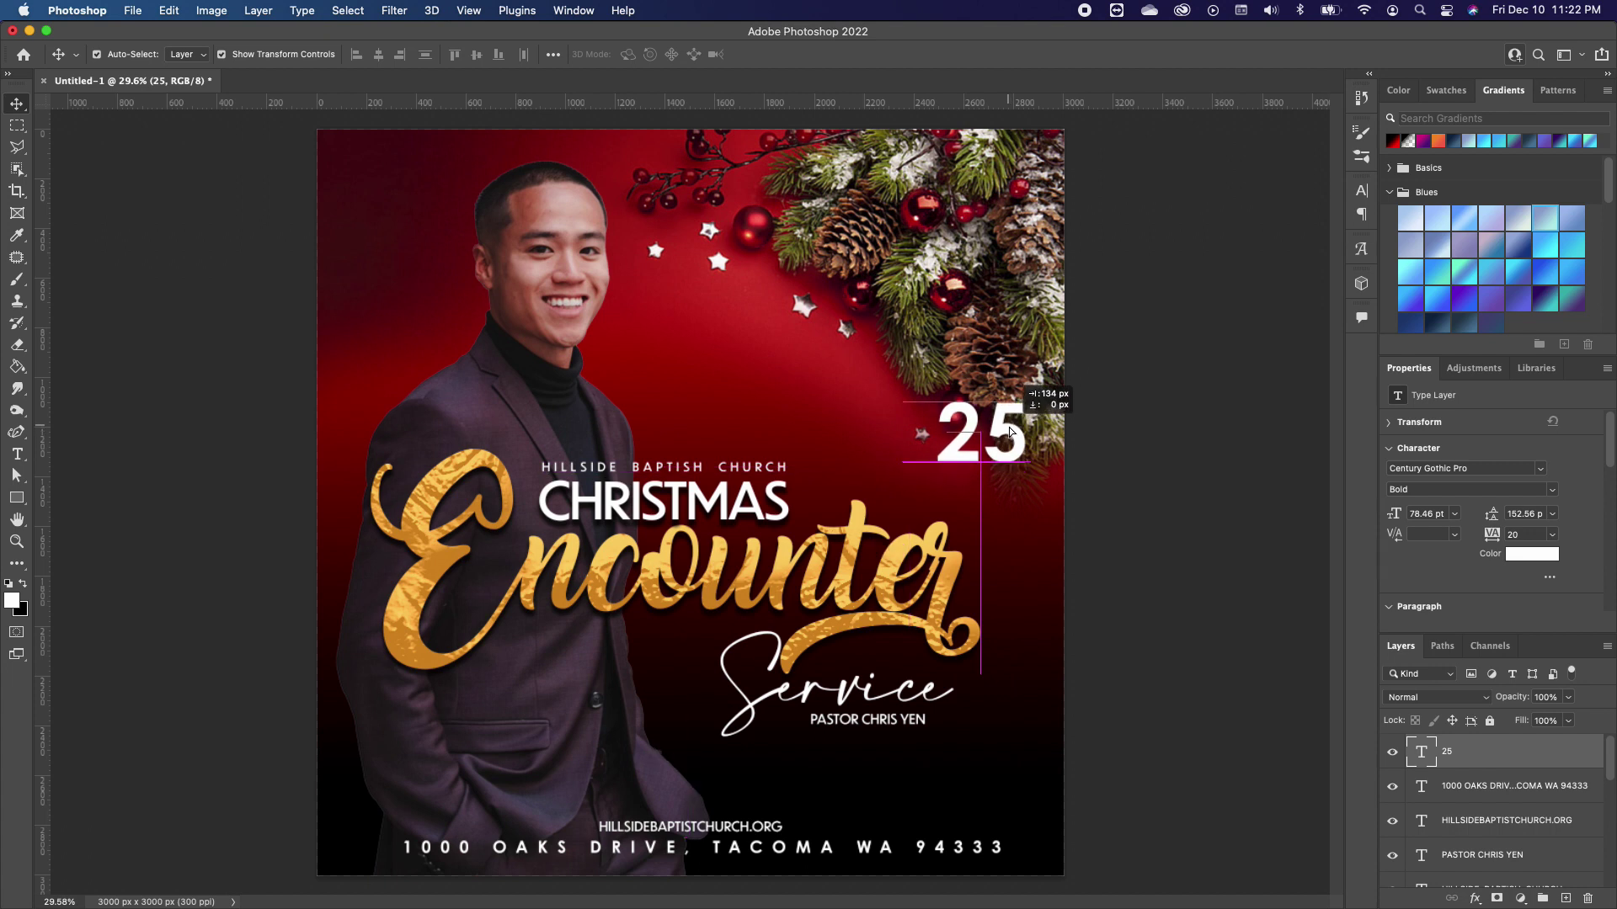
drag(1491, 540, 1492, 541)
drag(993, 438, 998, 441)
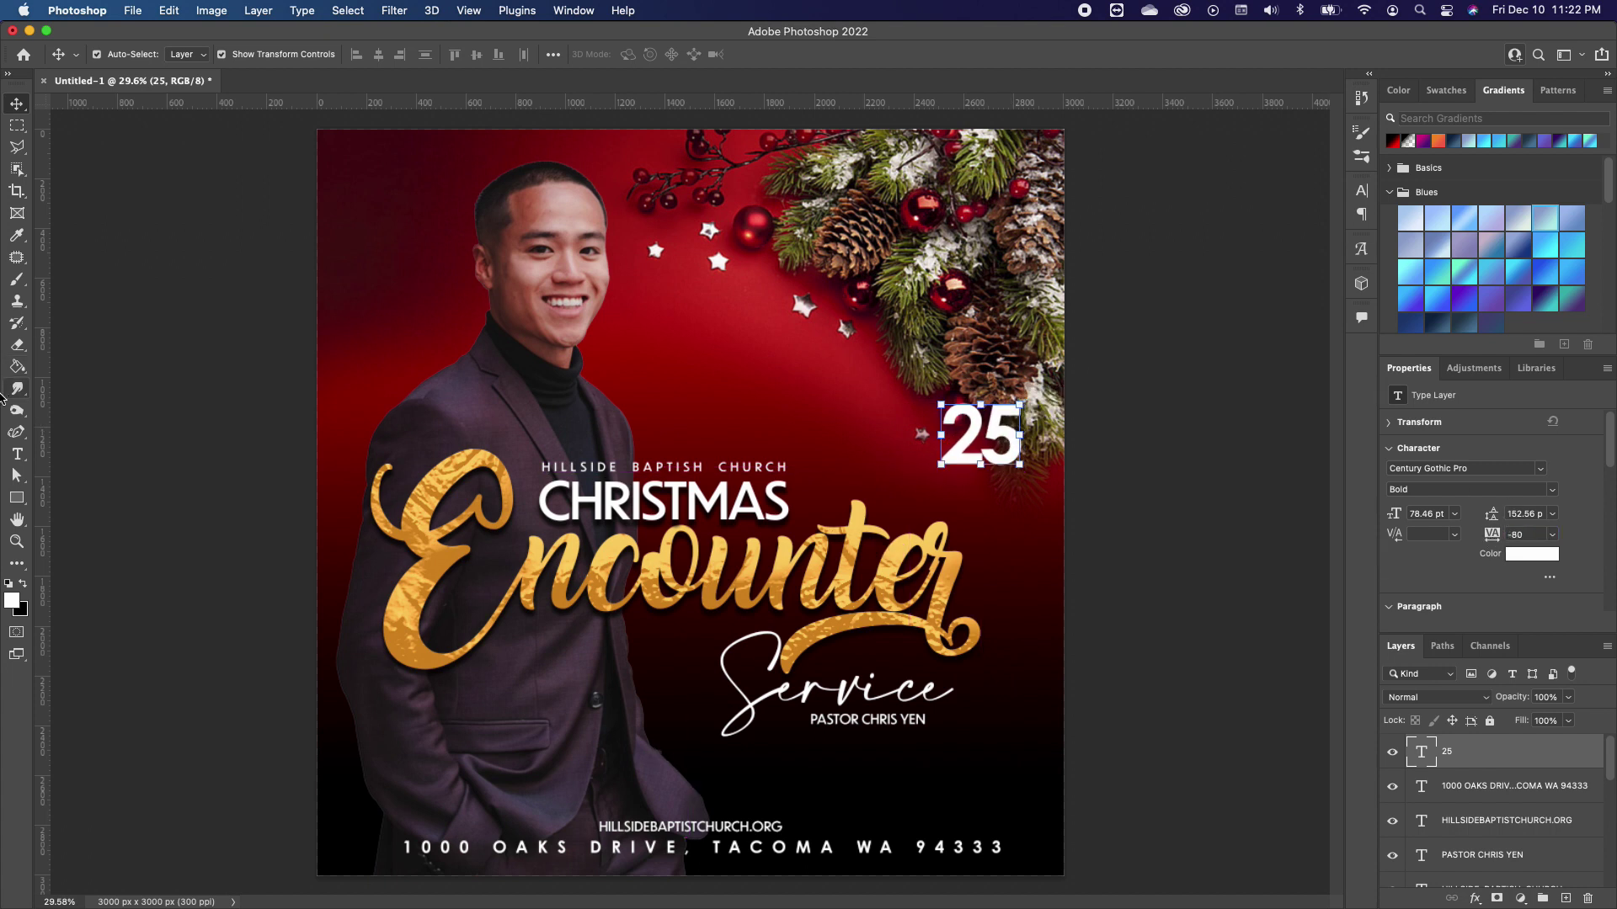
- Draw a rectangle about 154 by 241 px beside the "25" at the flyer's edge and fill it with blue
click(16, 453)
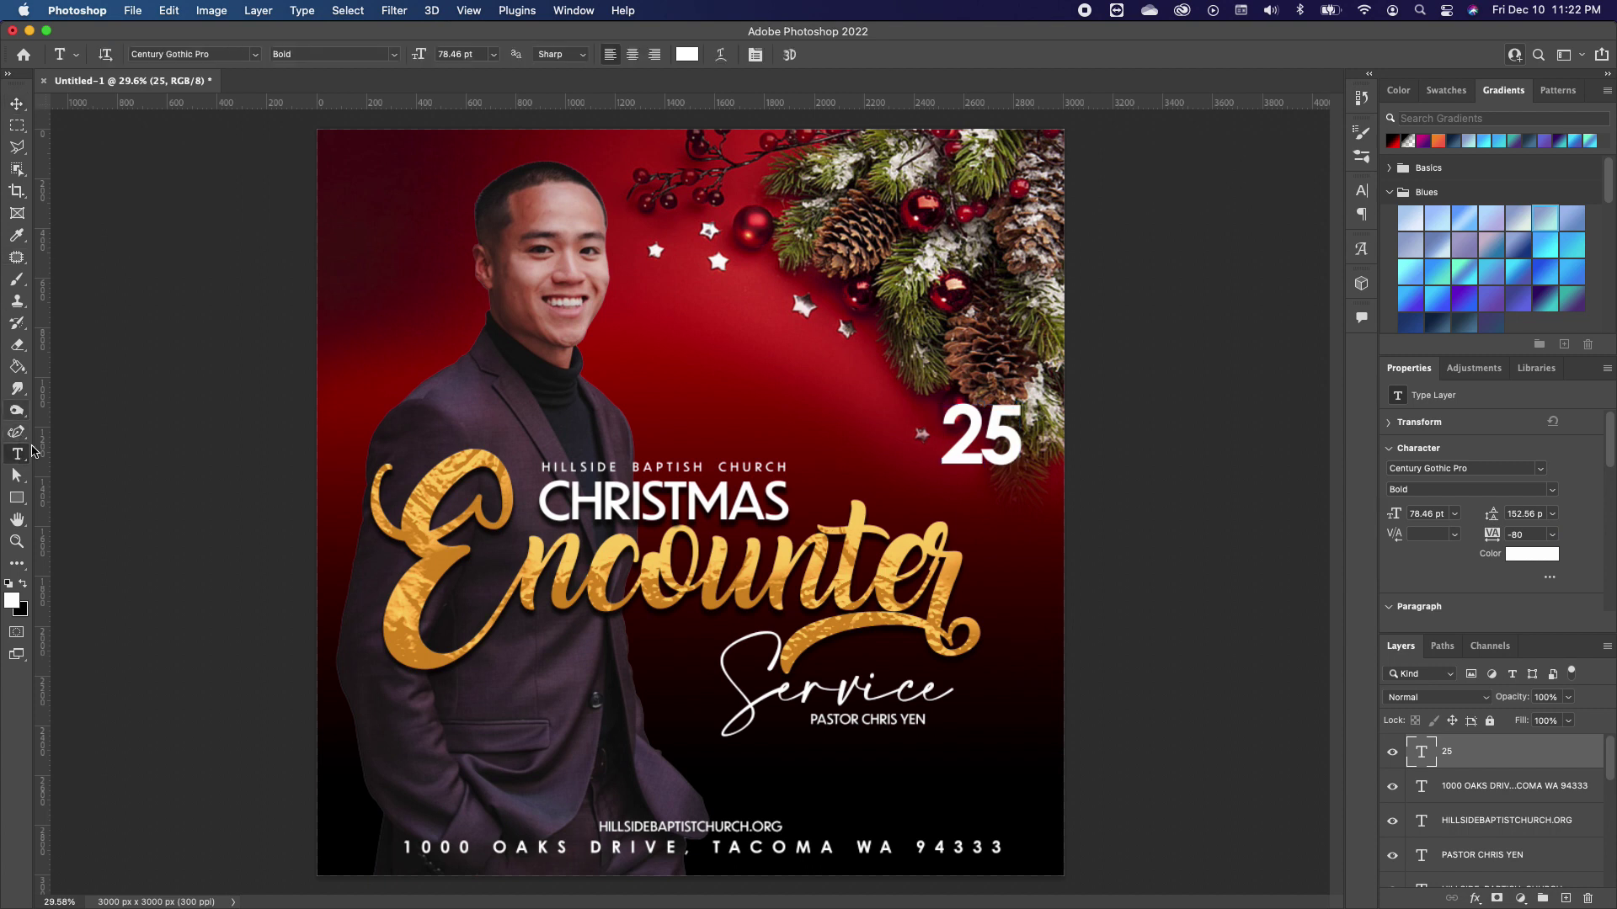
click(17, 498)
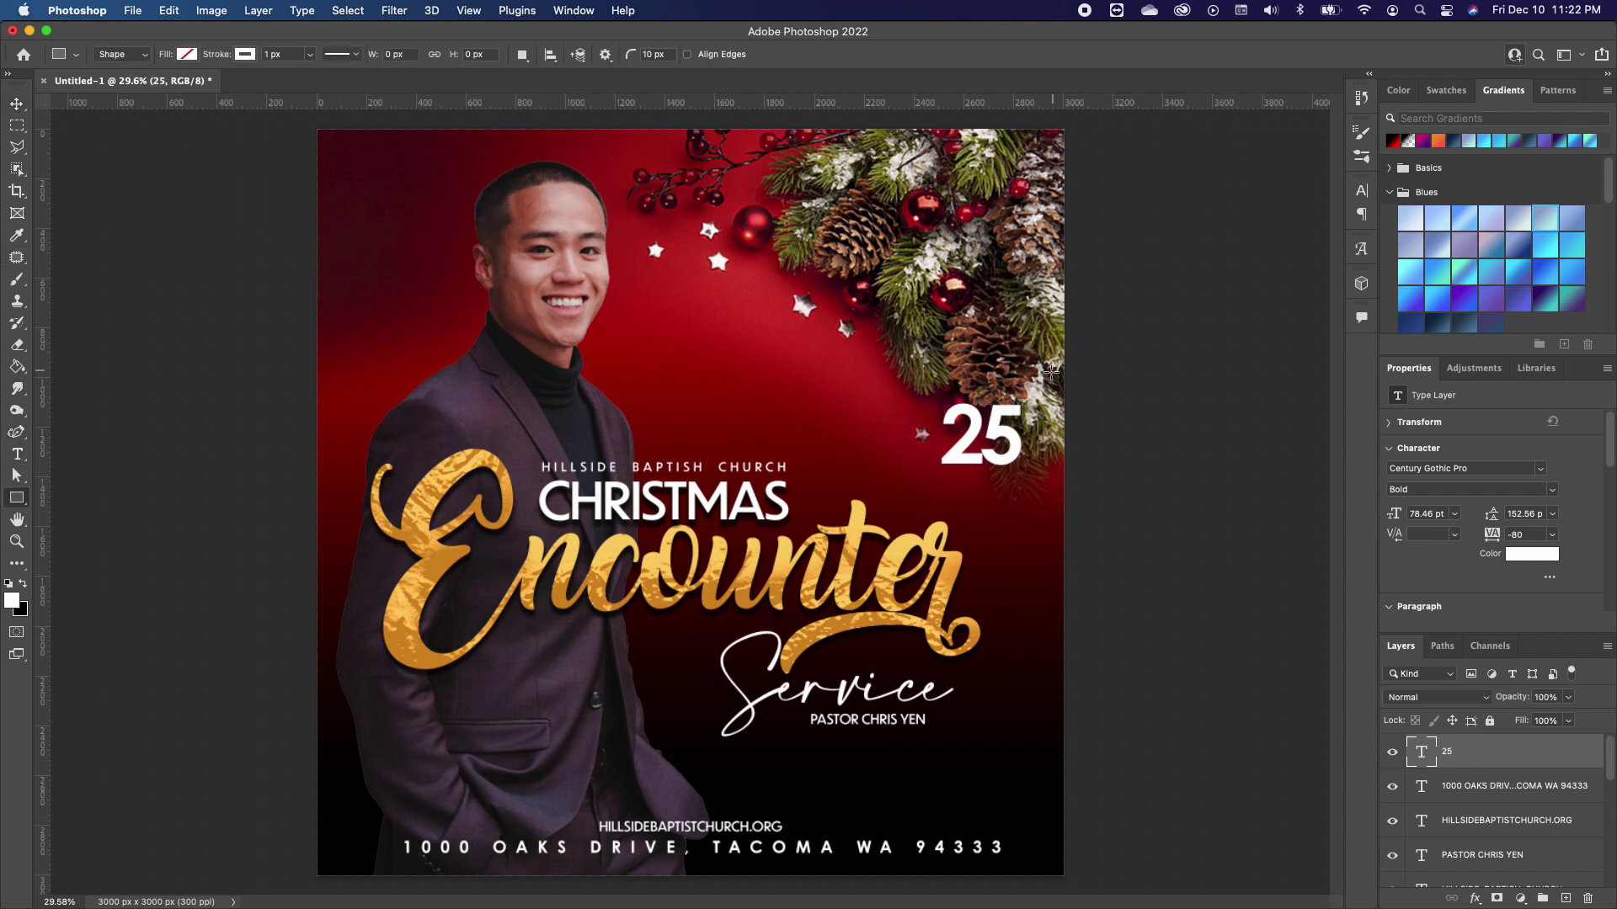
drag(1025, 406, 1064, 466)
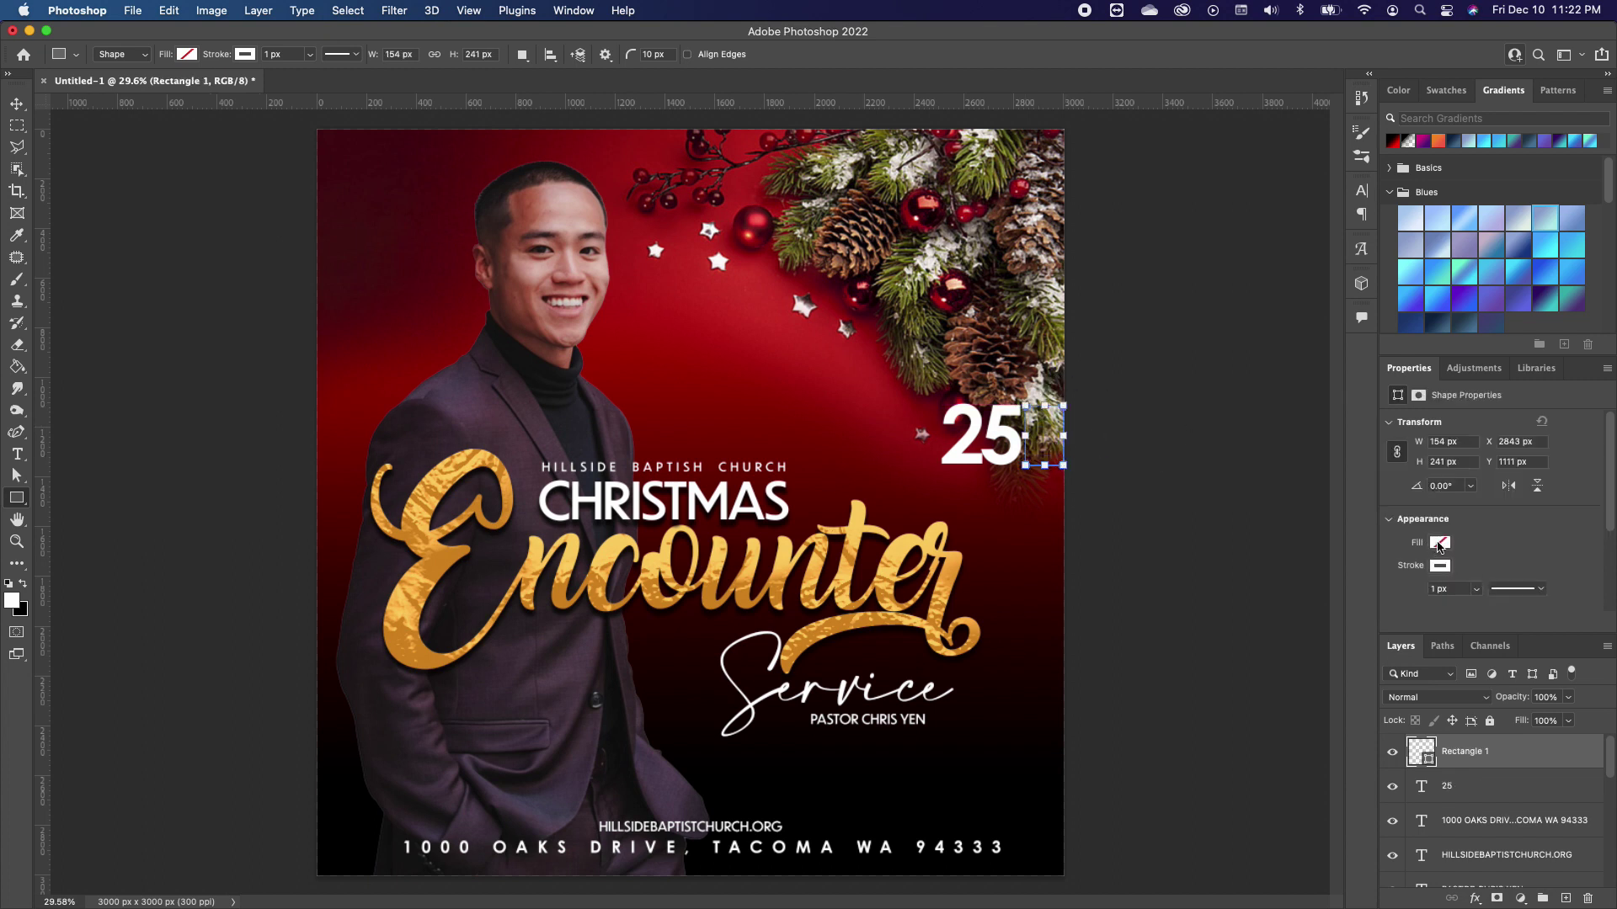
click(1440, 543)
click(1497, 632)
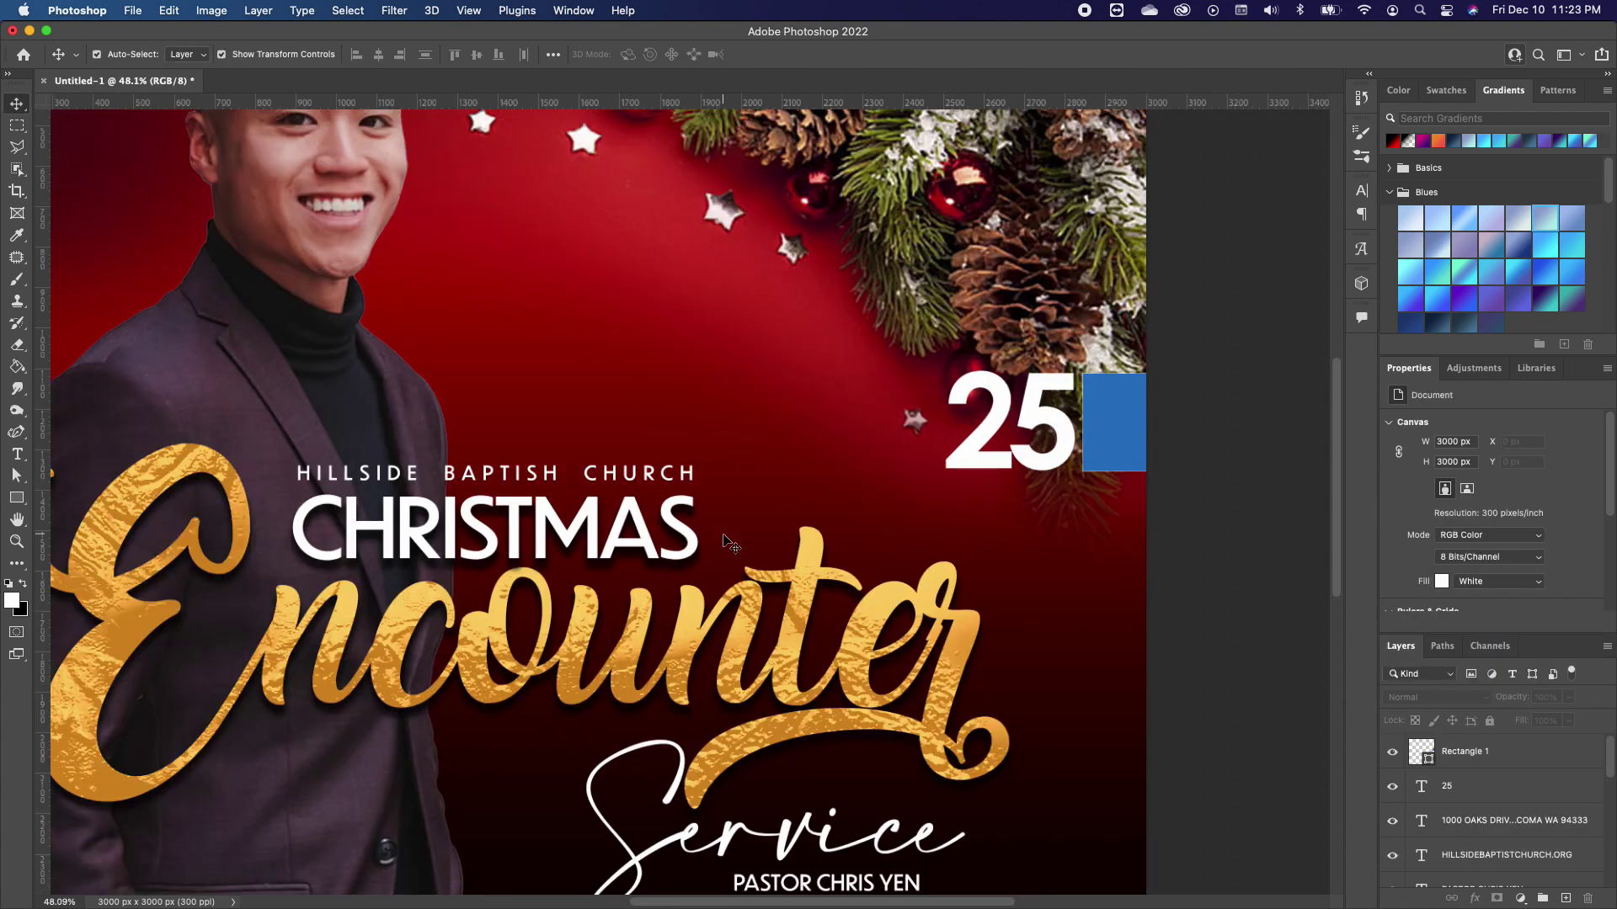
- Add the text "DECEMBER" in 18 pt Century Gothic Pro Bold and place it directly beneath the "25"
click(17, 453)
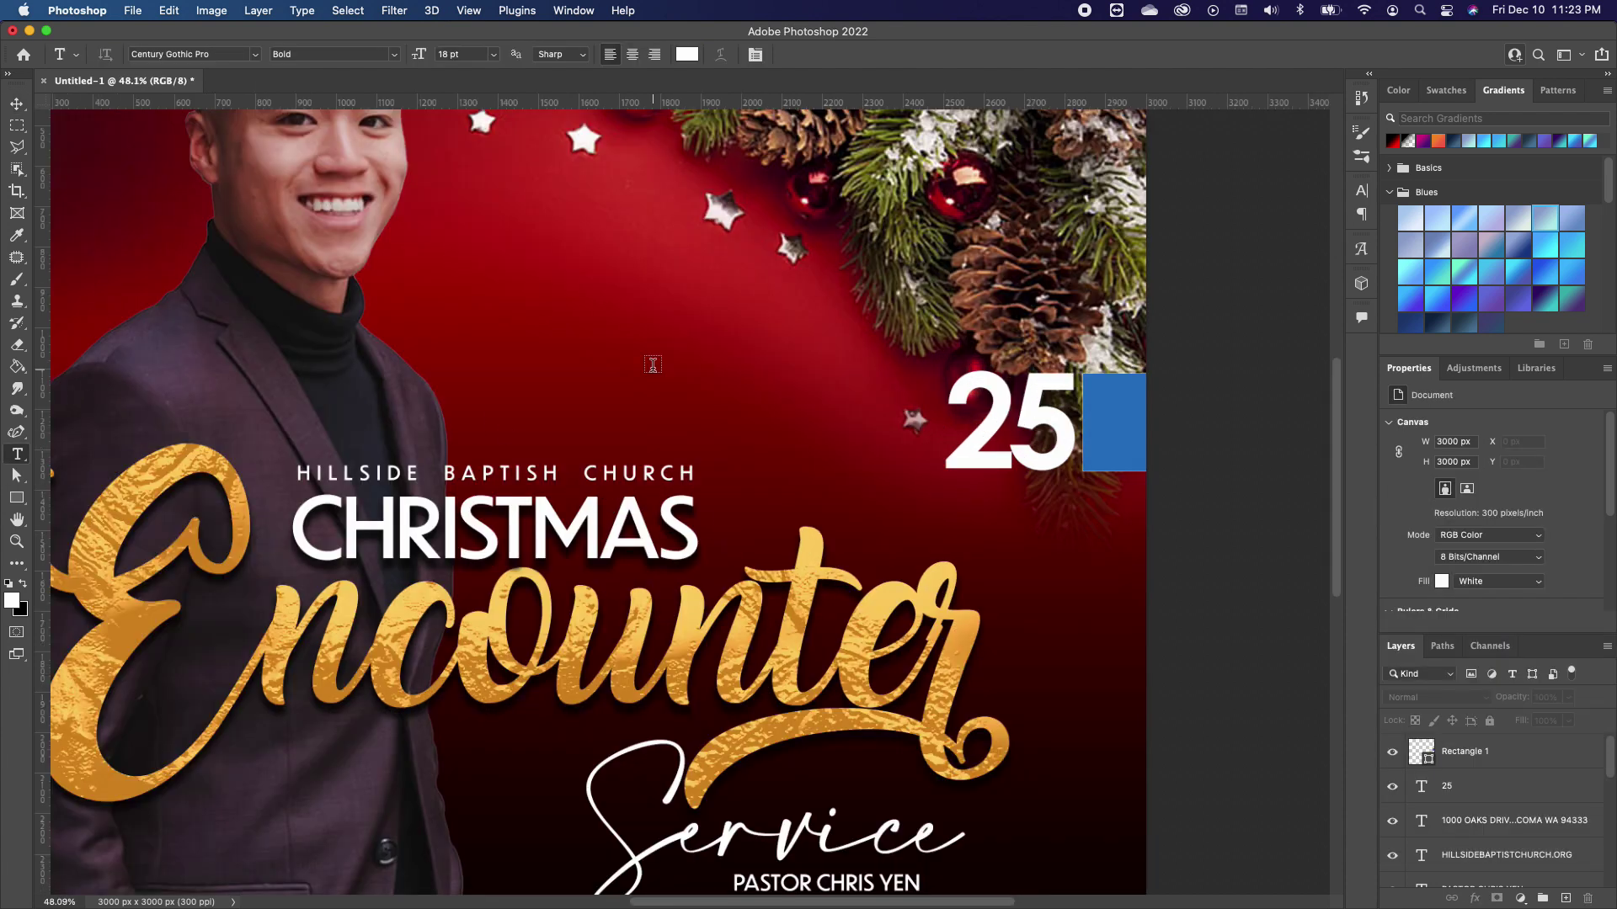
click(520, 306)
text(DECEMBER)
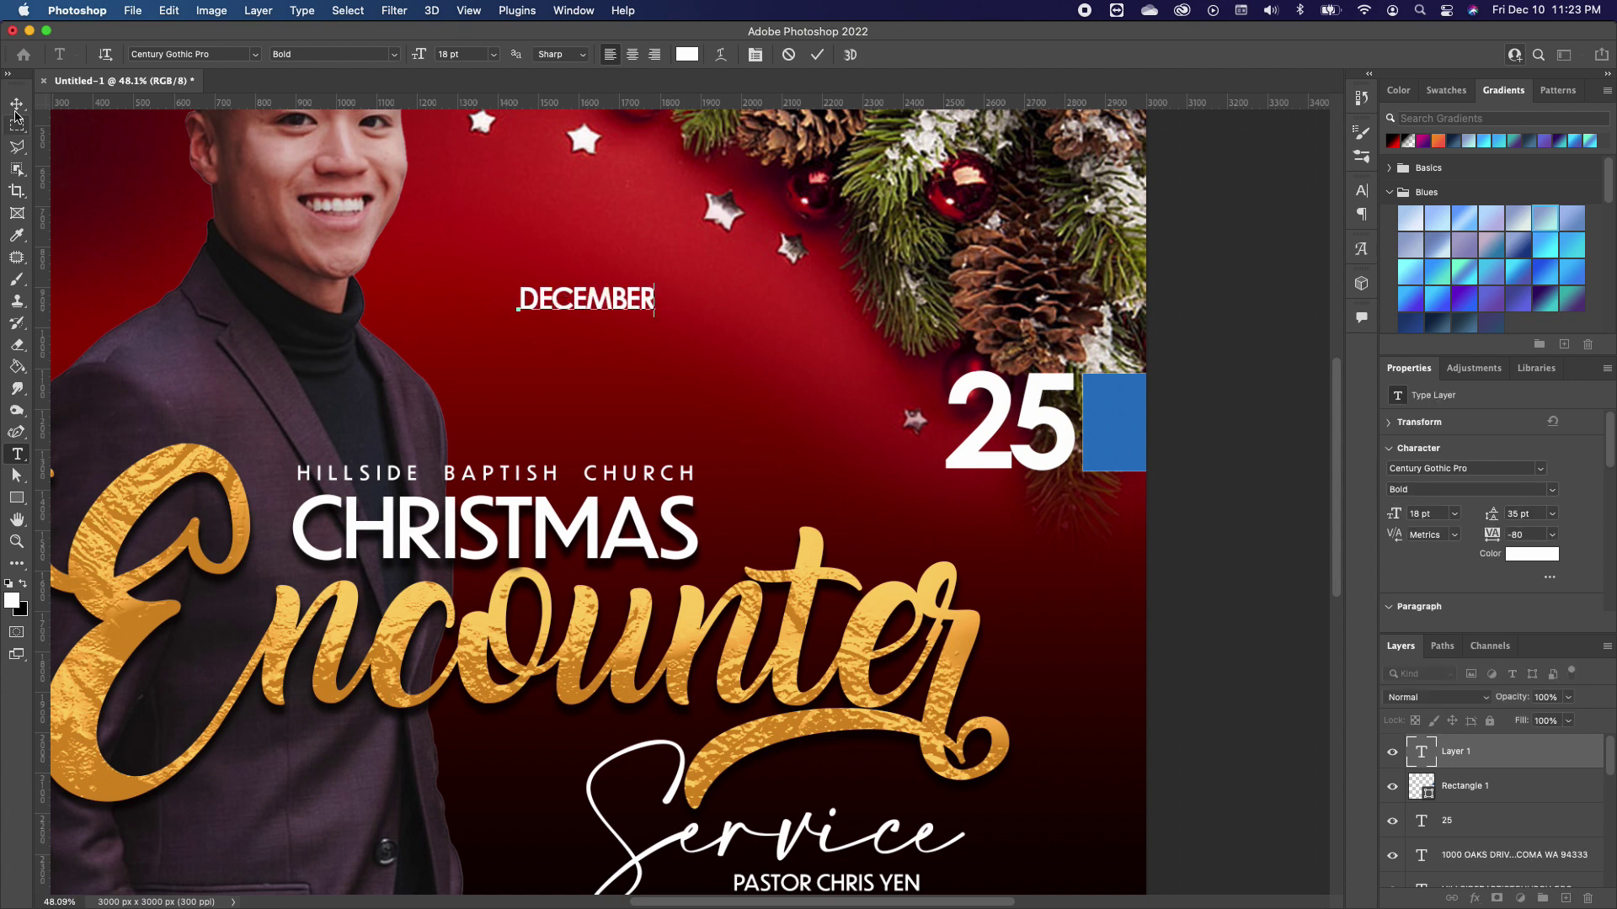
key(Escape)
key(v)
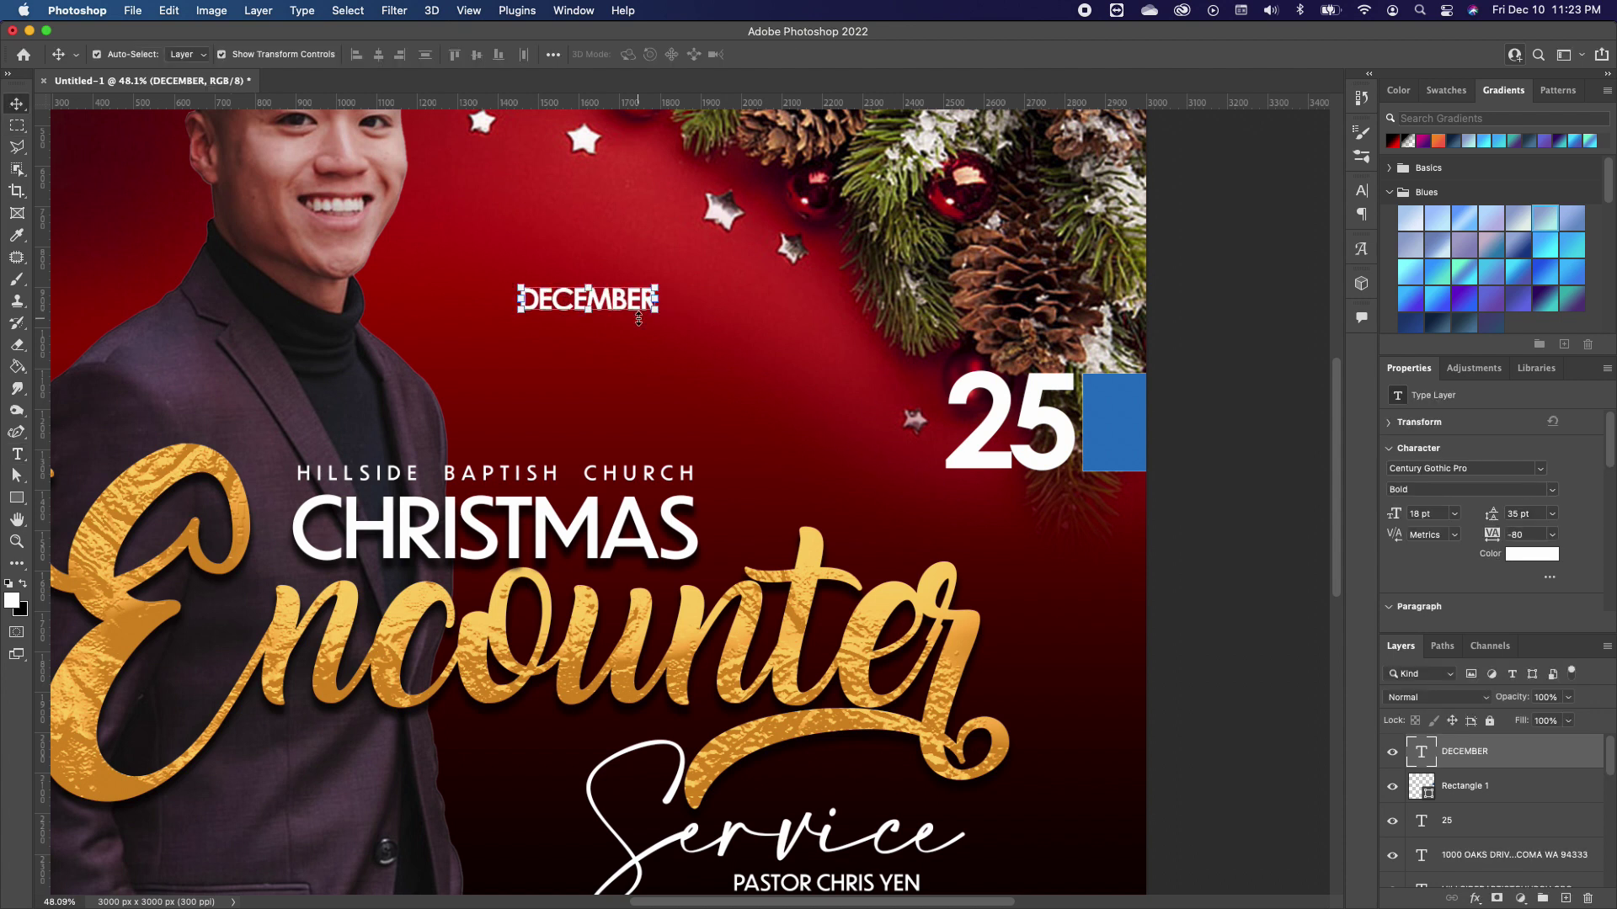
drag(635, 310, 1056, 501)
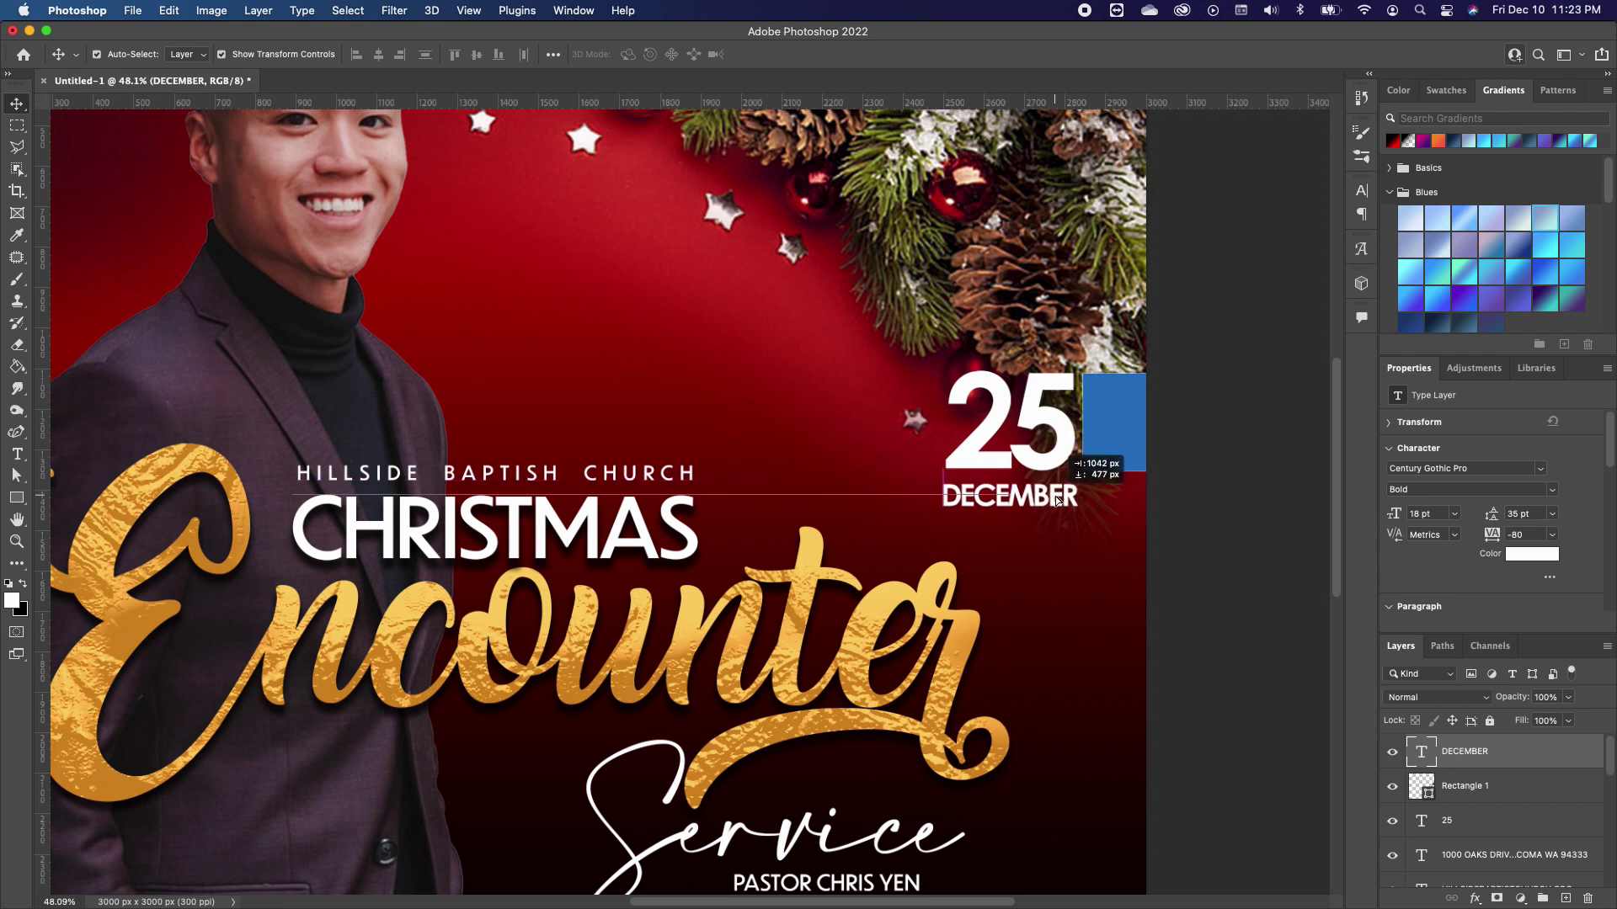
- Add the text "10" in 18 pt Century Gothic Pro Bold and move it onto the blue rectangle
key(t)
click(567, 282)
text(10)
key(Escape)
key(v)
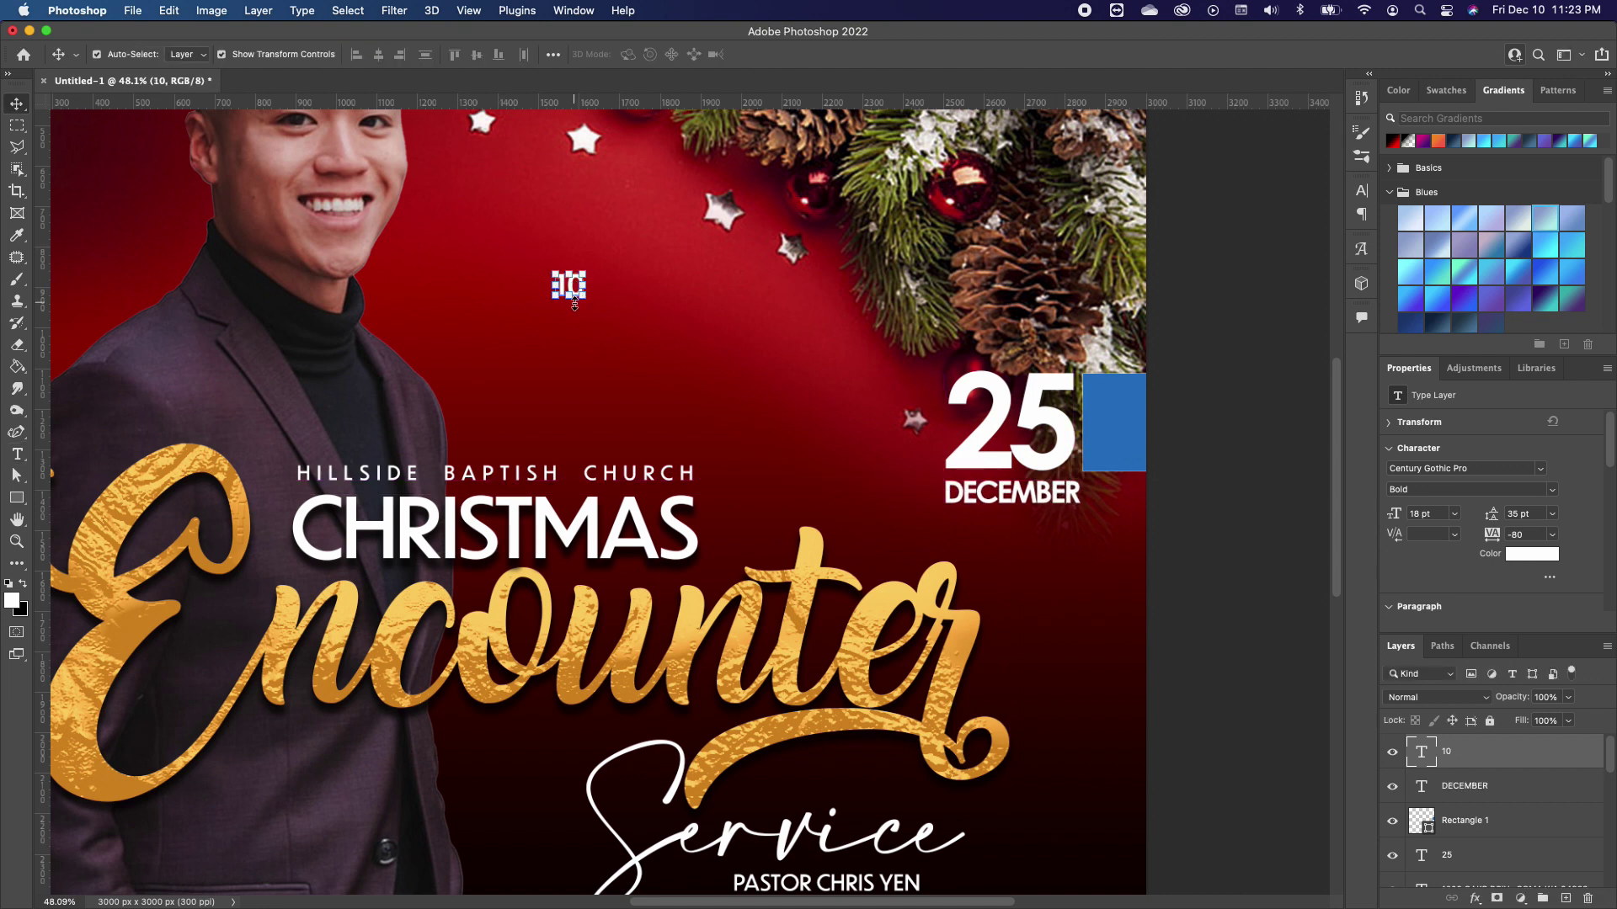
drag(575, 292, 1110, 421)
key(Return)
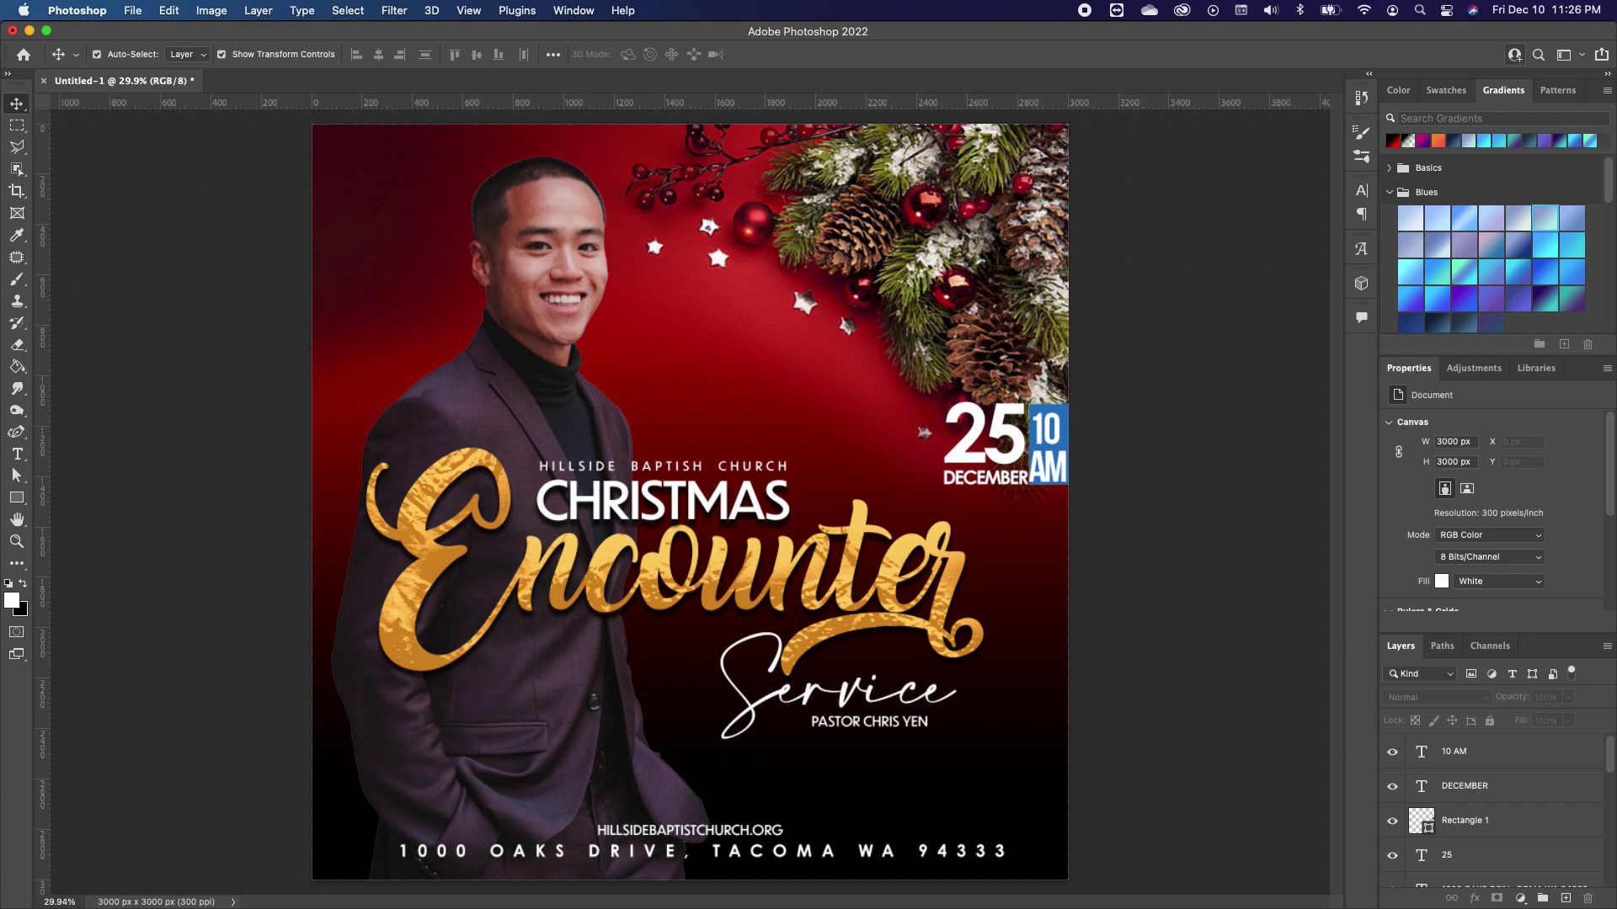
- Enlarge the placed orange bokeh image to about 540% and set its blend mode to Screen
drag(1124, 895, 962, 901)
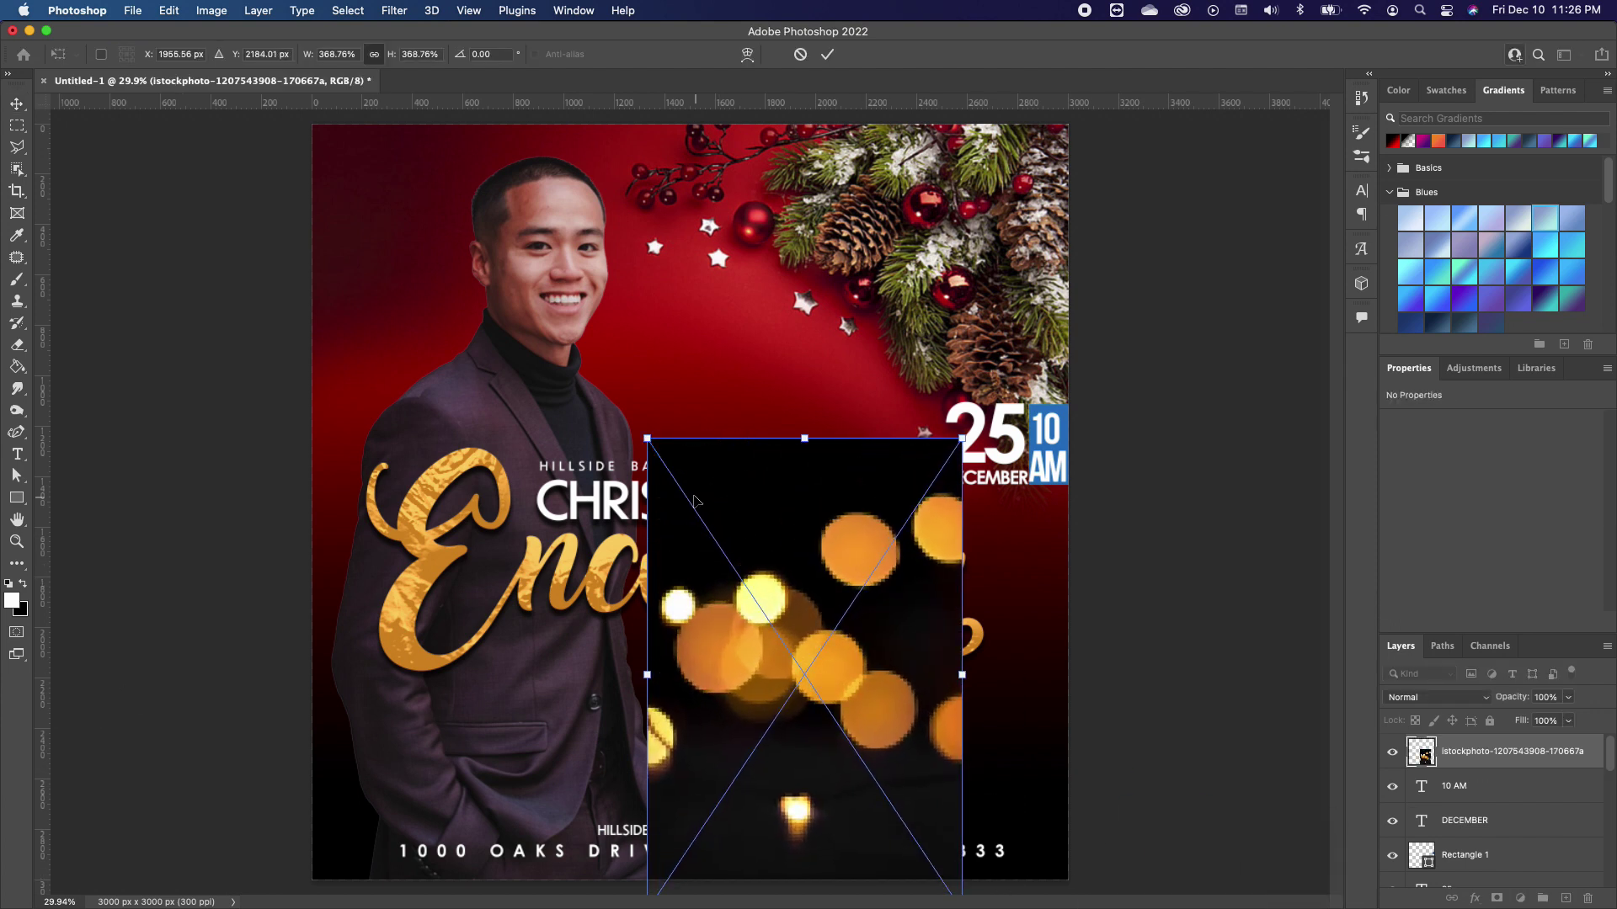
drag(646, 437, 502, 218)
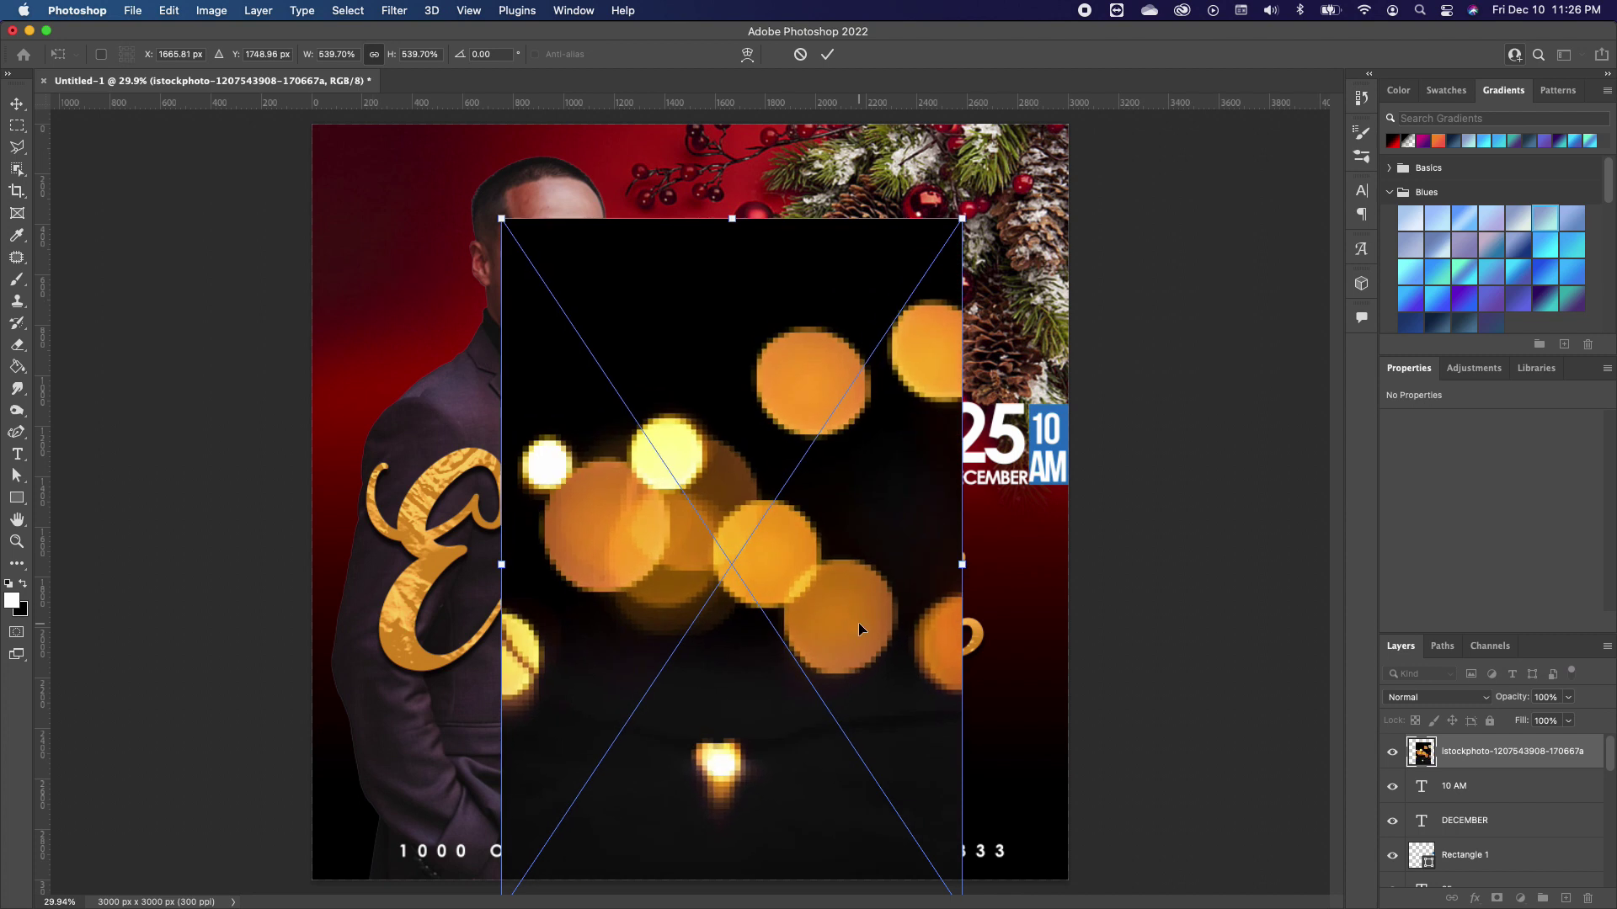
drag(859, 629, 944, 633)
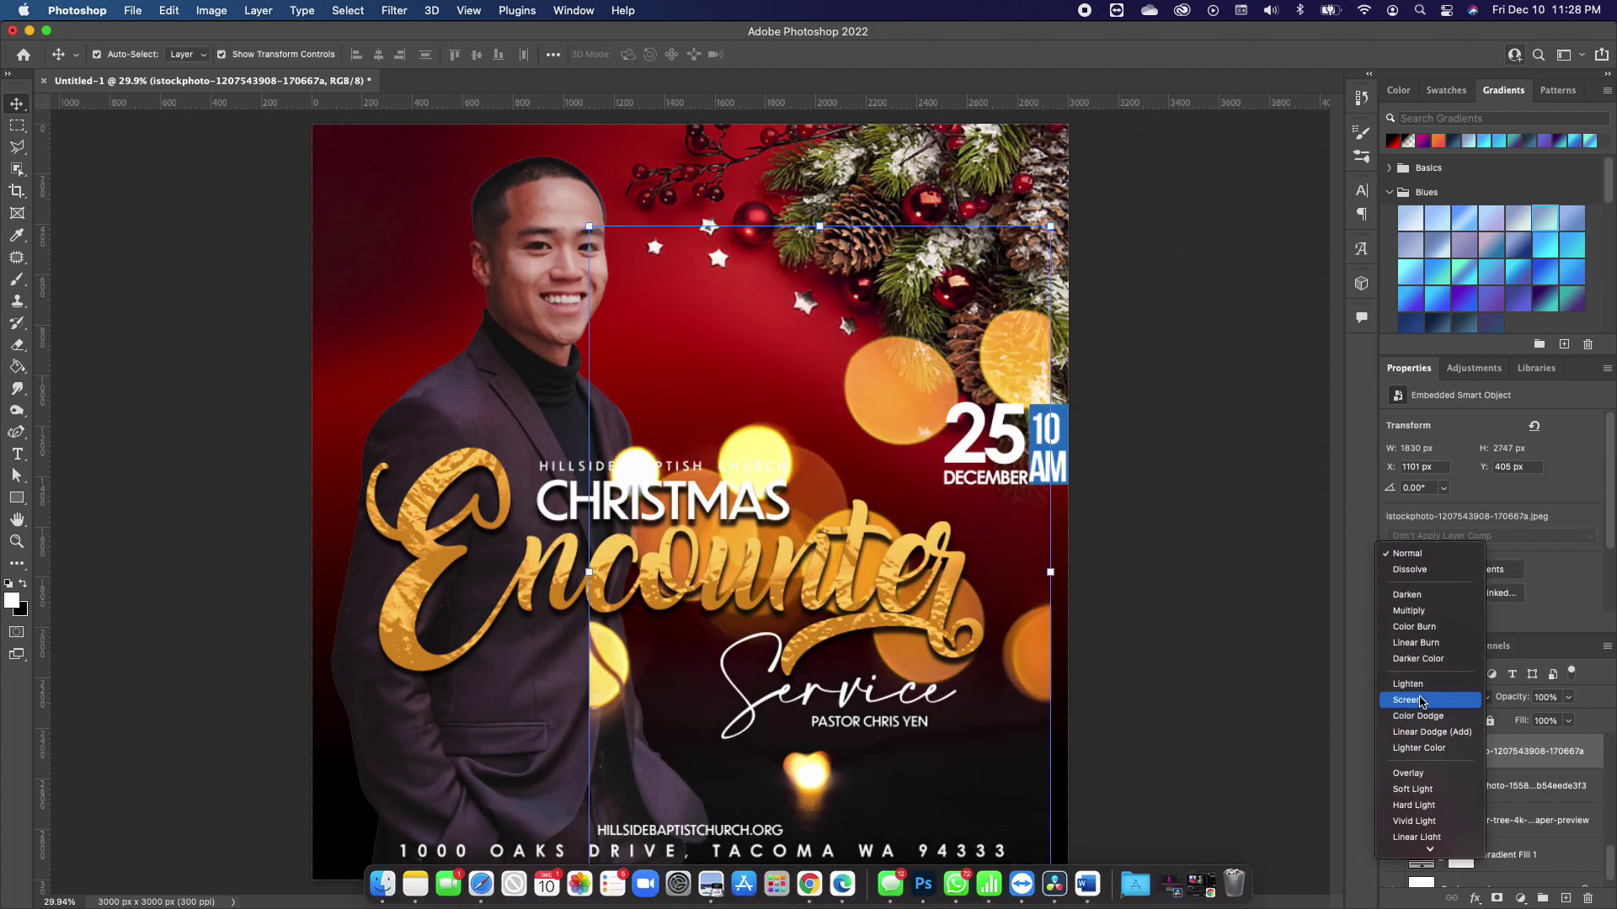
click(1422, 702)
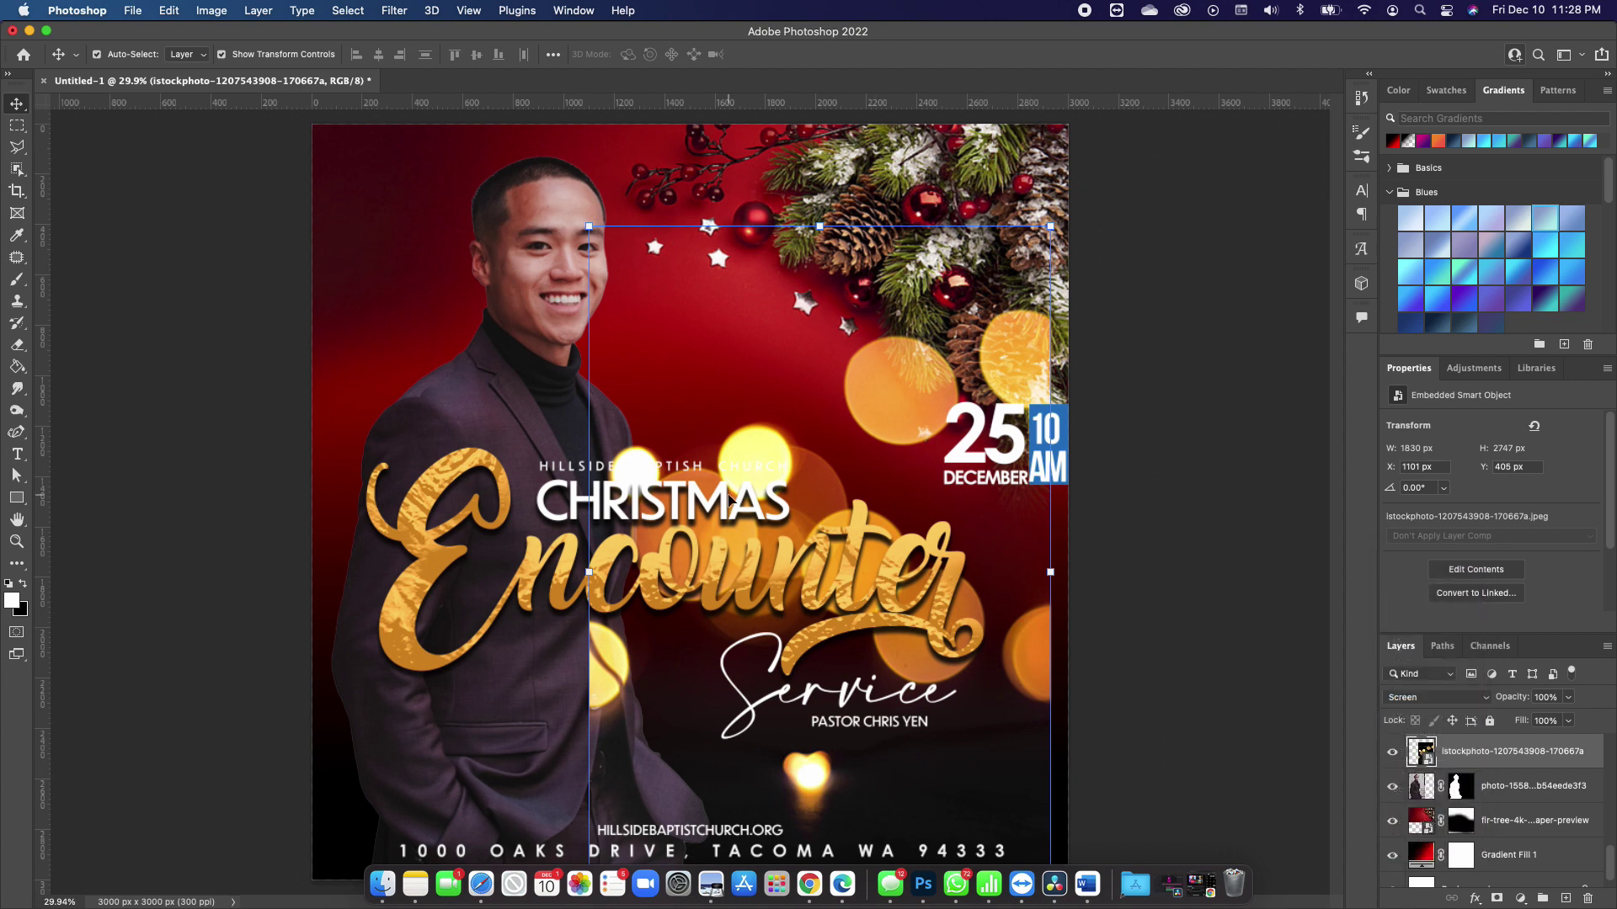
- Resize the bokeh image to about 1941 by 2907 px and position it over the flyer's lower right area
scroll(757, 538, down, 2)
scroll(901, 723, down, 2)
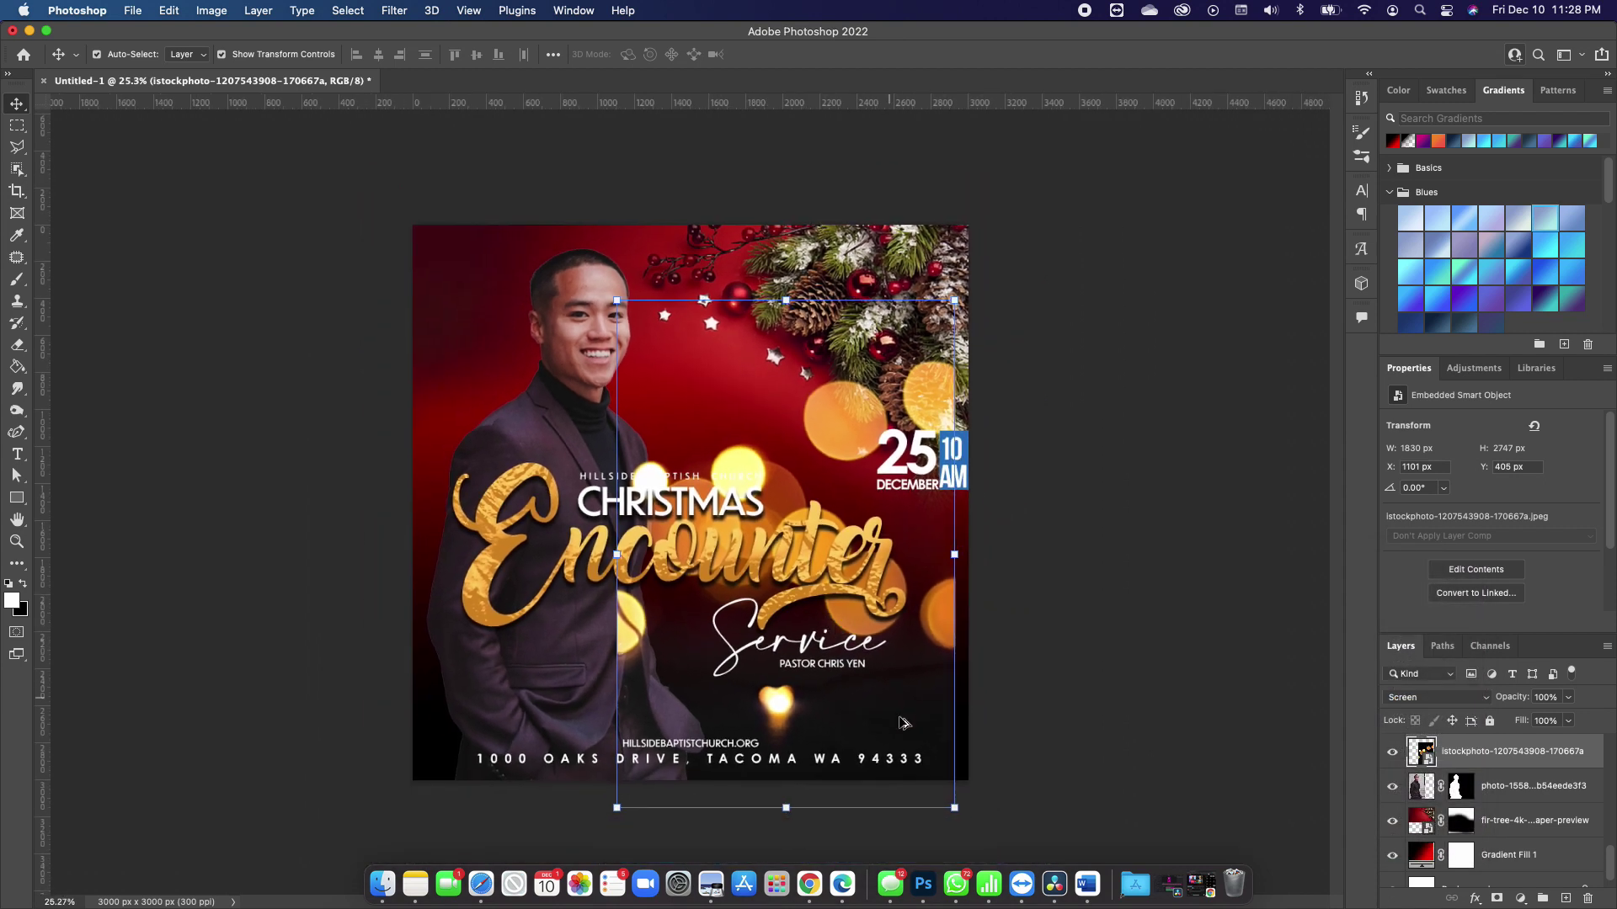
drag(950, 804, 1151, 800)
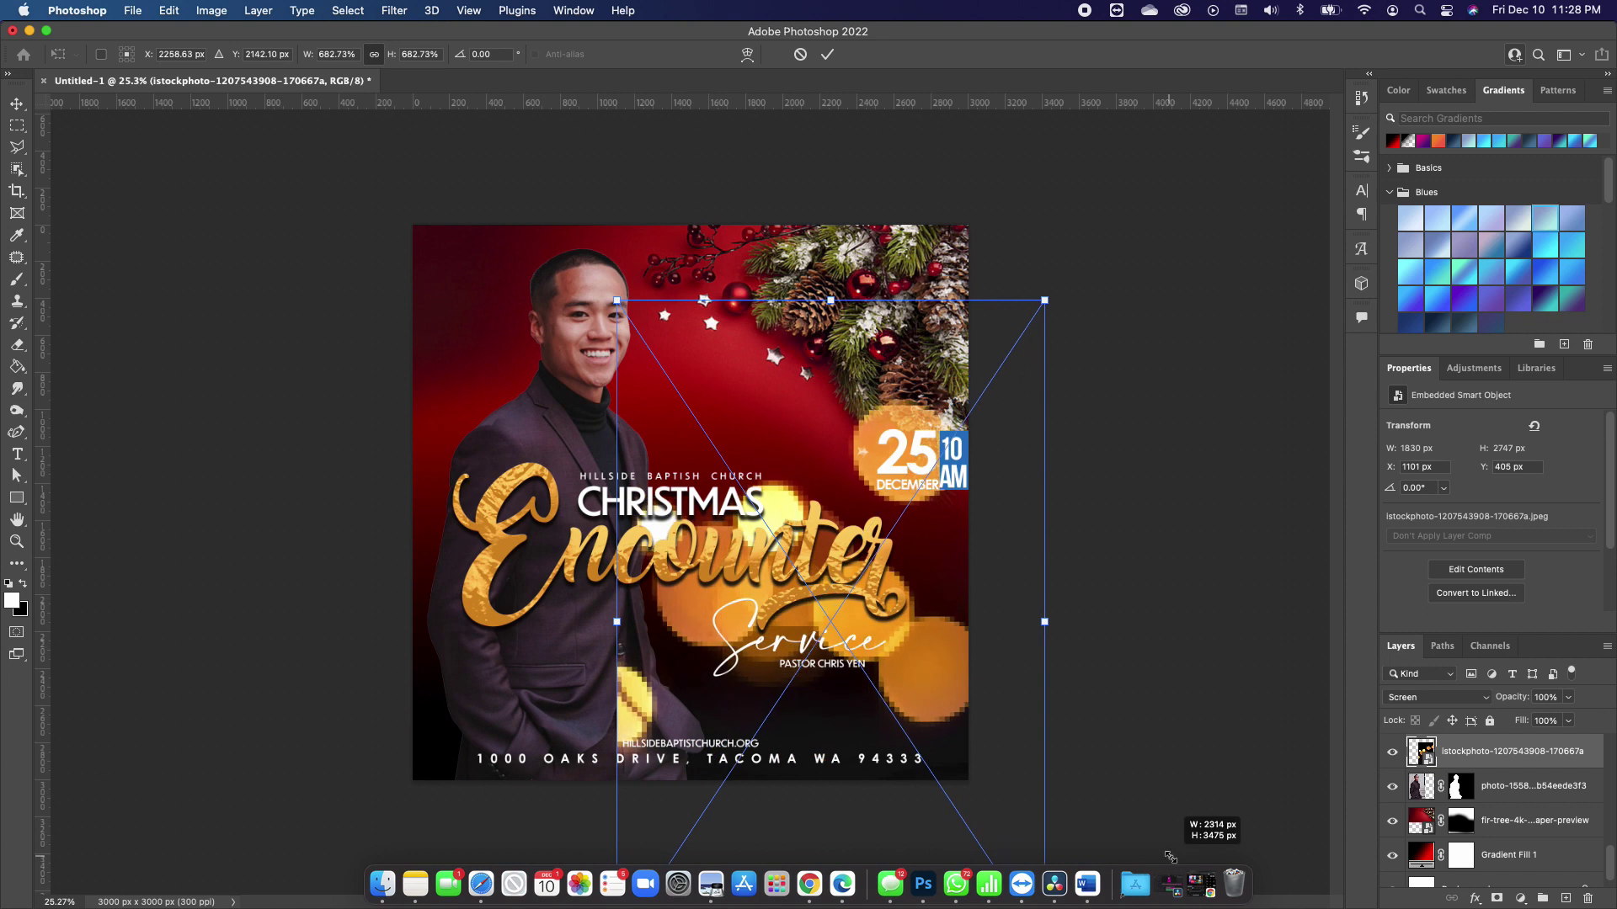
drag(907, 655, 898, 699)
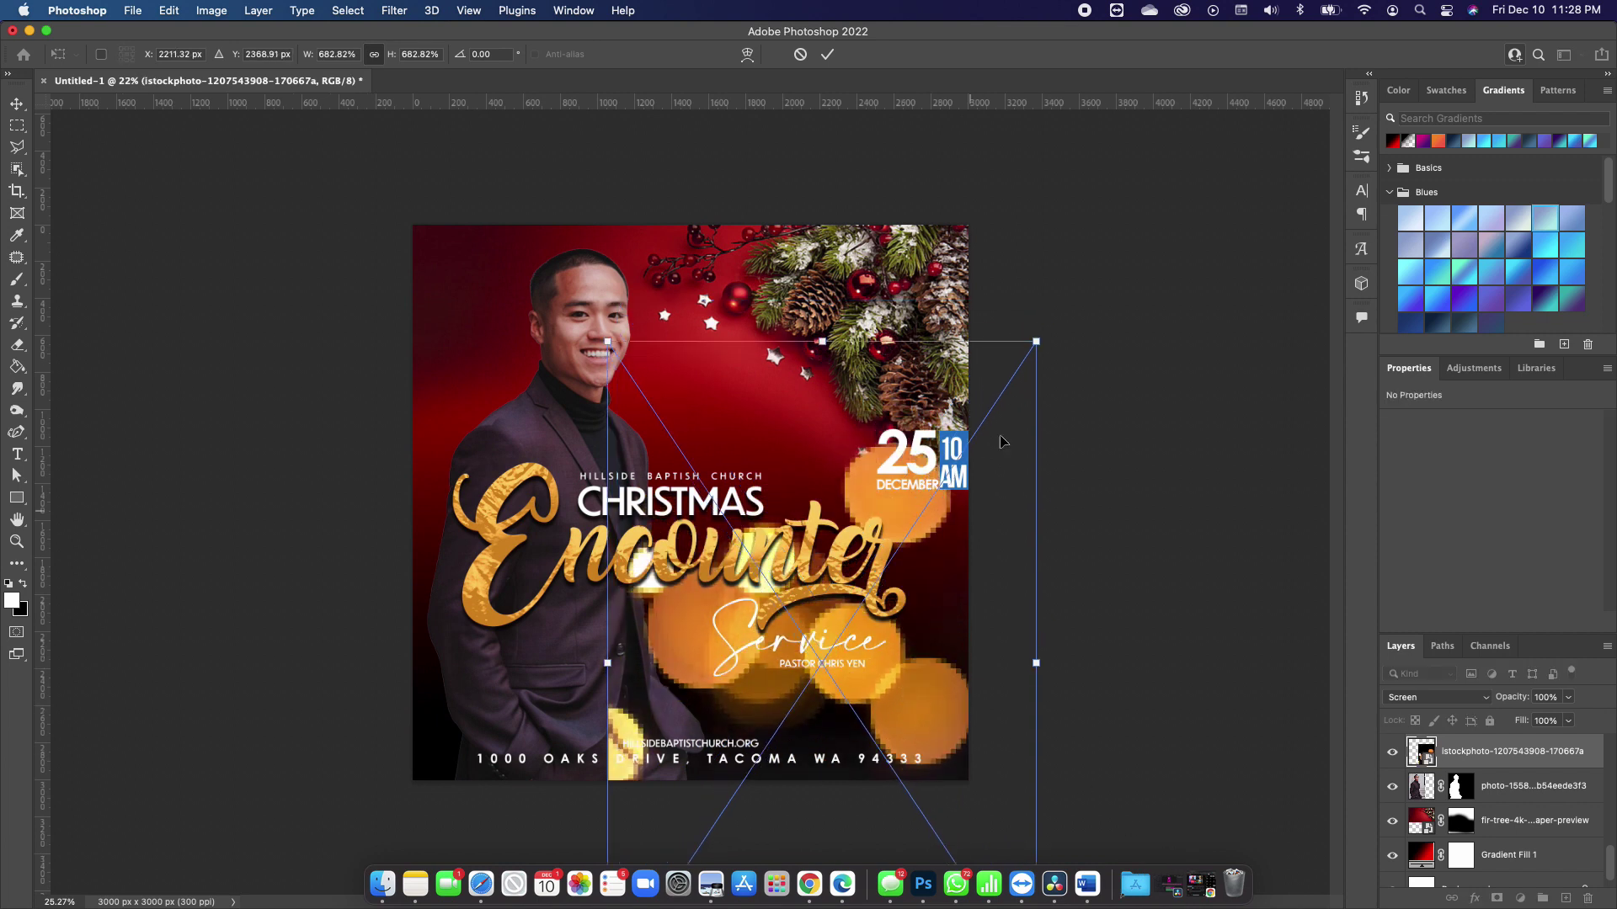
drag(1035, 341, 970, 430)
drag(843, 658, 858, 690)
key(Return)
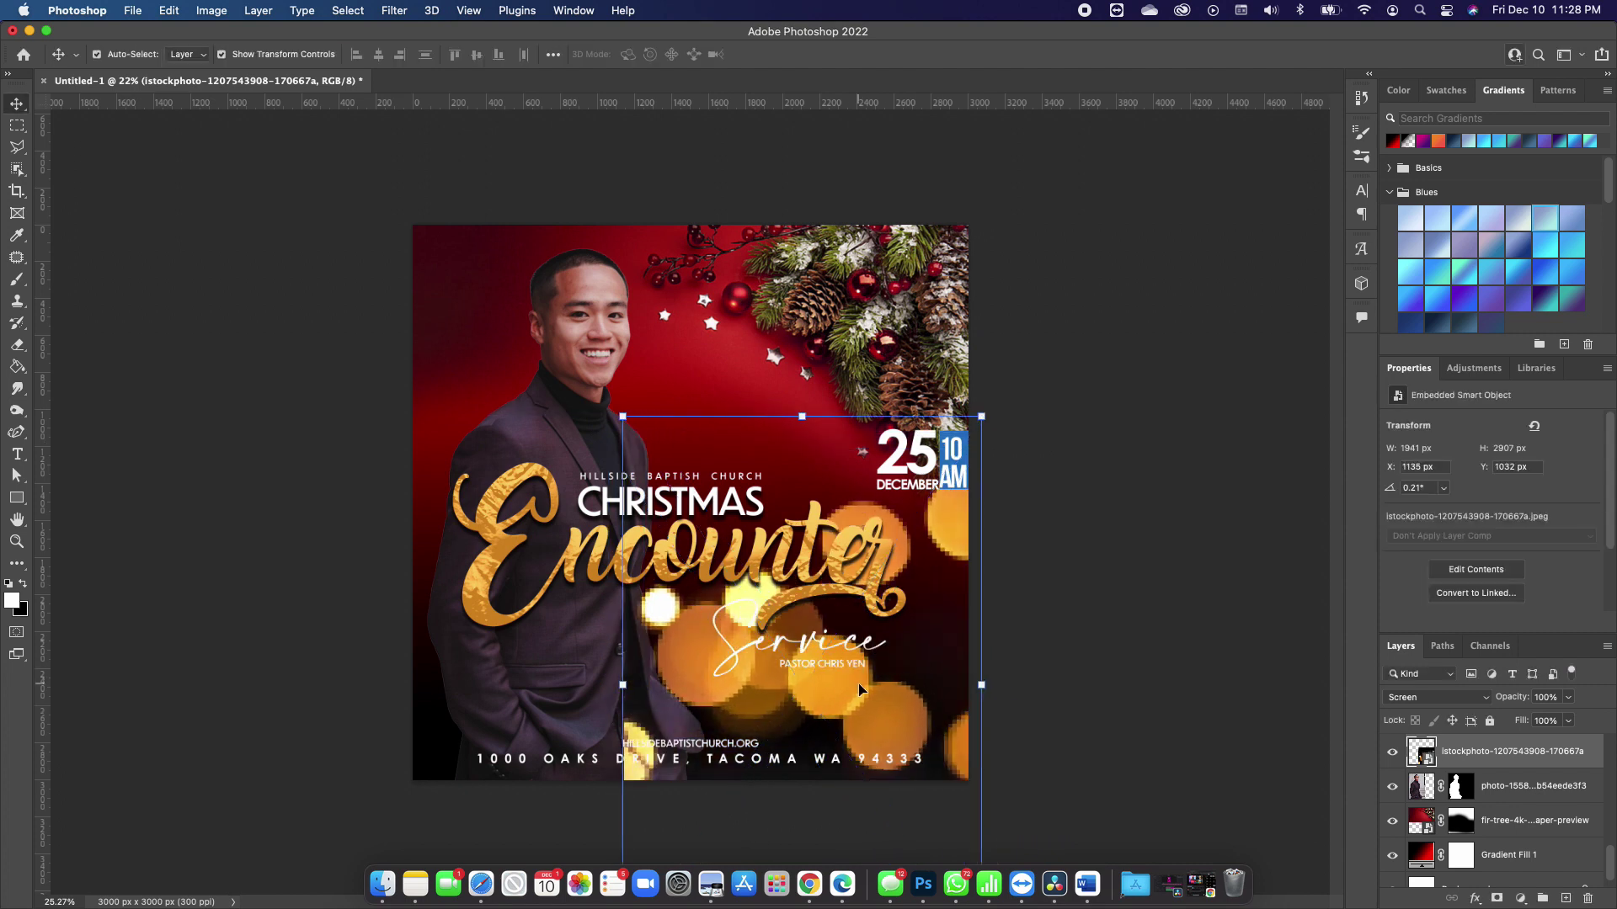
- Lower the bokeh image's opacity to 12%
click(1568, 699)
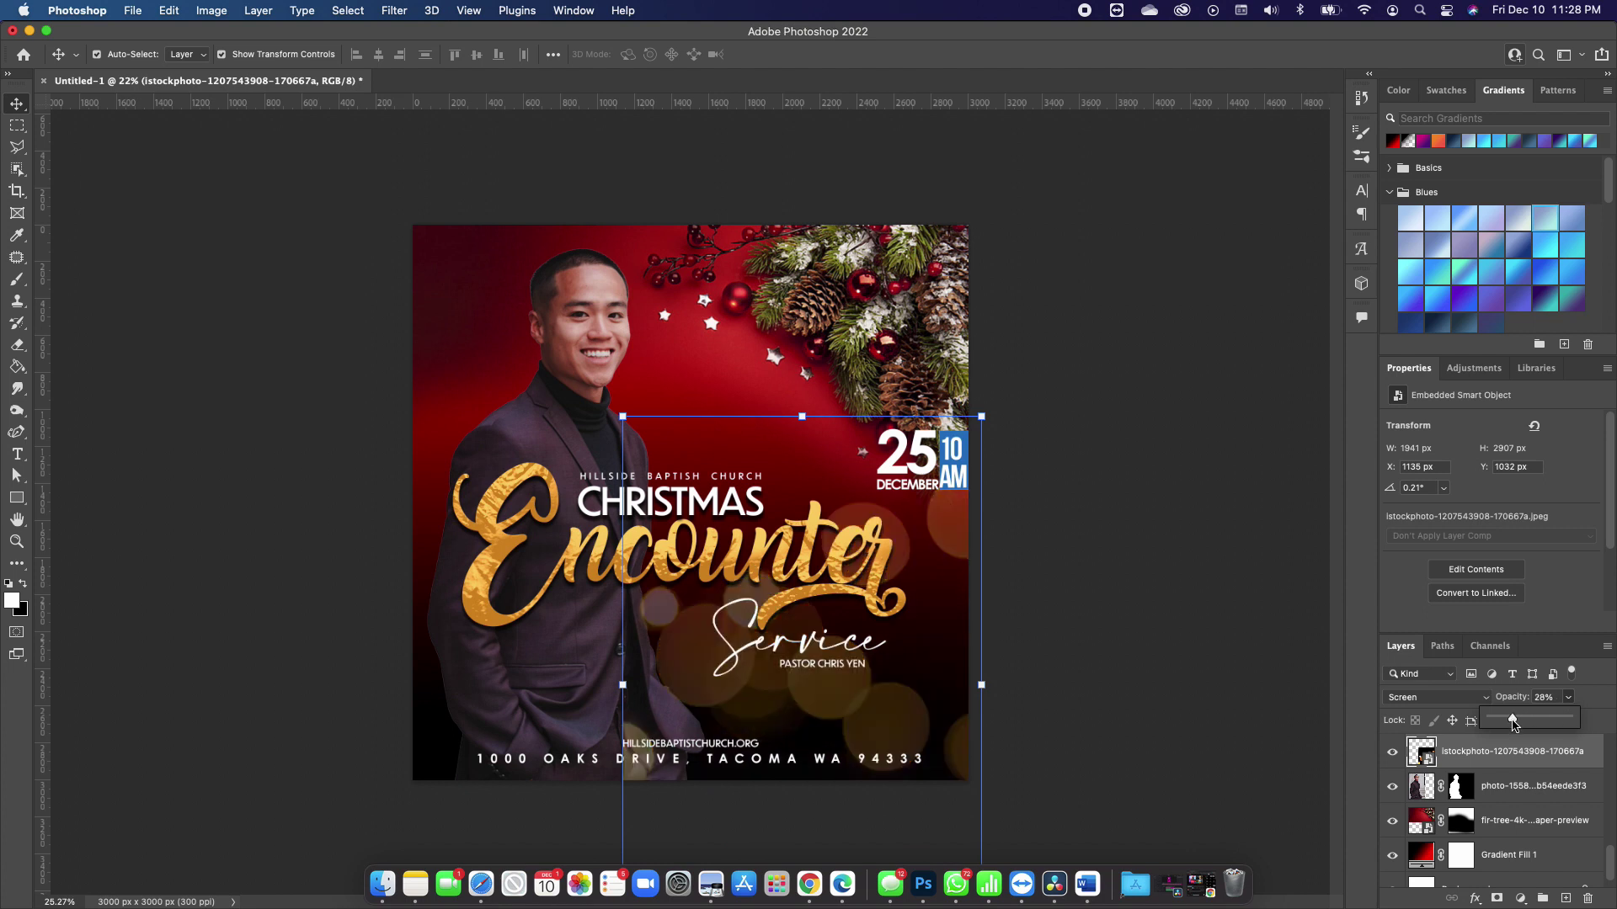
drag(1513, 722, 1506, 724)
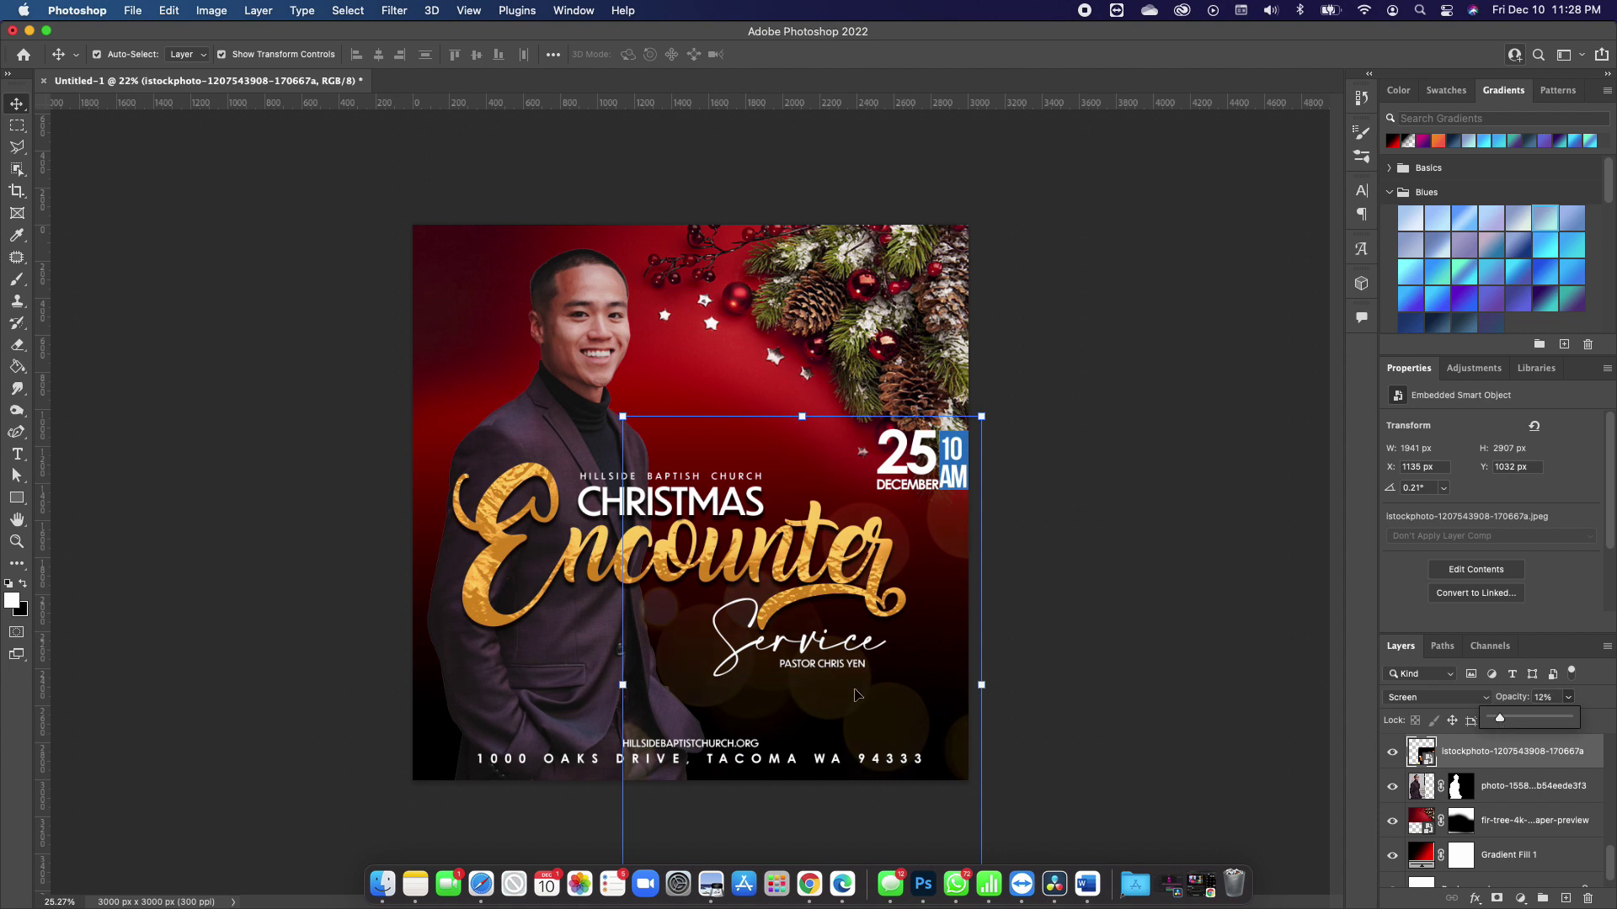
click(881, 725)
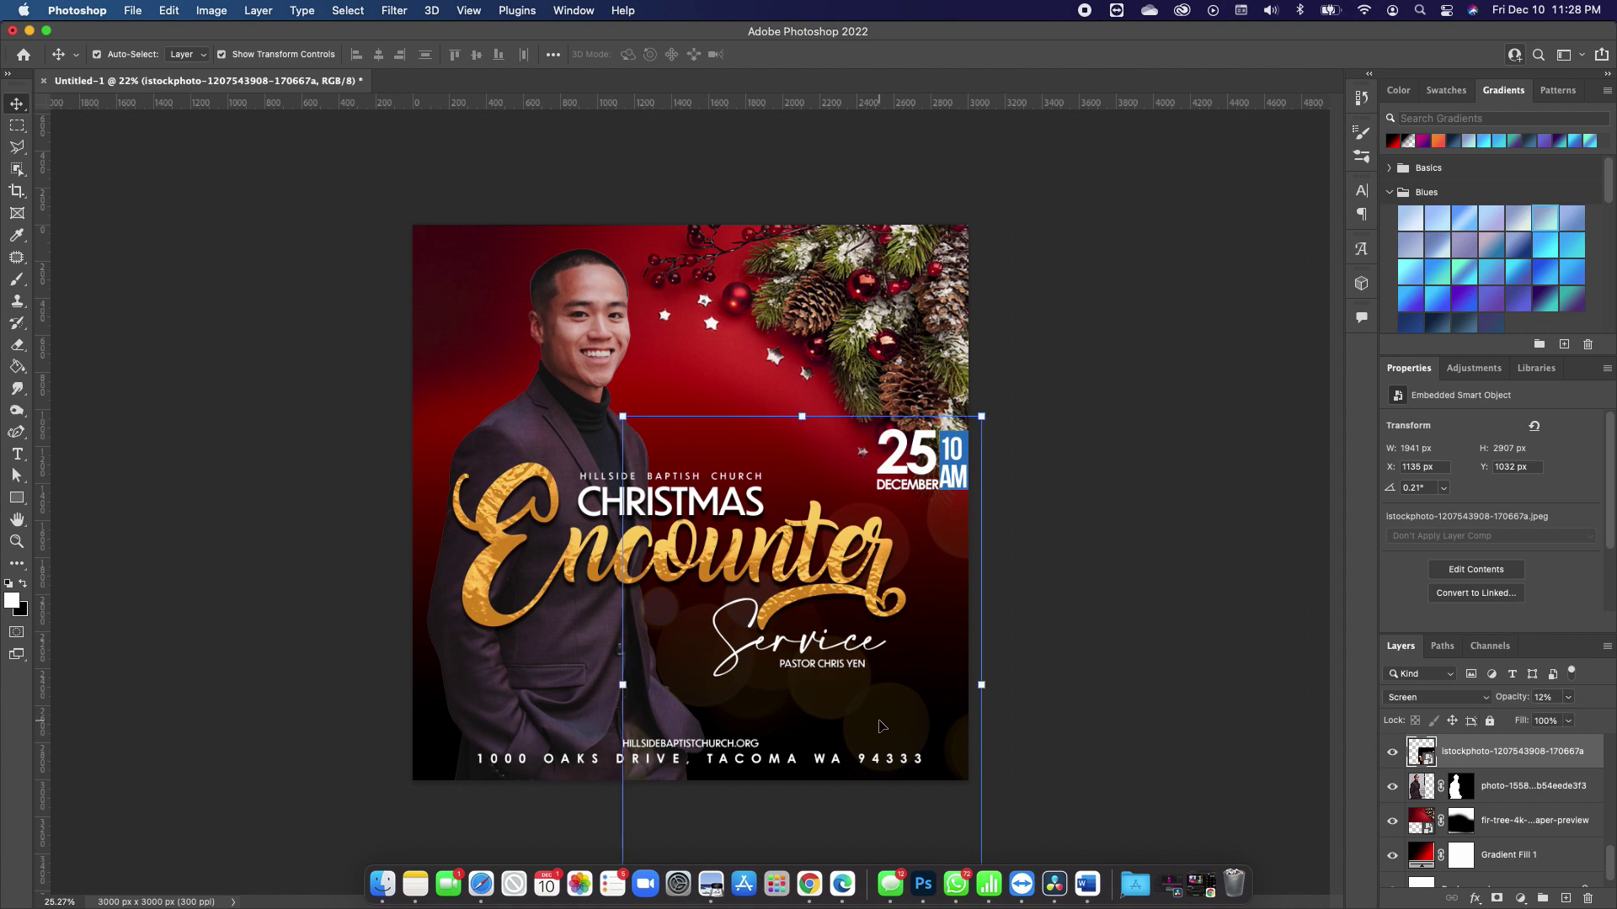
- Add a layer mask to the bokeh image and brush away its edge over the man's lower body with a 900 px brush
click(1490, 900)
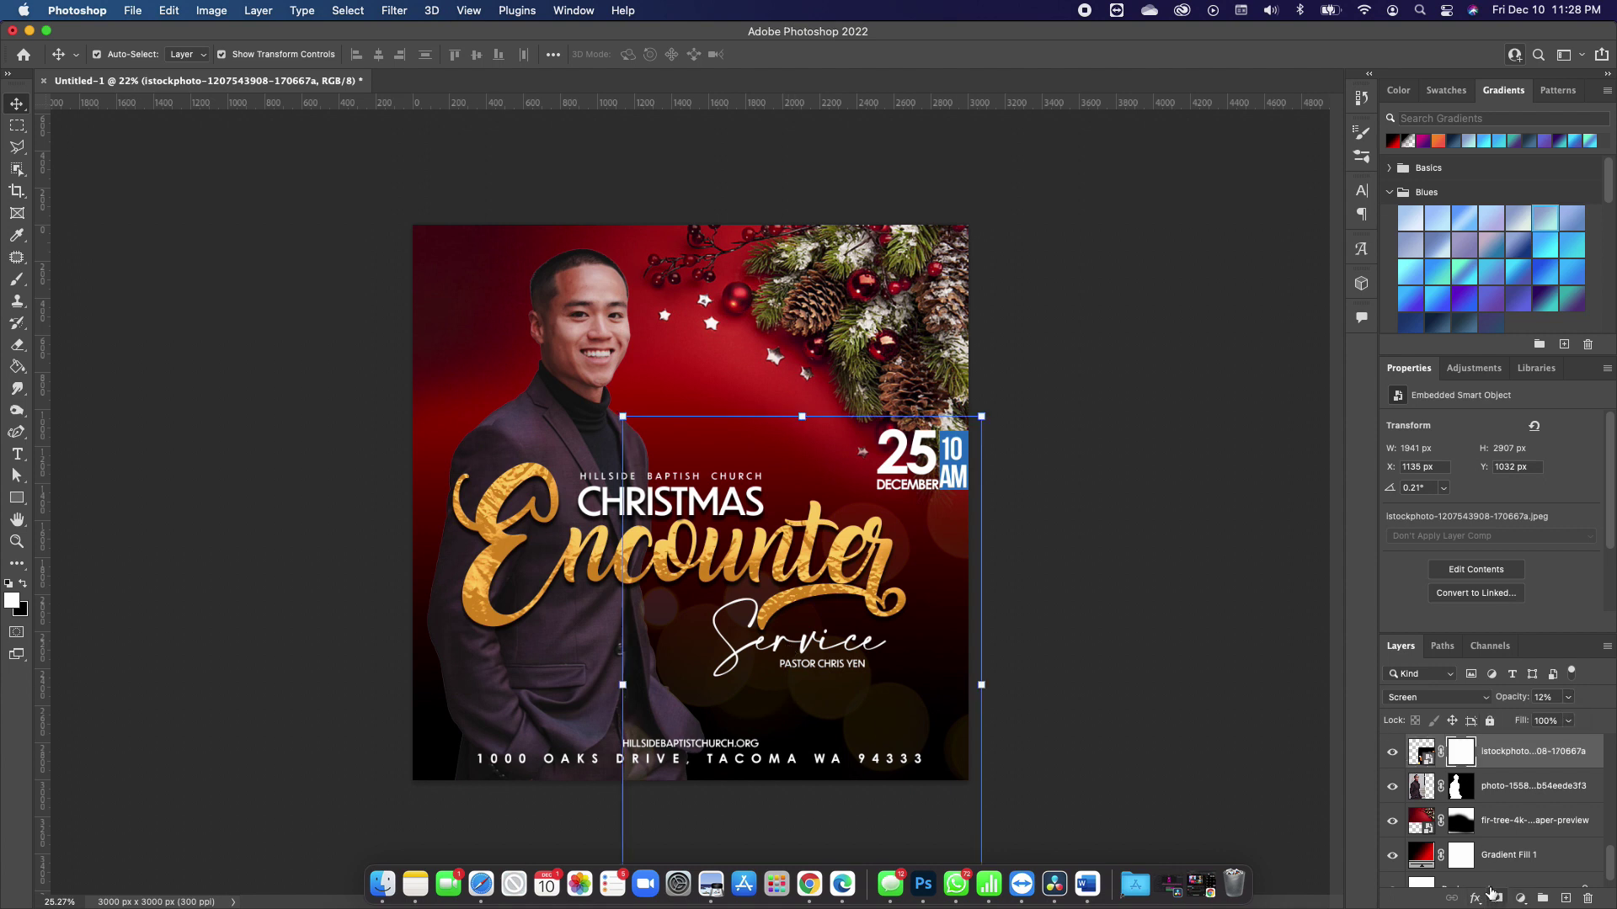
click(18, 283)
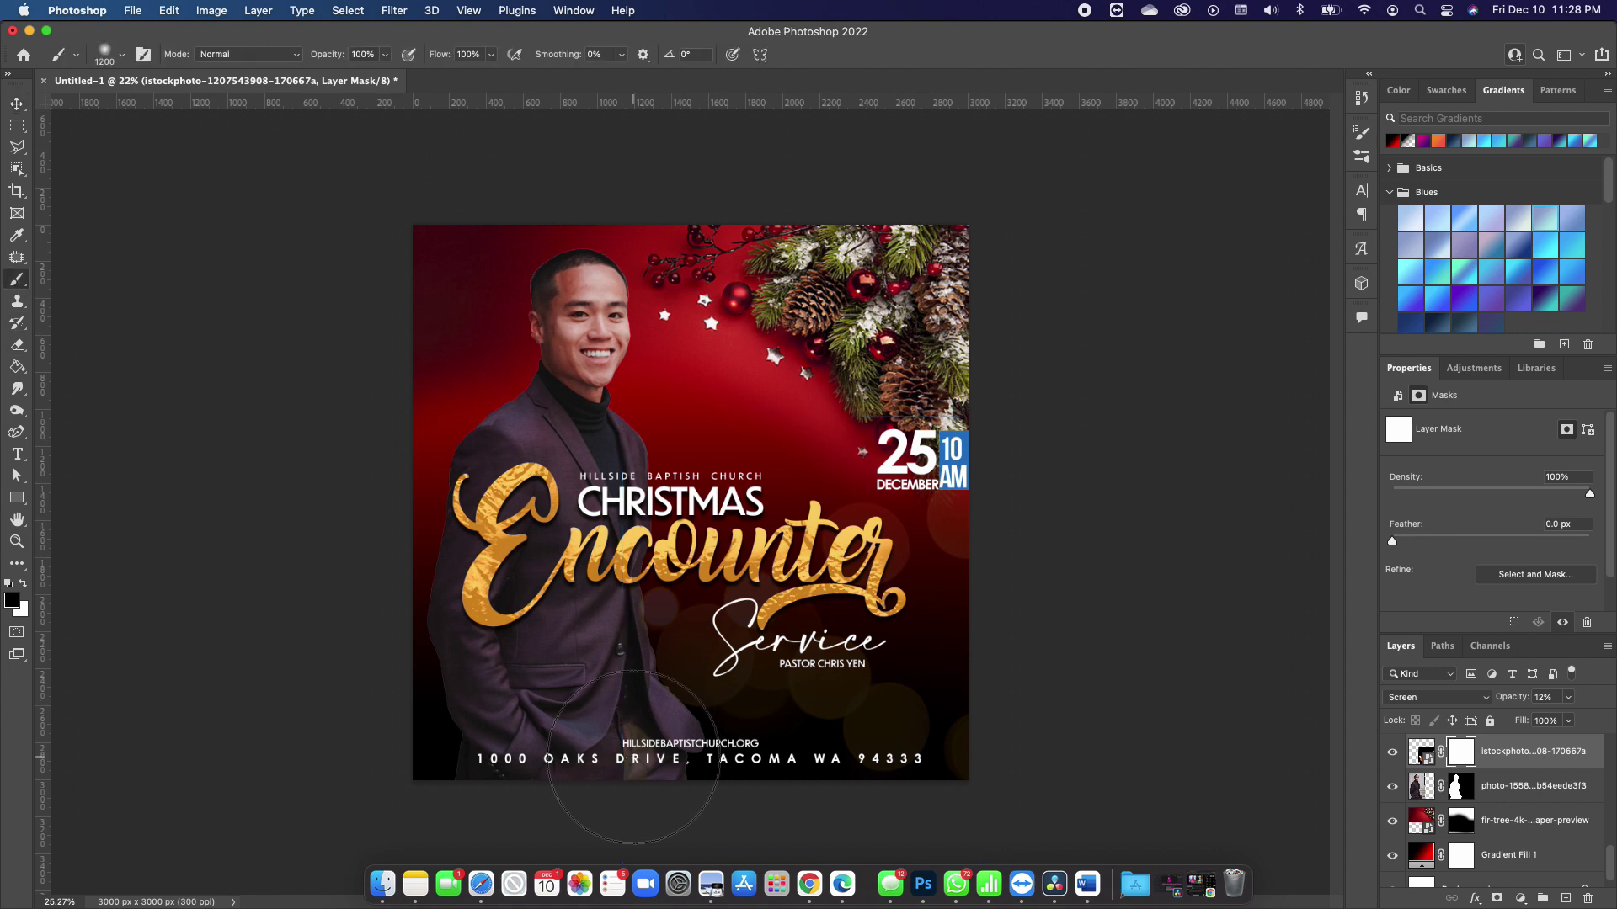
key(bracketleft)
key(bracketleft)
key(bracketleft)
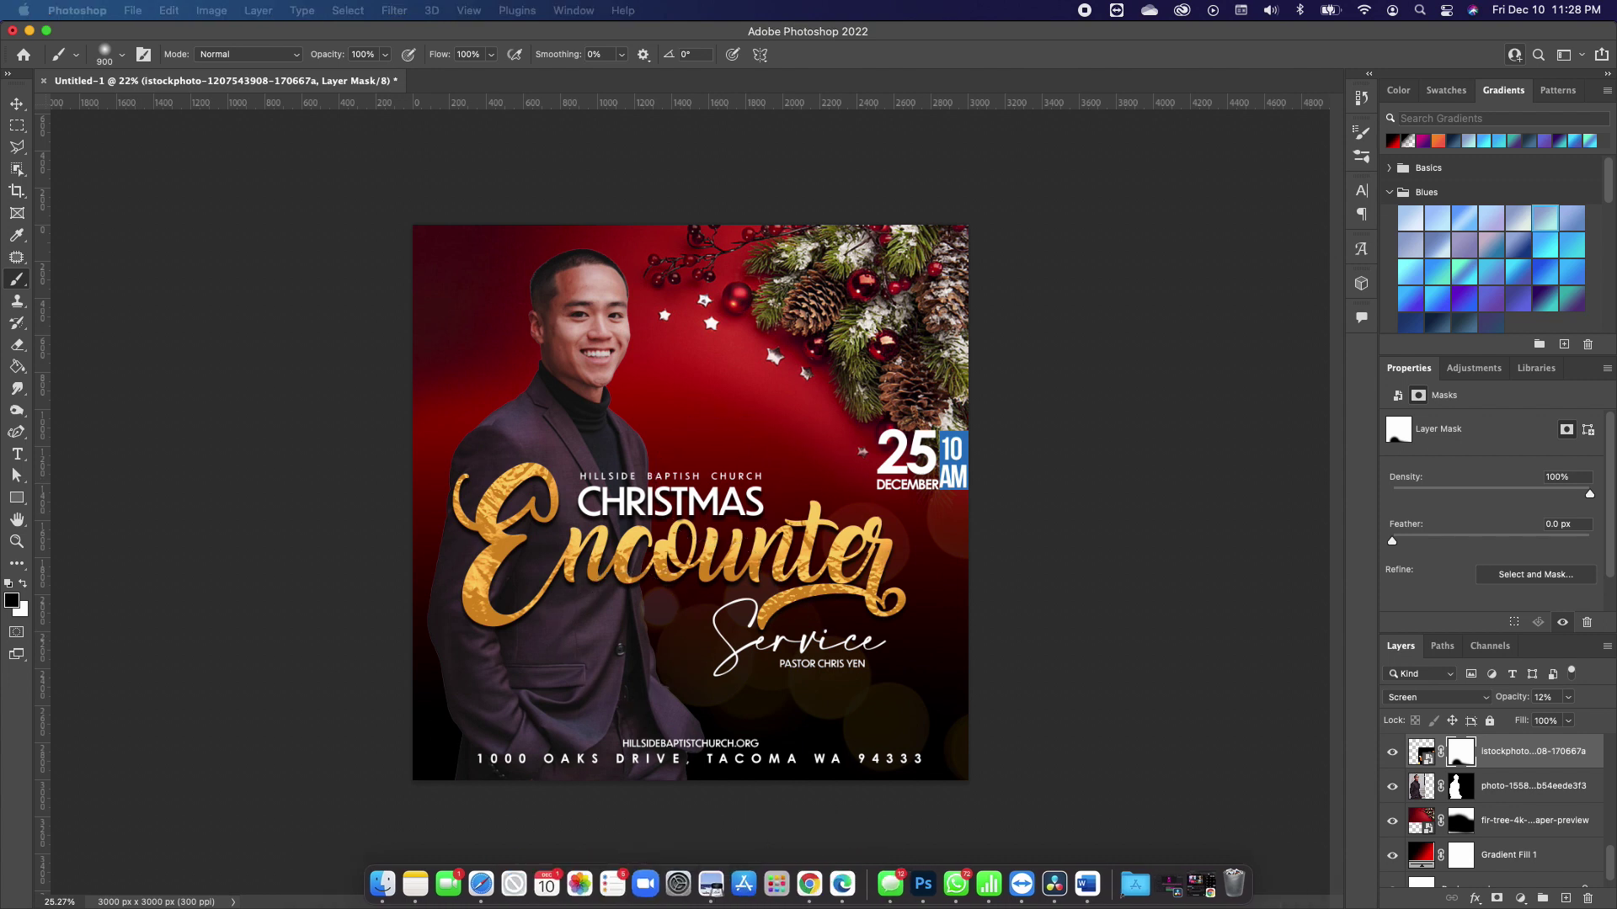
- Place a second bokeh image over the flyer's upper left, enlarge it to about 340%, and set its blend mode to Screen
drag(106, 549, 715, 424)
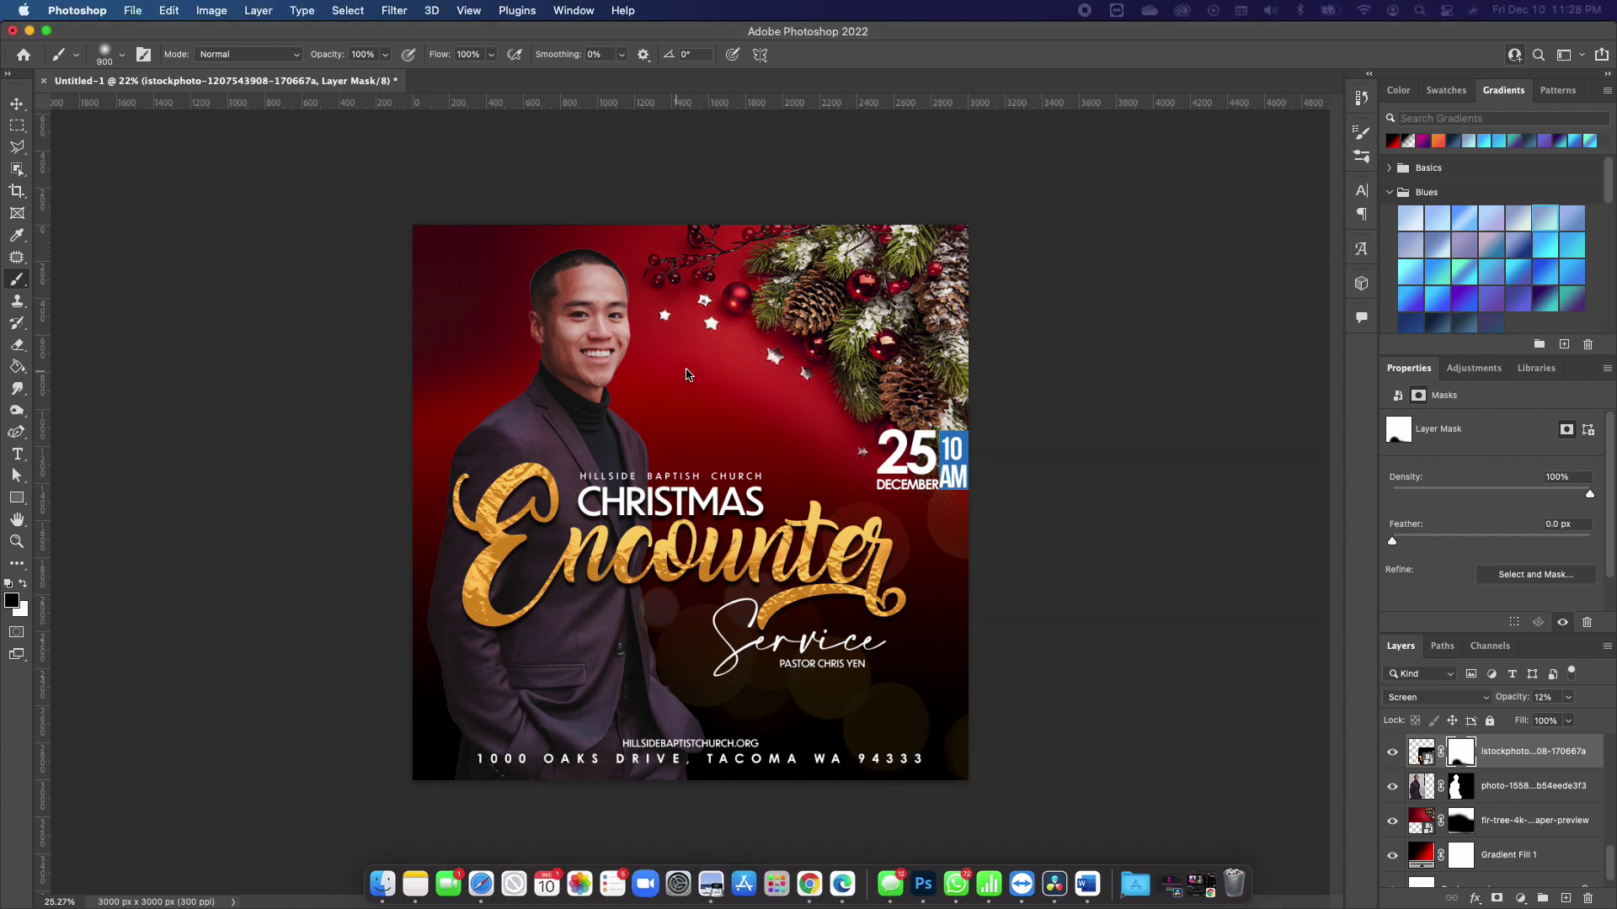
drag(581, 440, 144, 194)
drag(799, 570, 879, 608)
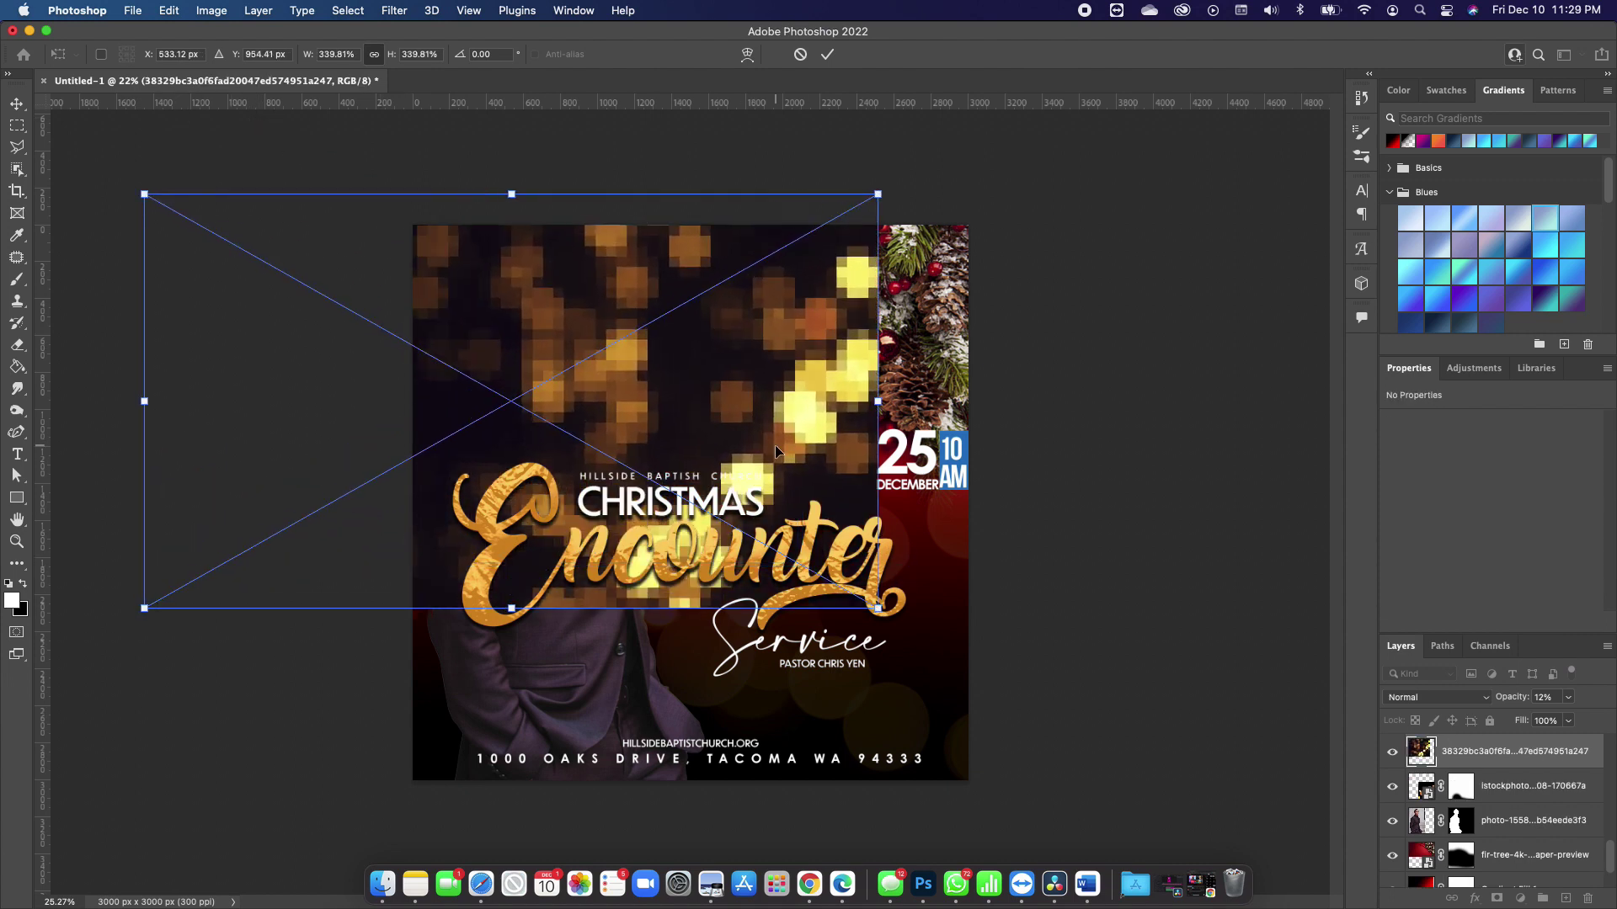
key(Return)
key(b)
click(1448, 695)
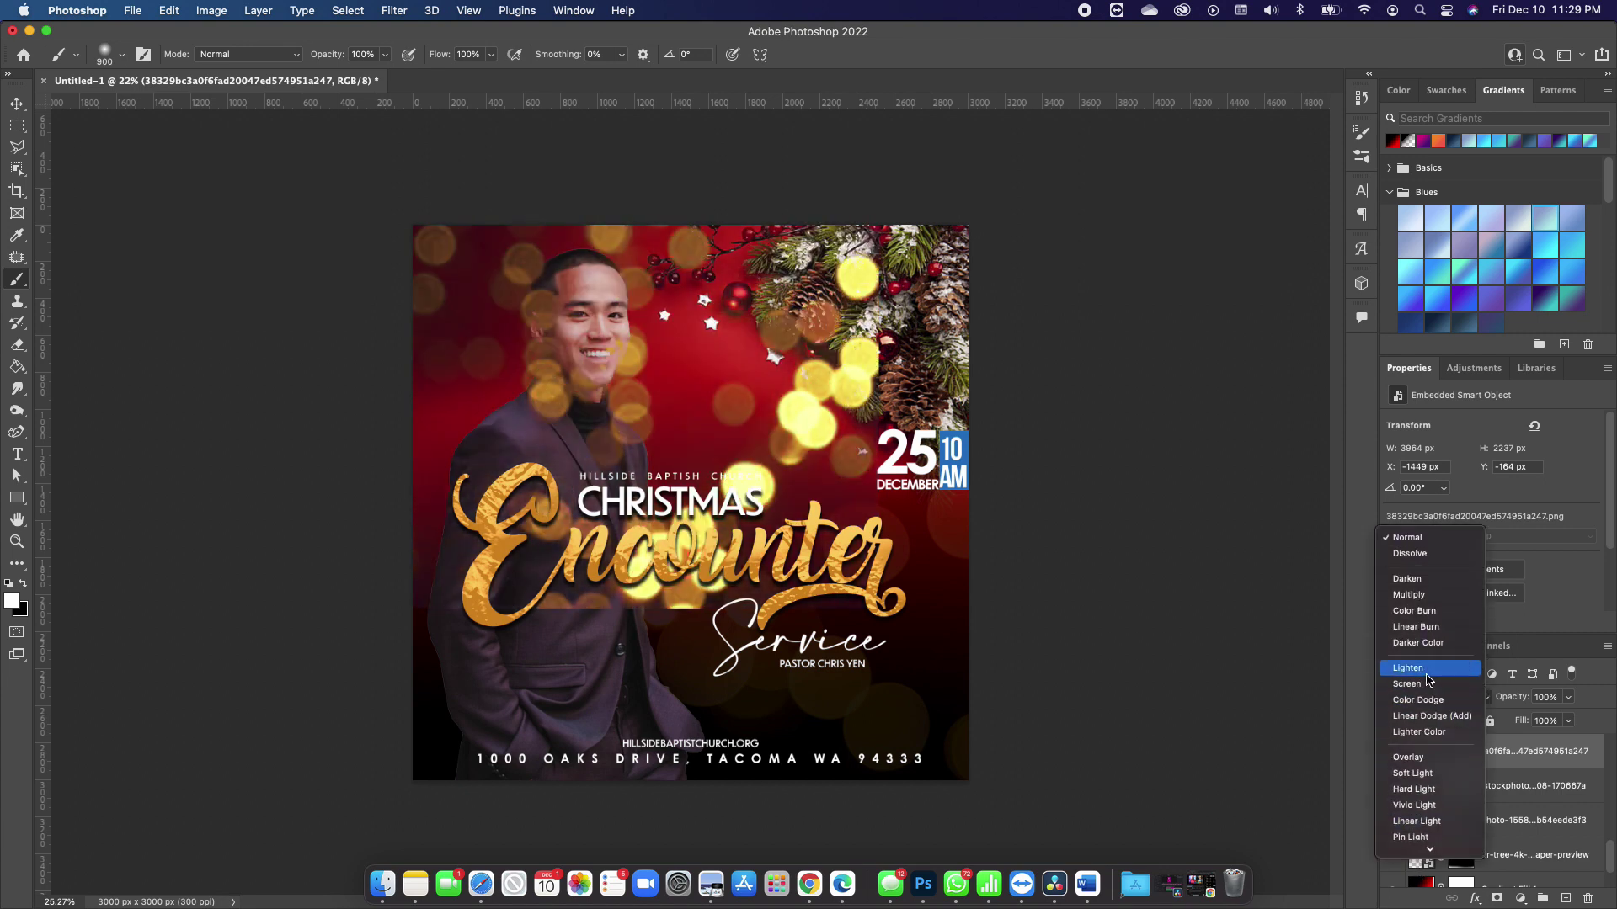
click(1408, 684)
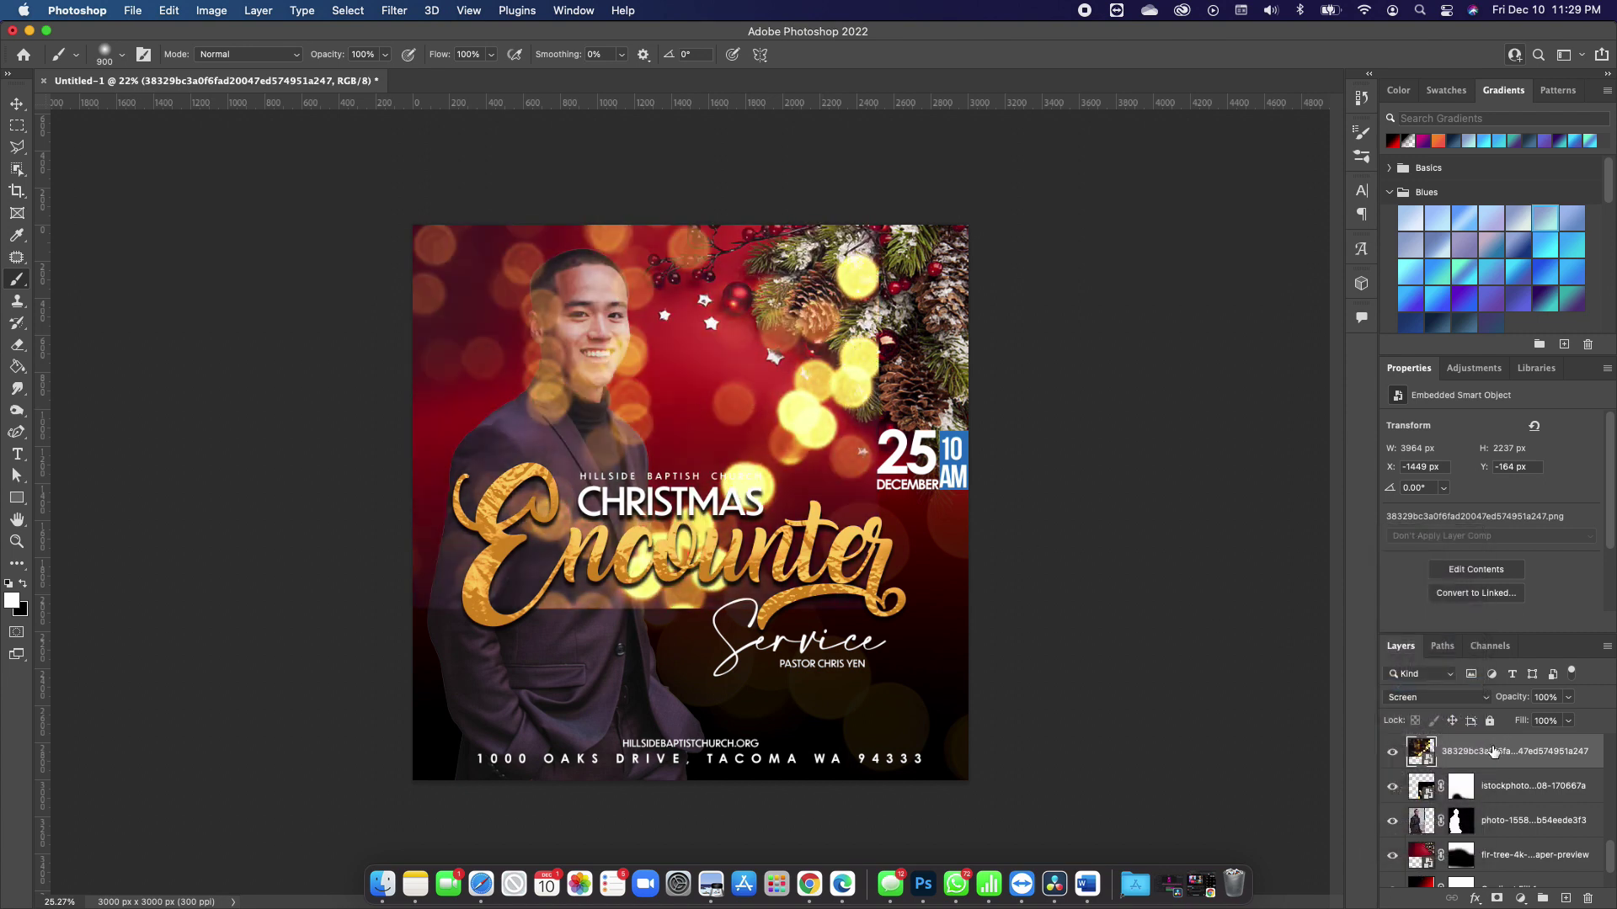
- Move the second bokeh layer beneath the man's layer and set its opacity to 65%
drag(1493, 751, 1491, 837)
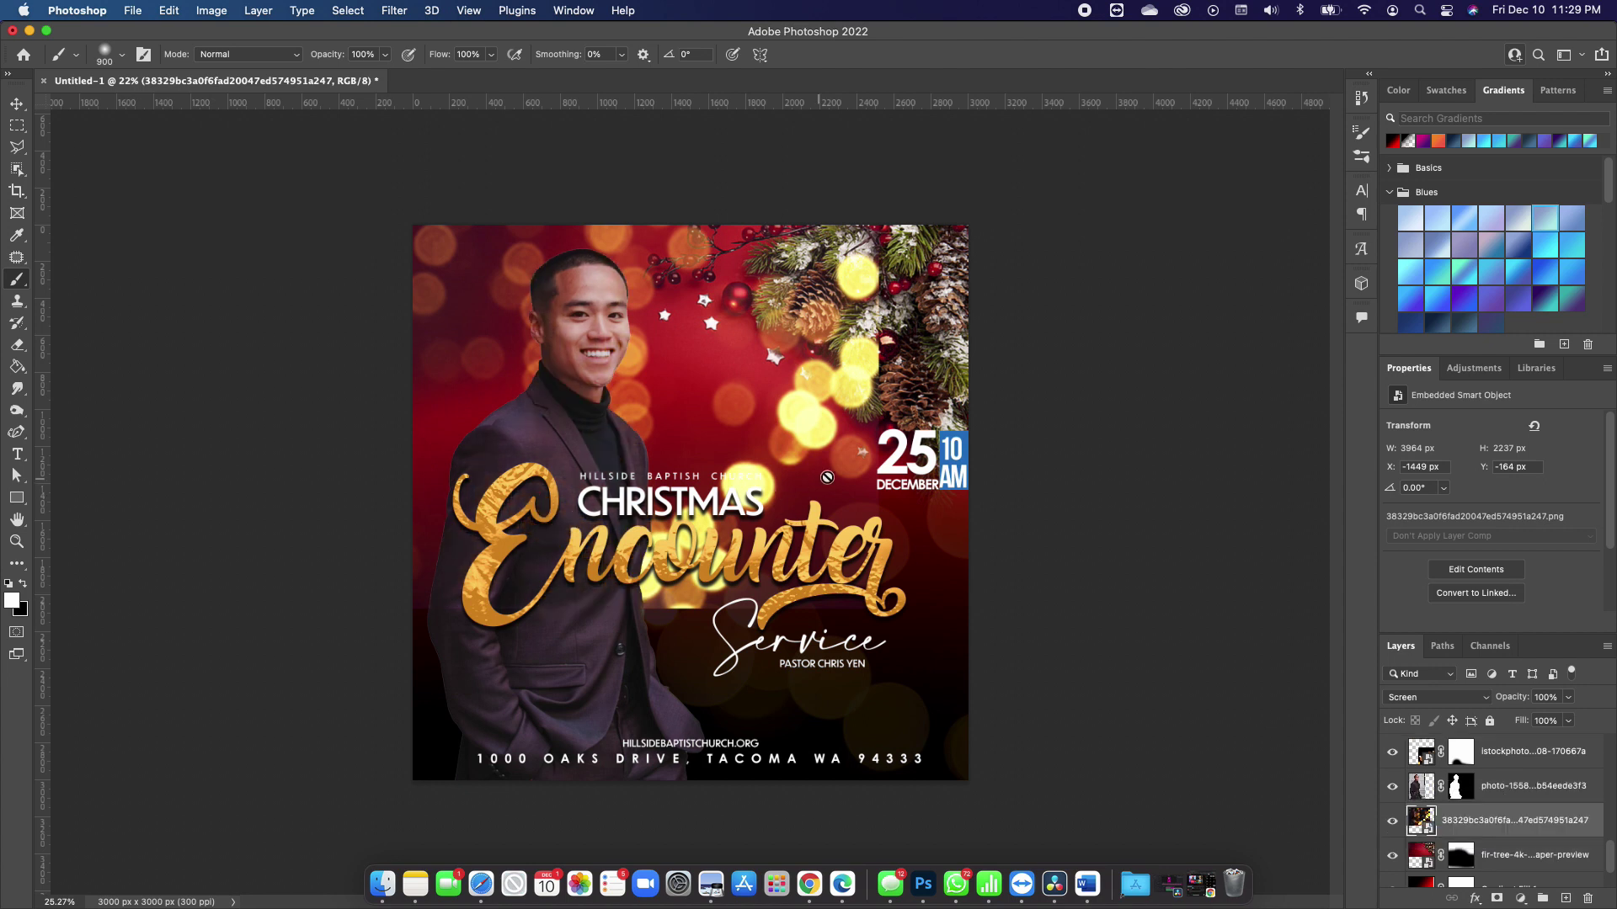
click(16, 103)
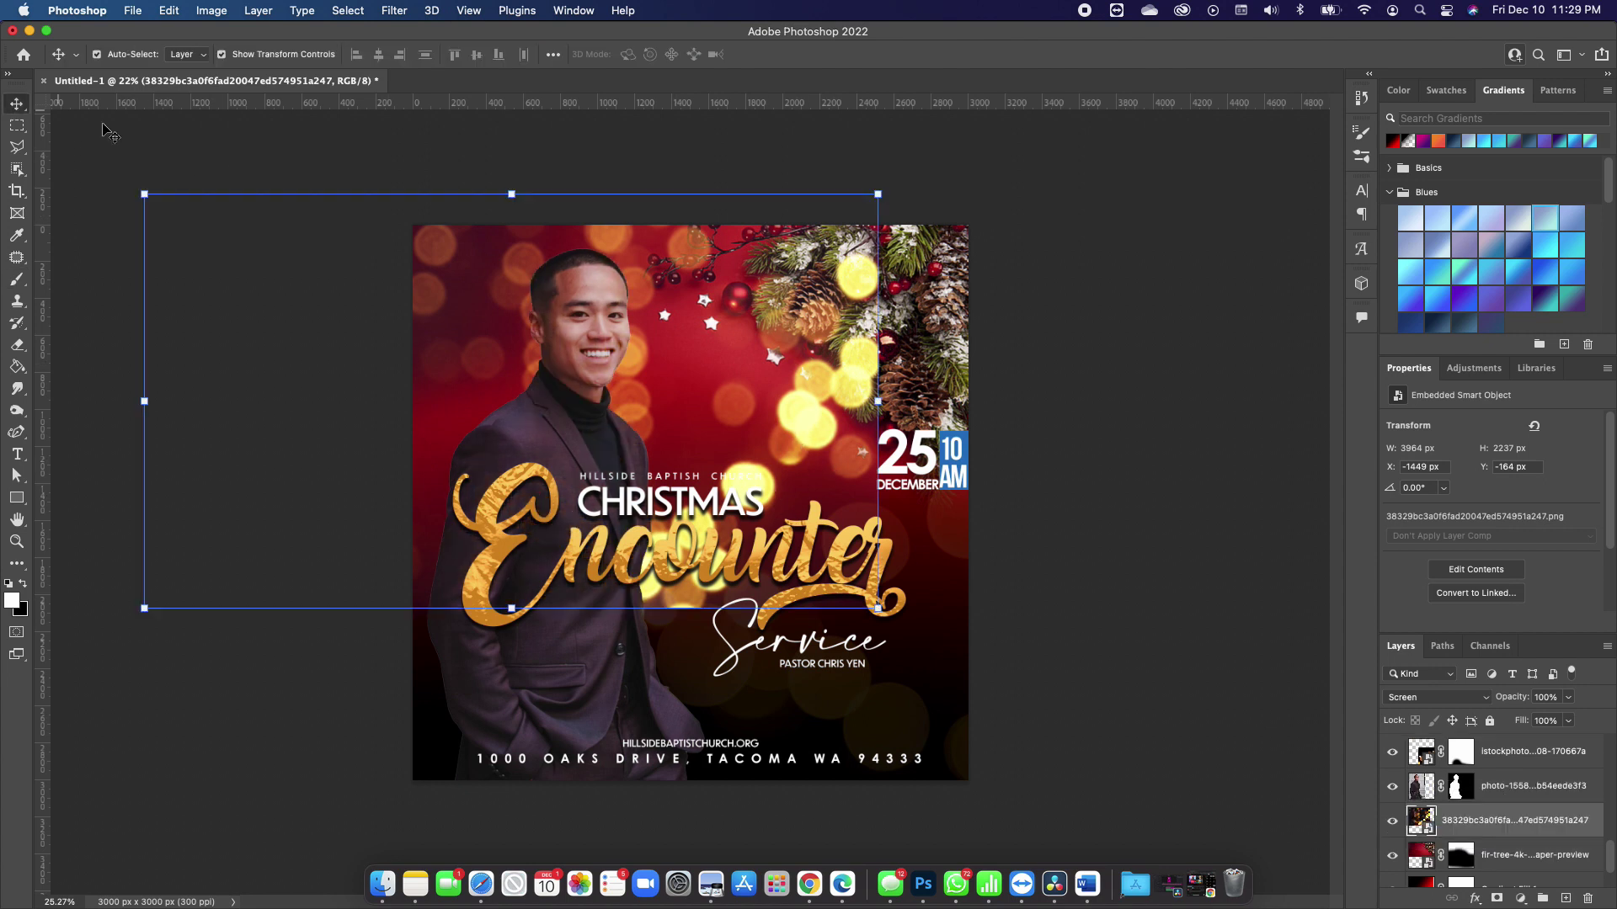
click(1567, 697)
drag(1521, 726, 1530, 722)
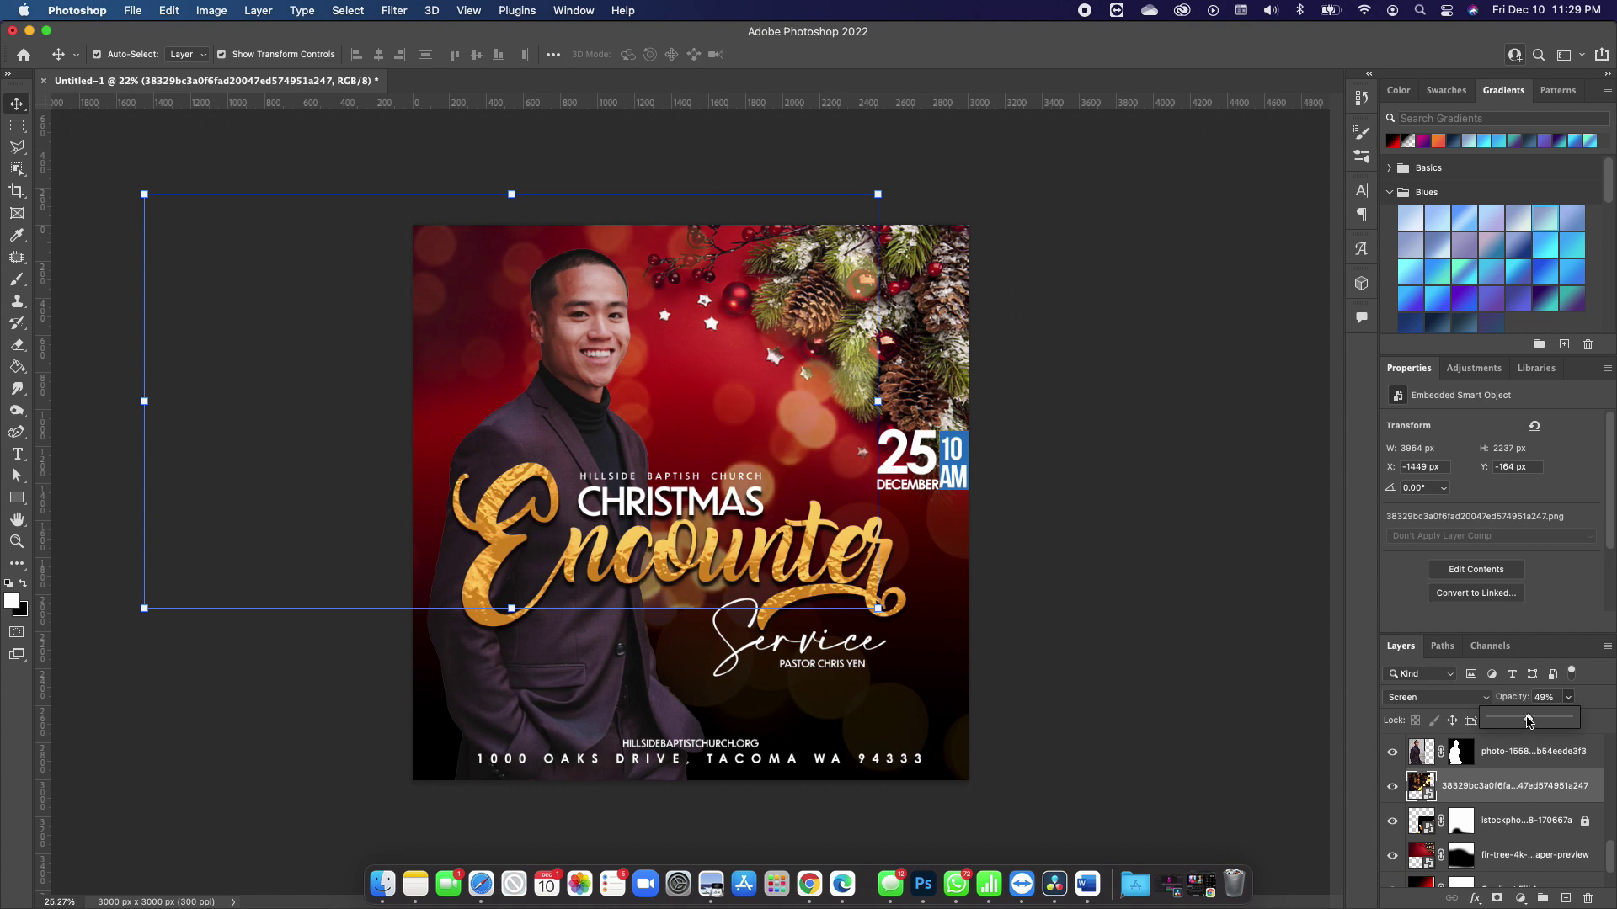
- Shift the second bokeh image to the left and place a duplicate of it over the flyer's lower right
drag(745, 421, 701, 406)
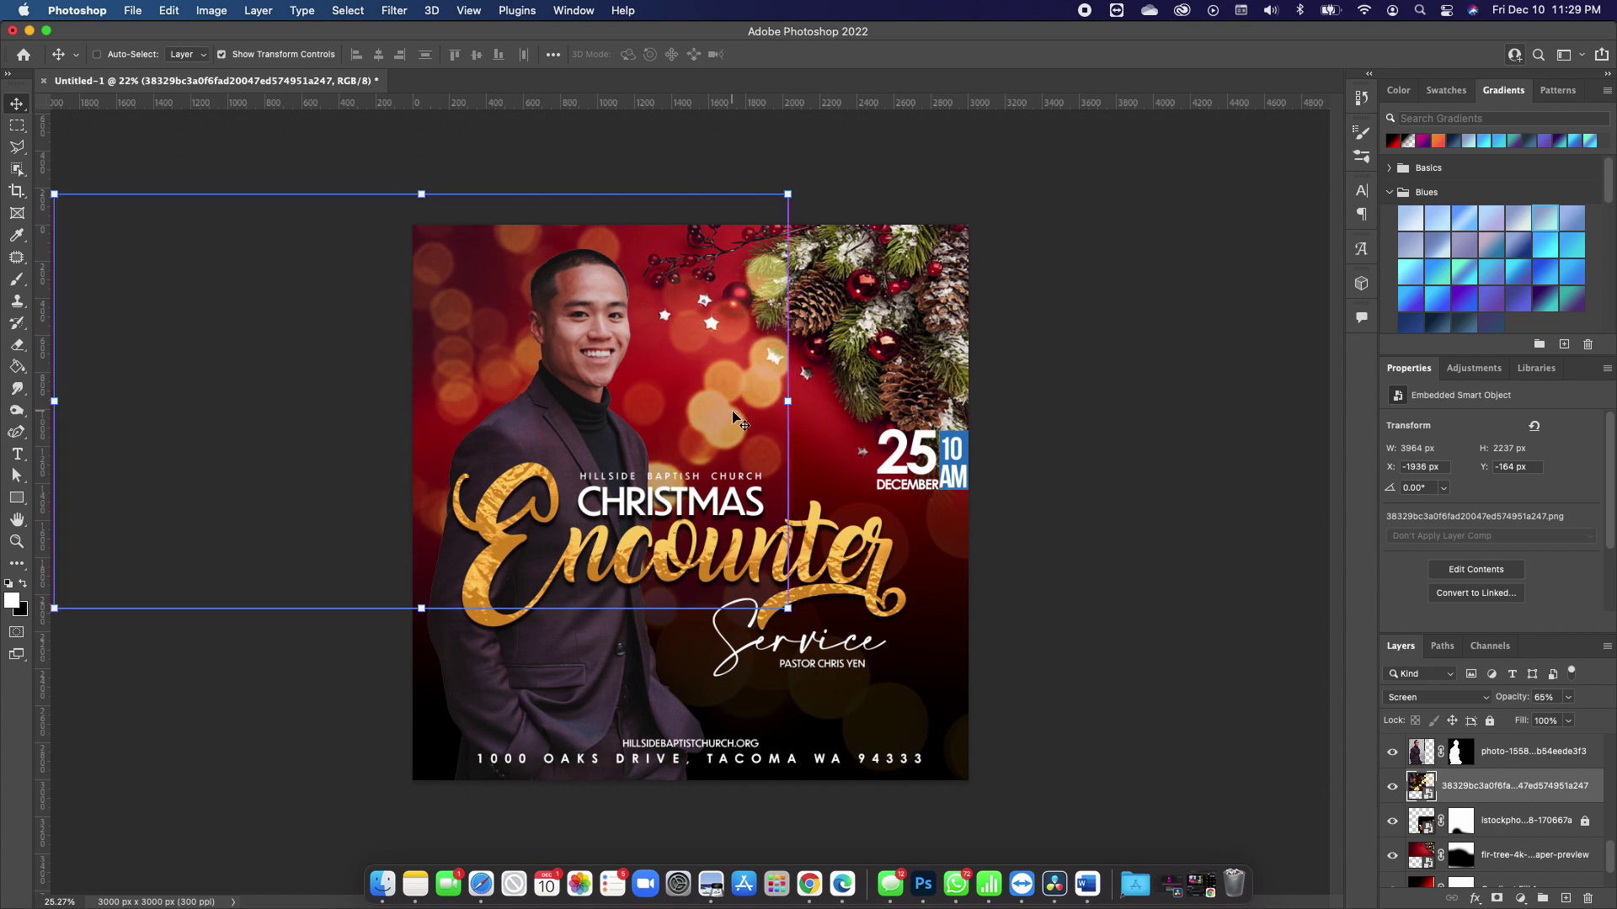
key(ctrl+j)
drag(731, 411, 1229, 695)
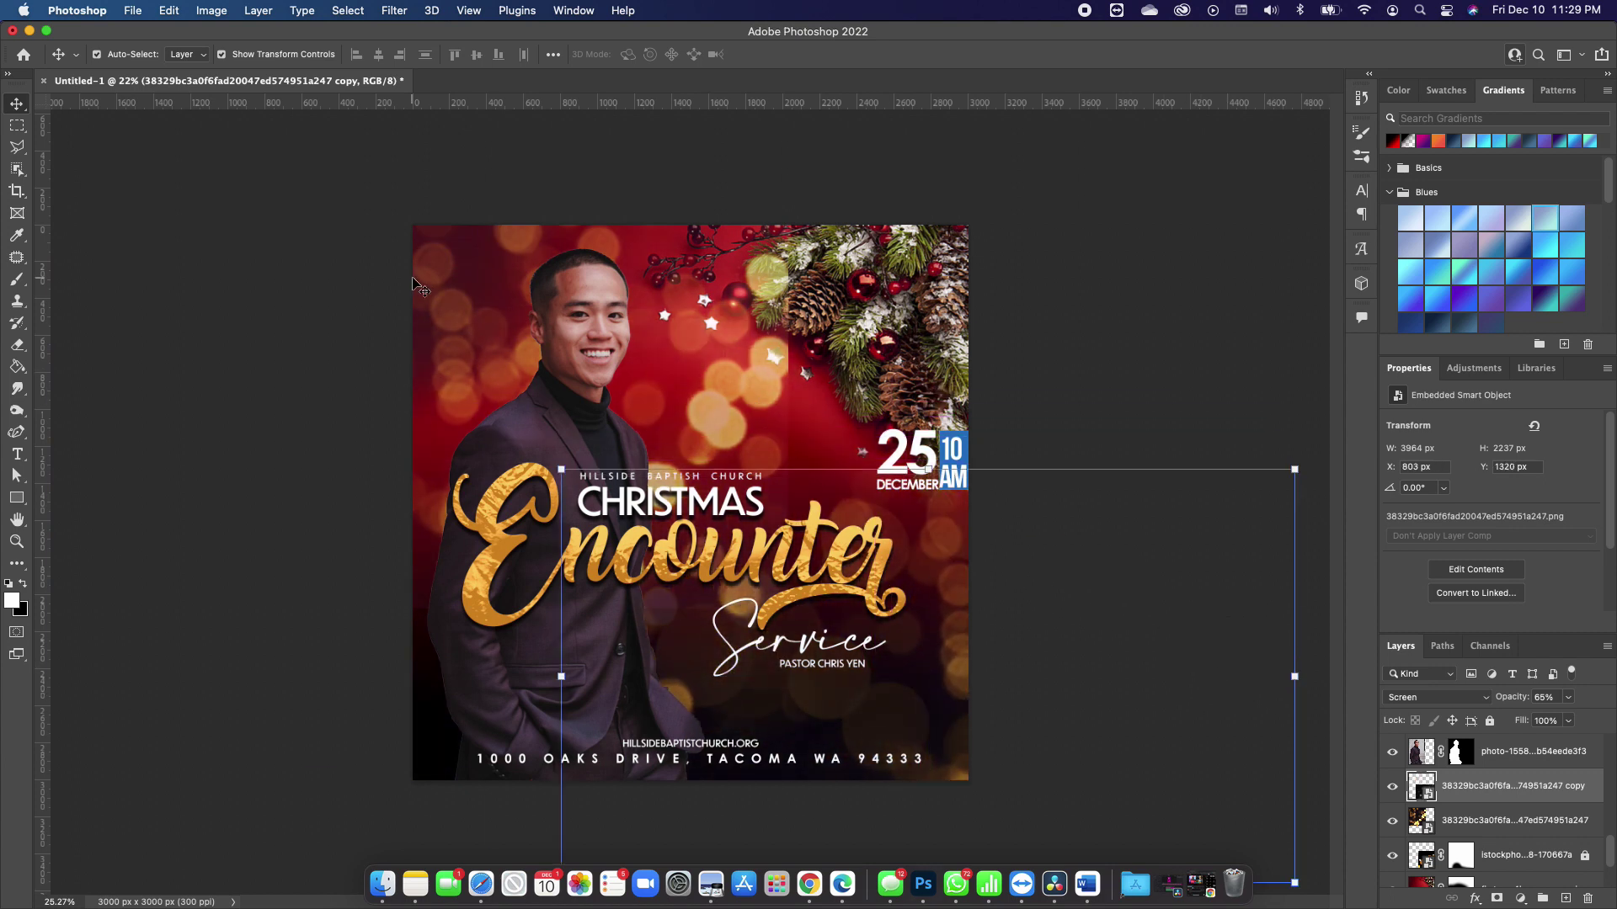
- Add a layer mask to the upper-left bokeh image and brush away the lights between the man and the fir branches
click(463, 295)
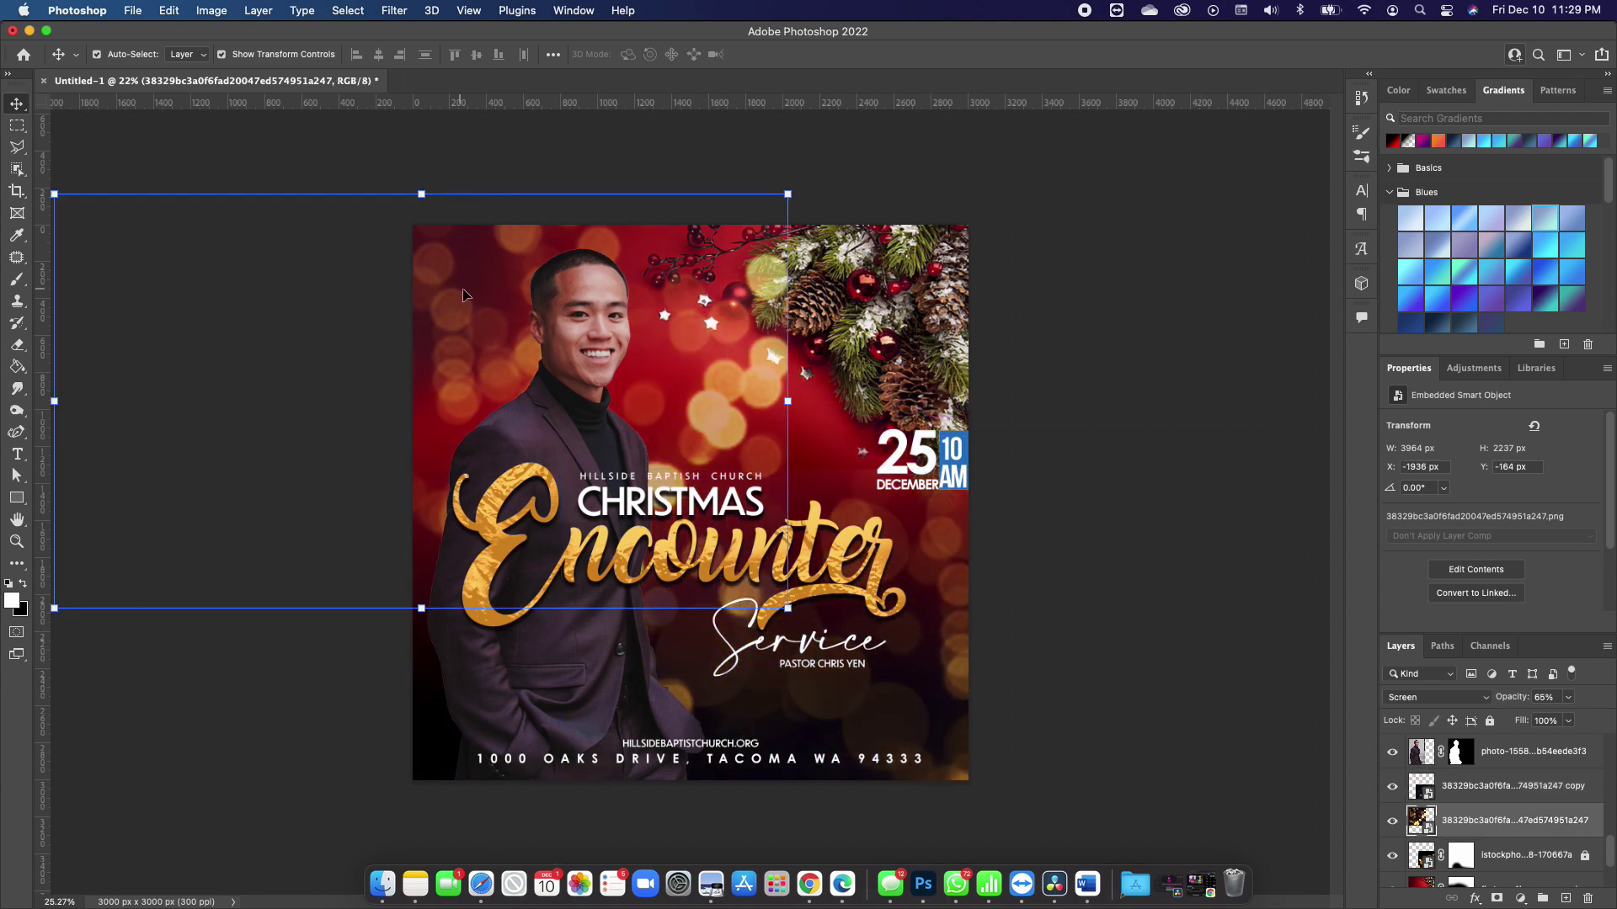
click(1495, 899)
click(17, 295)
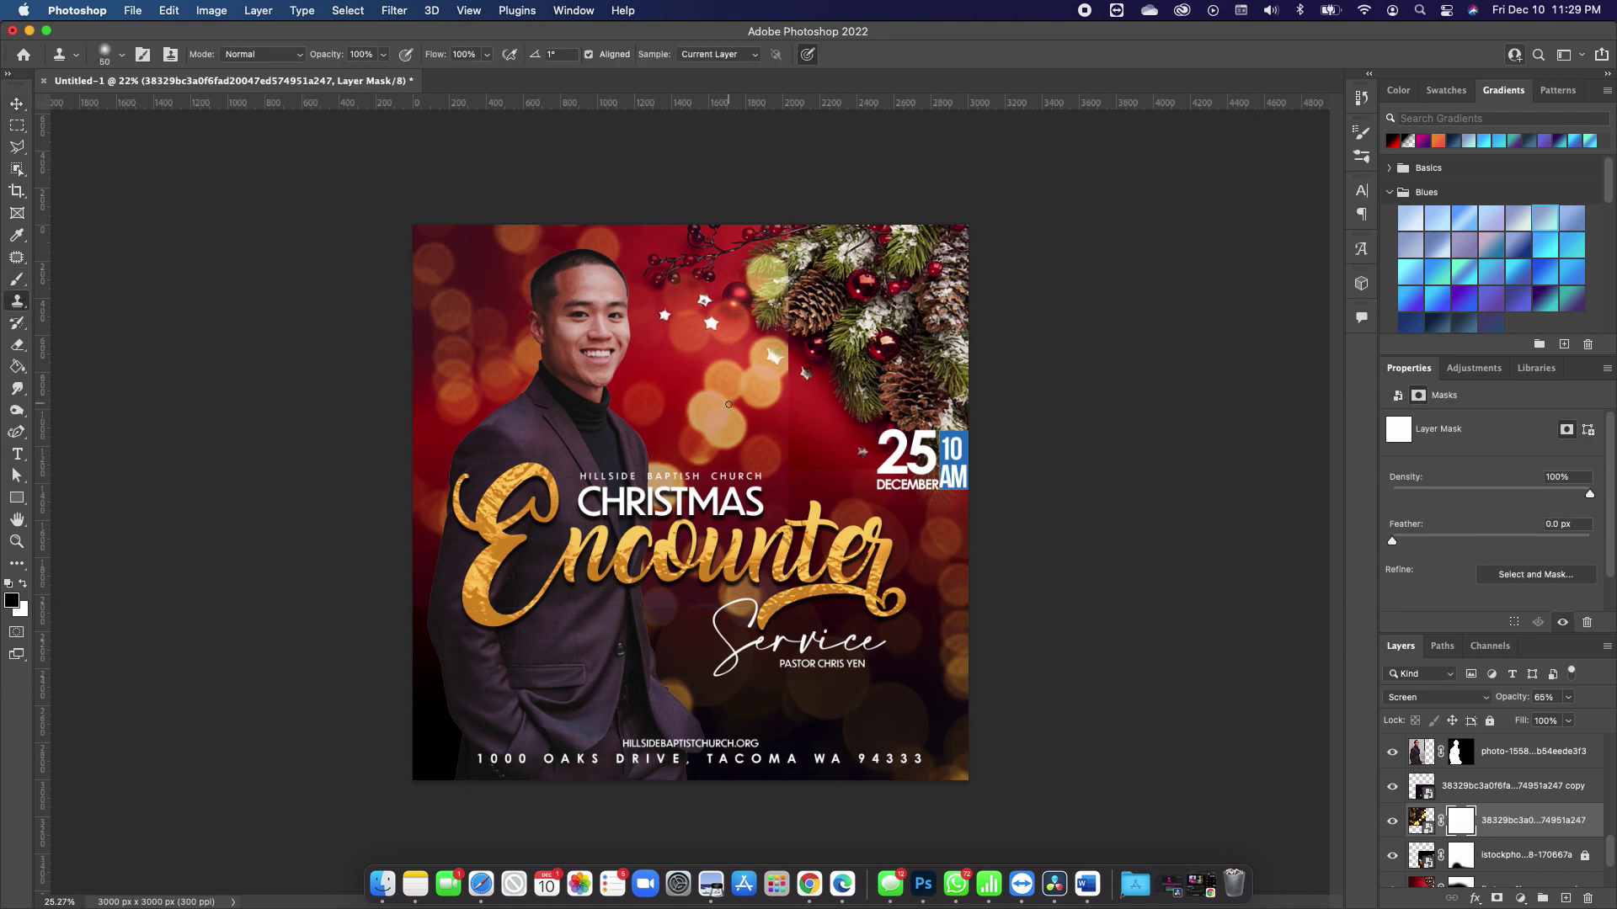
click(17, 279)
mouse_move(844, 425)
mouse_down()
mouse_move(767, 371)
mouse_move(758, 283)
mouse_up()
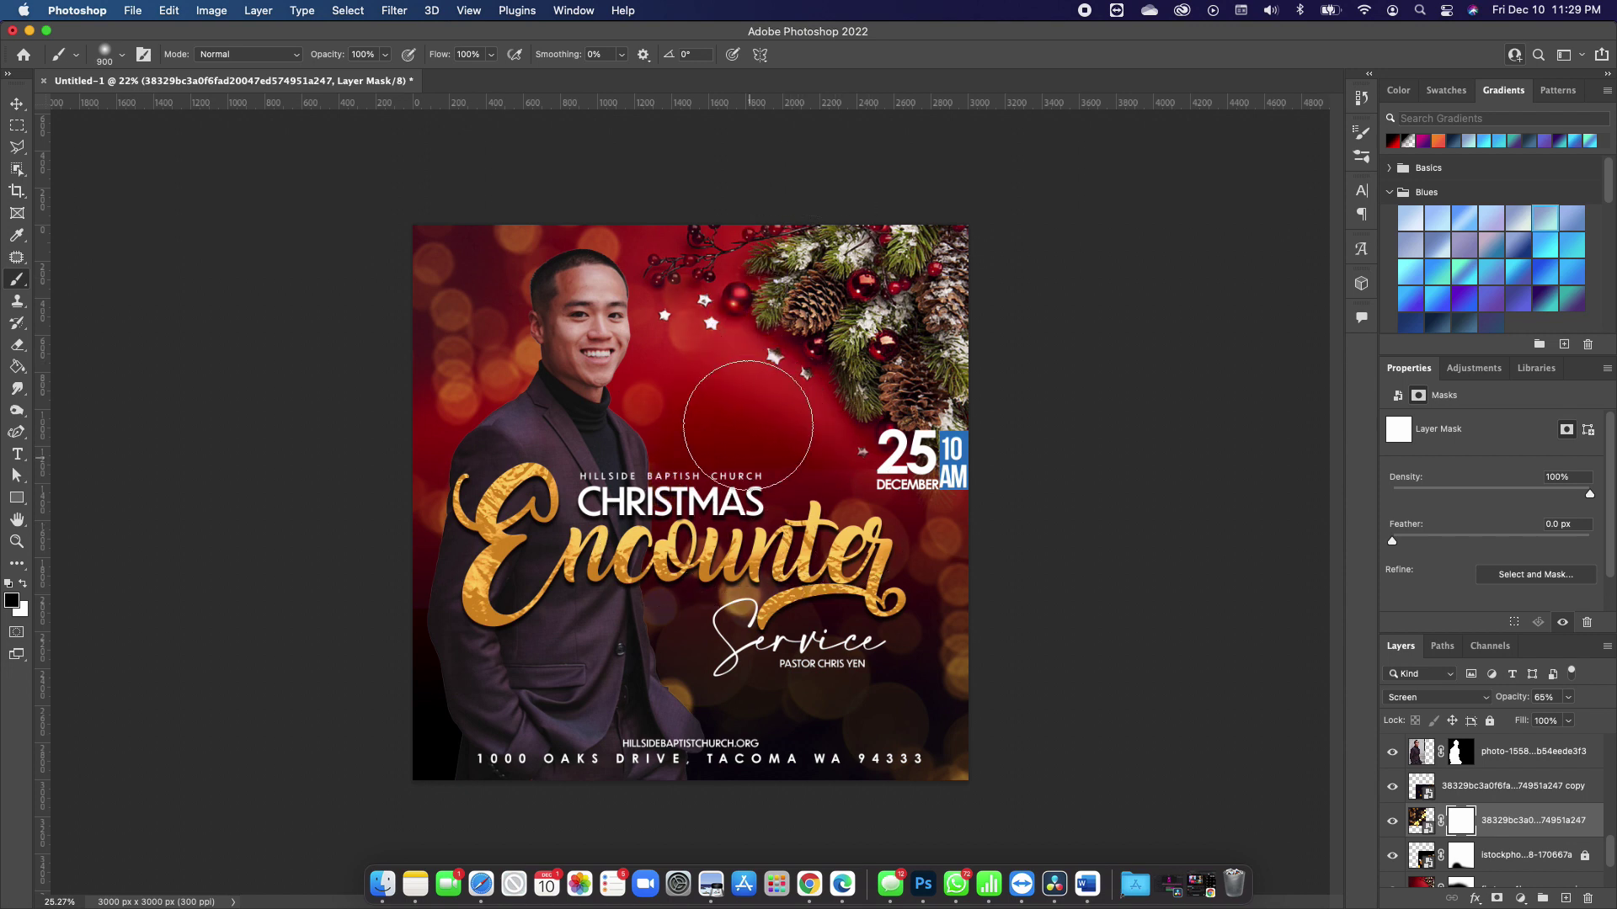
- Add a layer mask to the lower-right bokeh copy and brush away its edge beside the man's lower body
scroll(1498, 779, down, 1)
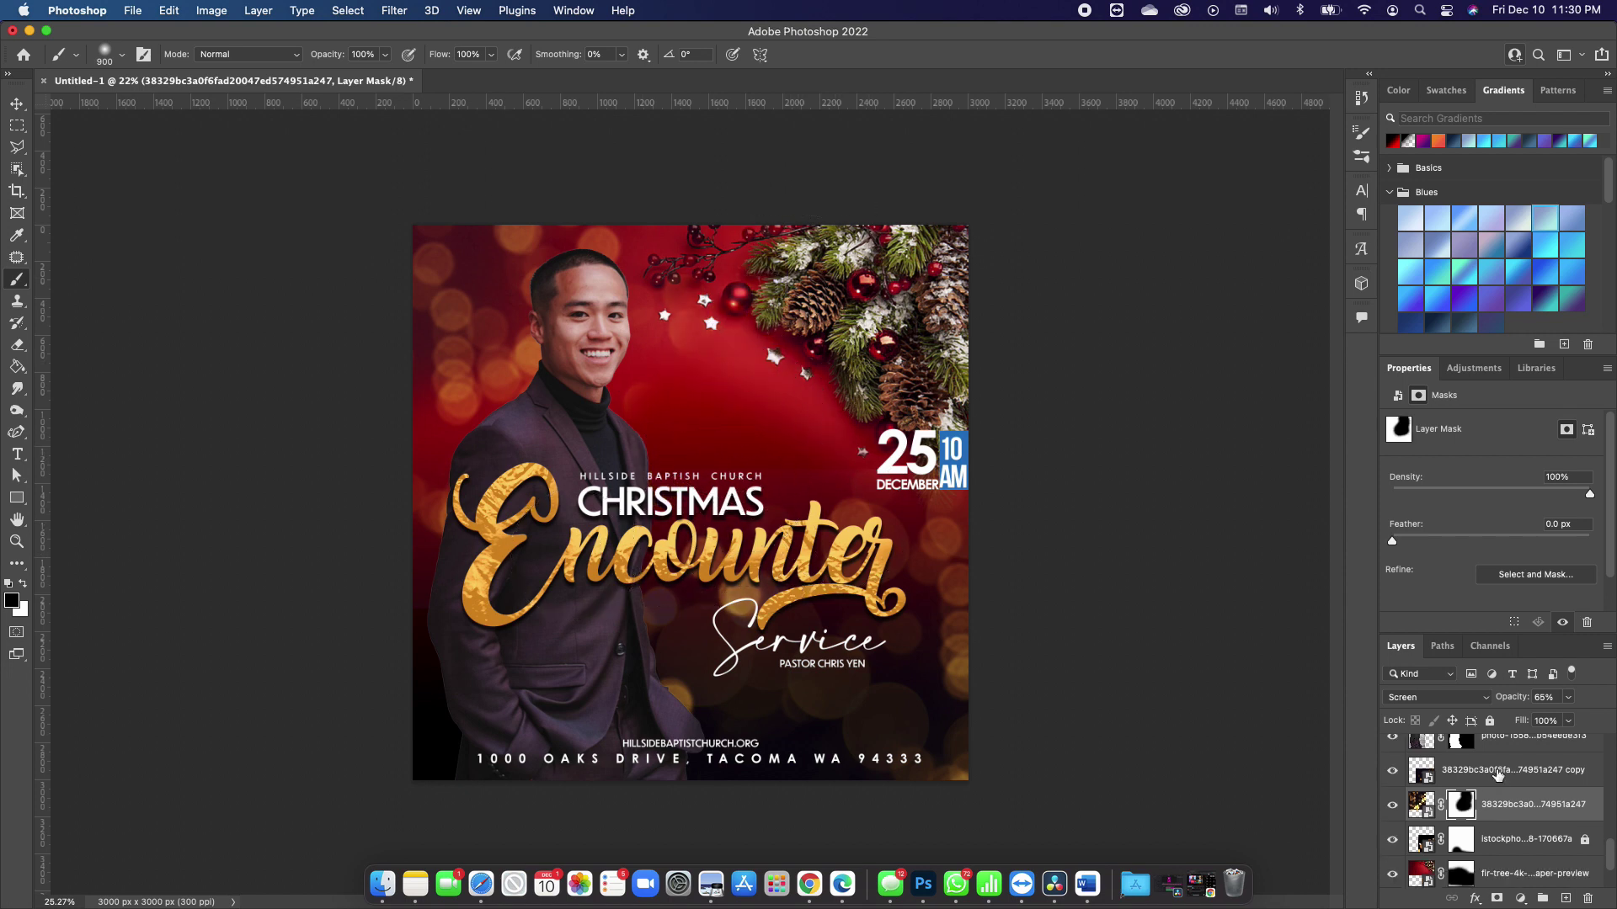
click(1417, 770)
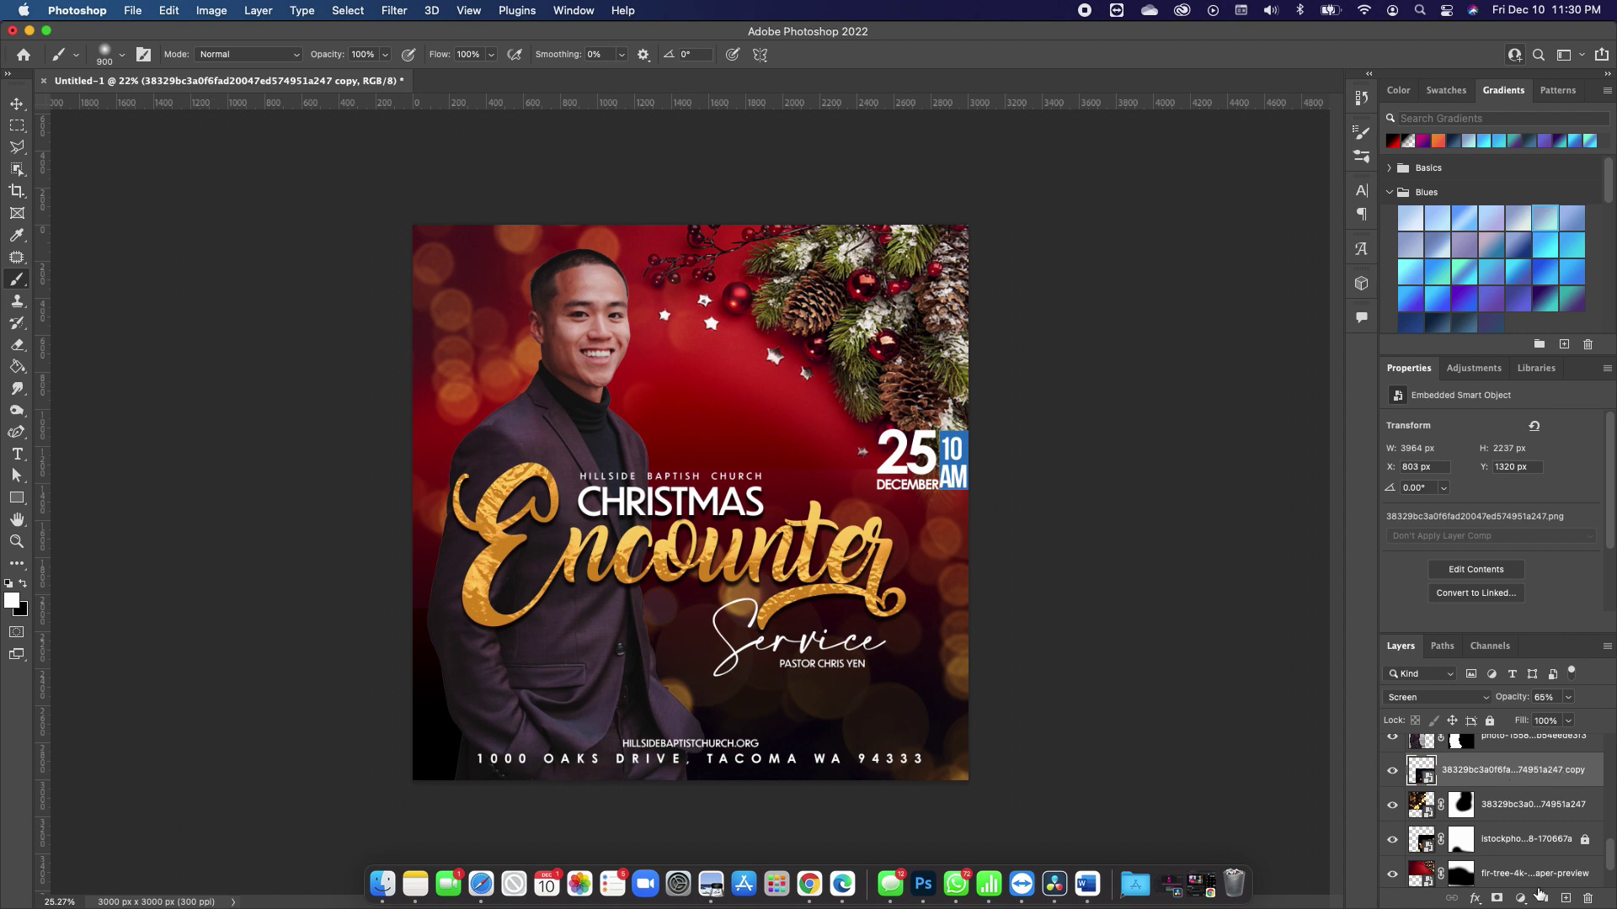
click(1498, 898)
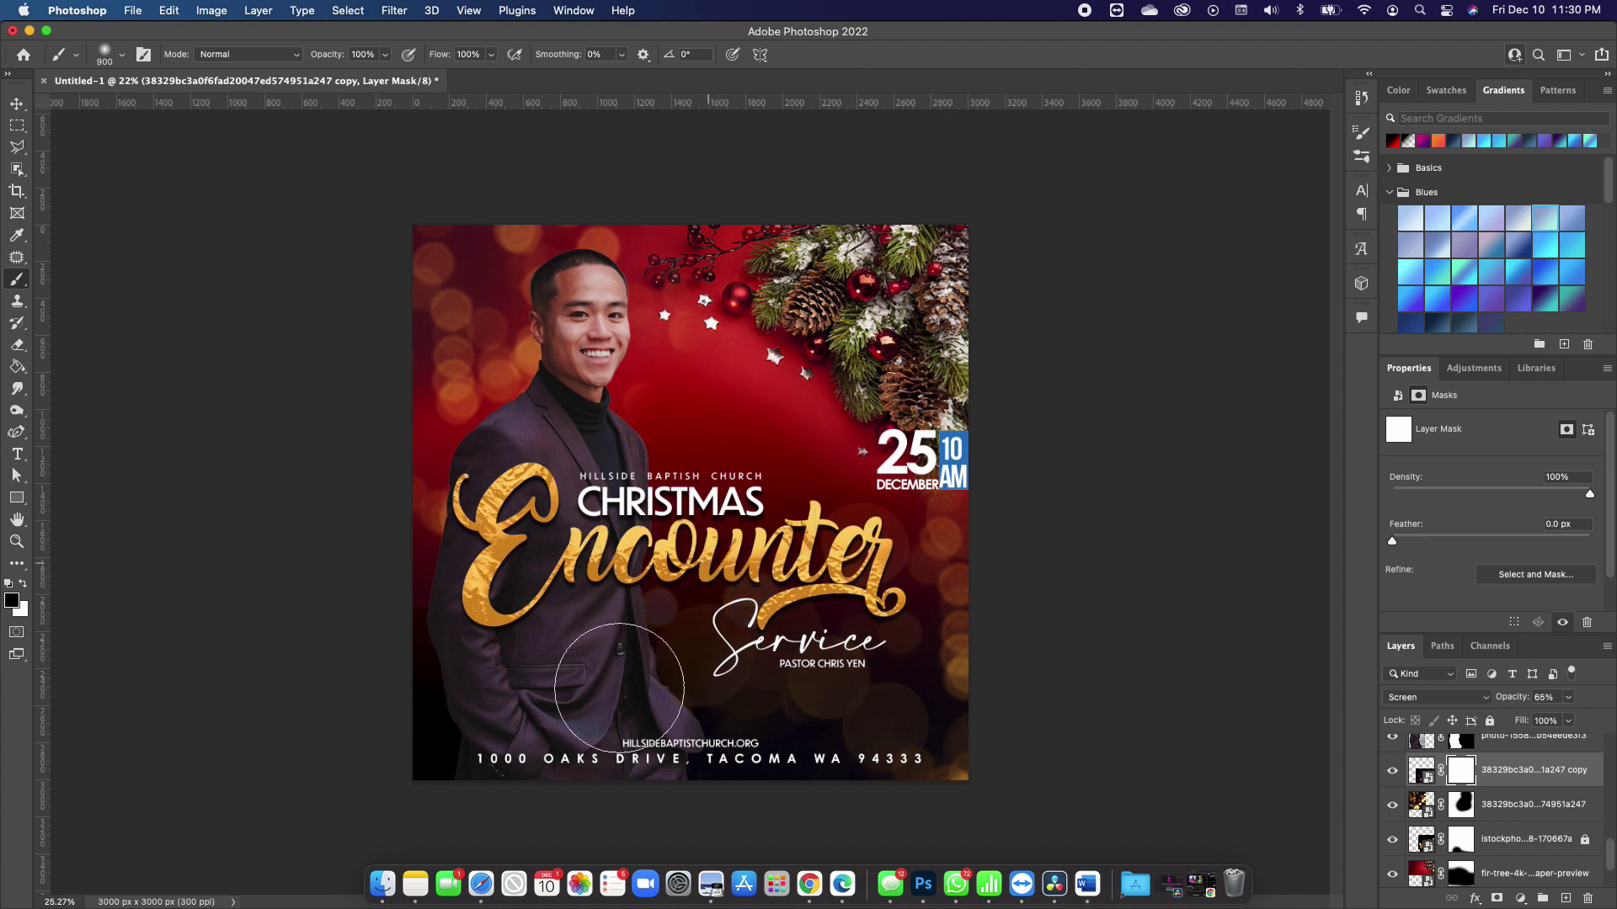
mouse_move(619, 688)
mouse_down()
mouse_move(641, 714)
mouse_move(666, 688)
mouse_move(642, 733)
mouse_move(683, 785)
mouse_move(804, 774)
mouse_move(697, 708)
mouse_up()
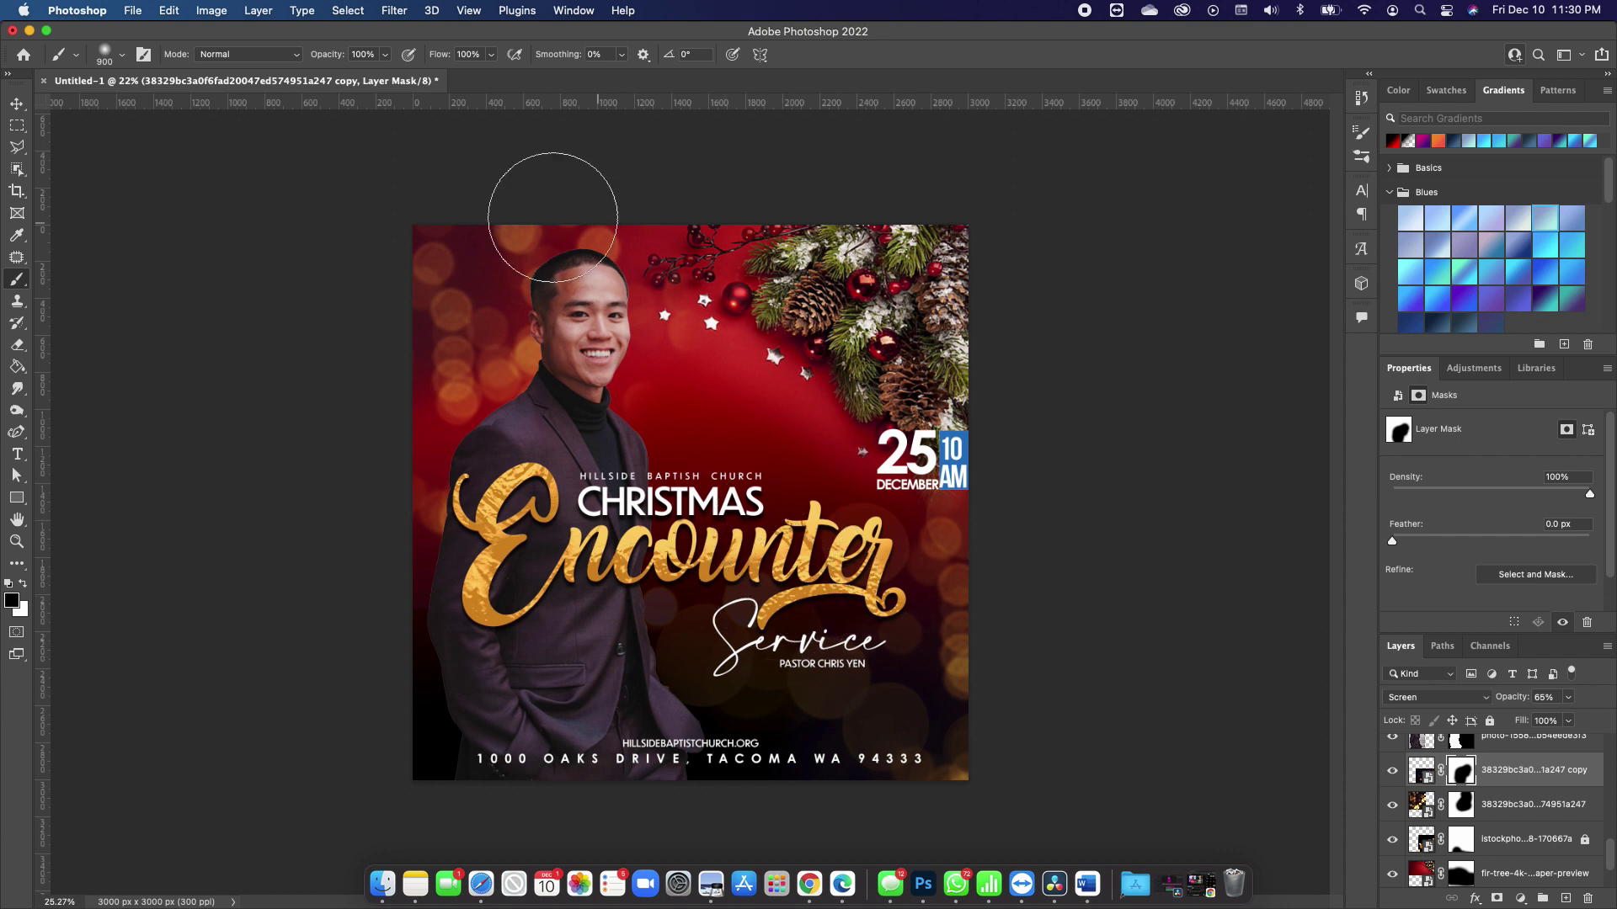
- Apply Brightness/Contrast to the man's photo, raising the contrast to about 44 and lowering the brightness slightly
key(alt+bracketleft)
key(alt+bracketleft)
key(v)
click(582, 328)
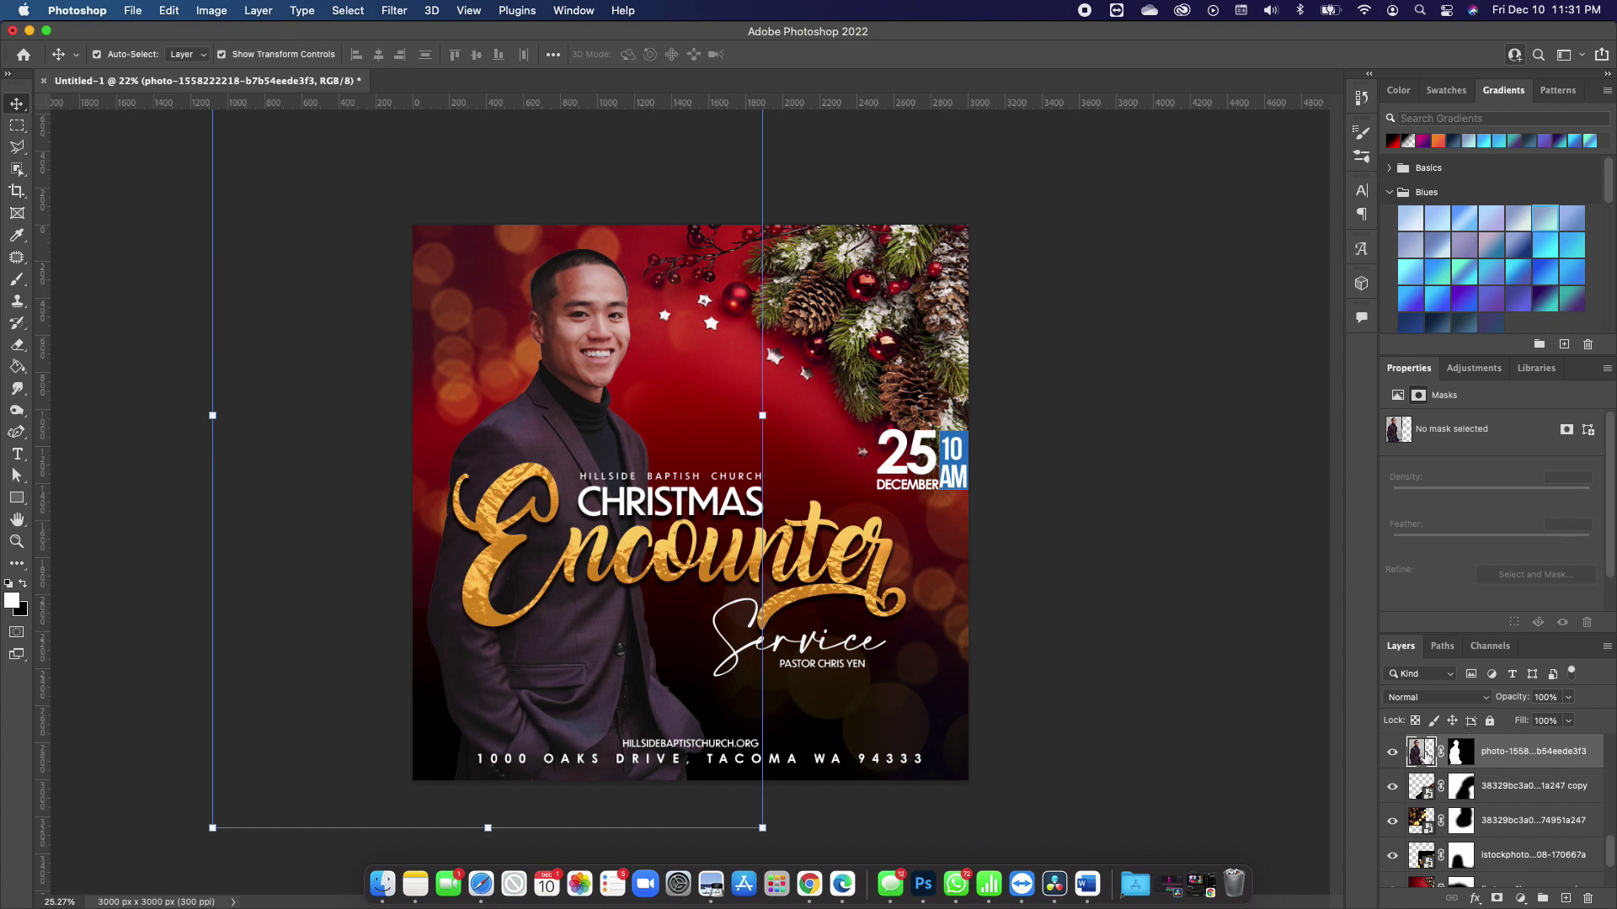
click(1441, 735)
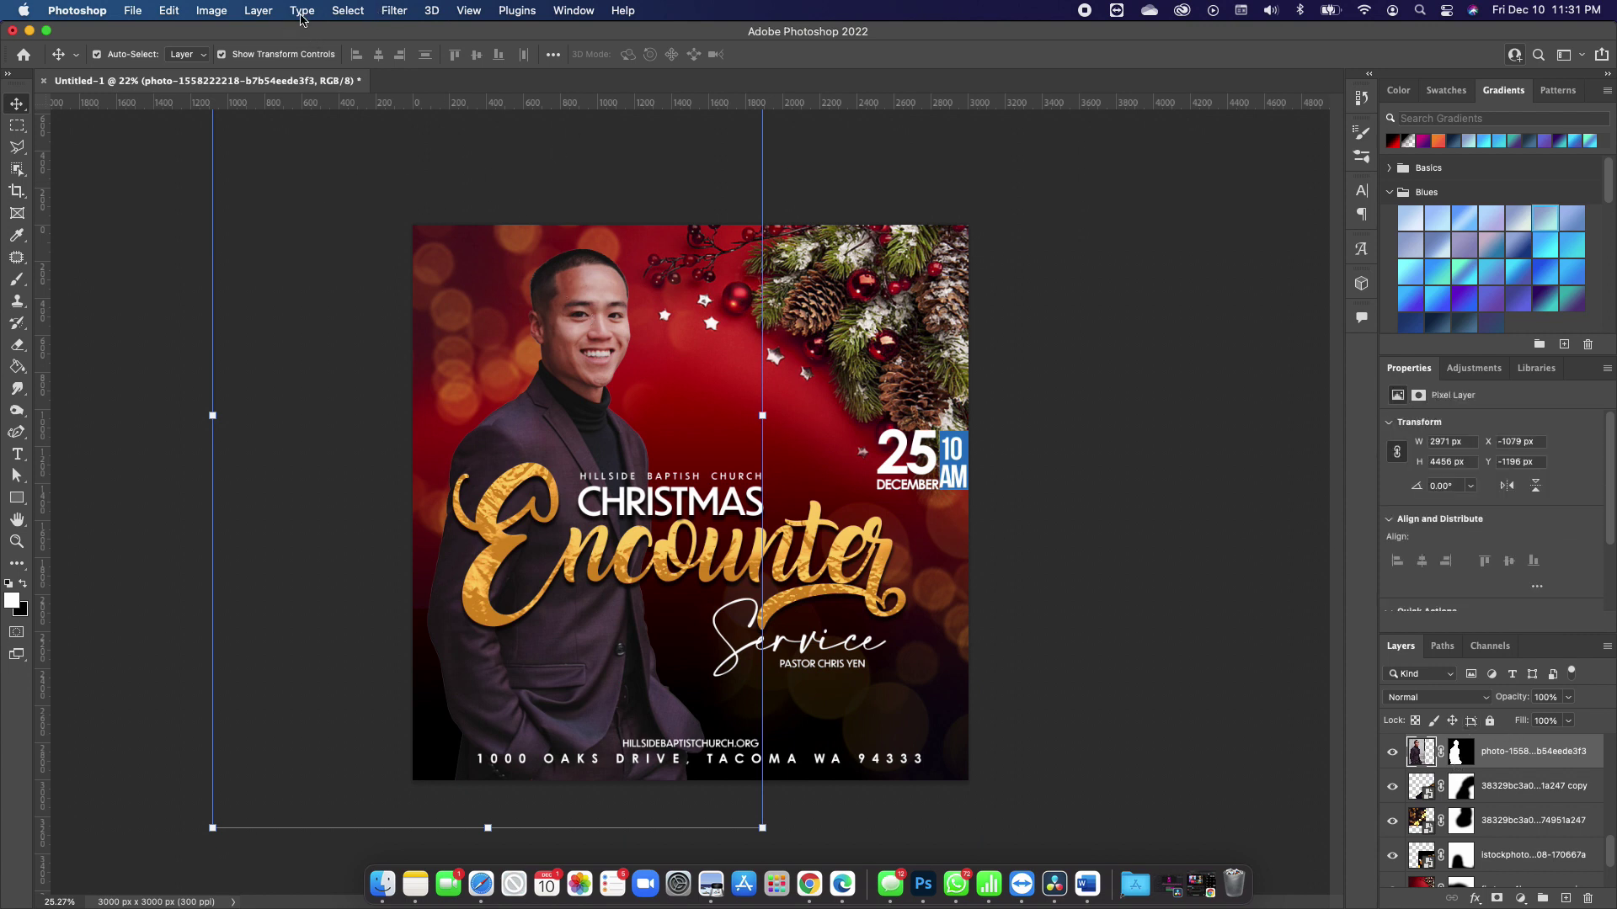
click(211, 11)
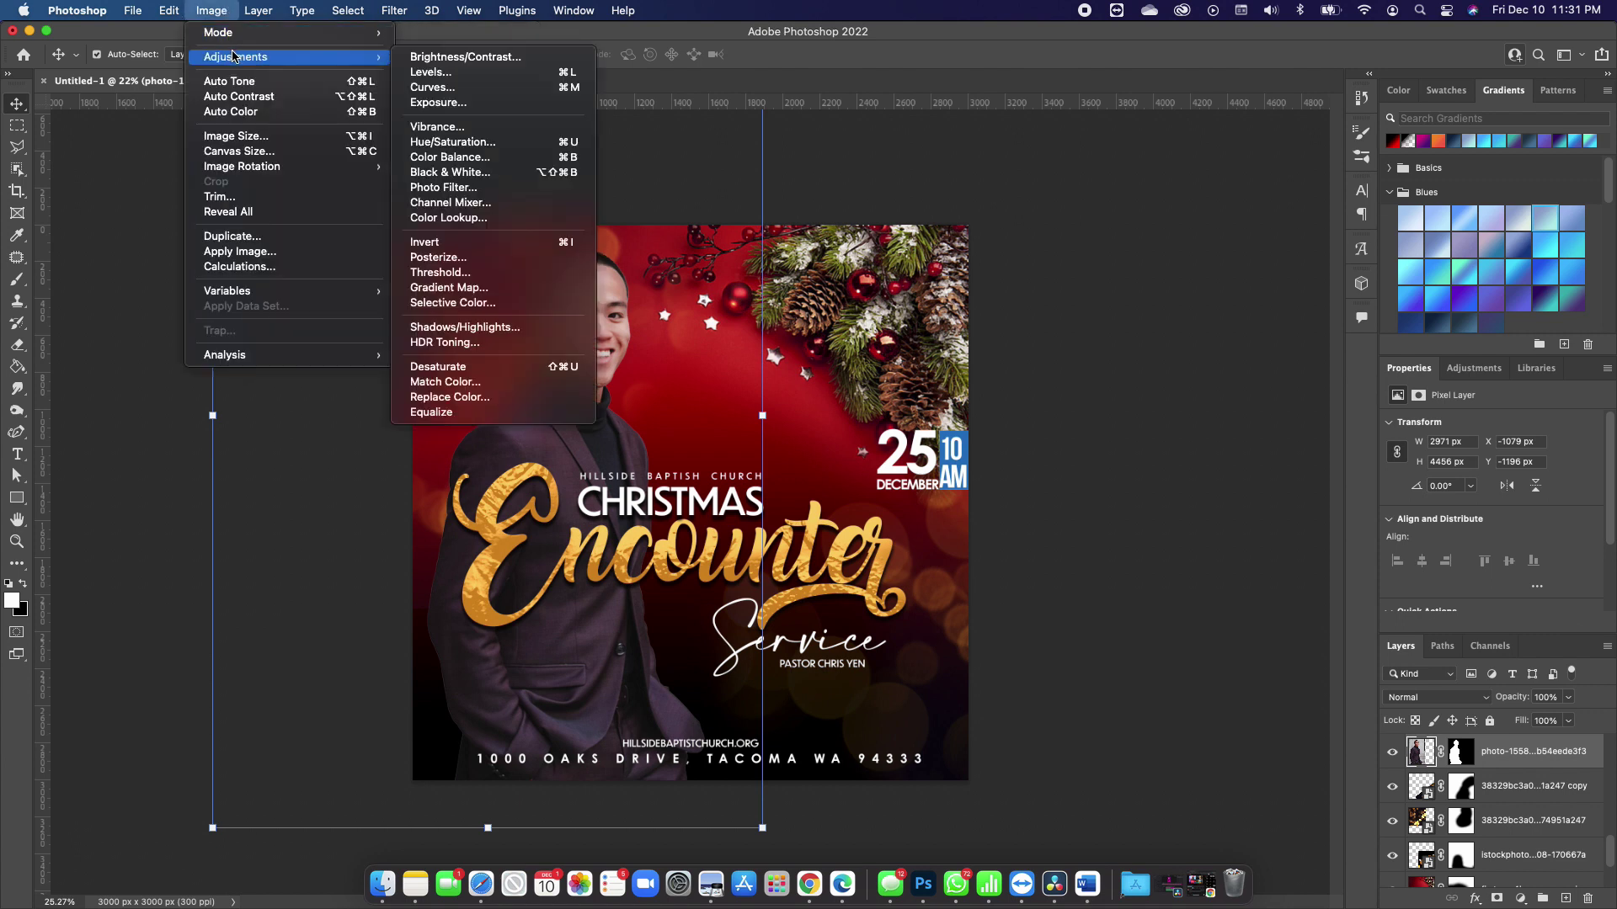
mouse_move(247, 61)
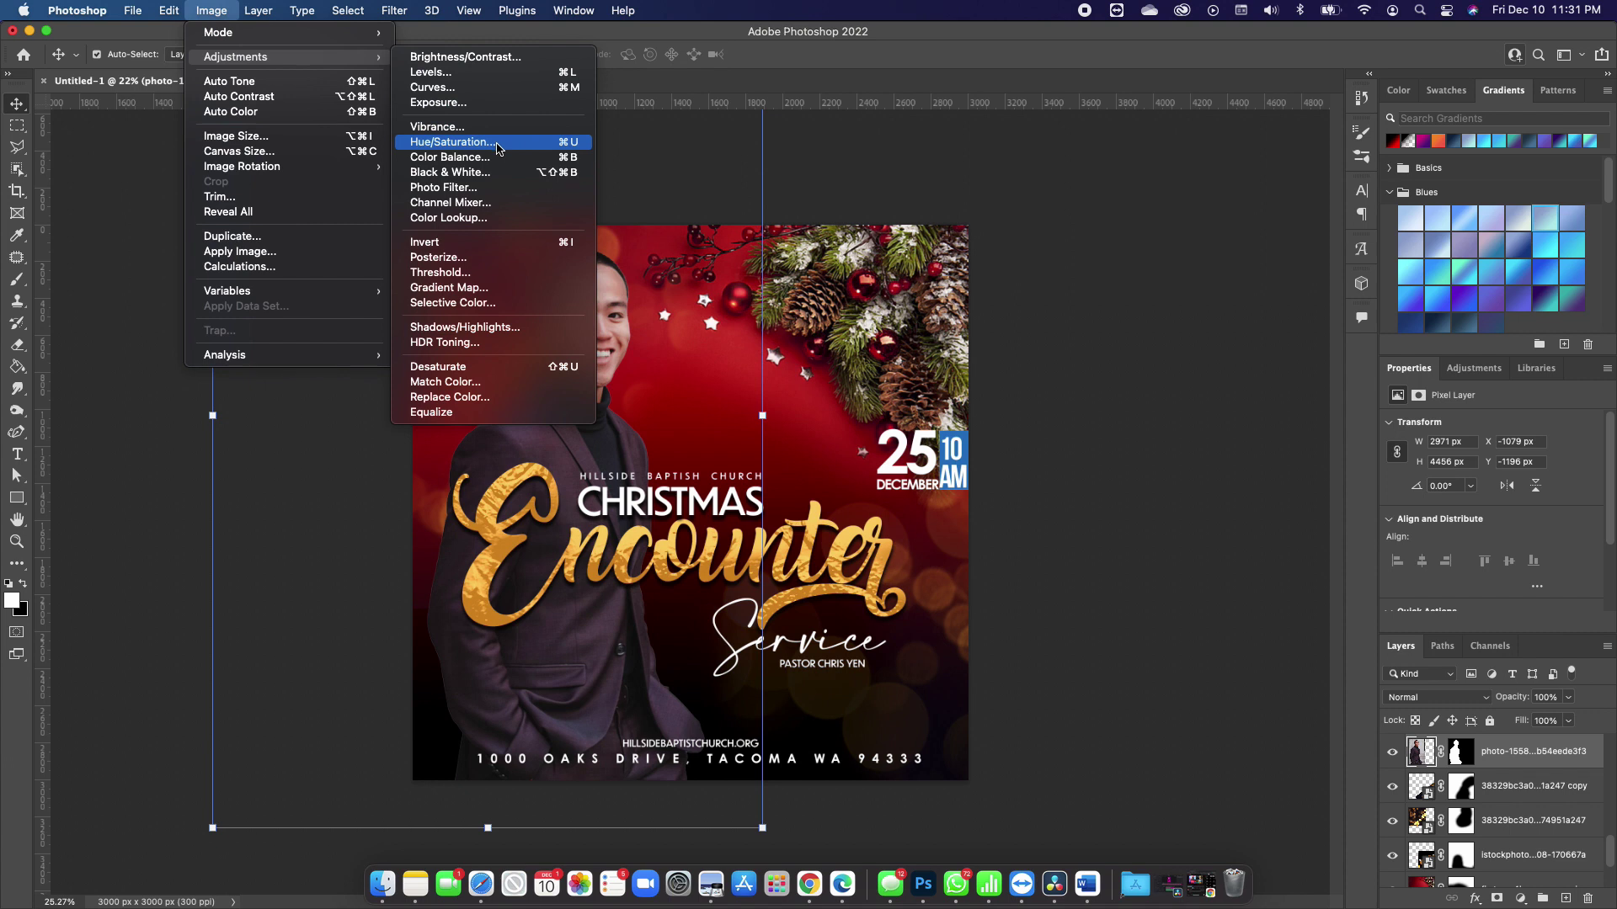
click(466, 56)
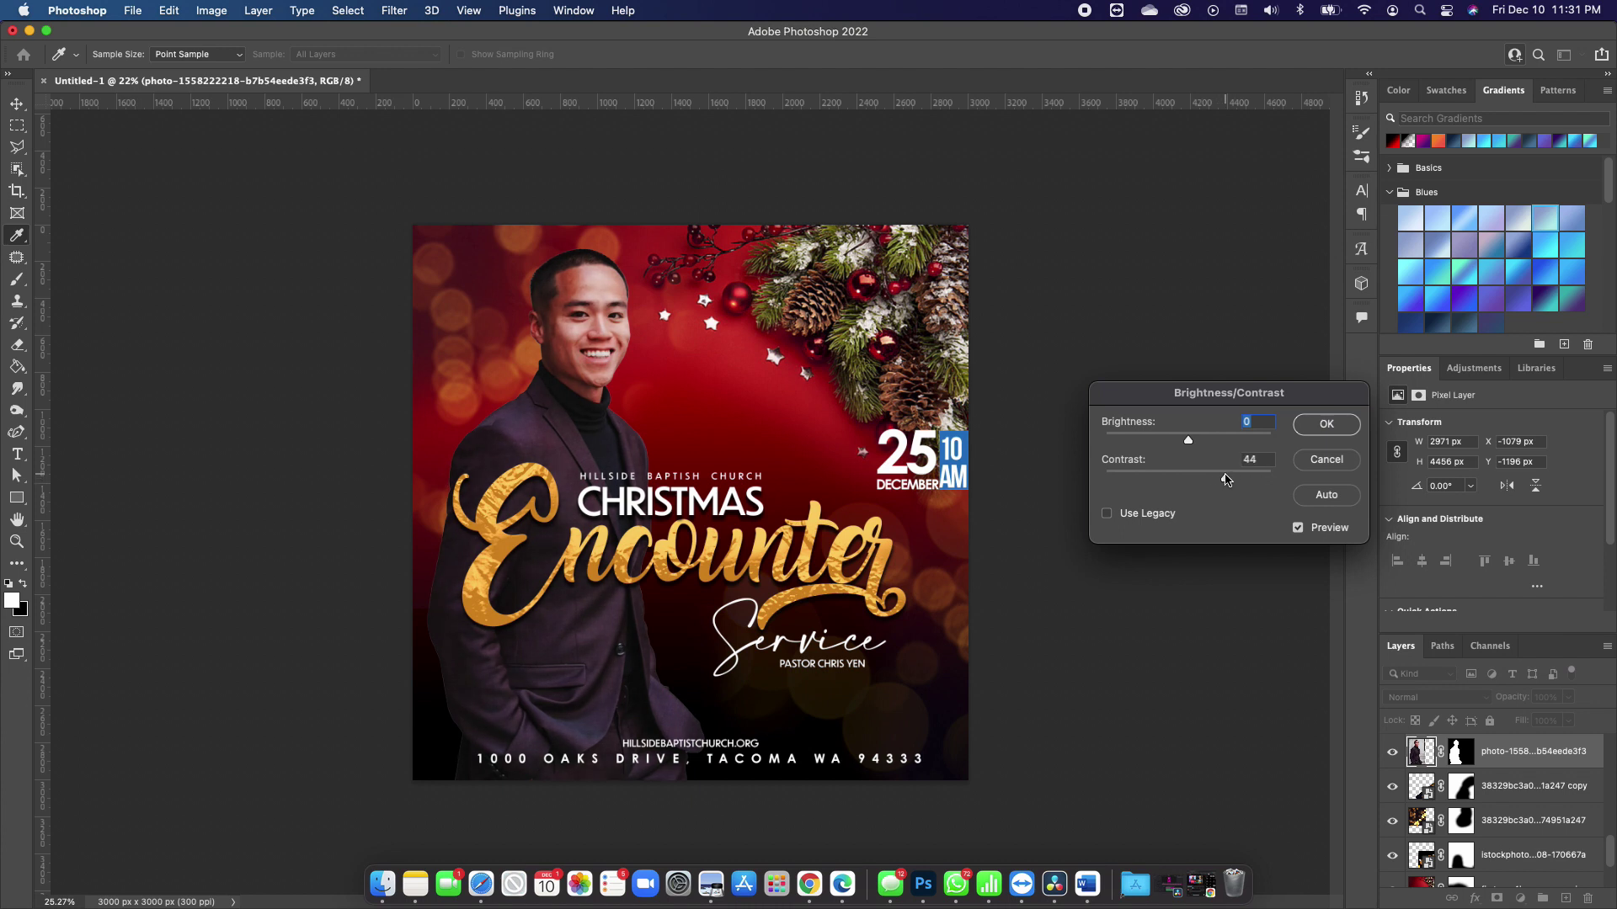
drag(1226, 478, 1175, 446)
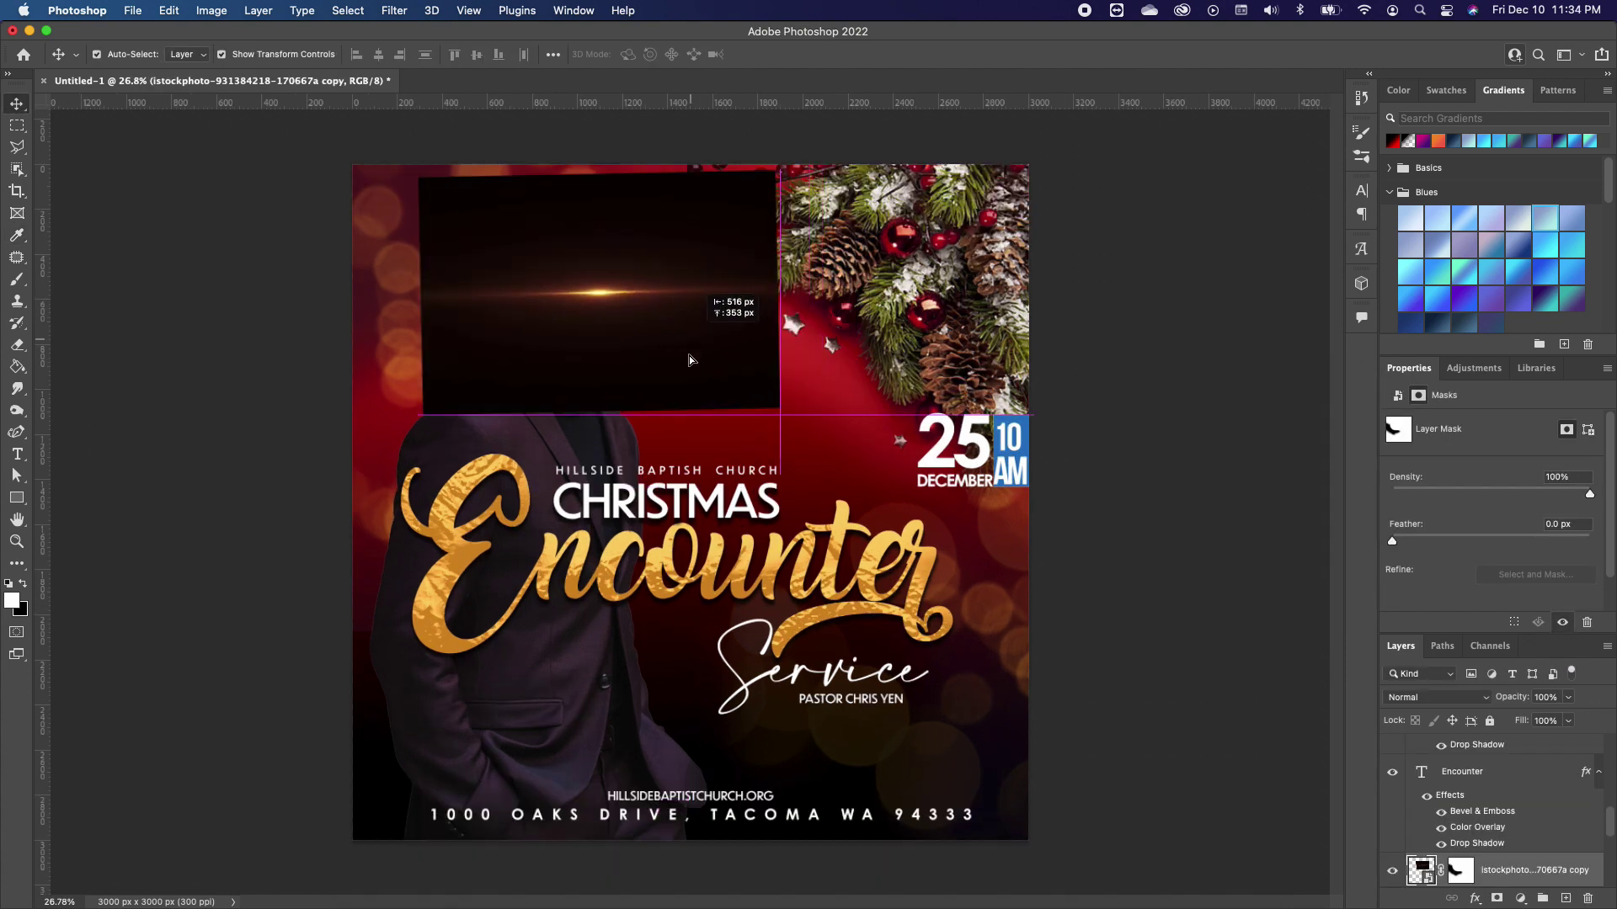
- Rotate the lens flare image to about -44° and position it over the man's chest just above the title
drag(690, 357, 740, 368)
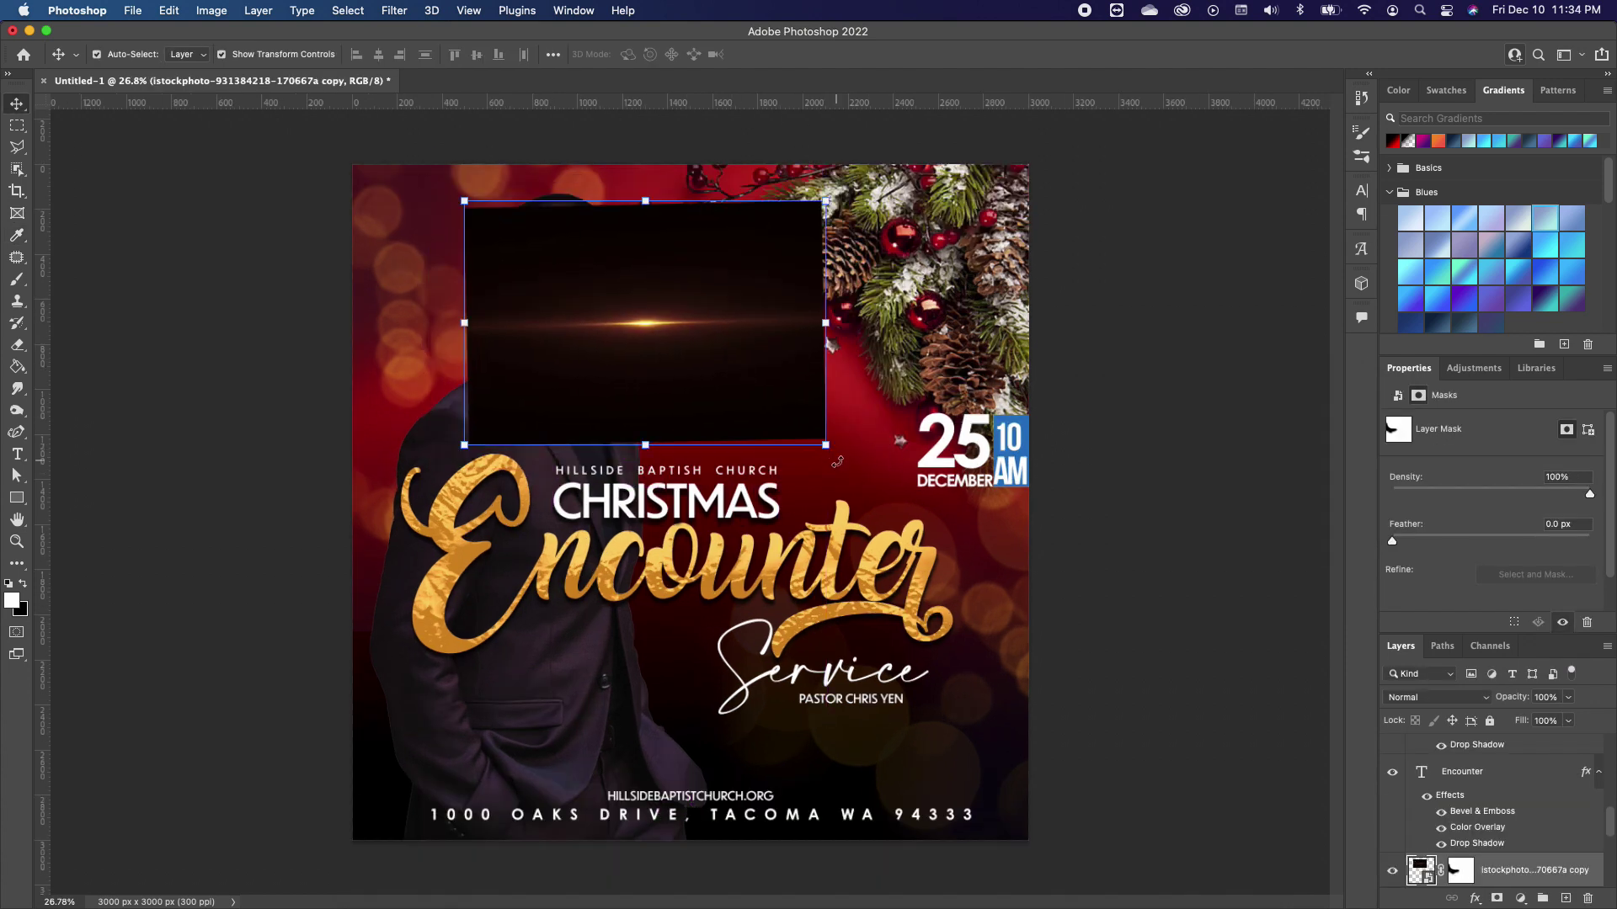
drag(825, 452, 881, 291)
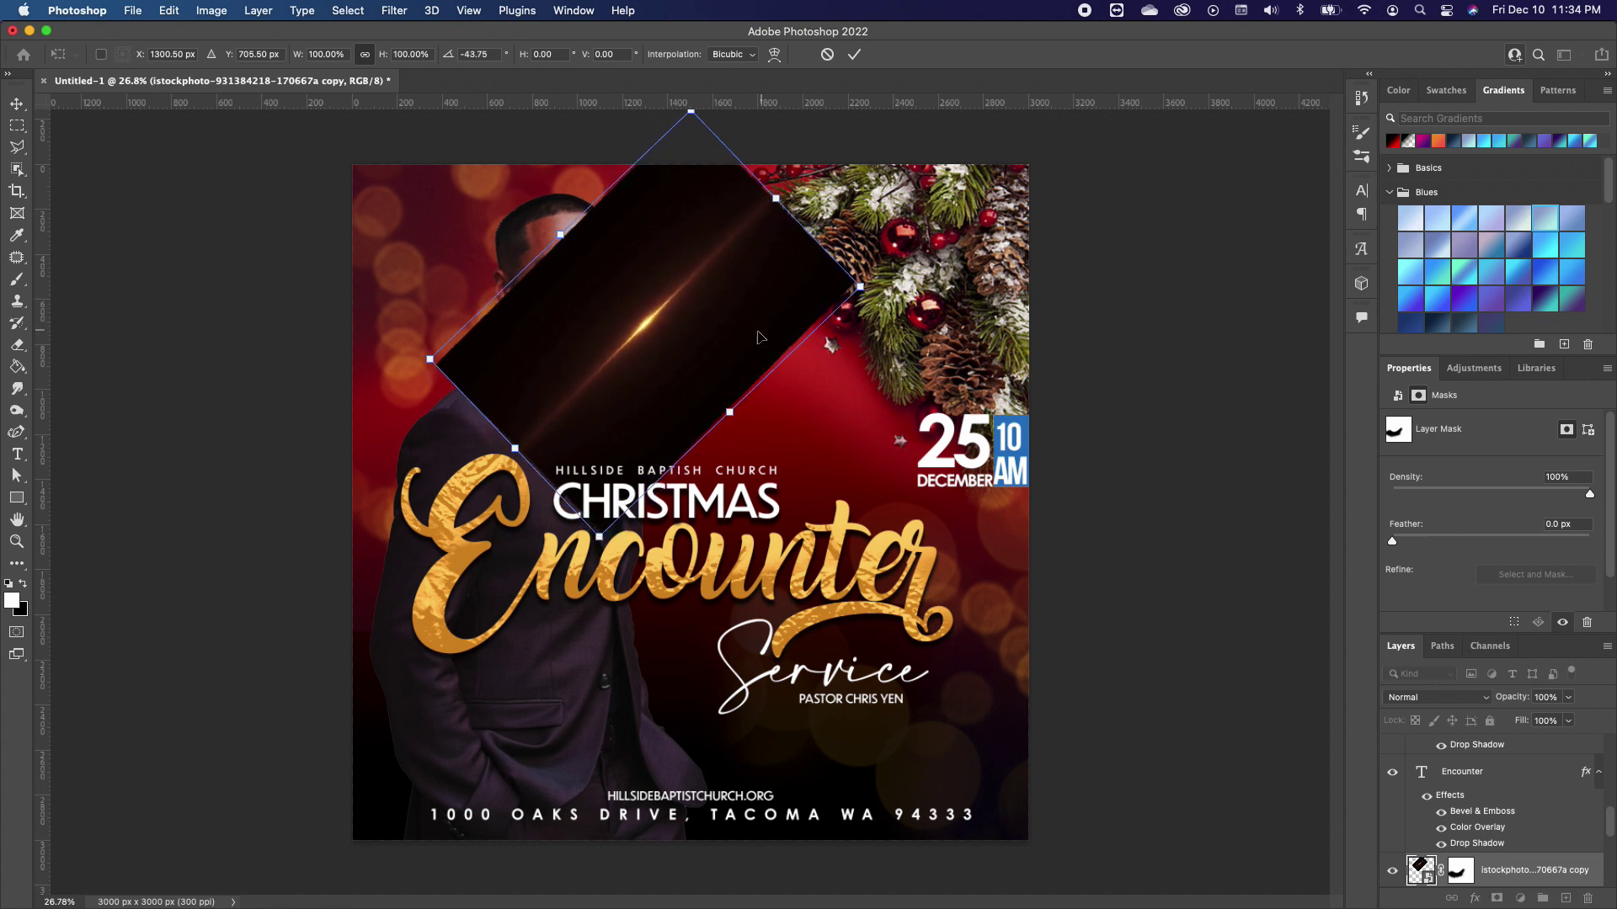
drag(762, 336, 757, 413)
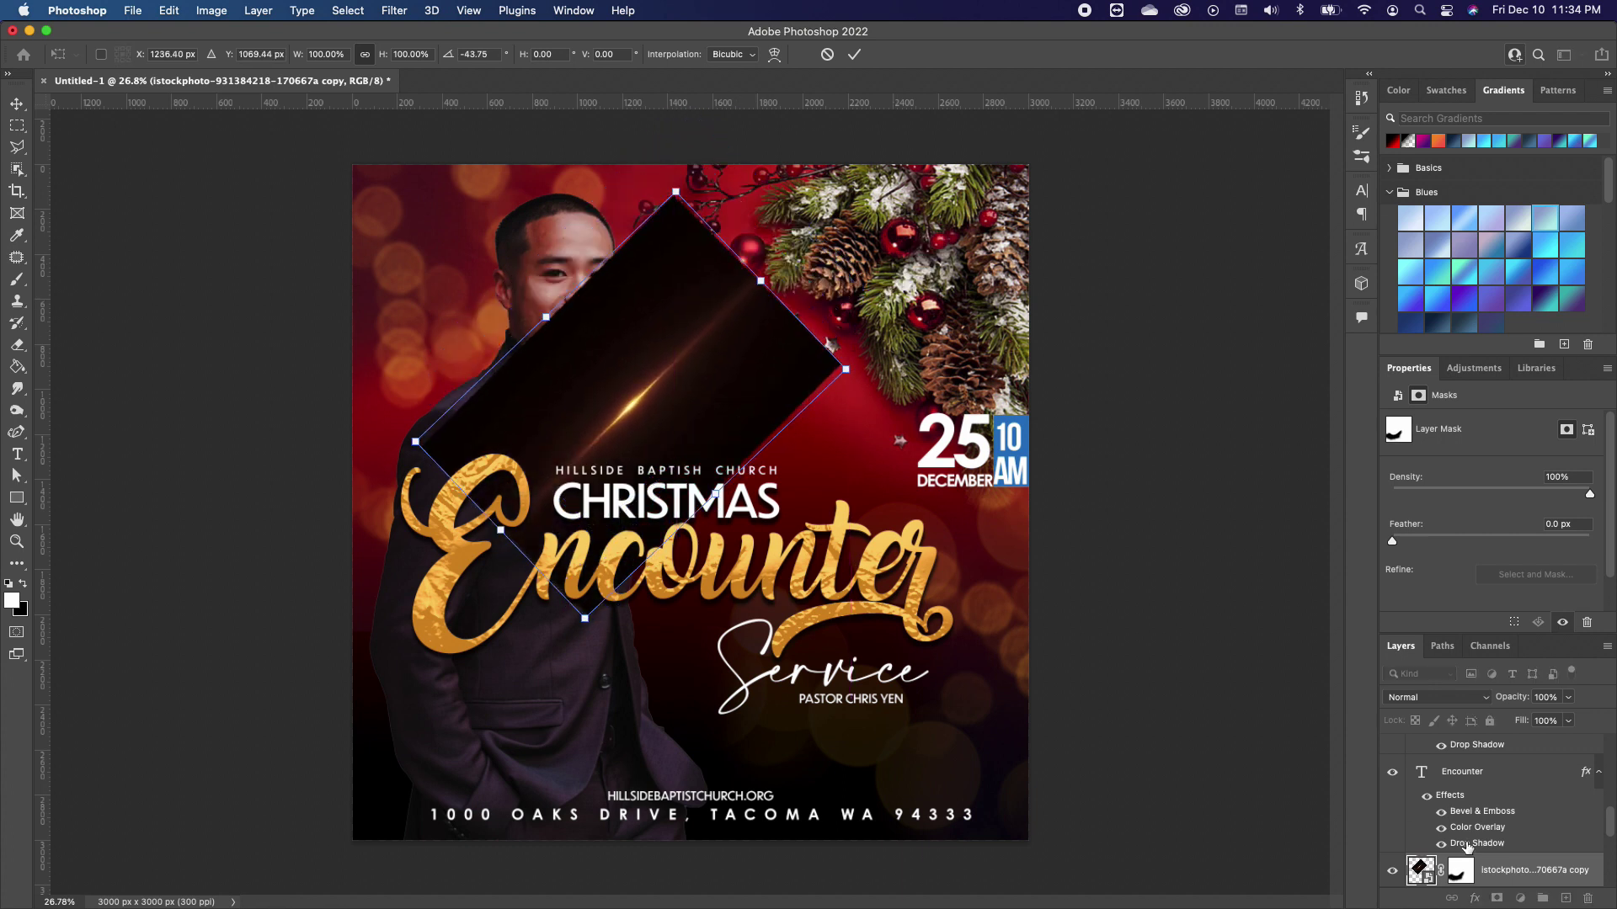
click(1458, 699)
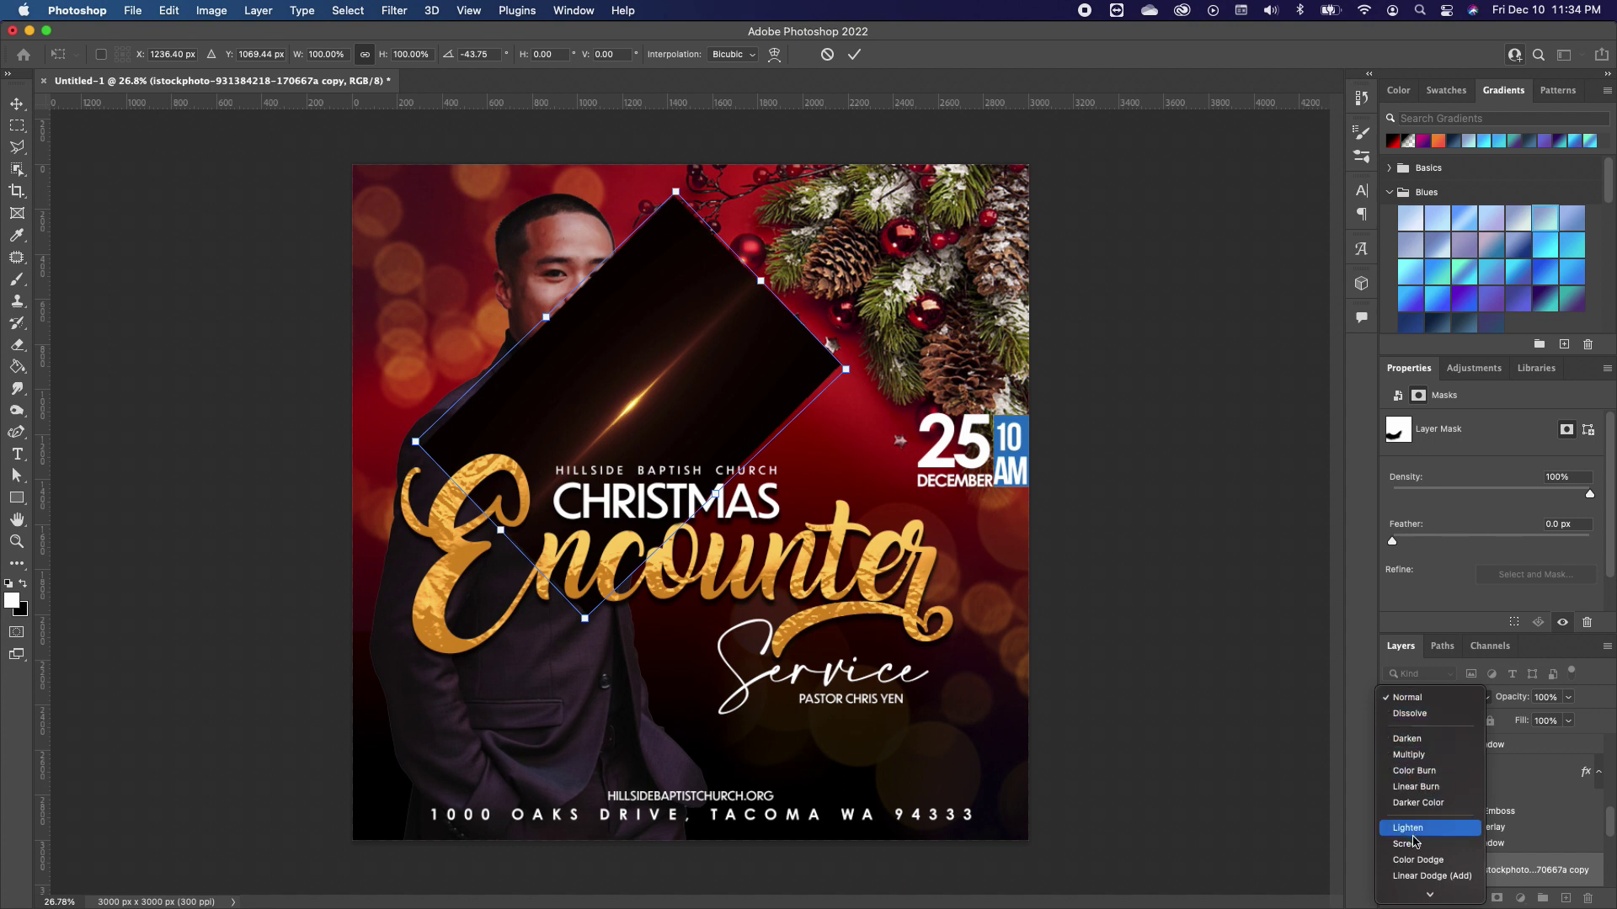
key(Escape)
key(Return)
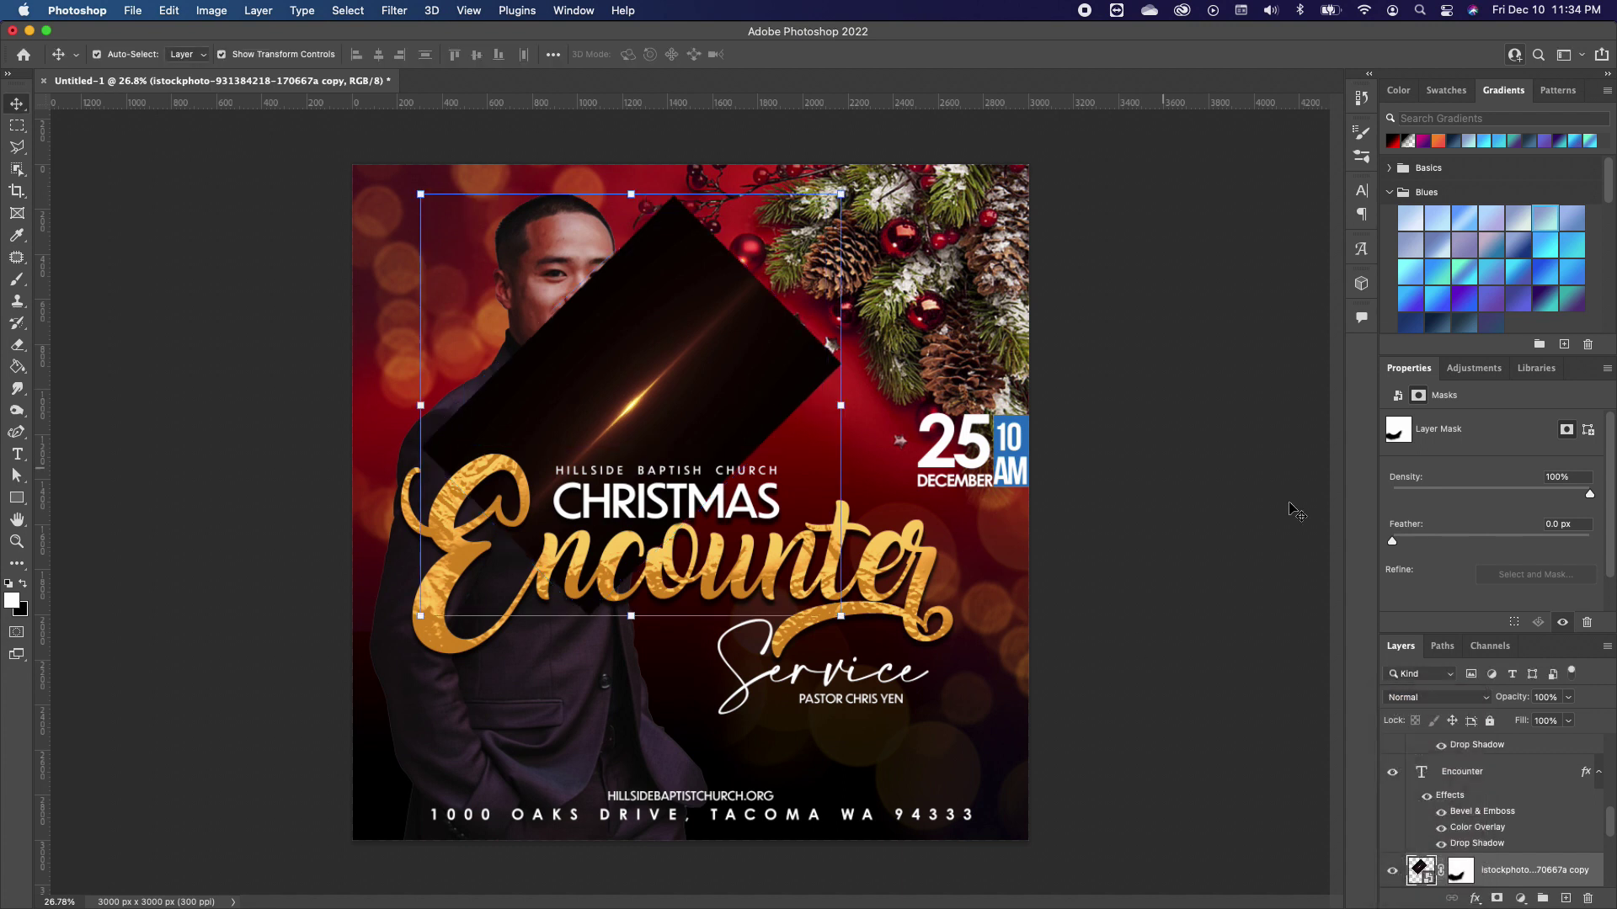
- Set the lens flare's blend mode to Screen and move it onto the man's collar
click(1458, 699)
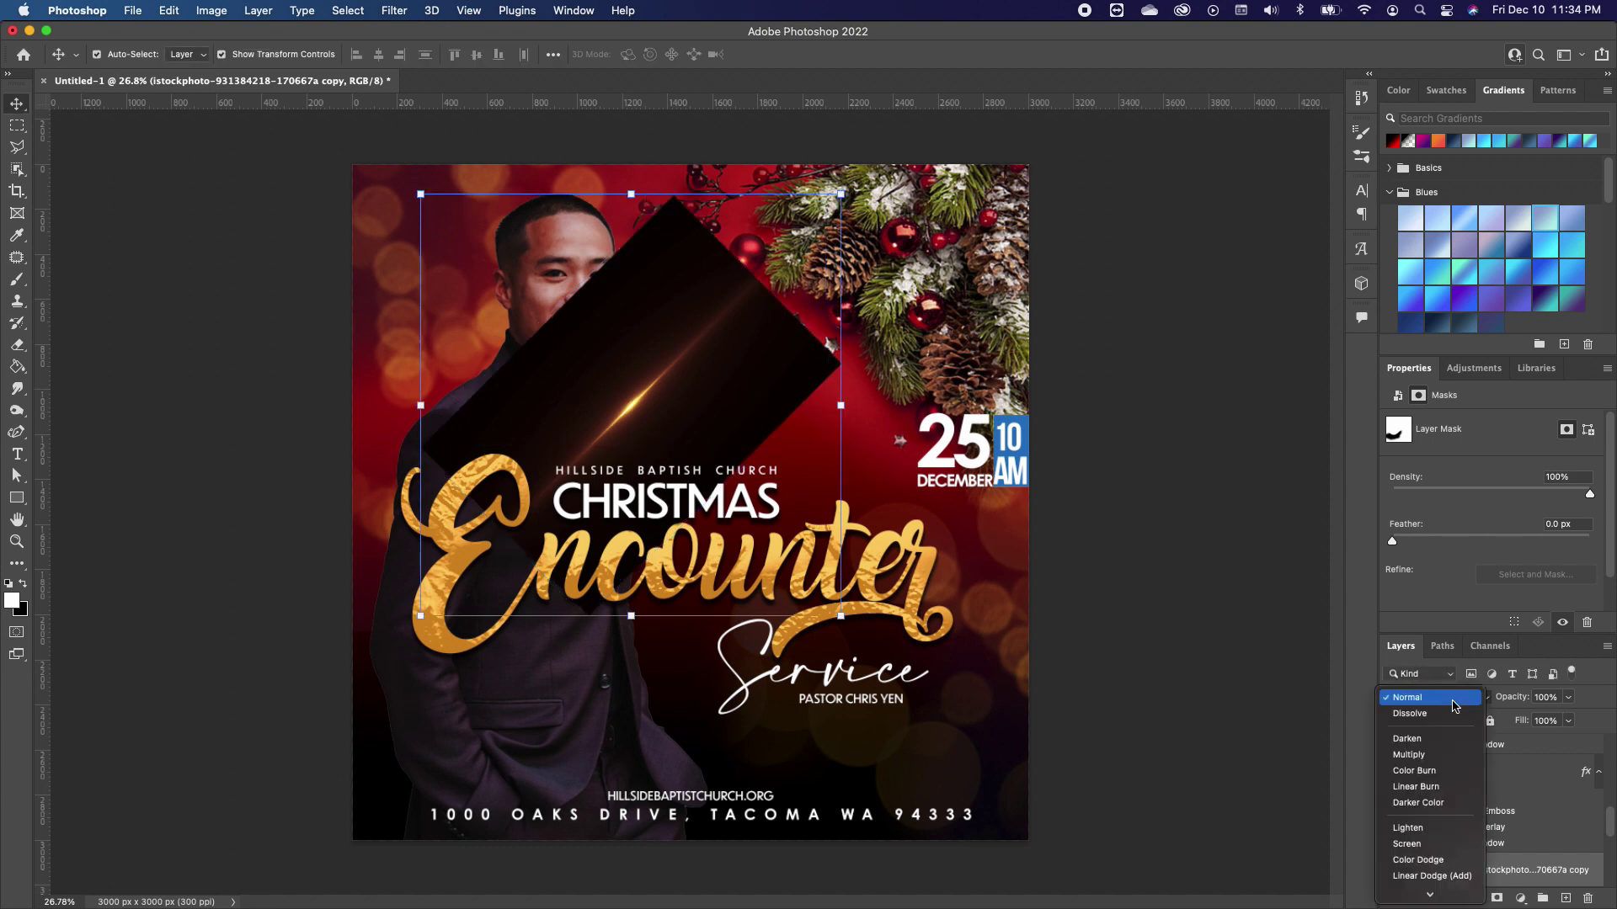
click(1417, 852)
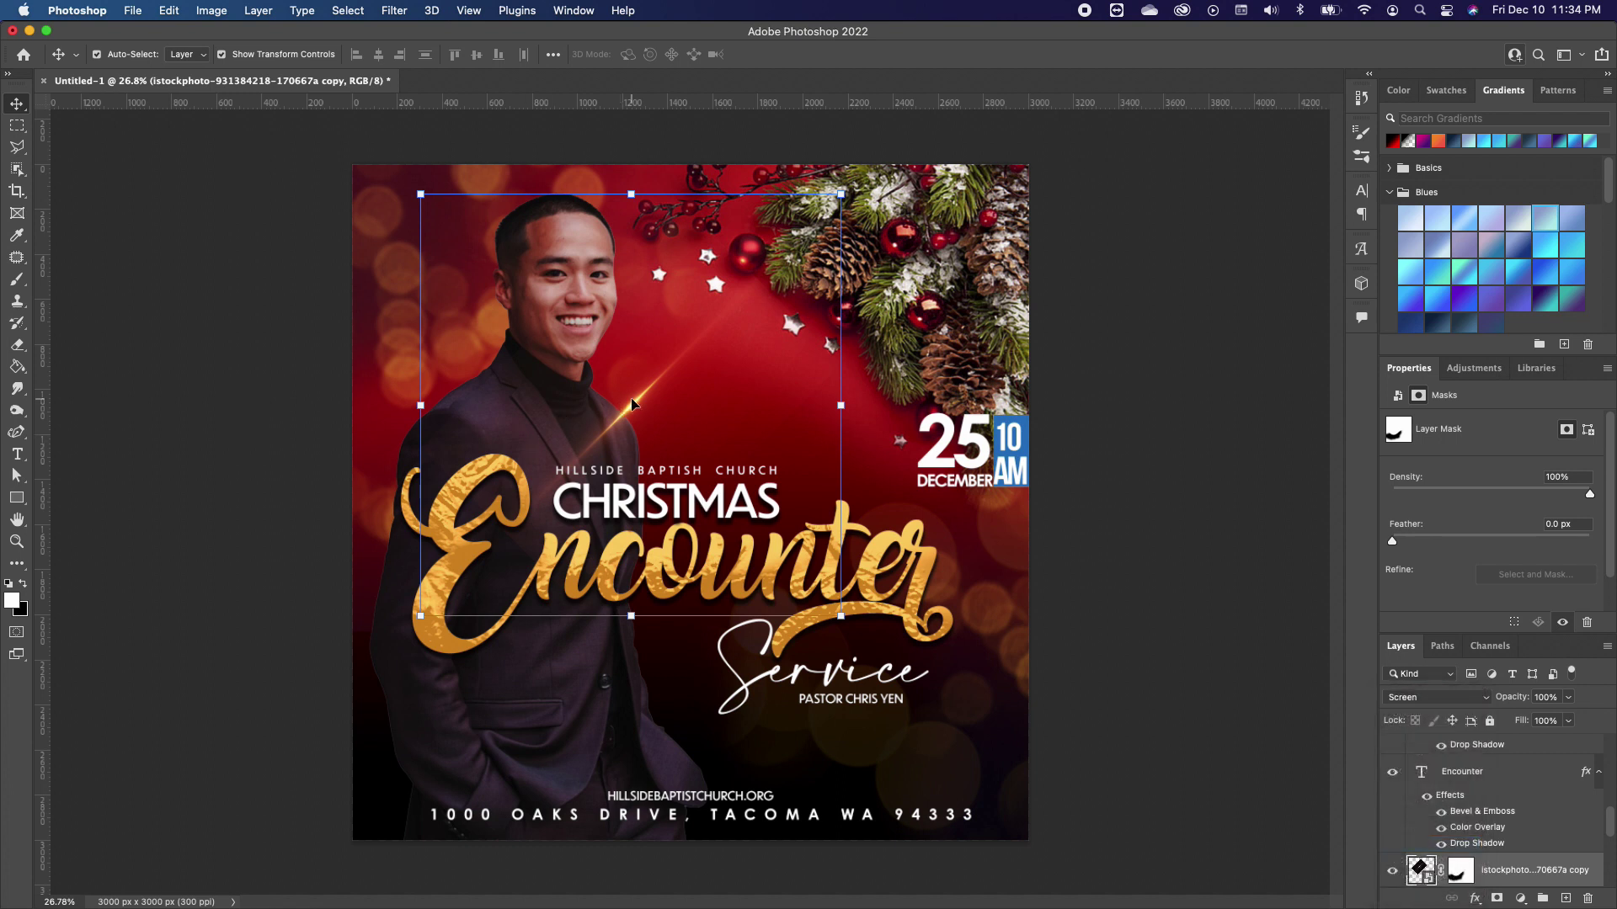
drag(632, 404, 592, 371)
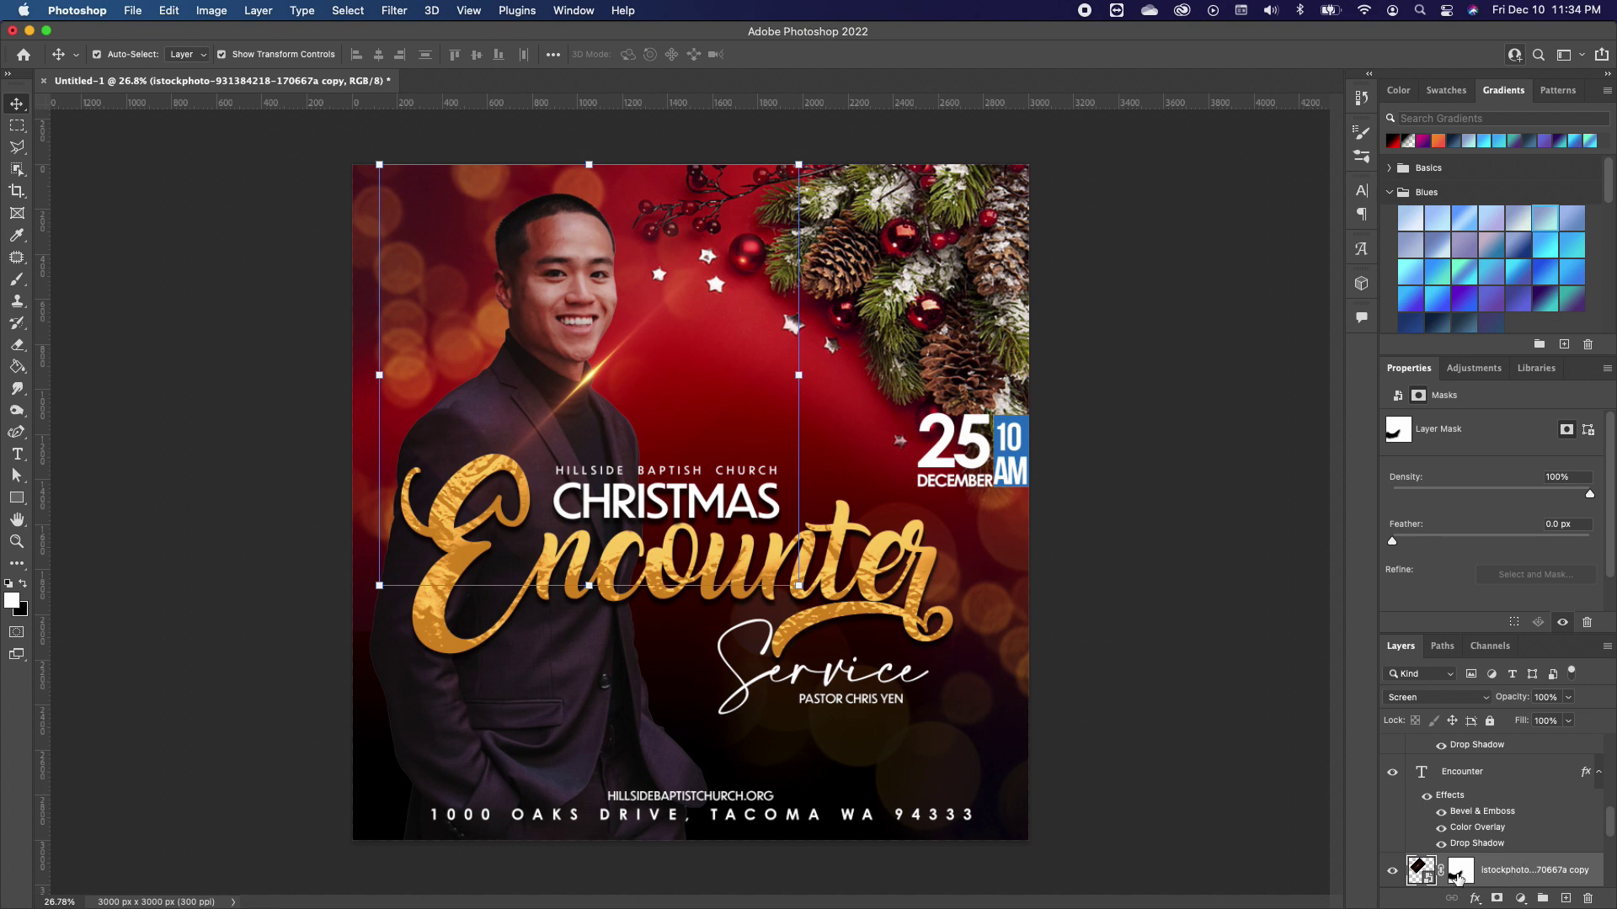
- Paint black on the lens flare's layer mask with a large soft brush to erase the image's outer edges
click(1459, 876)
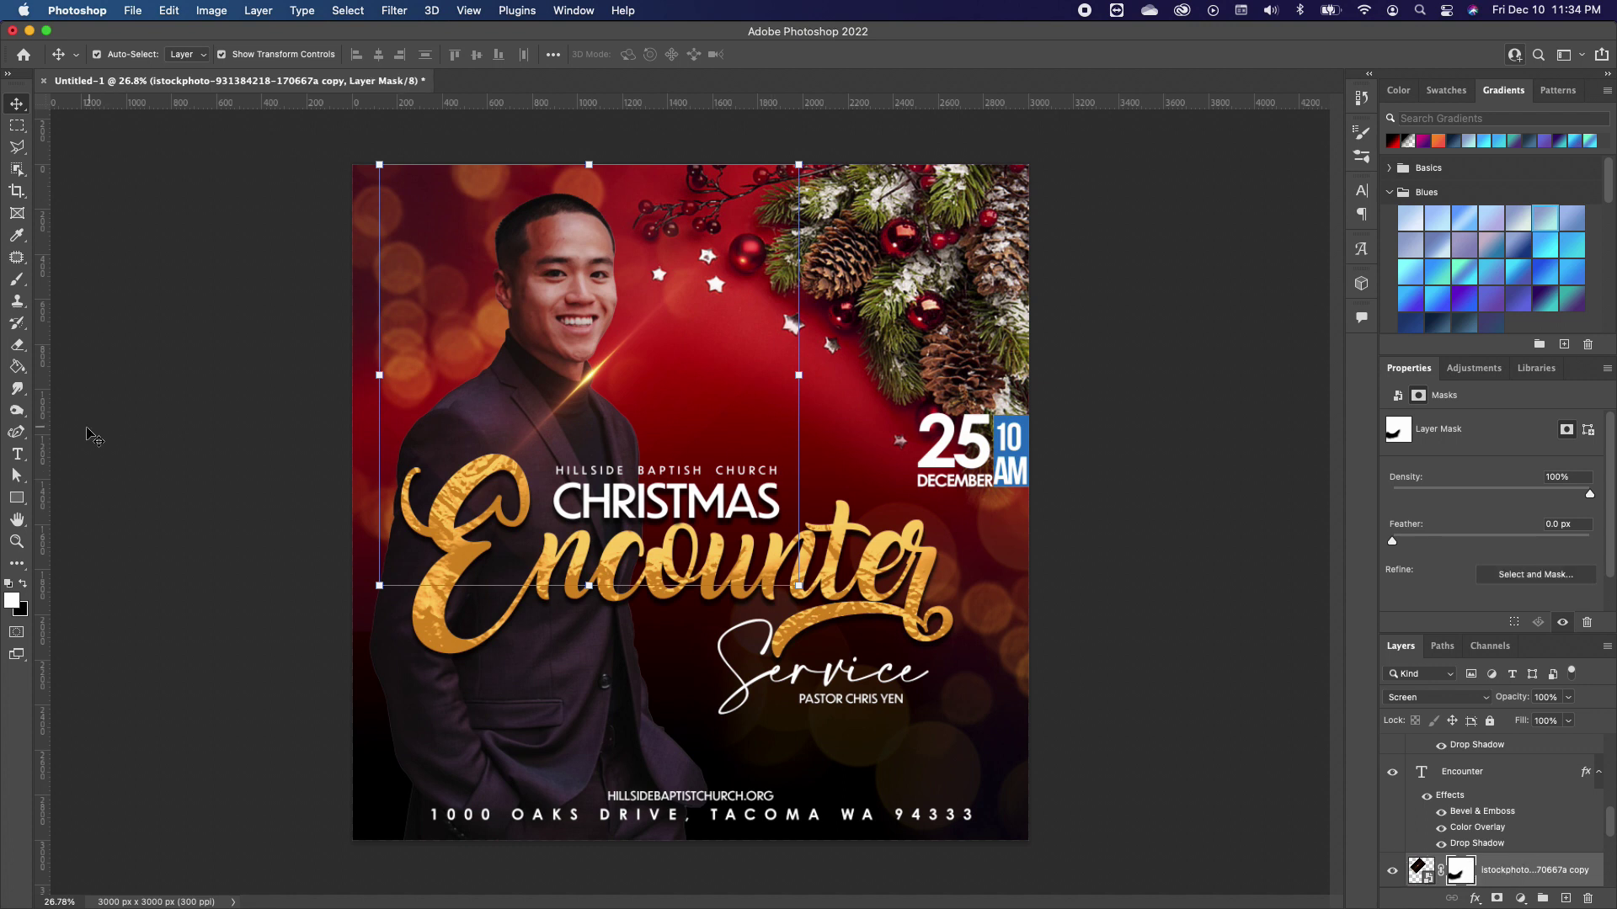
click(18, 284)
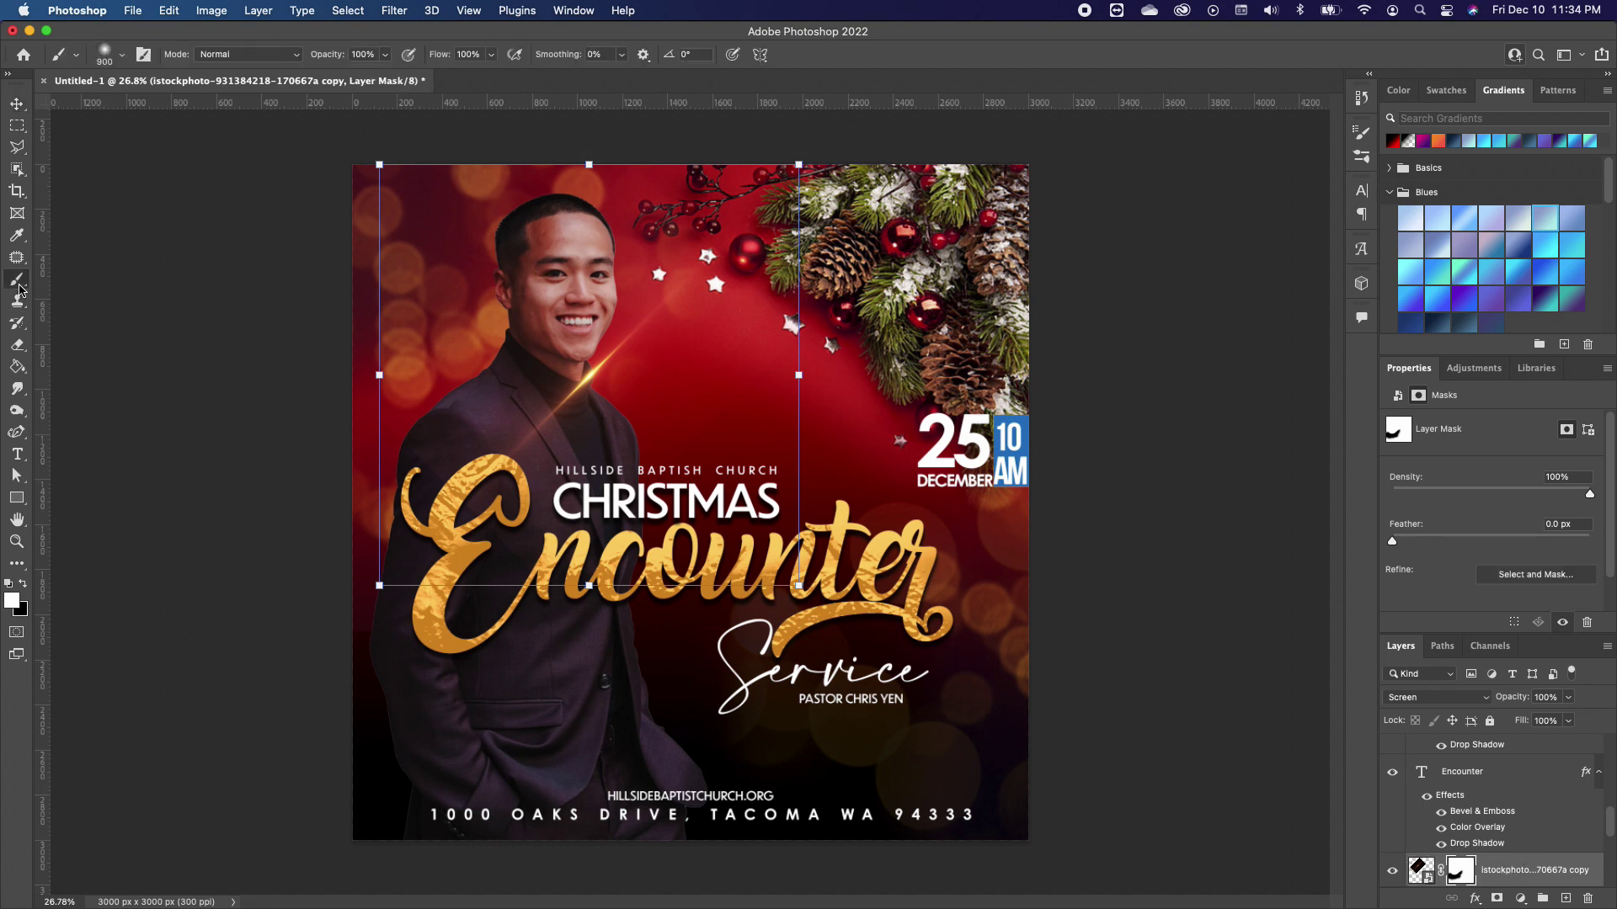
click(23, 585)
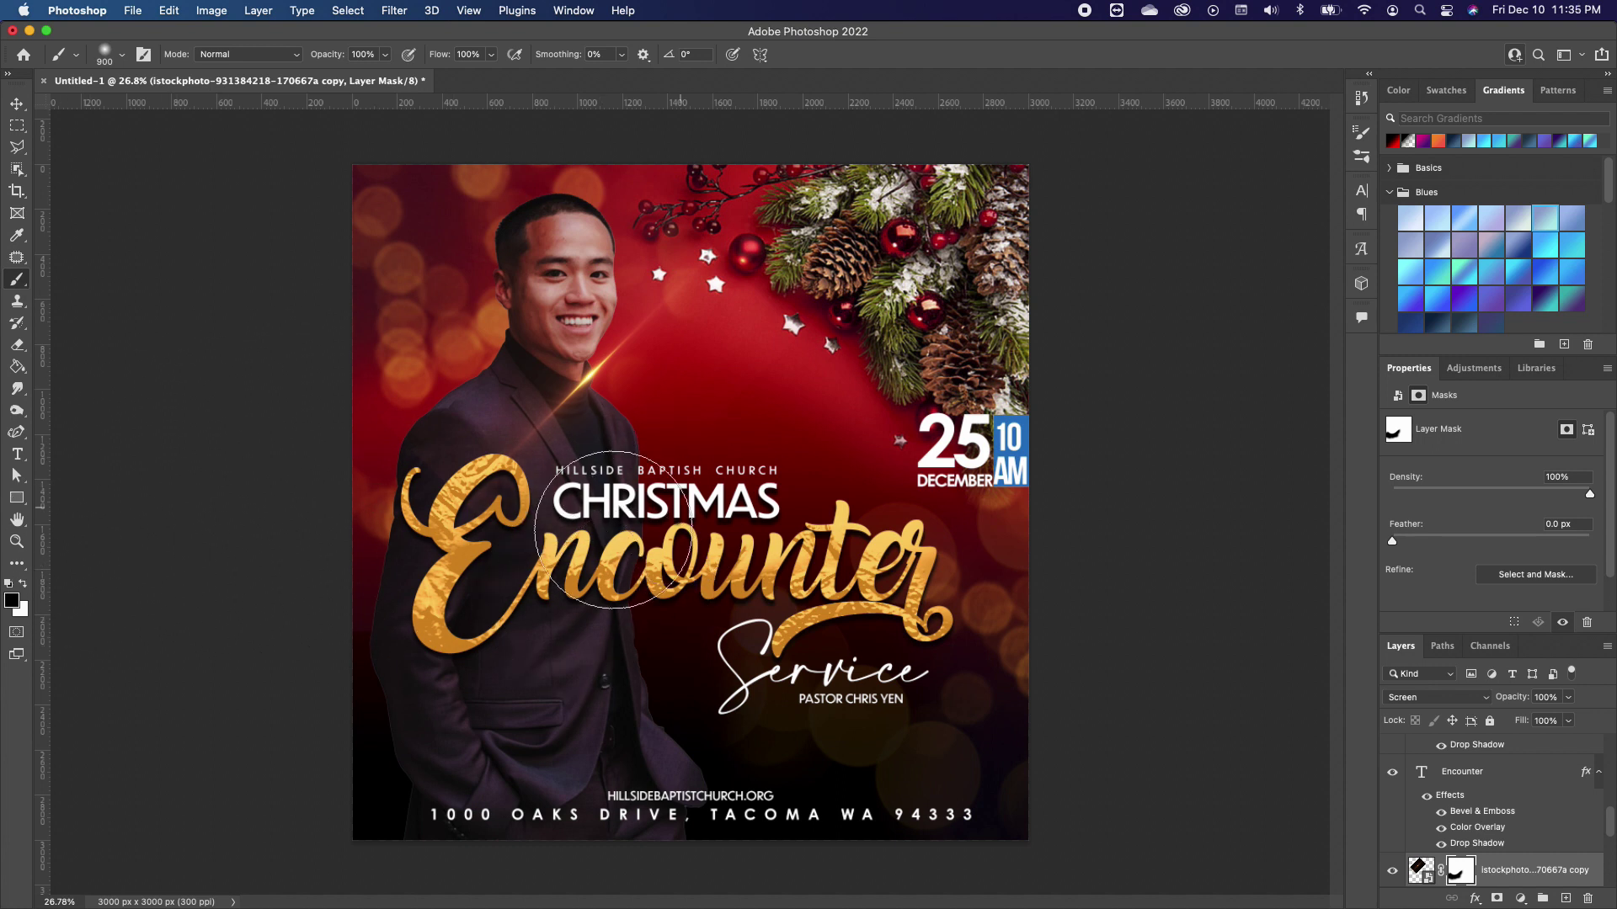
drag(318, 523, 583, 688)
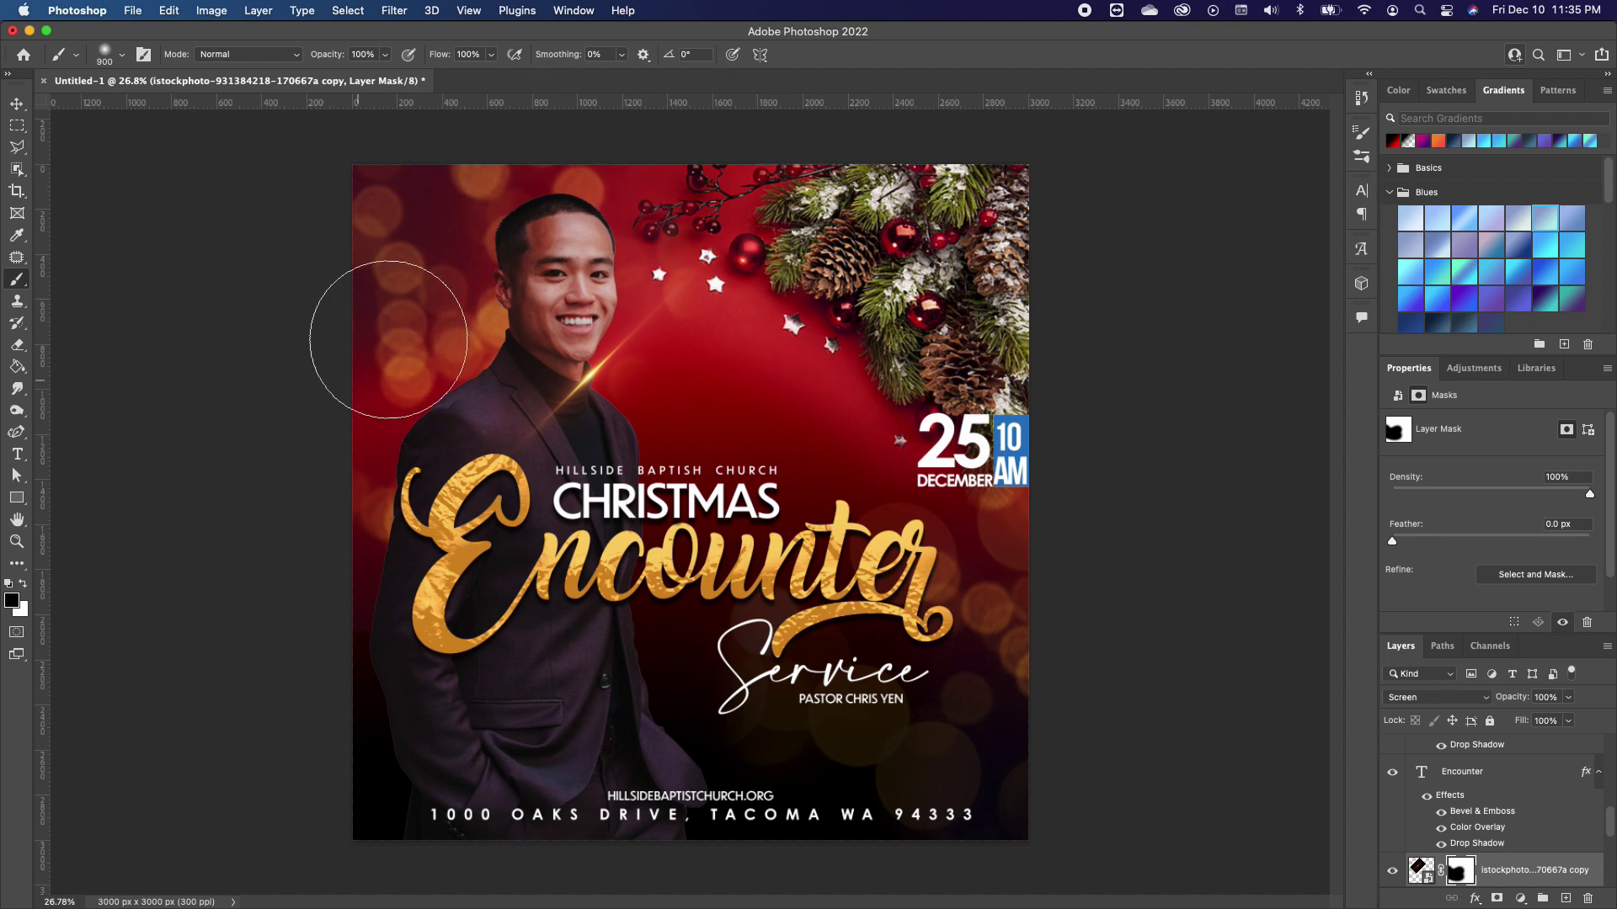
mouse_move(528, 204)
mouse_down()
mouse_move(406, 340)
mouse_move(490, 217)
mouse_move(407, 362)
mouse_move(417, 277)
mouse_up()
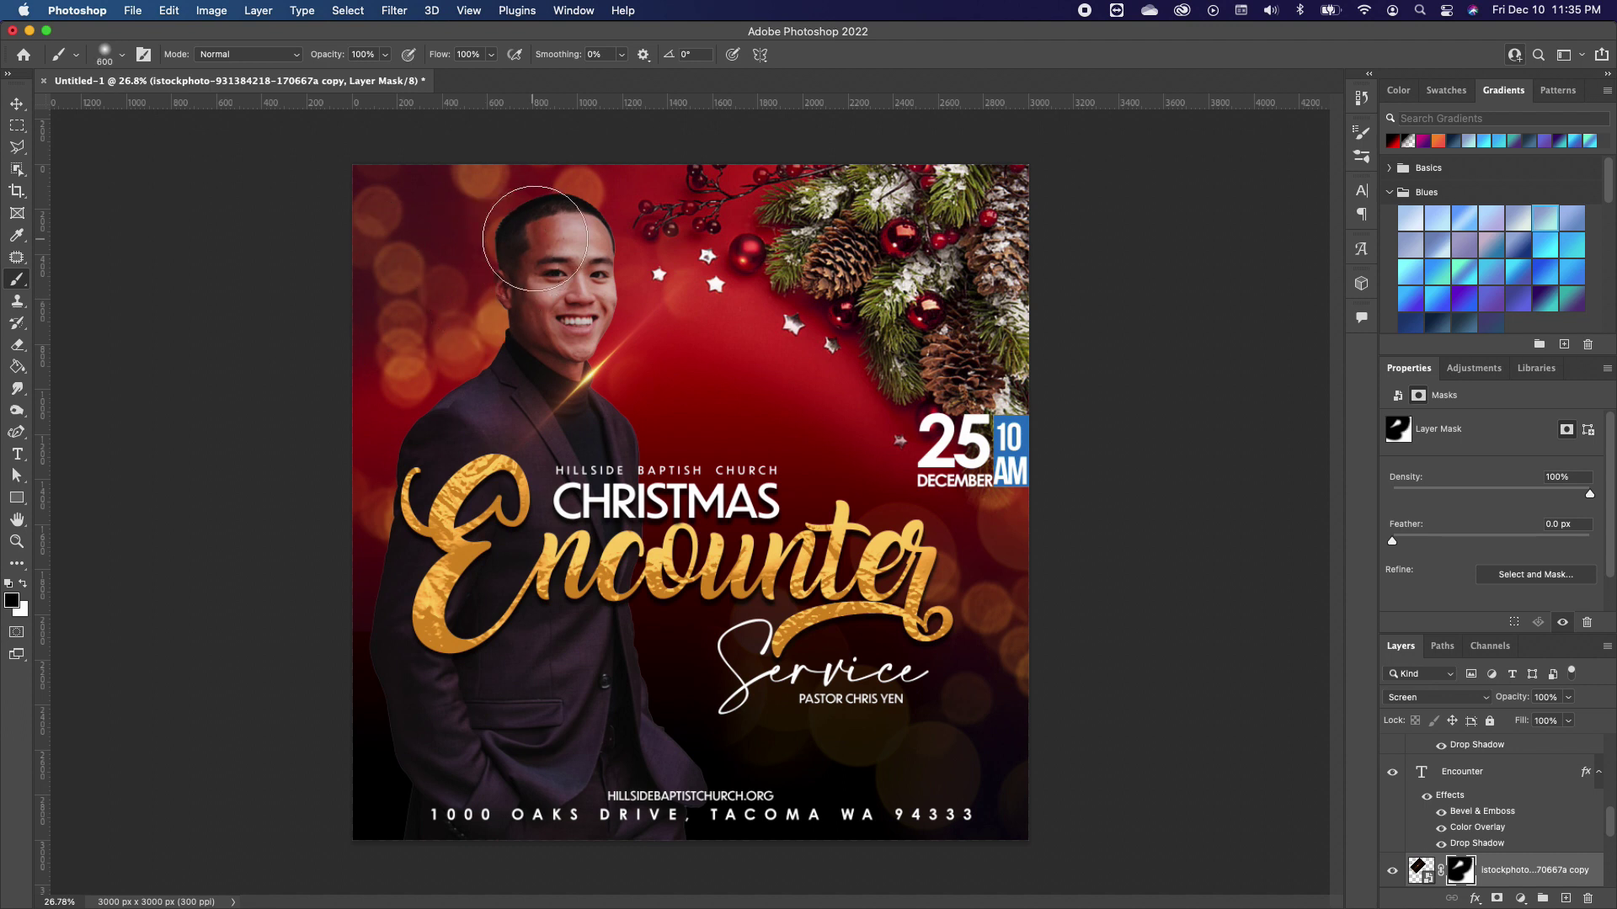
key(bracketleft)
key(bracketleft)
key(bracketleft)
key(bracketleft)
- Move the flare to the upper-left curve of the title's "E" and place a duplicate at the flourish ending "Encounter"
click(17, 103)
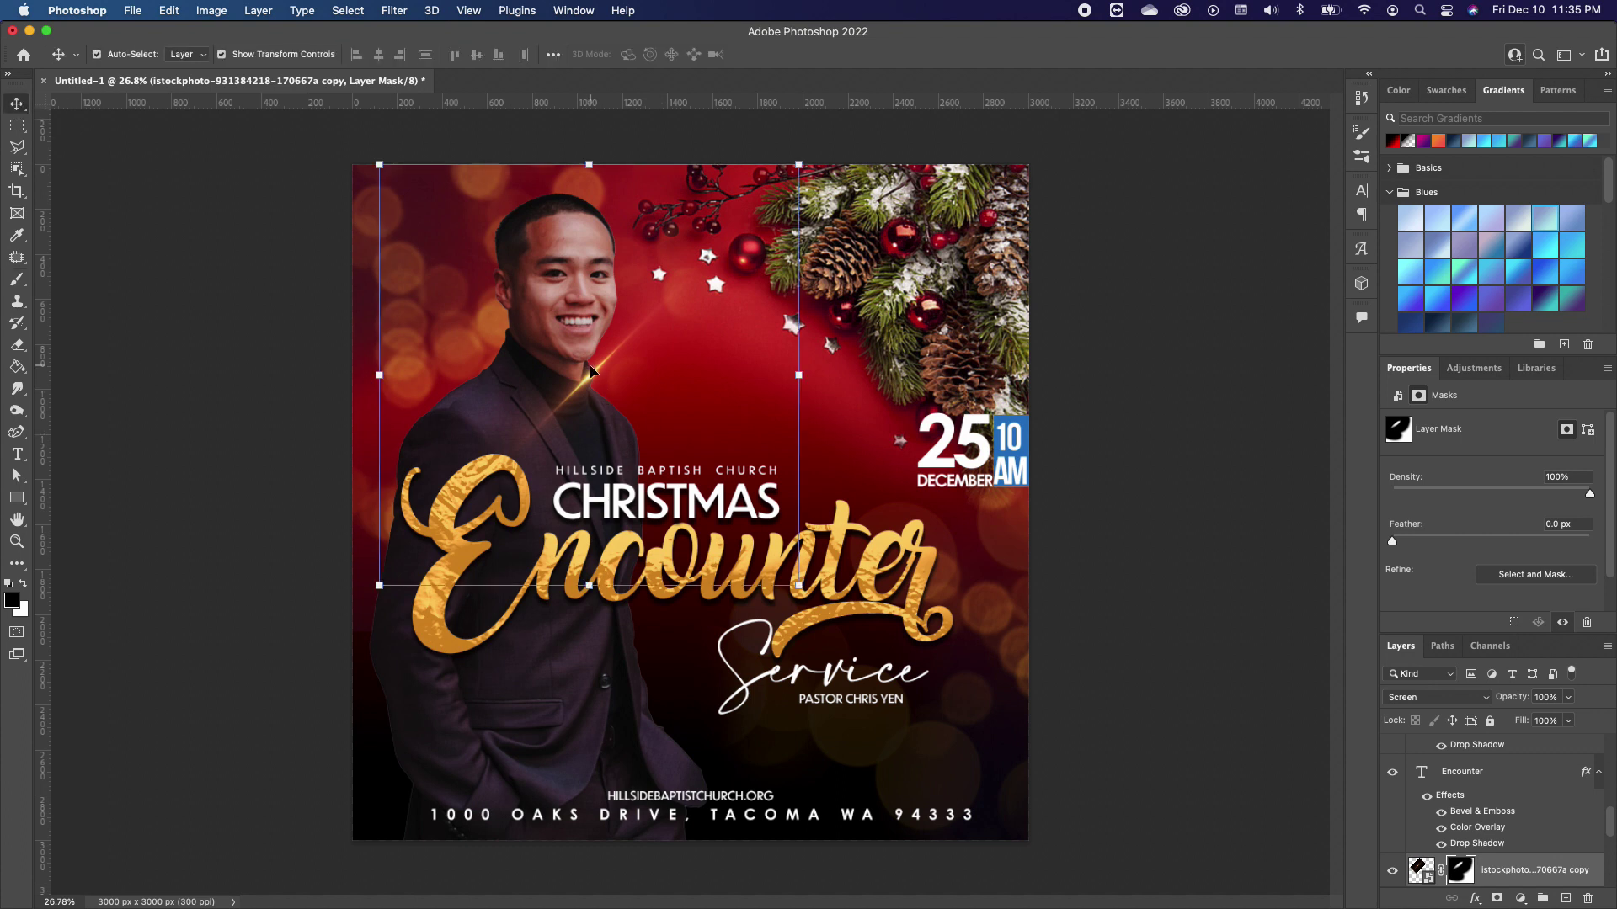
drag(590, 371, 459, 481)
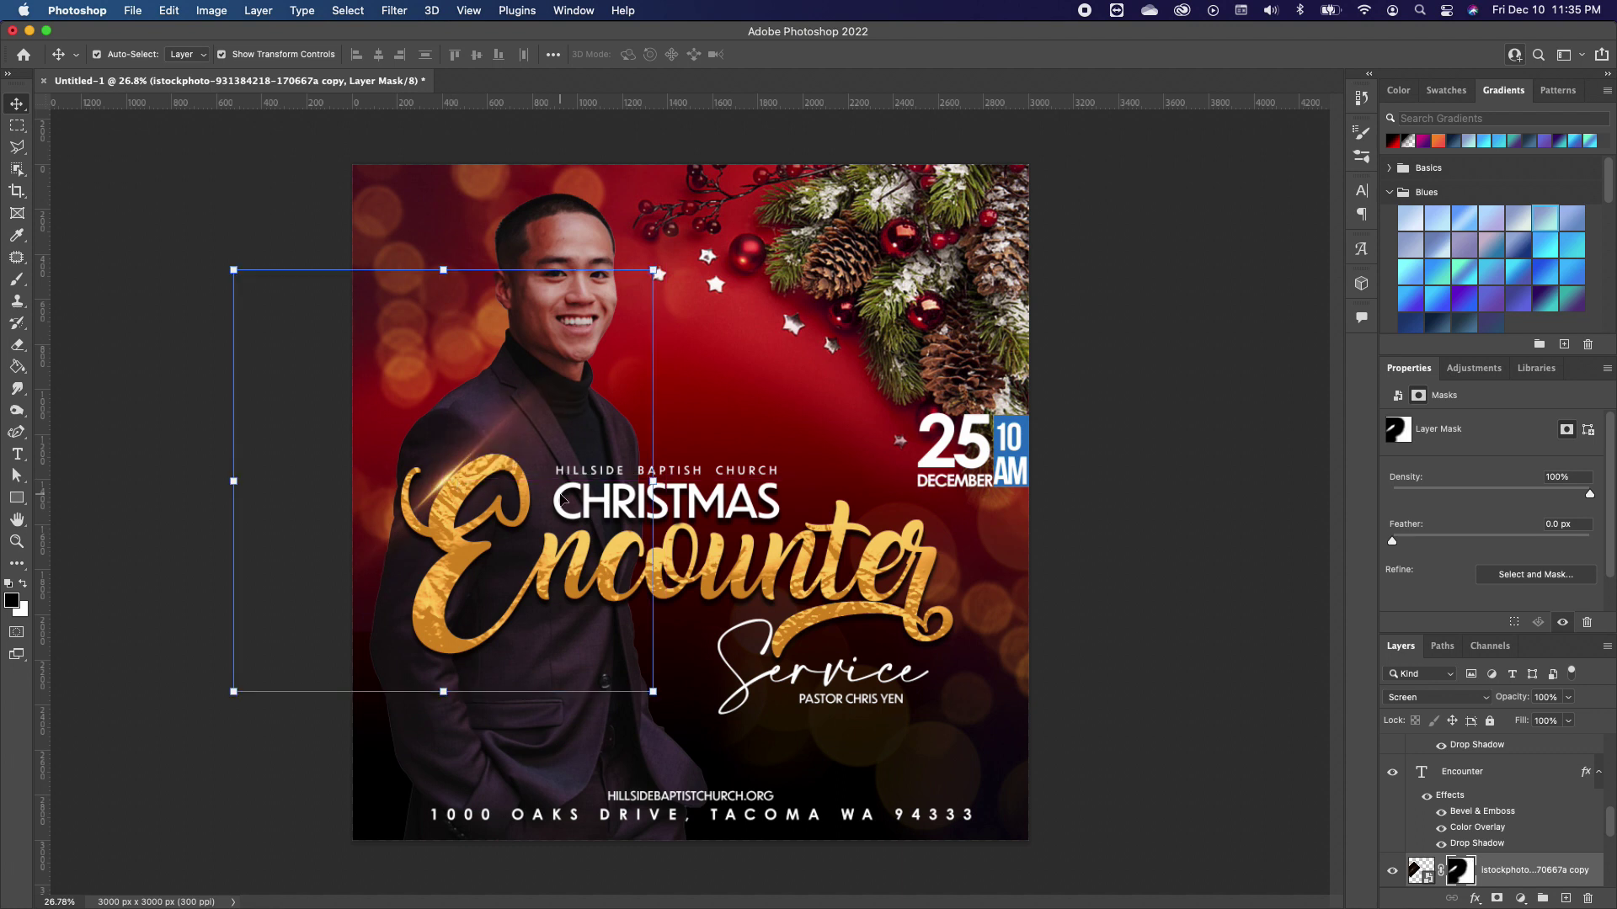
key(super+j)
drag(492, 437, 972, 595)
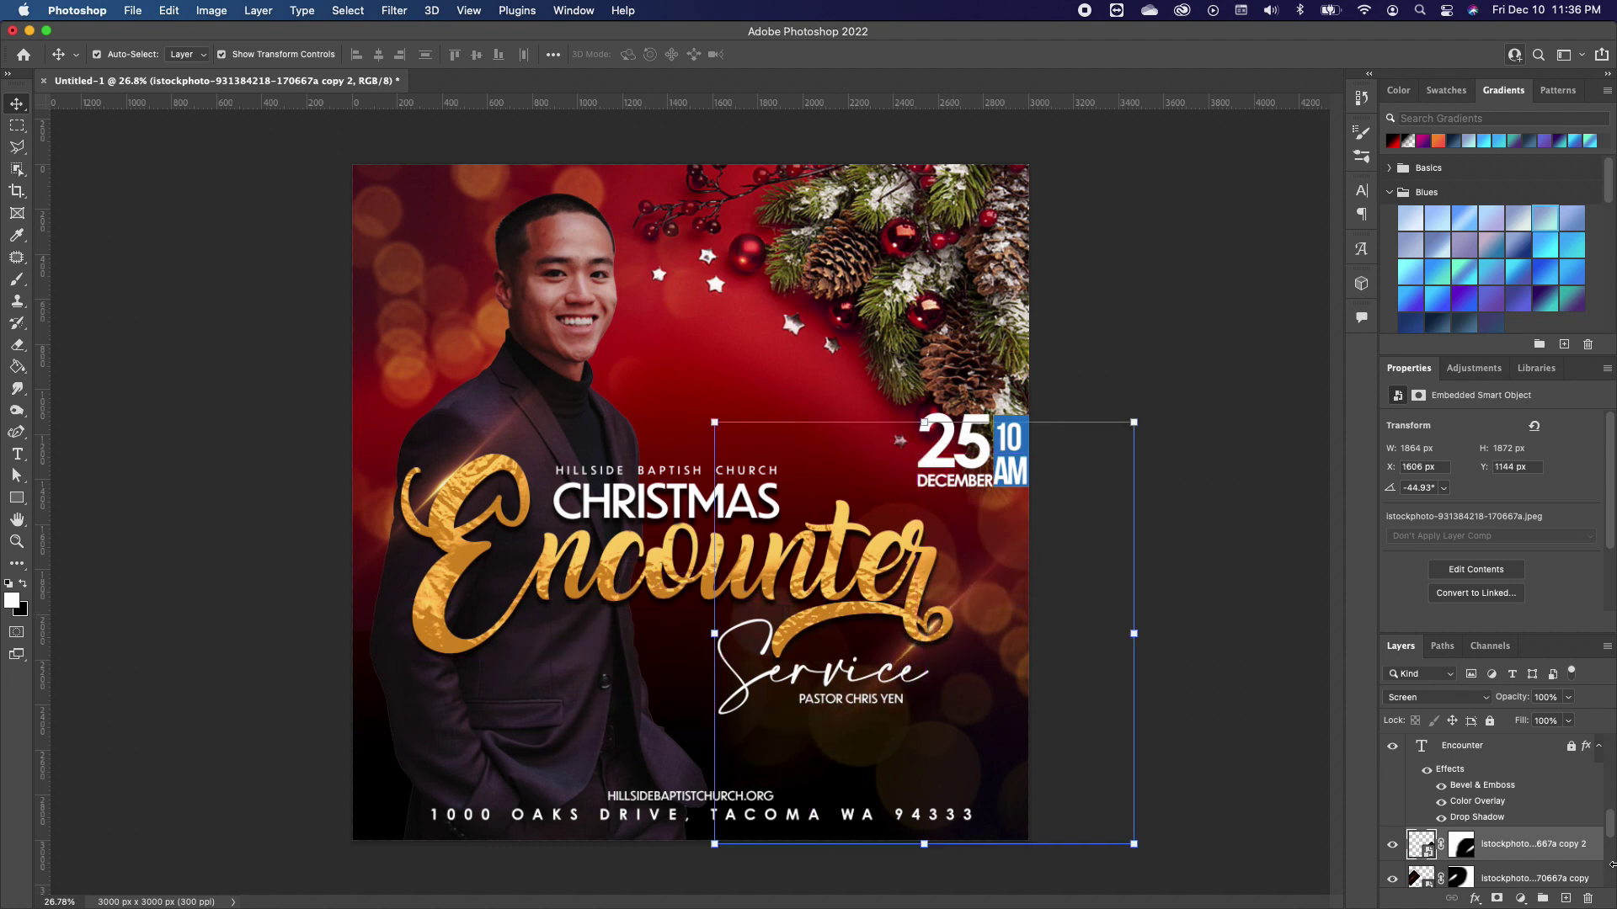
- Select both flare layers and move them above the "25" text layer in the layer stack
scroll(1538, 845, down, 1)
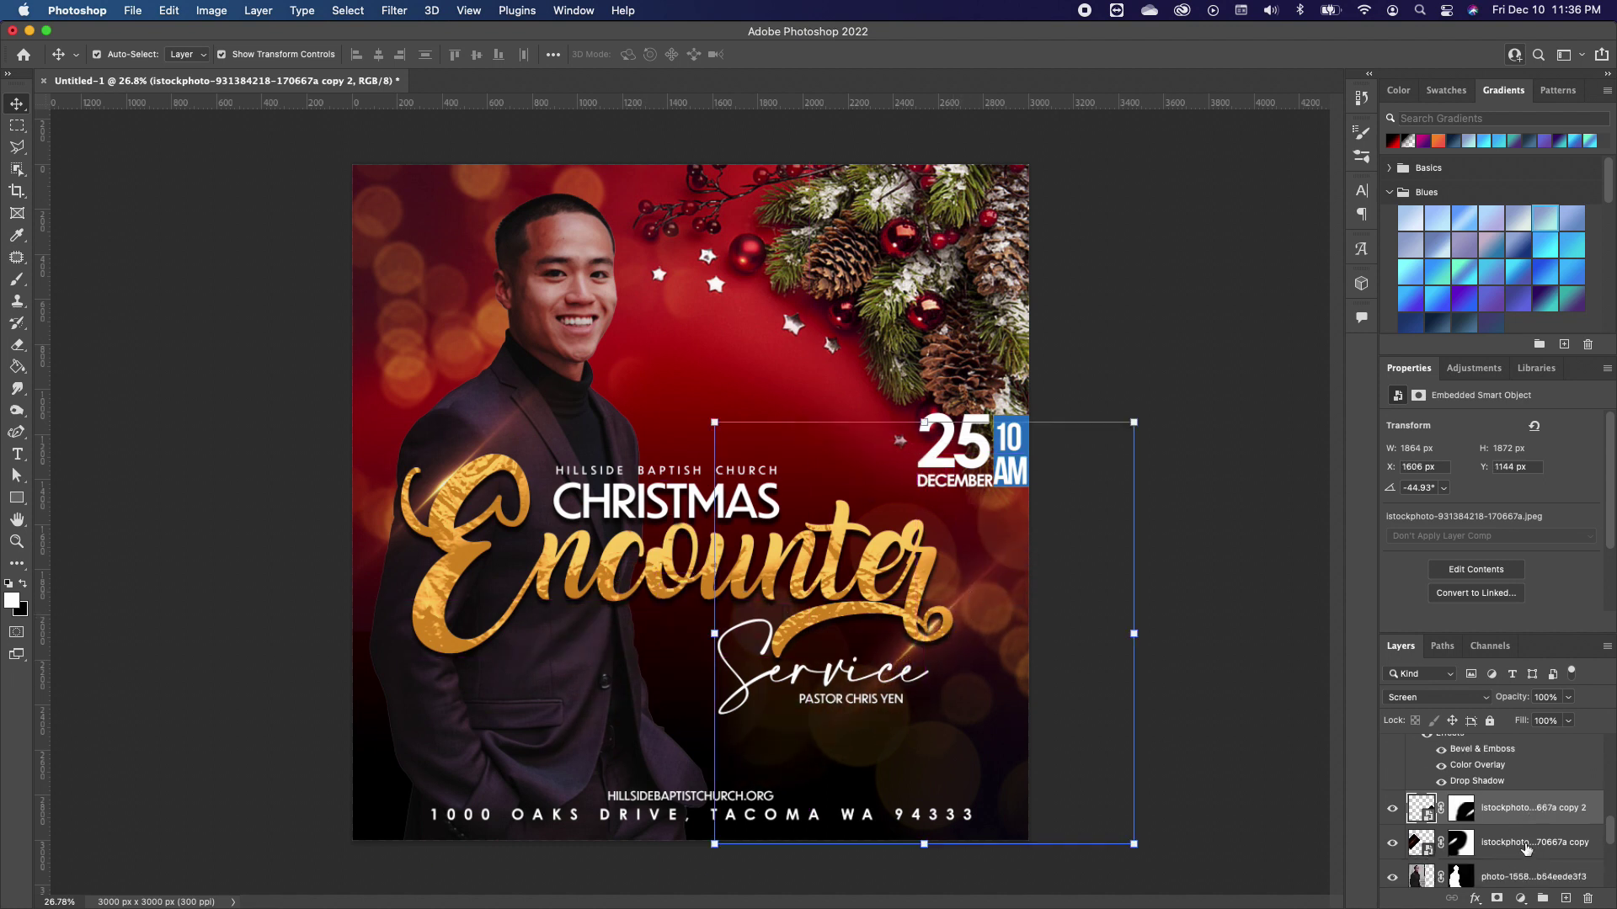
shift+click(1525, 842)
drag(1532, 819, 1486, 758)
drag(1479, 776, 1480, 748)
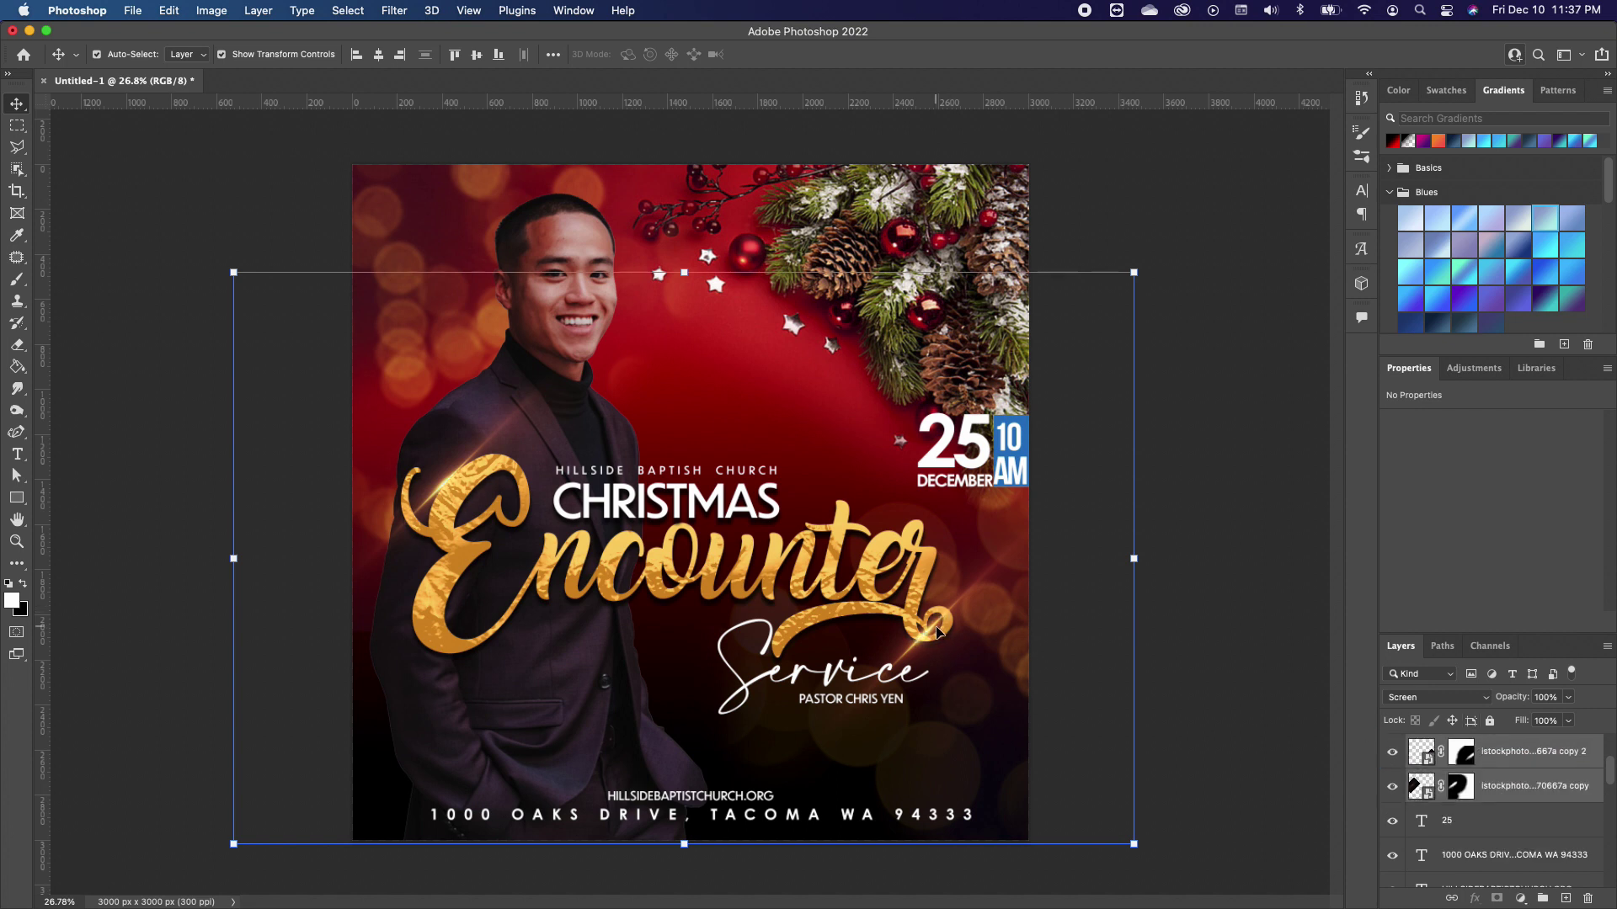
- Place a flare duplicate over the middle of "Encounter", stack two more copies there, and shift the glow slightly down
alt+drag(934, 636, 705, 563)
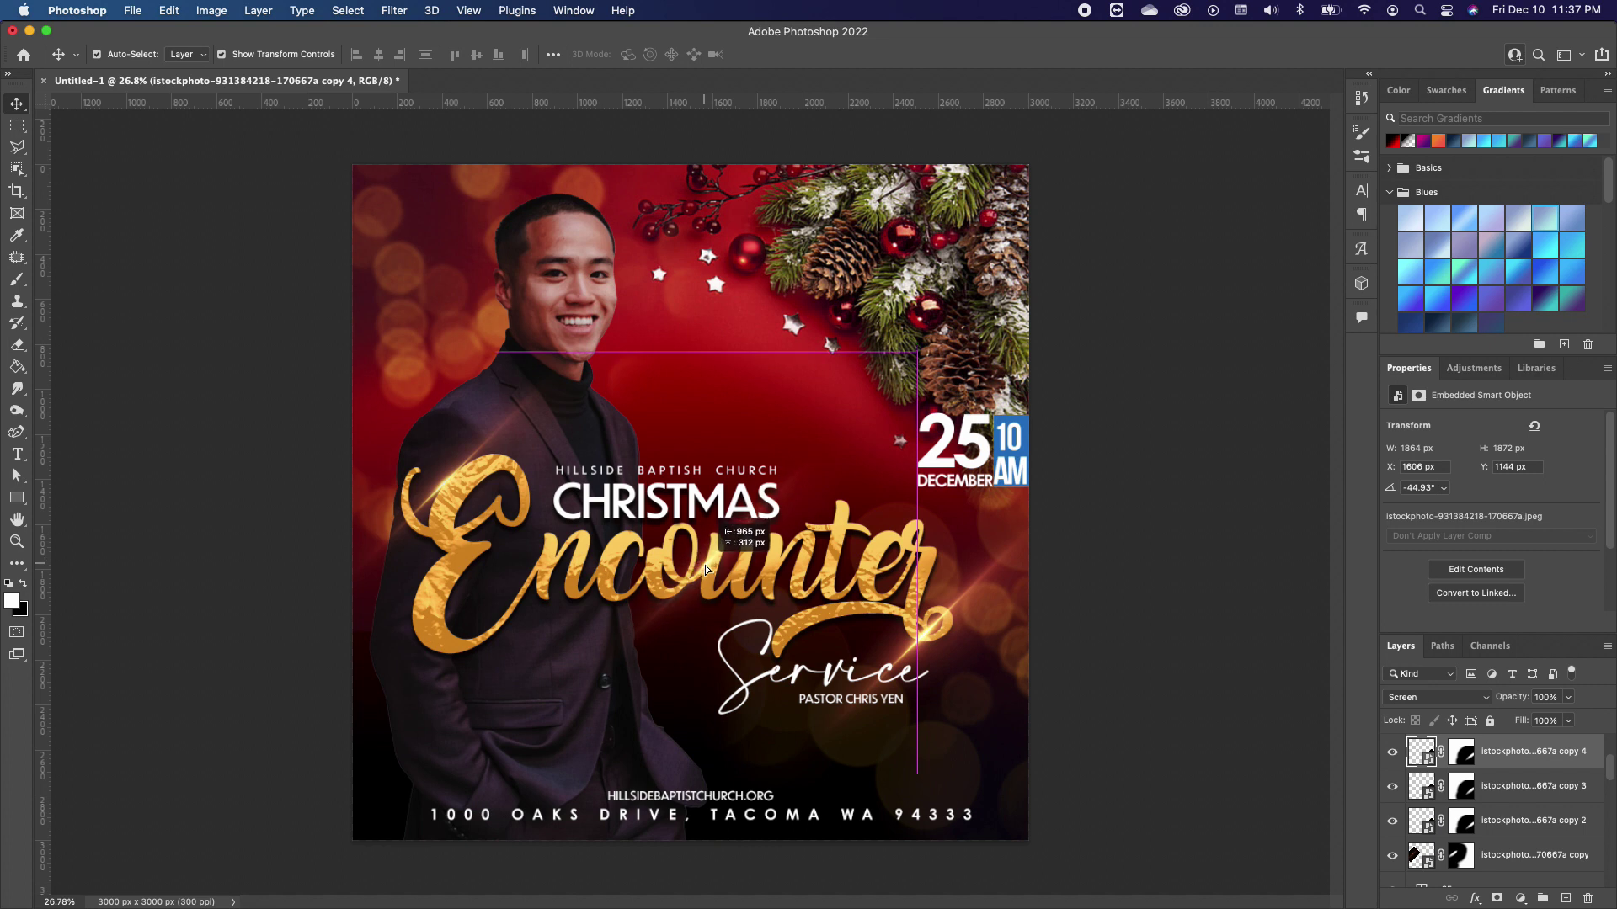
key(super+j)
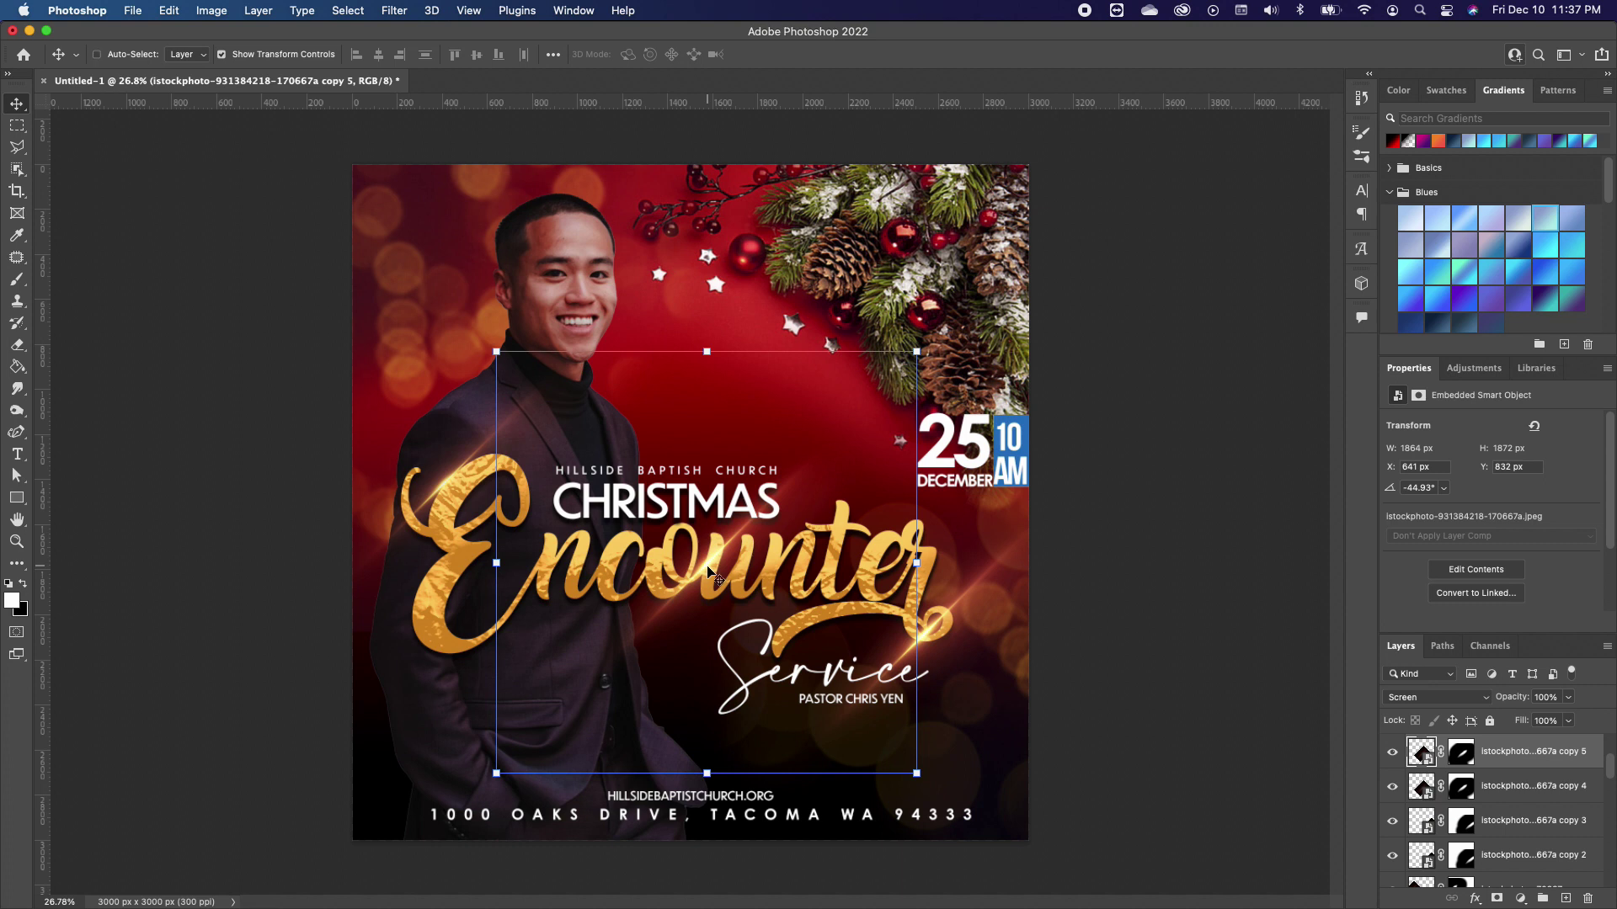
key(super+j)
drag(705, 575, 688, 603)
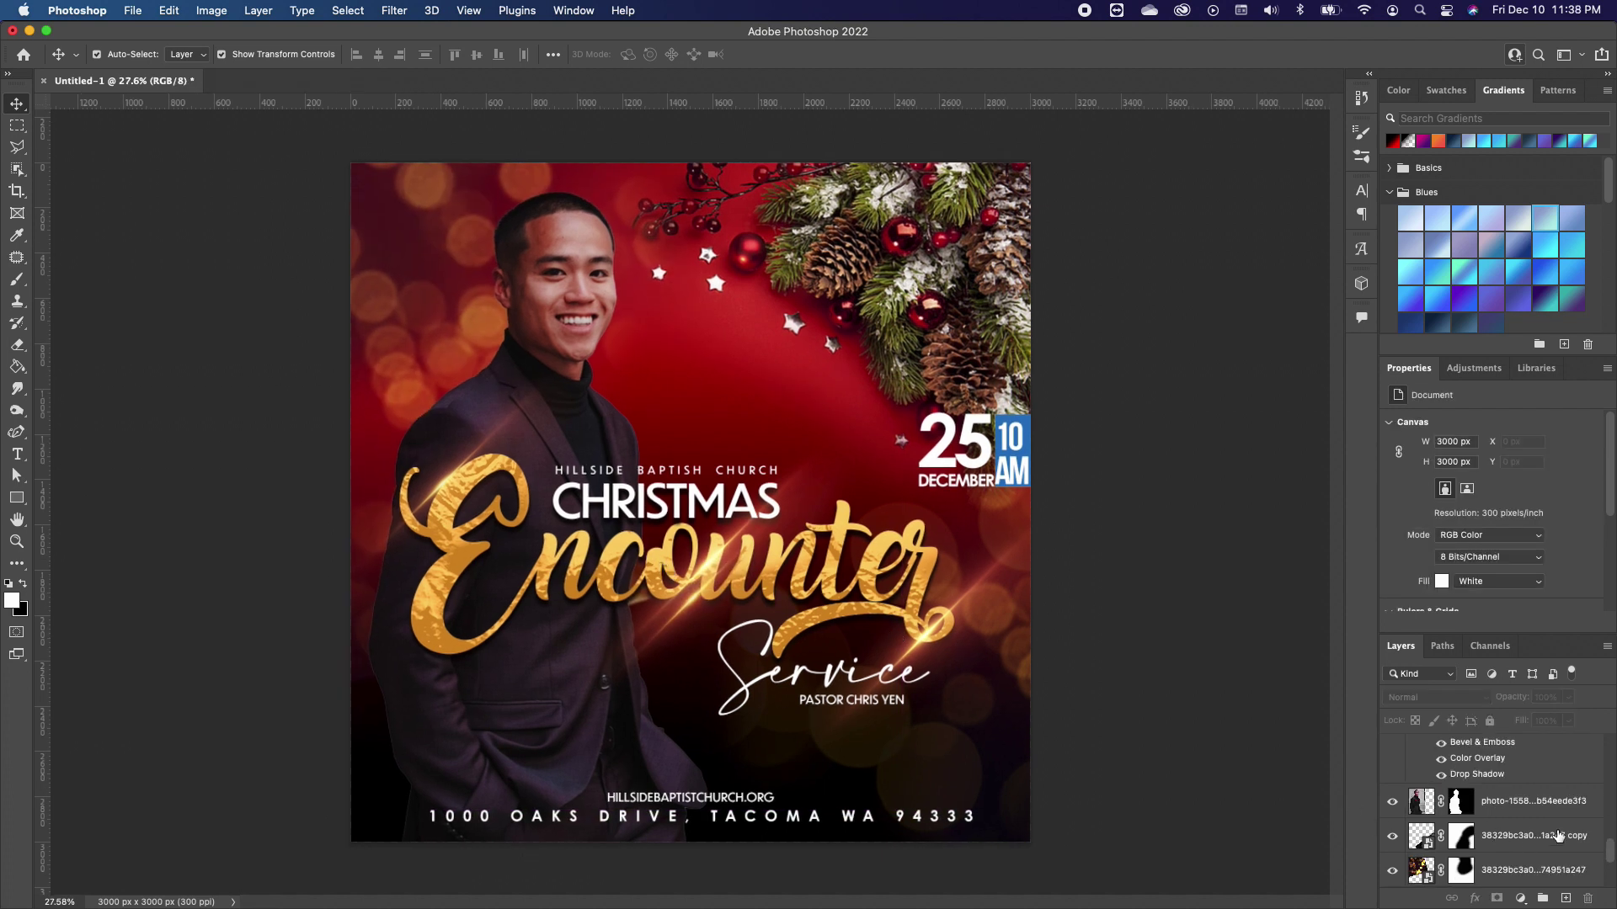
scroll(1556, 809, up, 10)
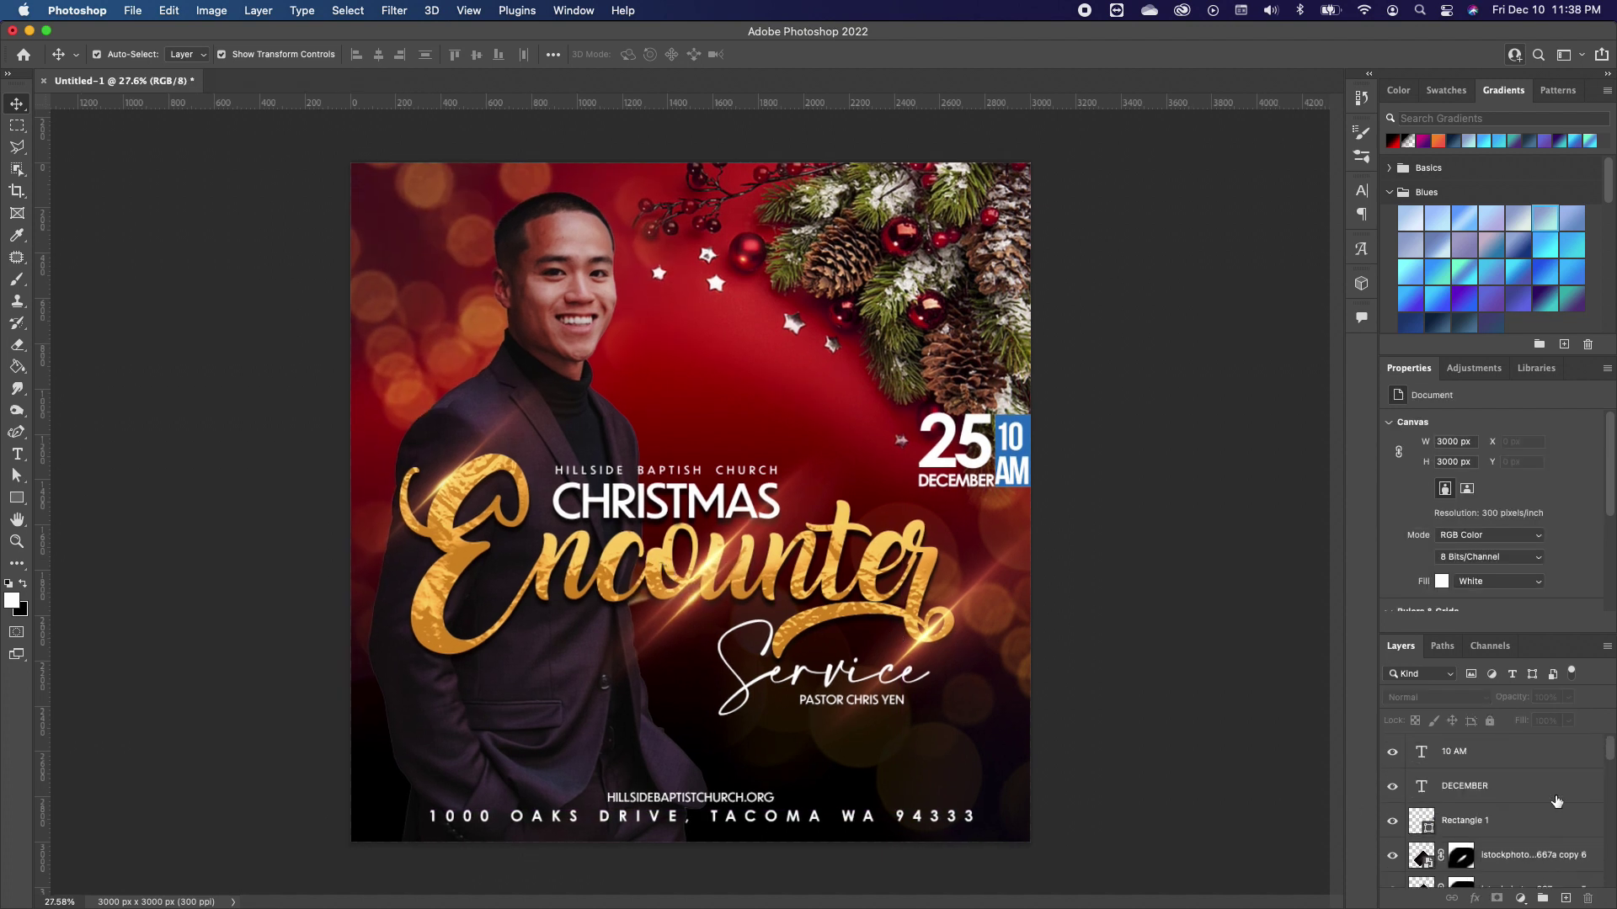
- Stamp all visible layers into a new merged layer above the "10 AM" text layer
click(1500, 754)
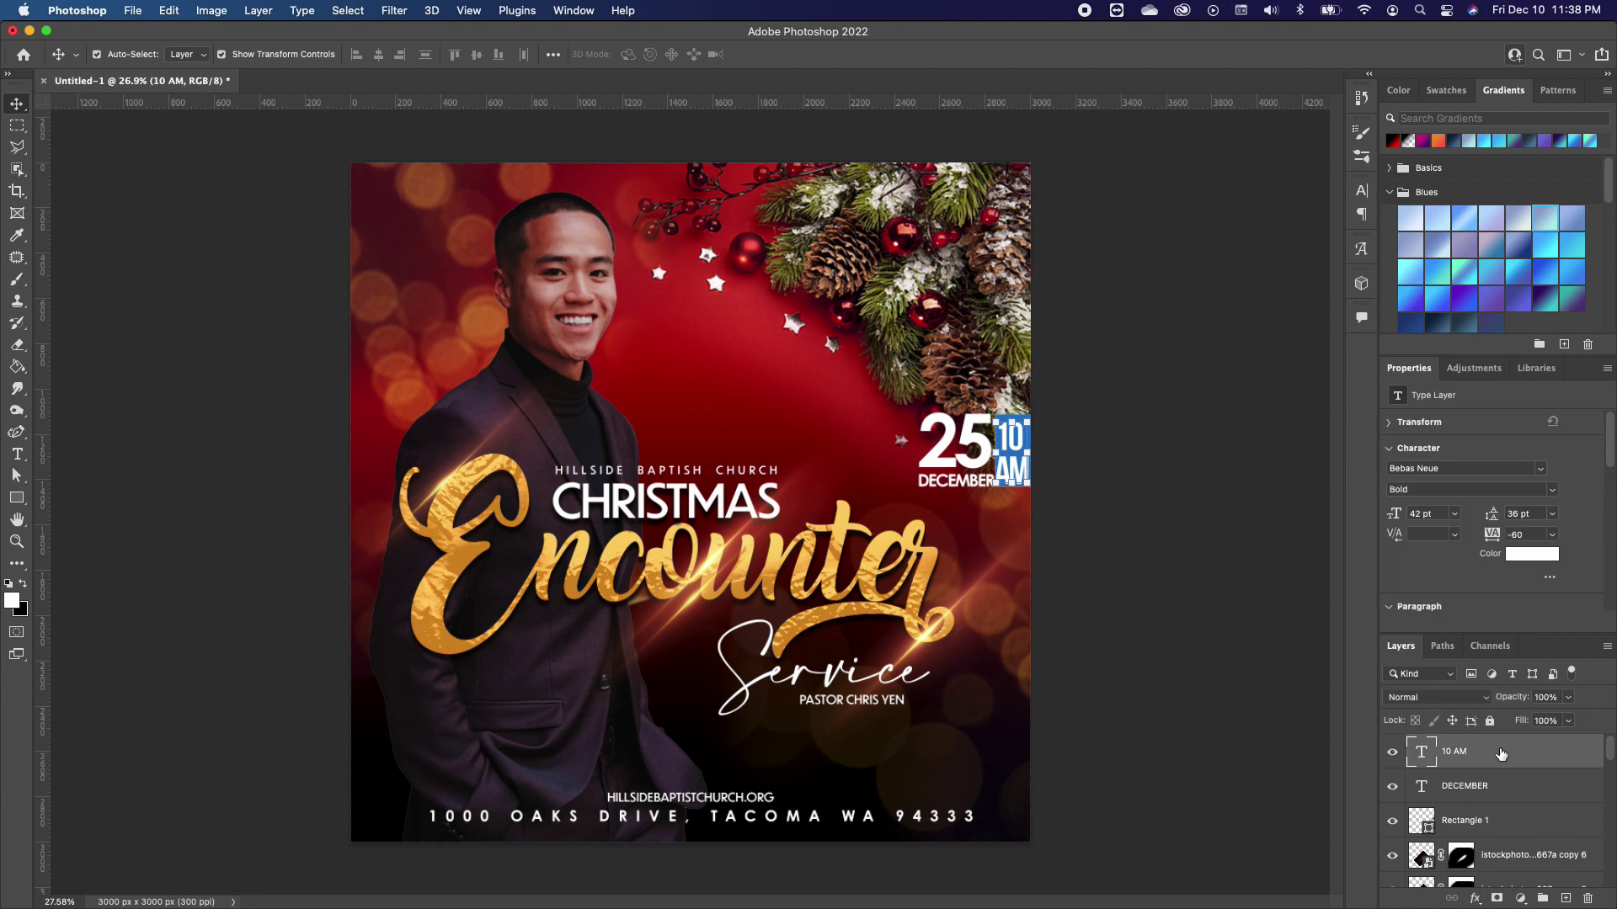
key(super)
key(super+alt+shift+e)
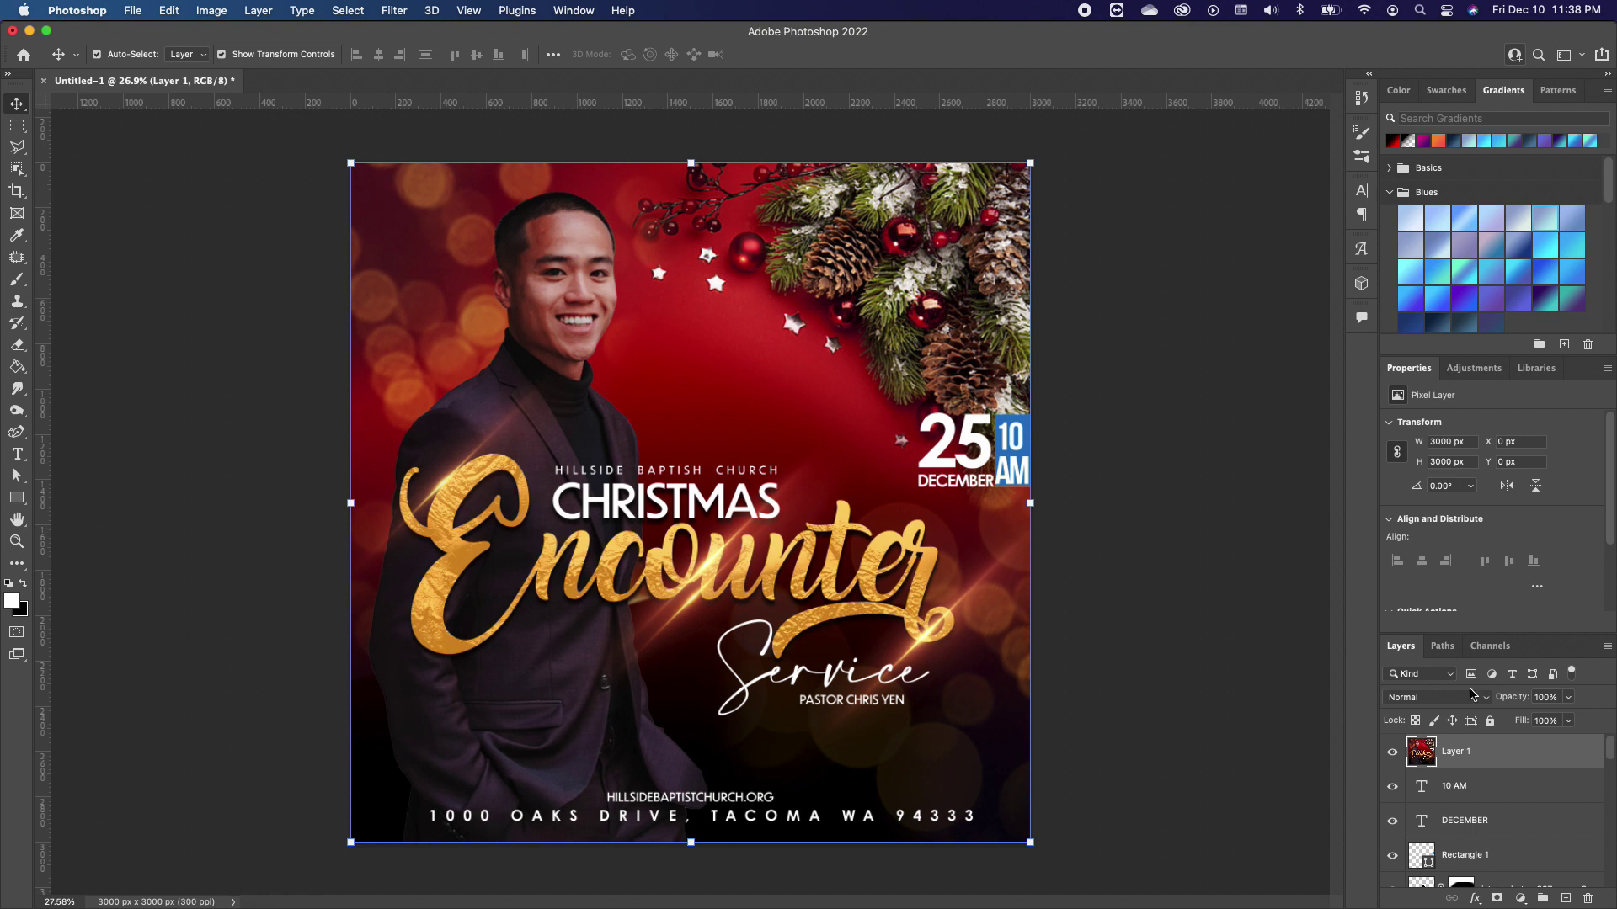
- Apply the Camera Raw filter to the merged layer with temperature -14, contrast +27 and increased vibrance
click(396, 12)
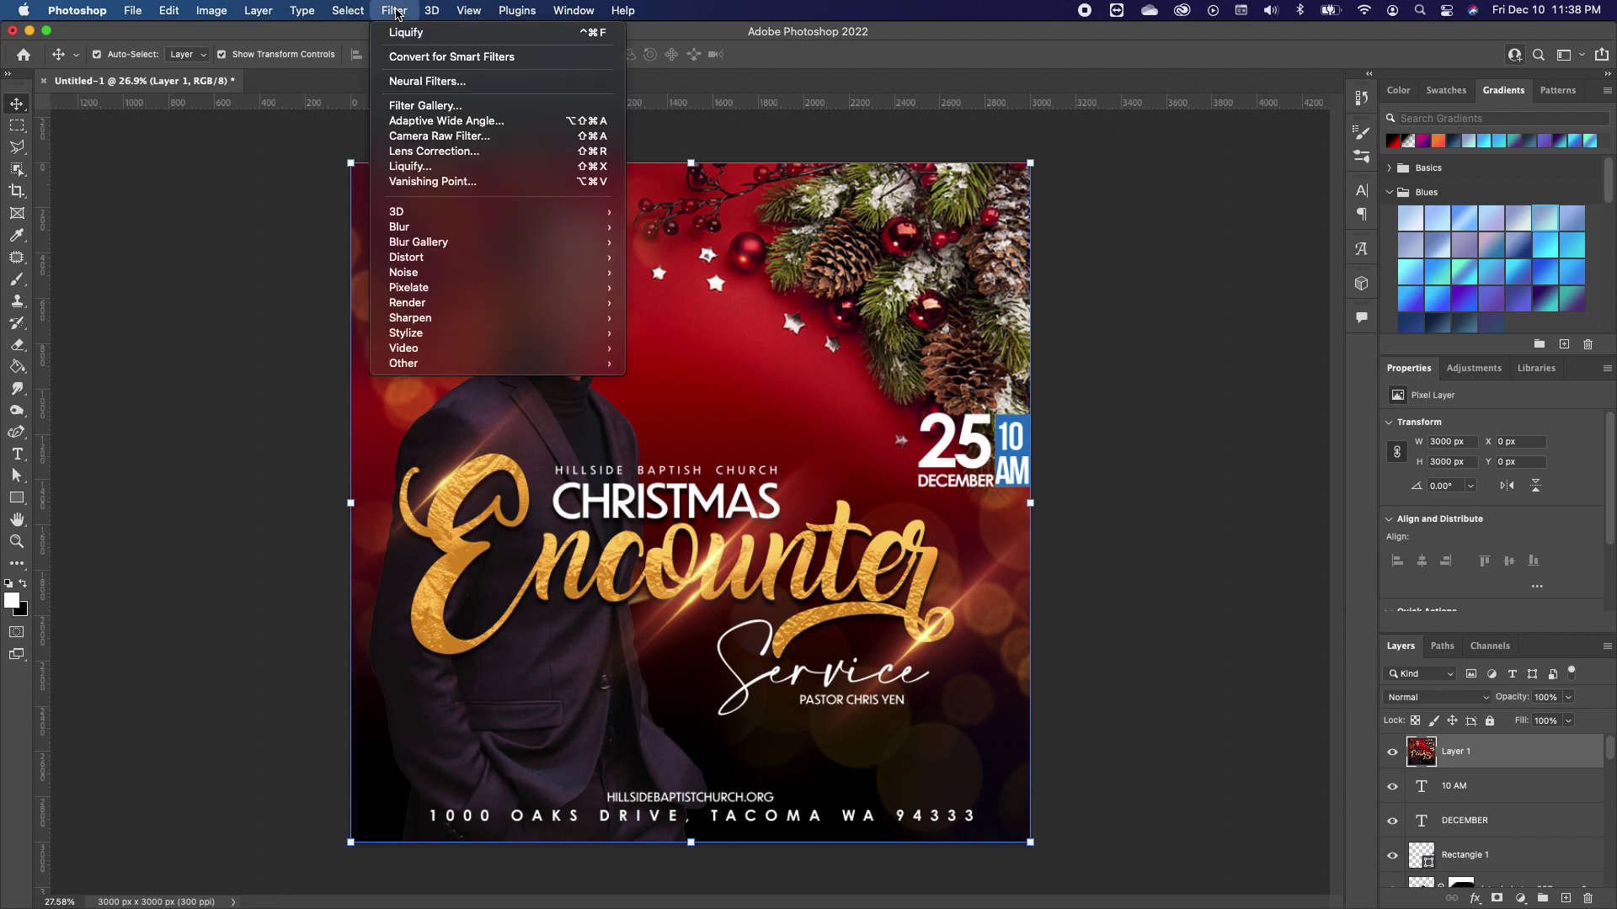
click(460, 137)
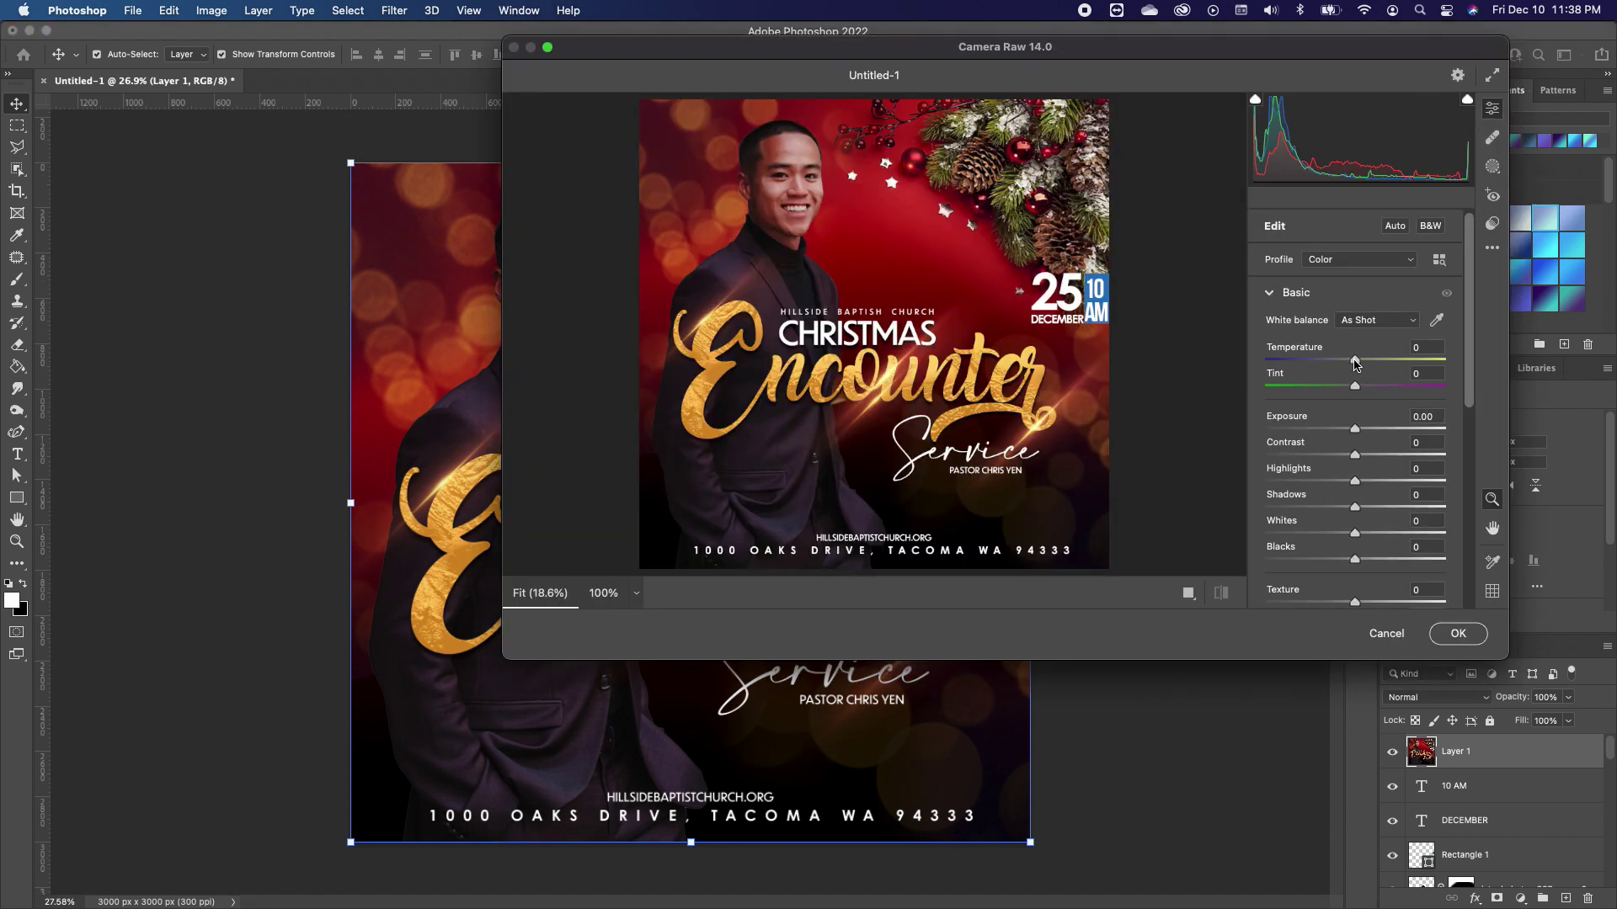
drag(1355, 360, 1339, 367)
drag(1356, 456, 1382, 456)
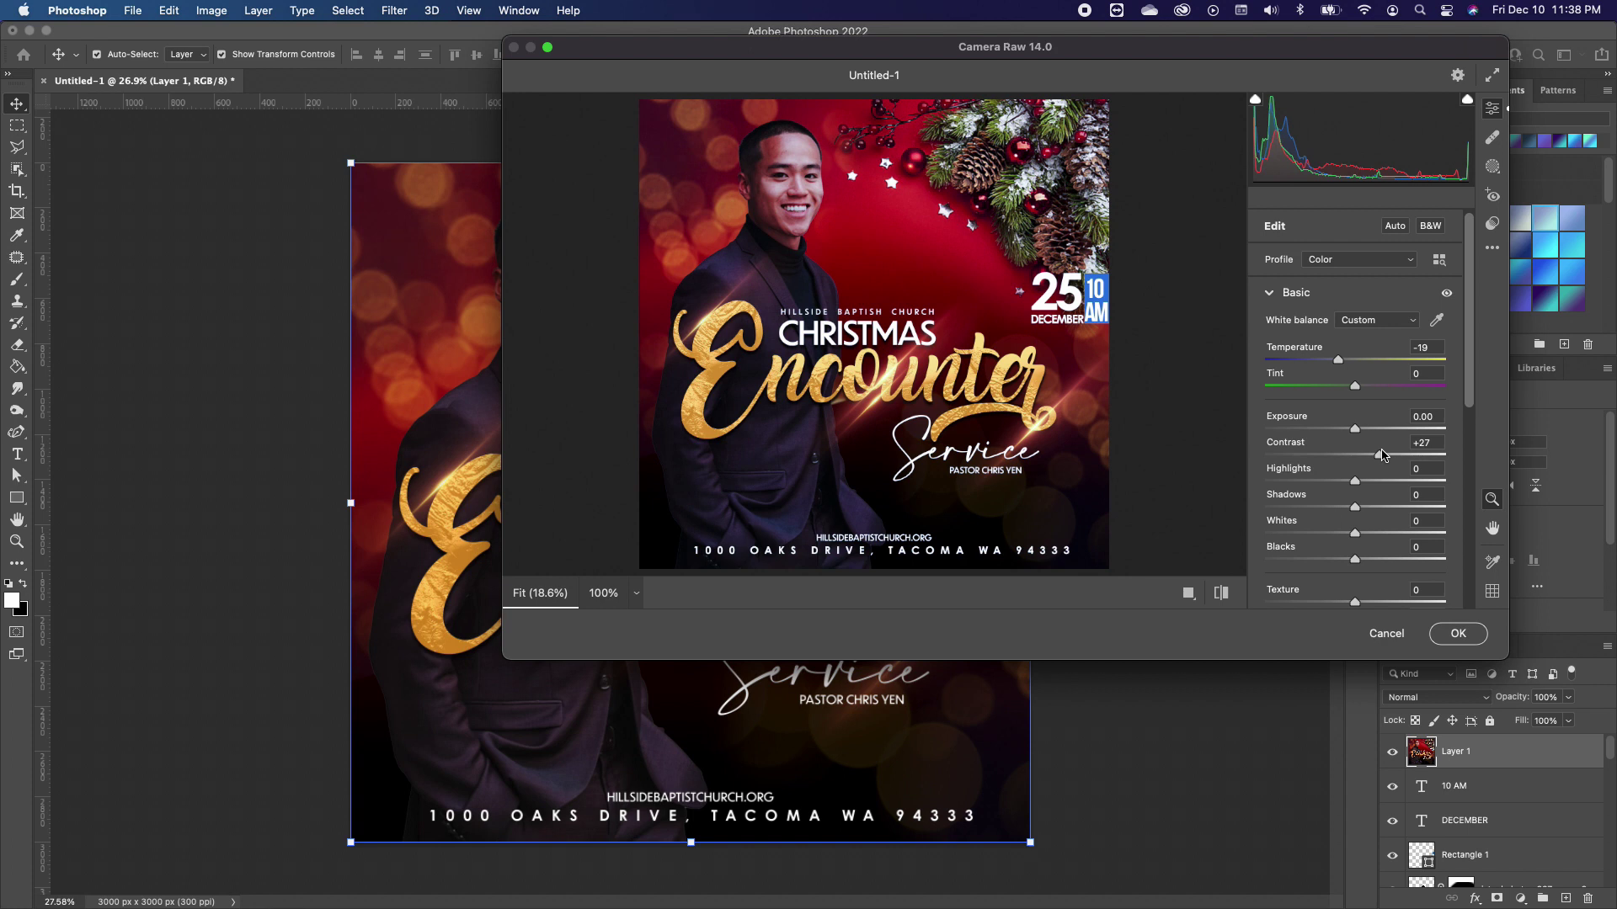
scroll(1371, 532, down, 1)
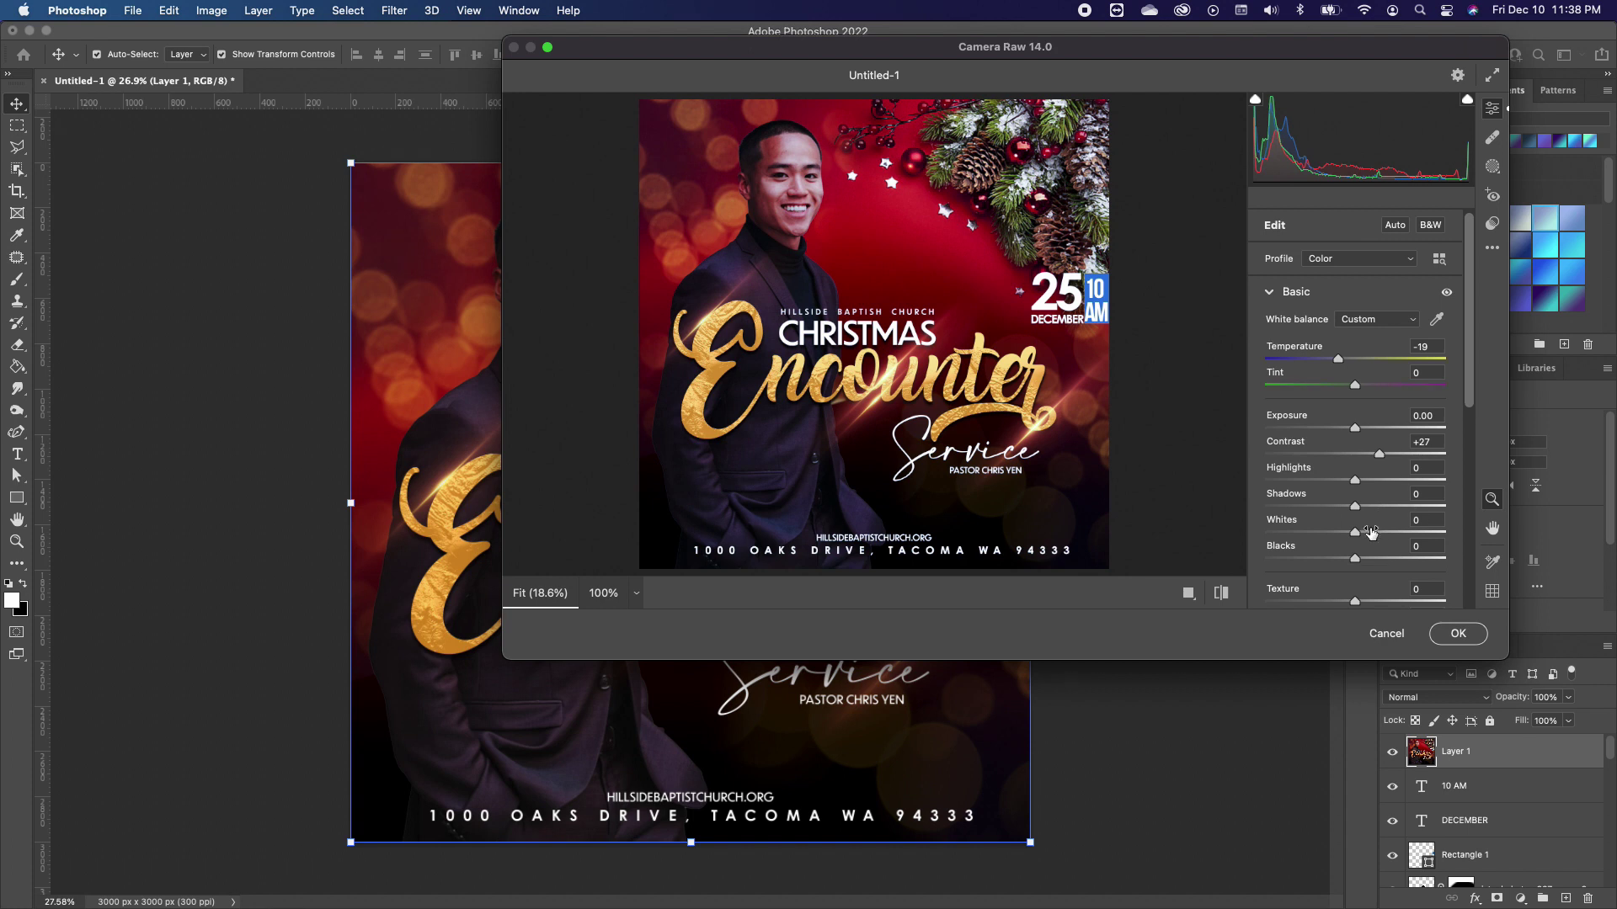
scroll(1371, 532, down, 5)
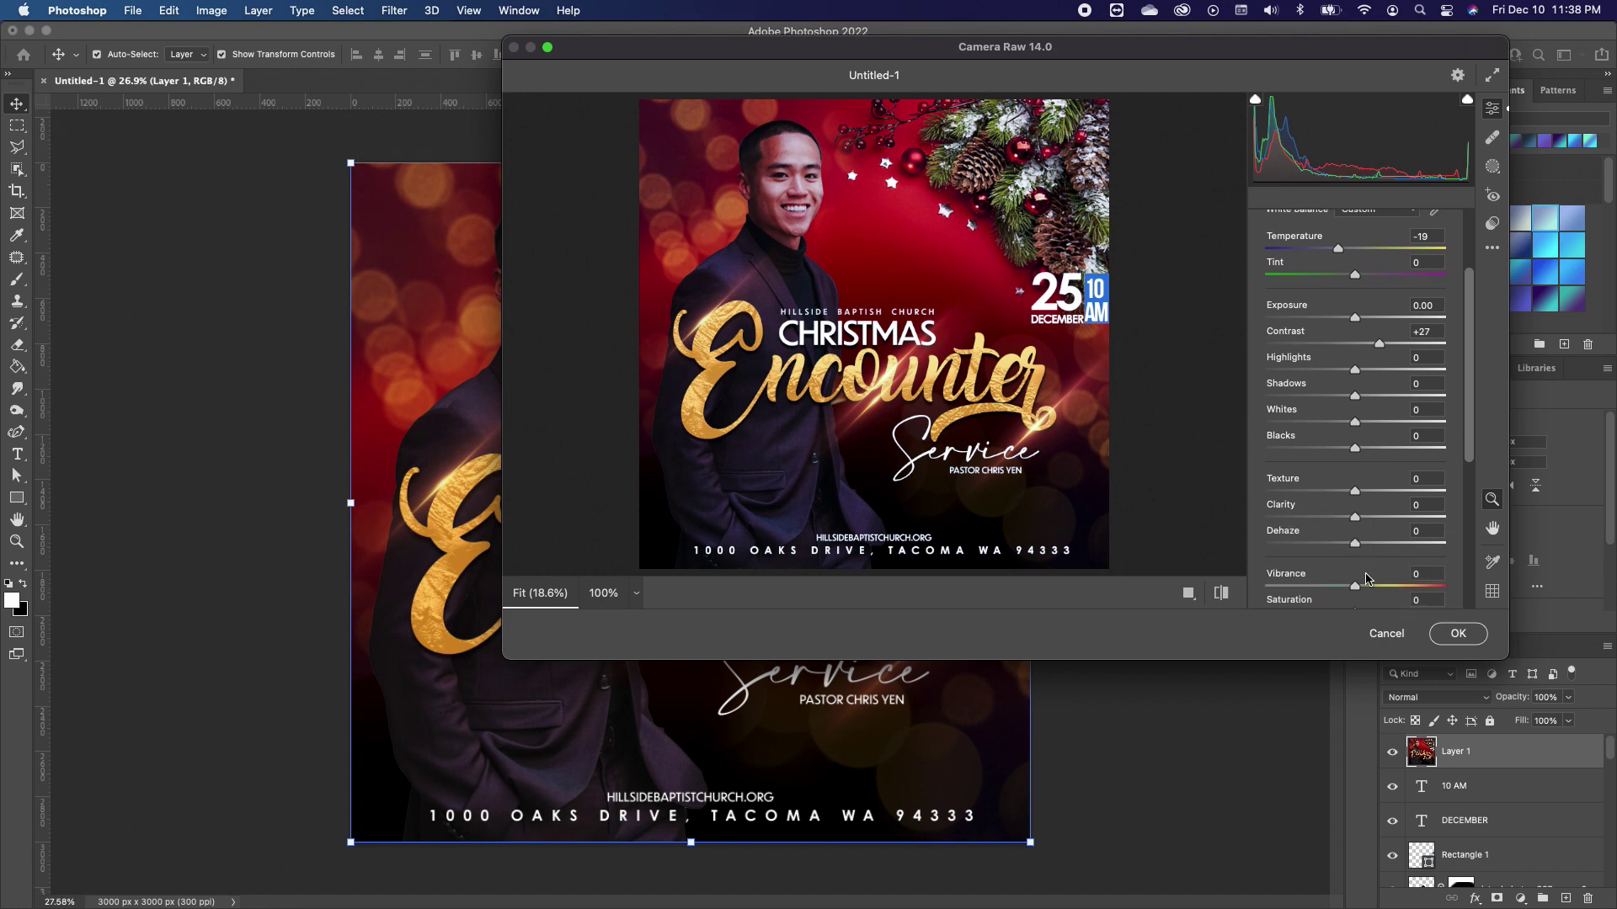
drag(1355, 584, 1386, 583)
scroll(1347, 359, up, 3)
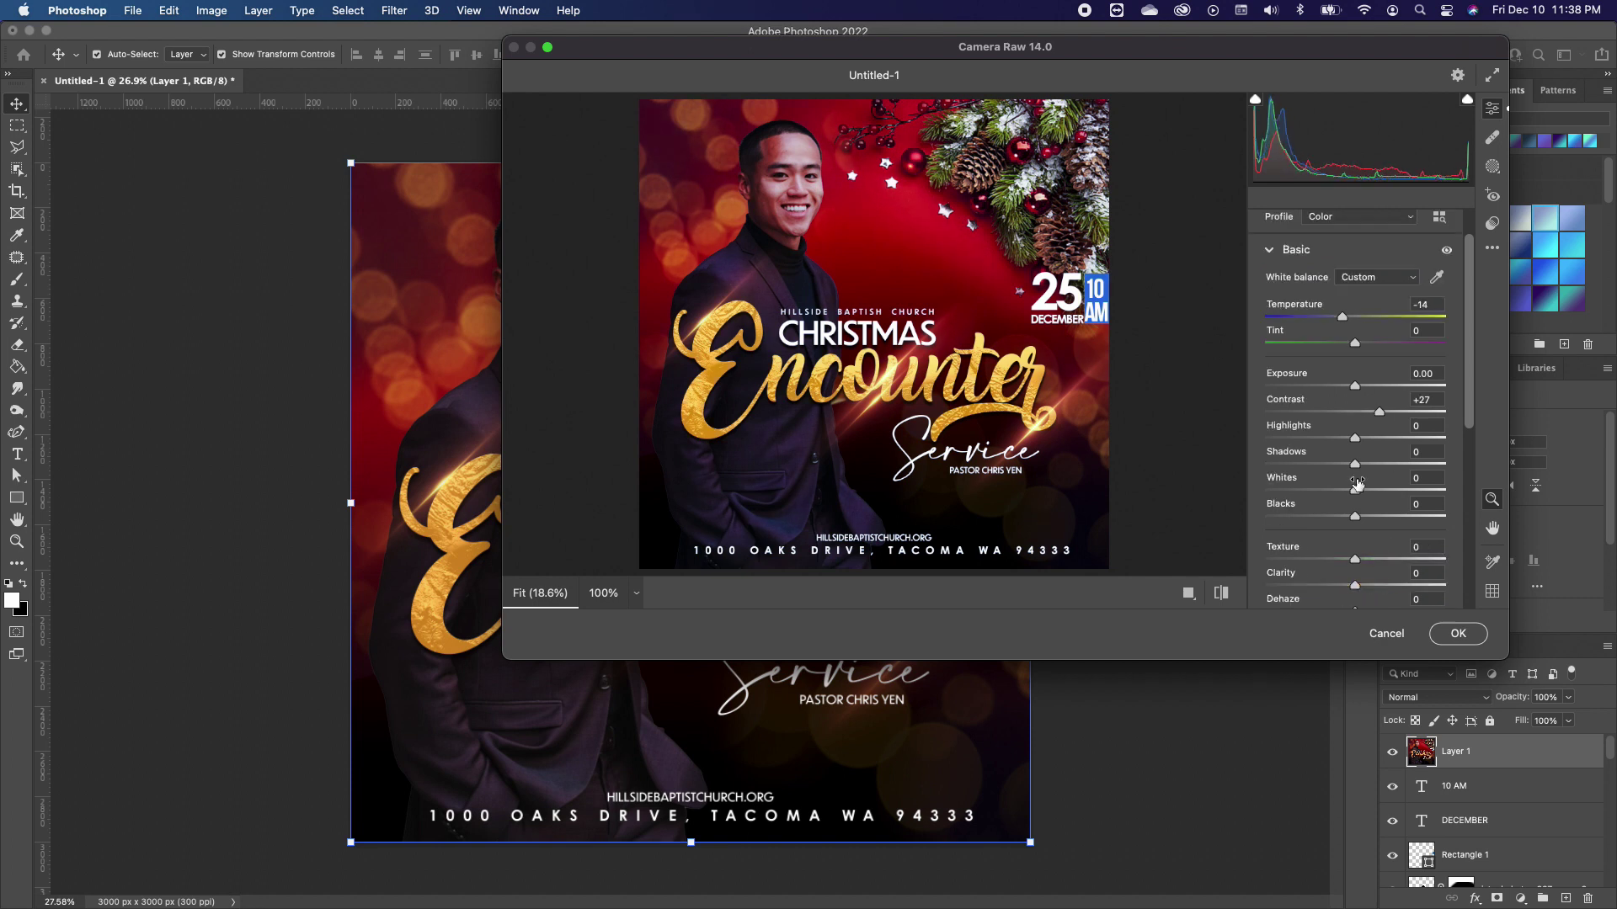
click(1457, 633)
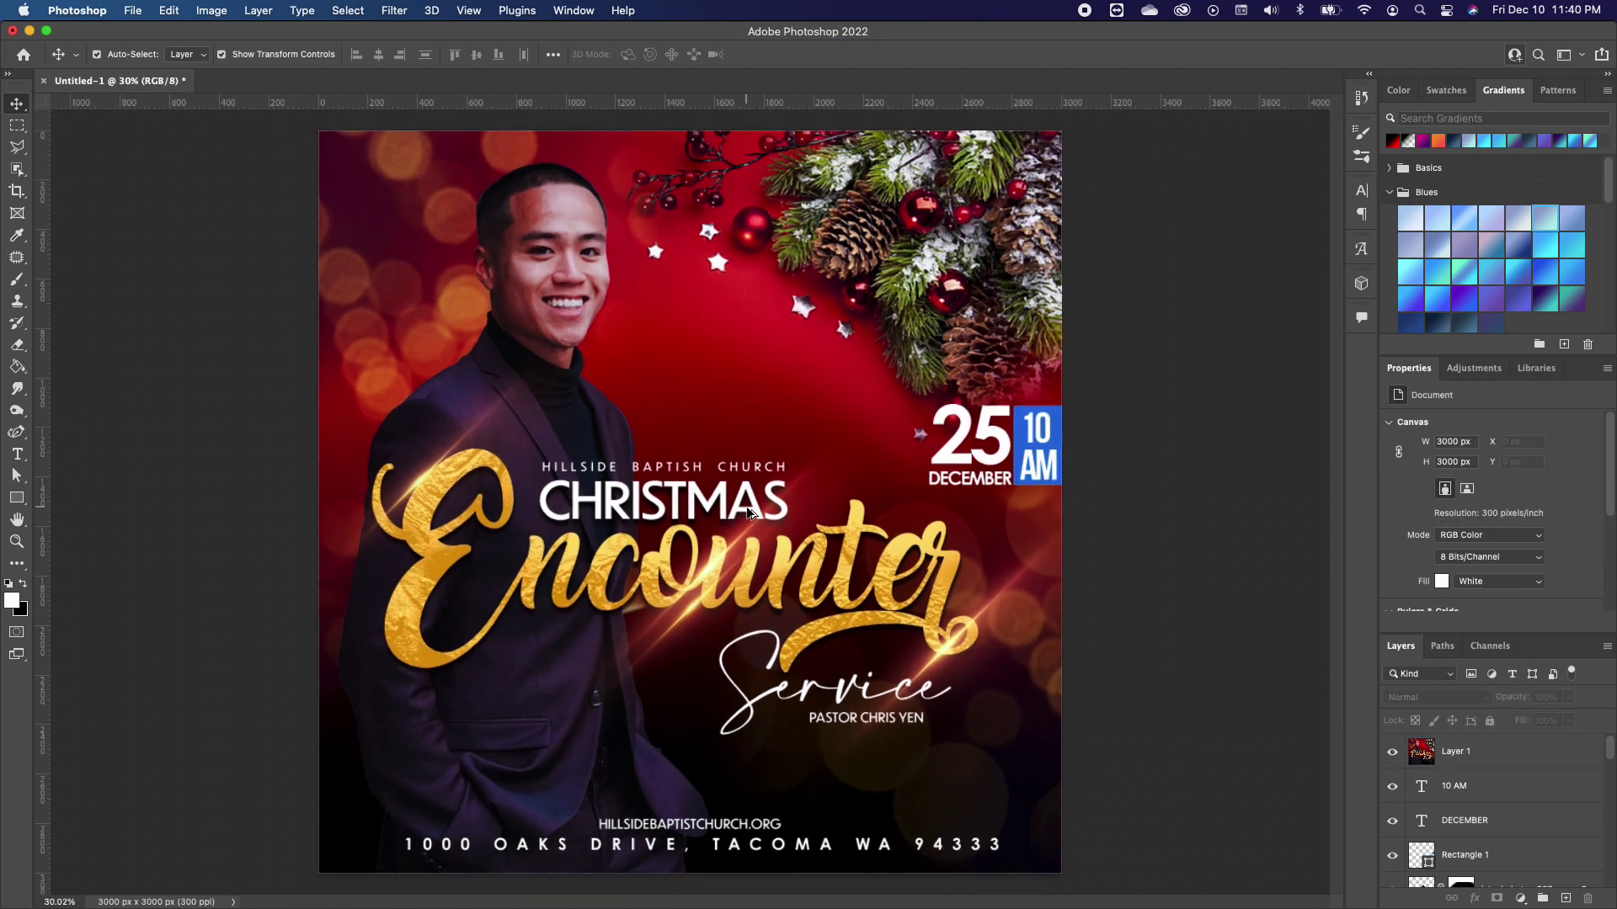
- Hide and reshow the merged layer to compare the flyer before and after the color grading
scroll(748, 510, down, 1)
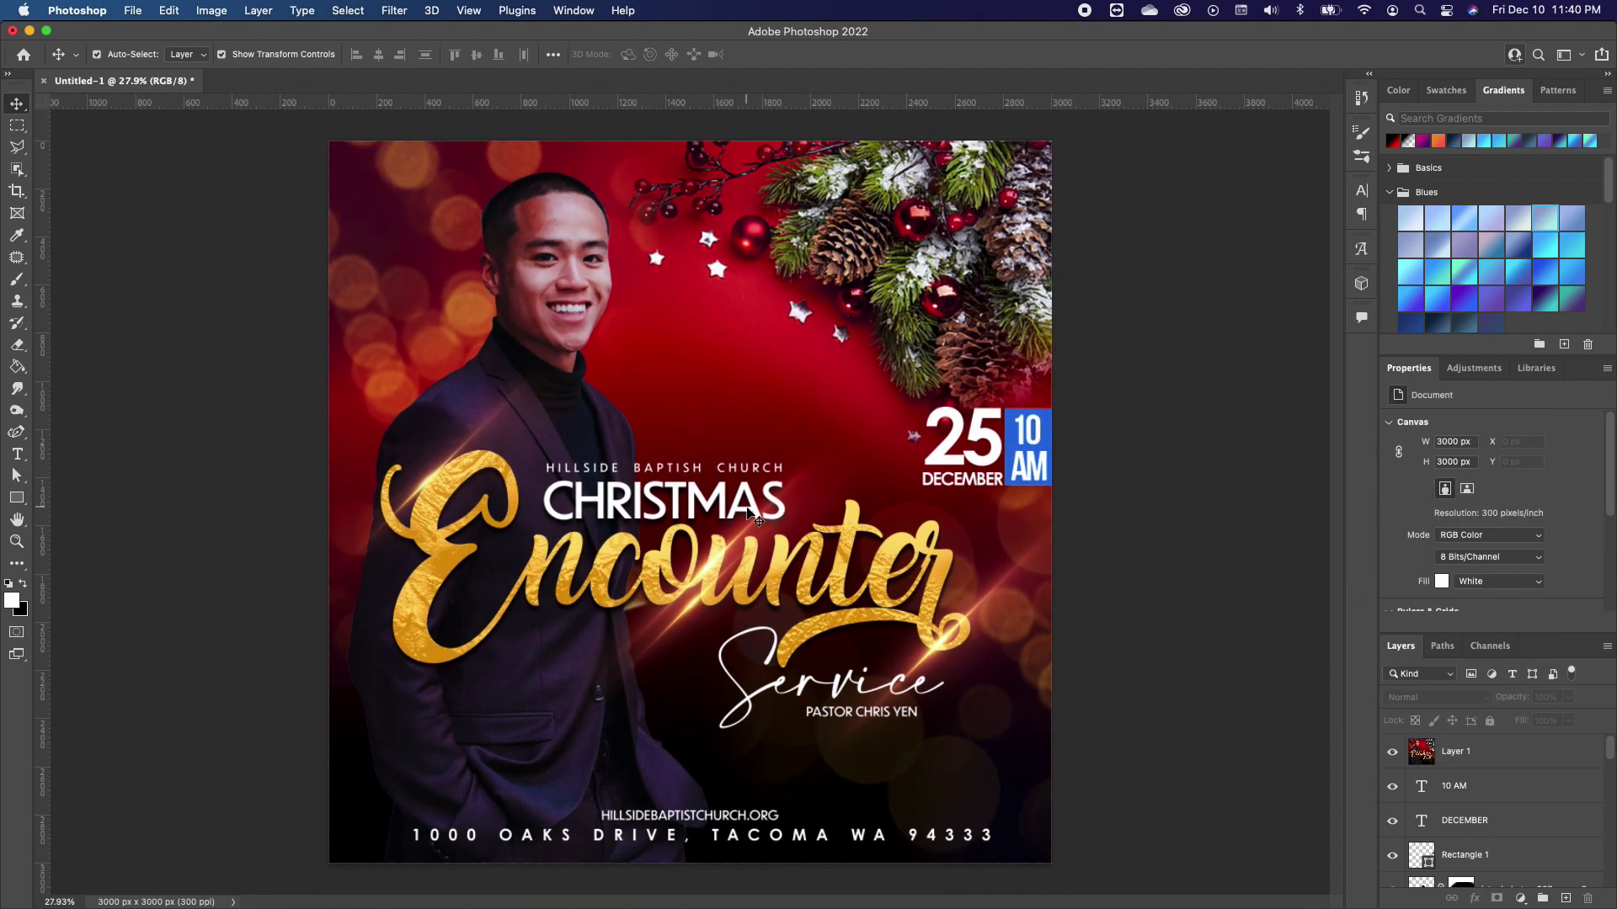
click(1394, 751)
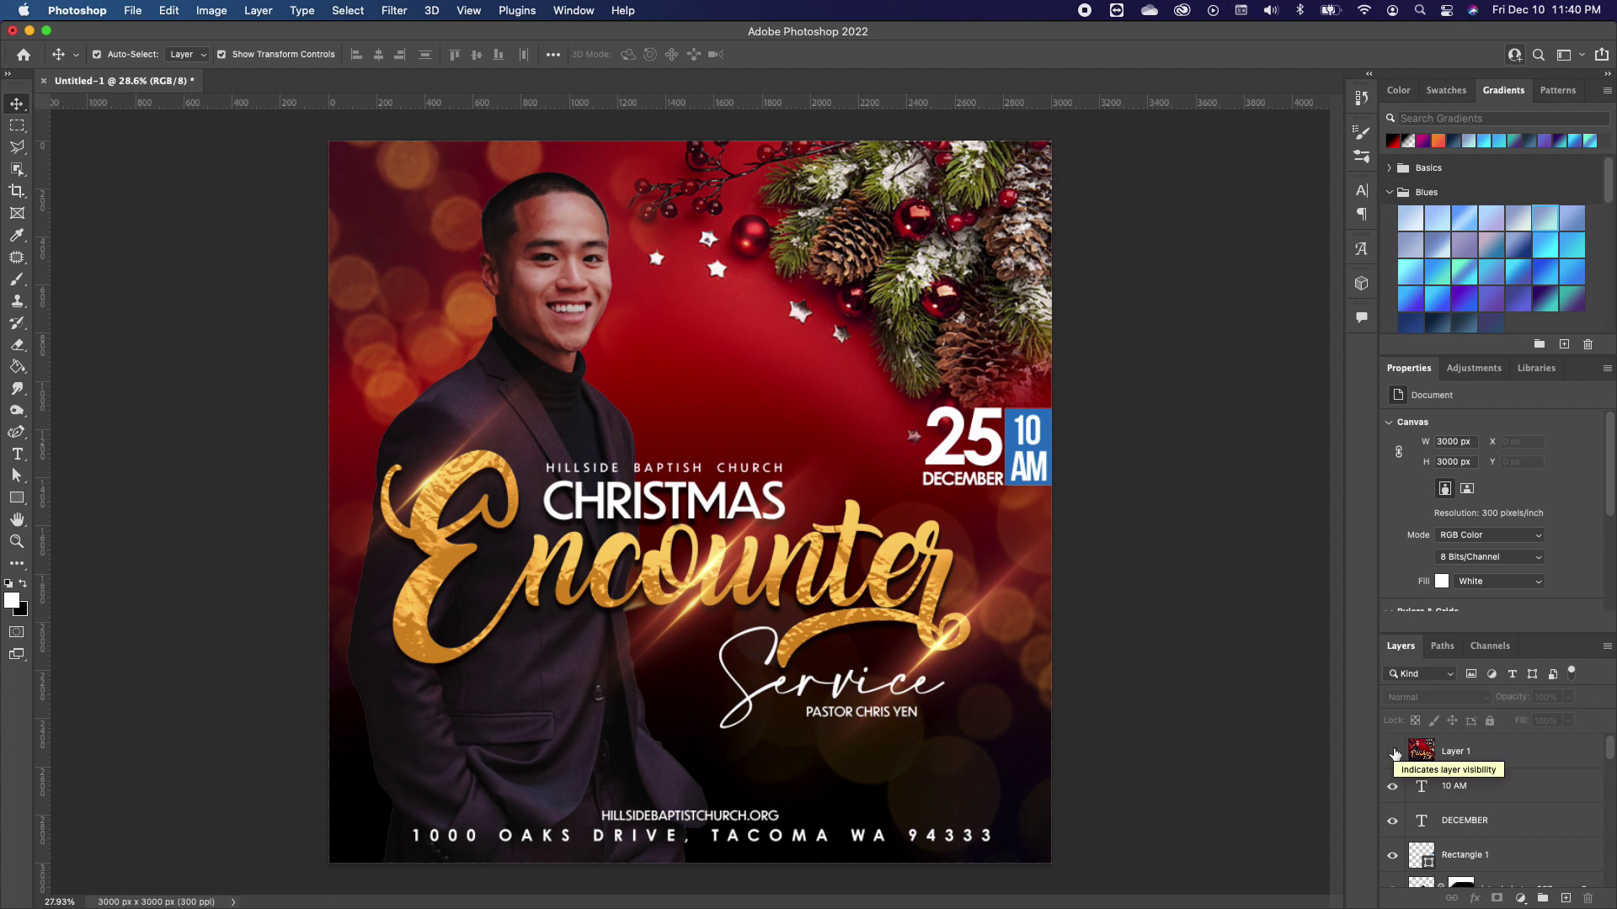
click(1395, 754)
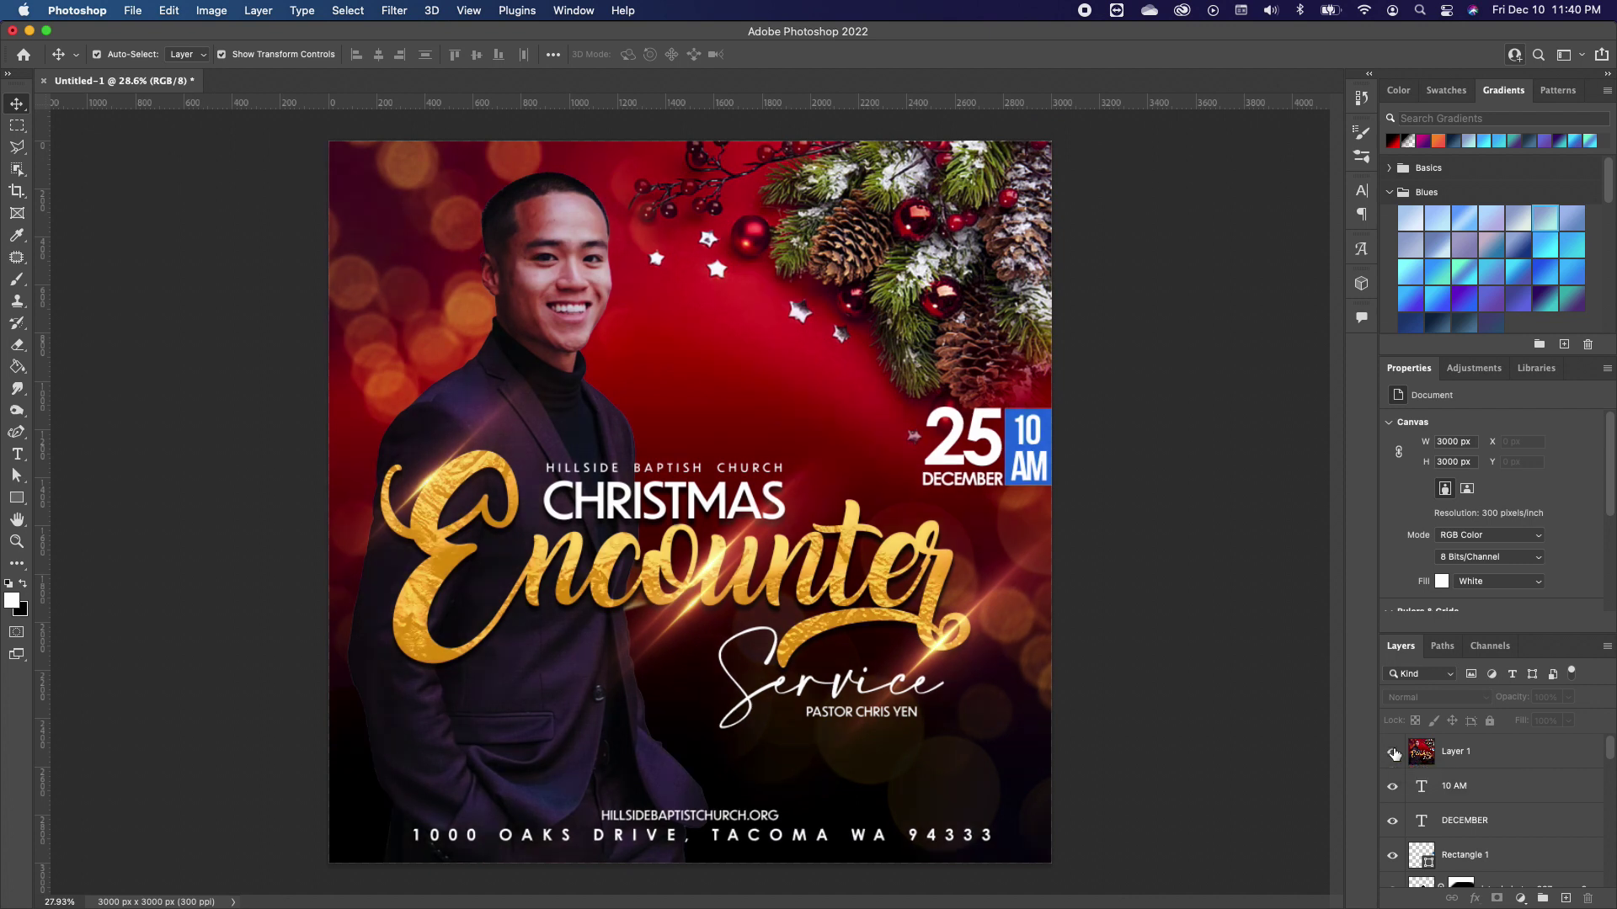